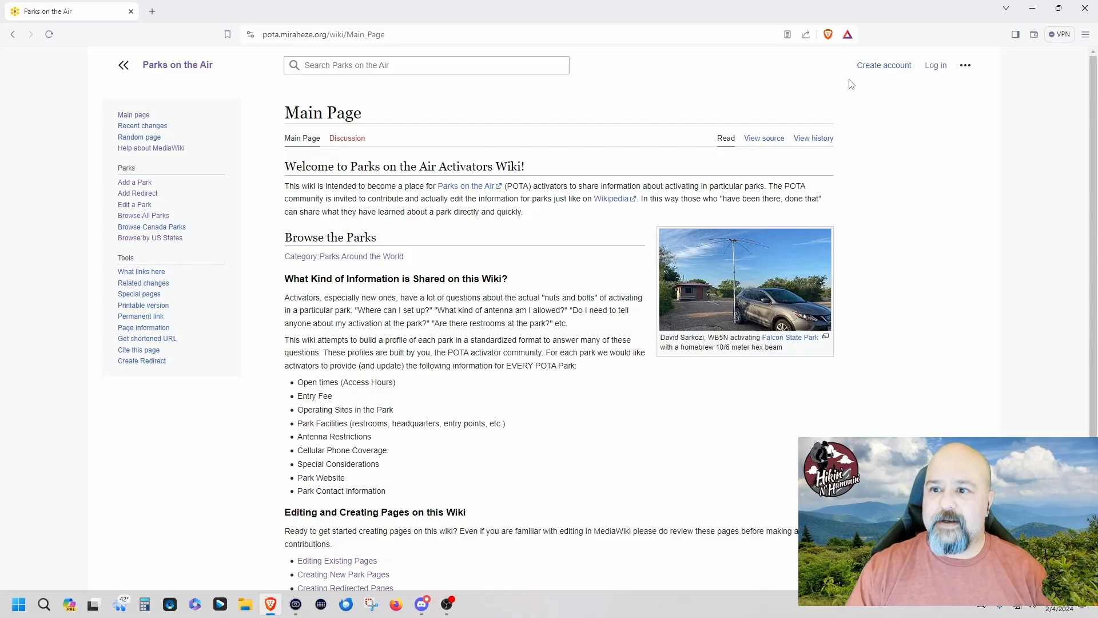
- Log in to the wiki with the saved account username and password, choosing to stay logged in
{"action": "left_click", "coordinate": [936, 66]}
{"action": "left_click", "coordinate": [365, 196]}
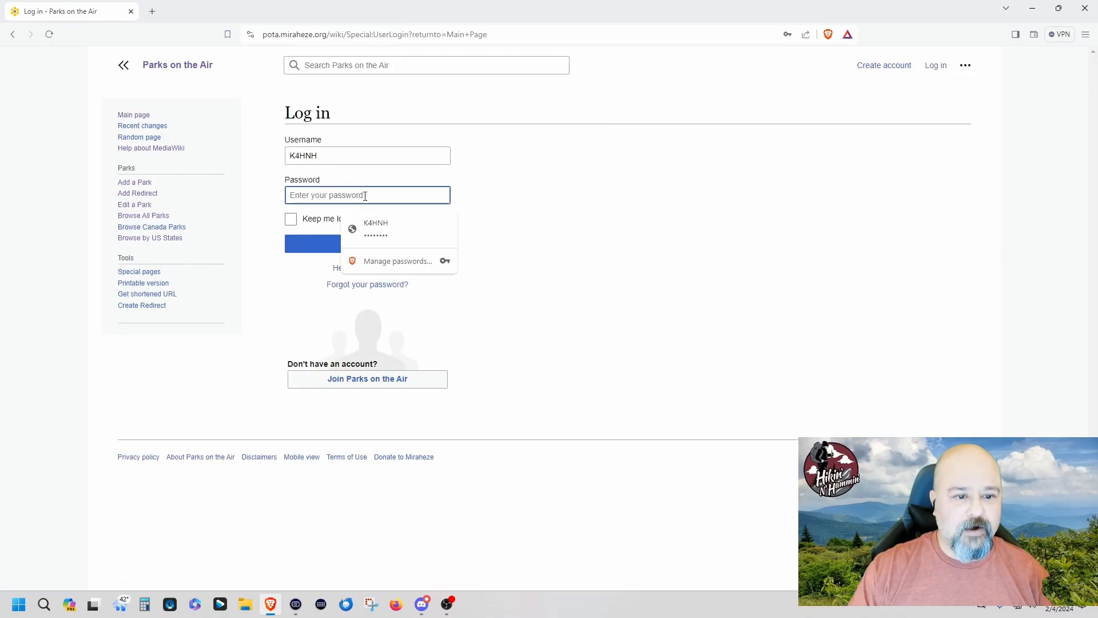
{"action": "left_click", "coordinate": [376, 229]}
{"action": "left_click", "coordinate": [290, 220]}
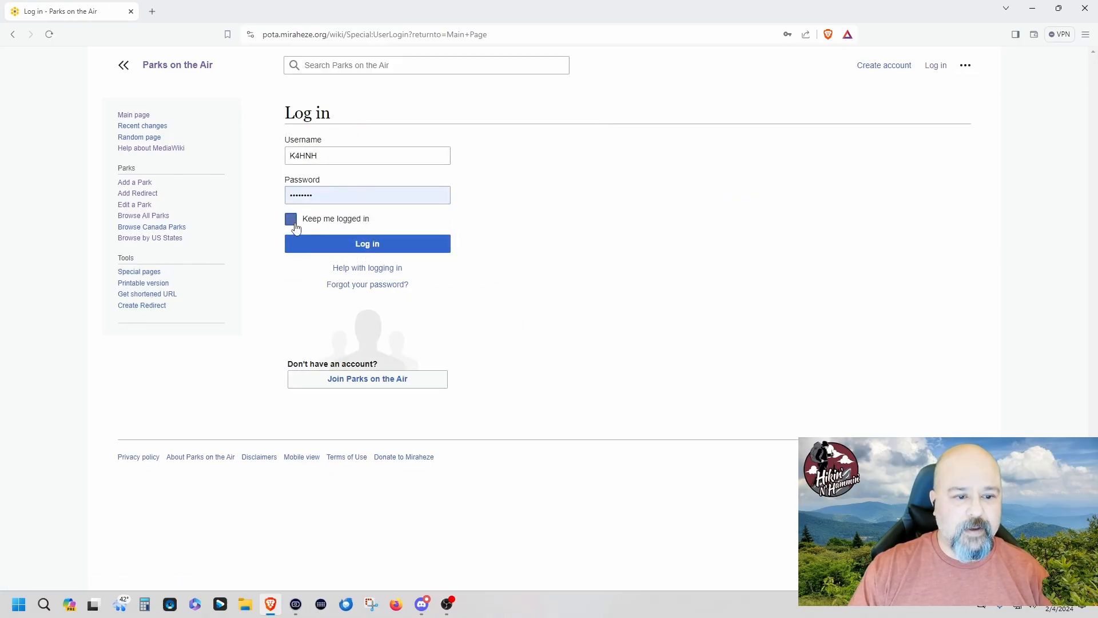
{"action": "left_click", "coordinate": [365, 244]}
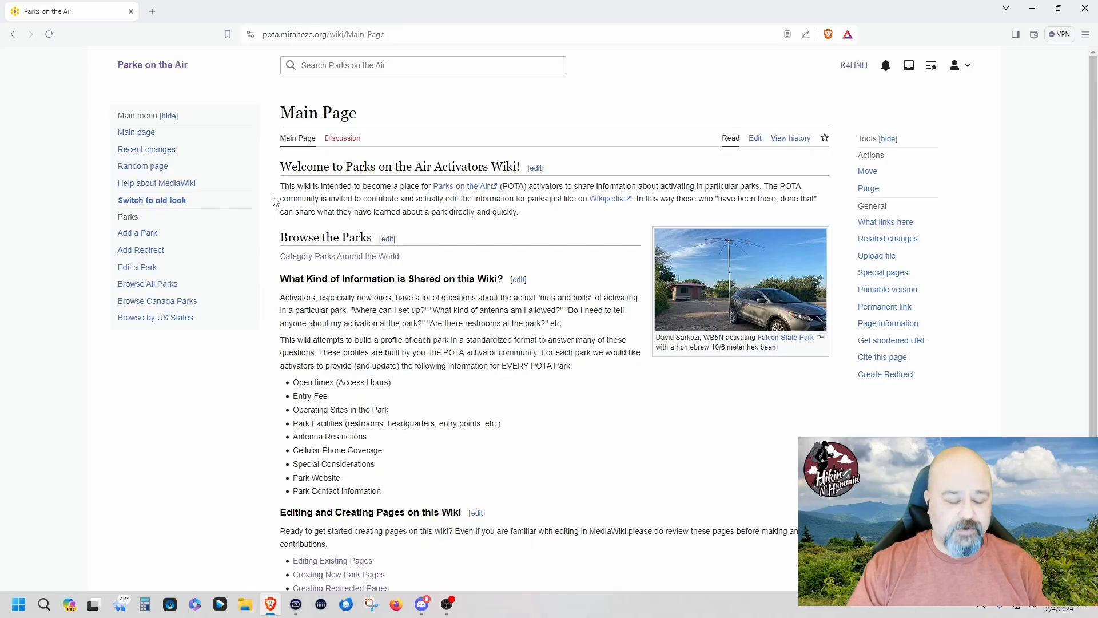
- Read the main page's note about the wiki's domain name and the paragraph on which information is shared for every POTA park
{"action": "scroll", "coordinate": [274, 202], "scroll_direction": "down", "scroll_amount": 1}
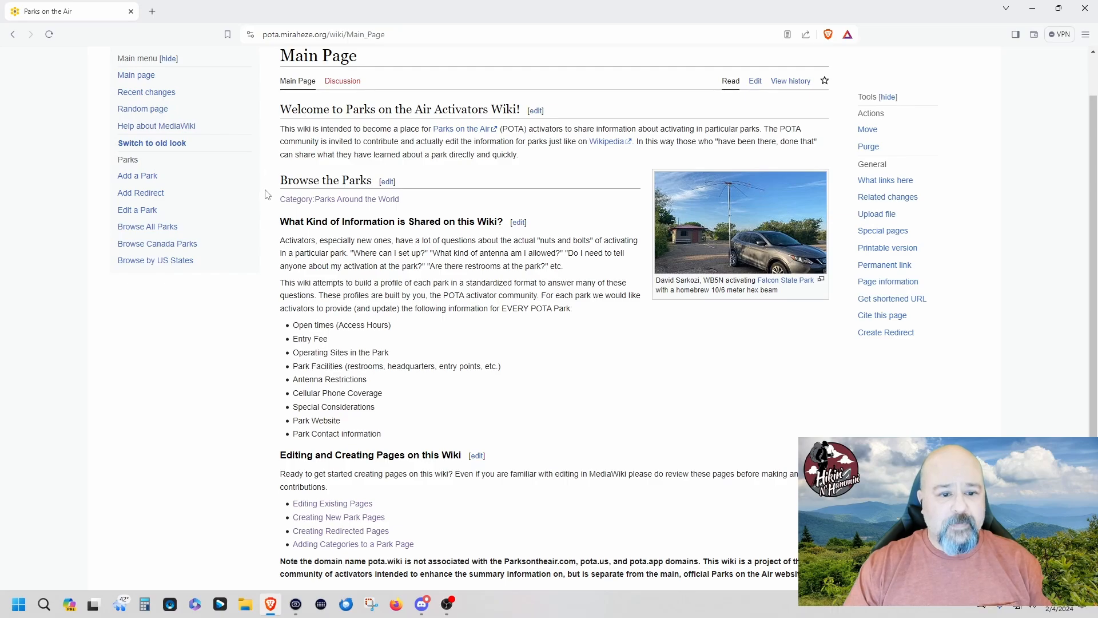
{"action": "scroll", "coordinate": [266, 193], "scroll_direction": "down", "scroll_amount": 3}
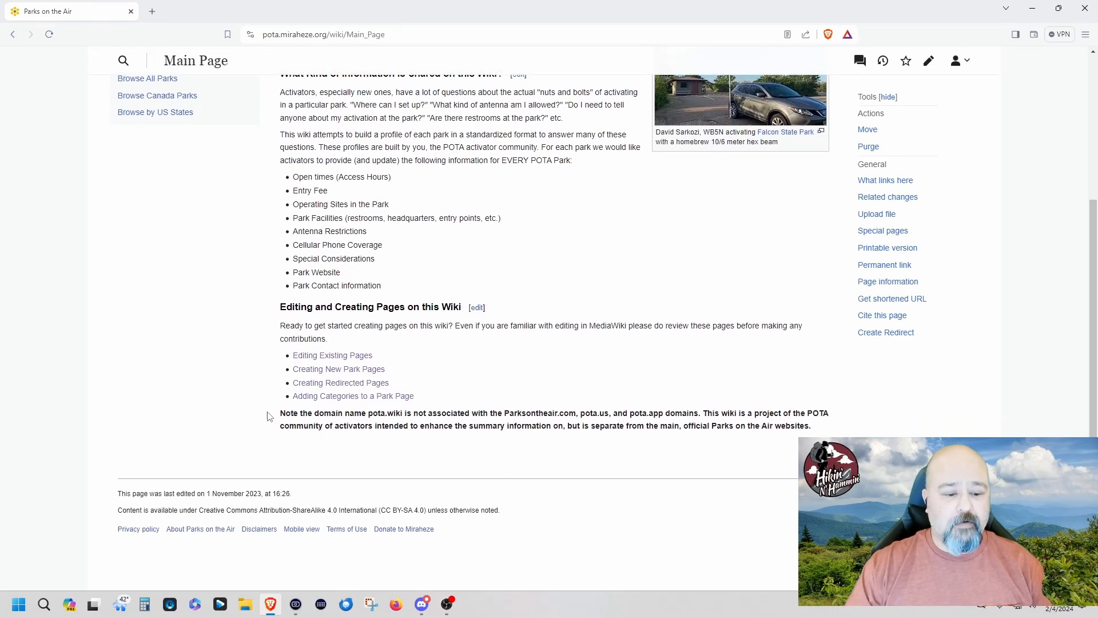
{"action": "left_click_drag", "start_coordinate": [280, 415], "coordinate": [815, 428]}
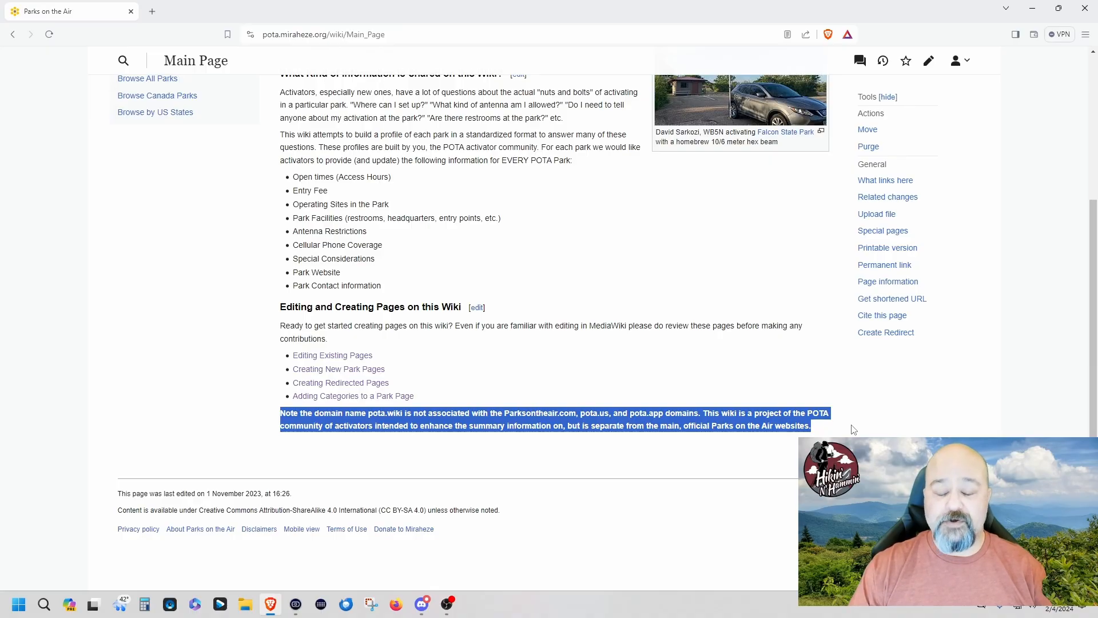
{"action": "left_click", "coordinate": [702, 318]}
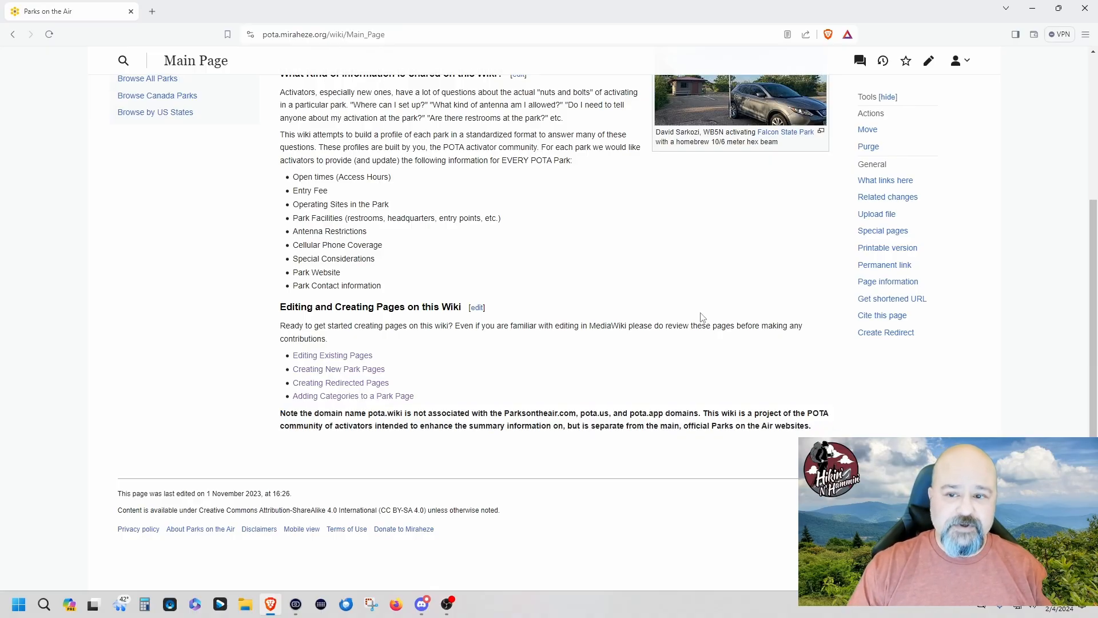
{"action": "scroll", "coordinate": [703, 317], "scroll_direction": "up", "scroll_amount": 2}
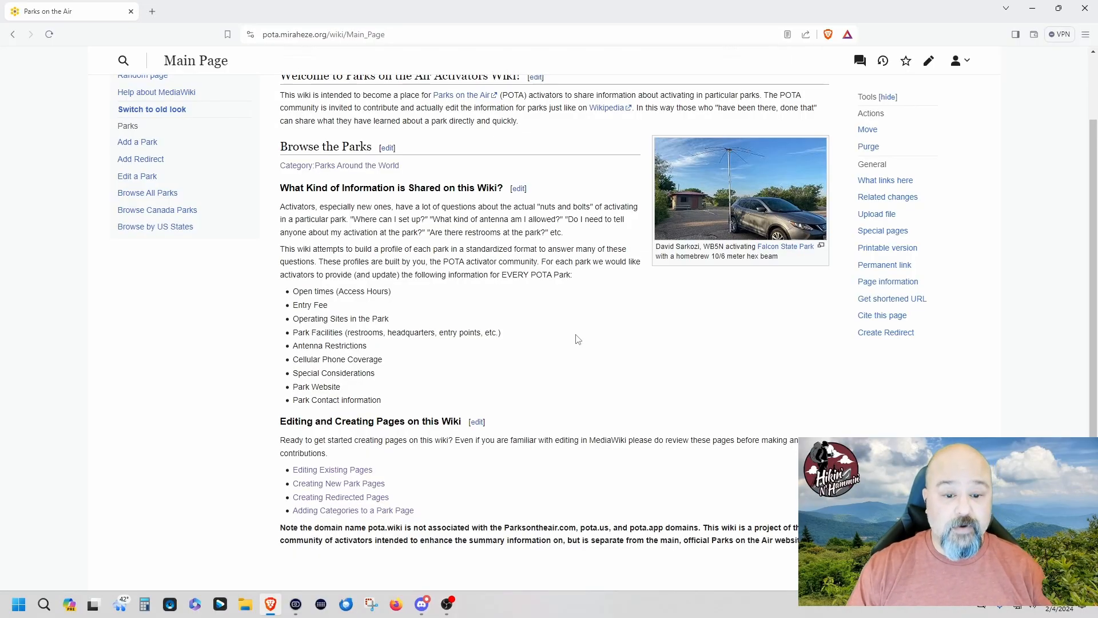
{"action": "scroll", "coordinate": [576, 340], "scroll_direction": "up", "scroll_amount": 1}
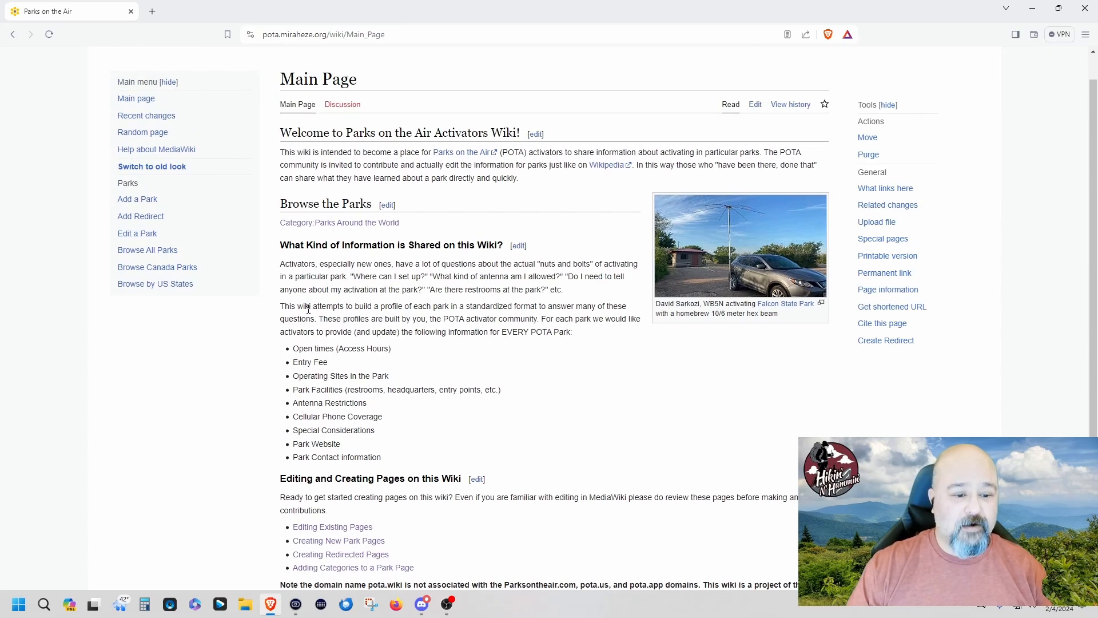
{"action": "left_click_drag", "start_coordinate": [281, 307], "coordinate": [593, 334]}
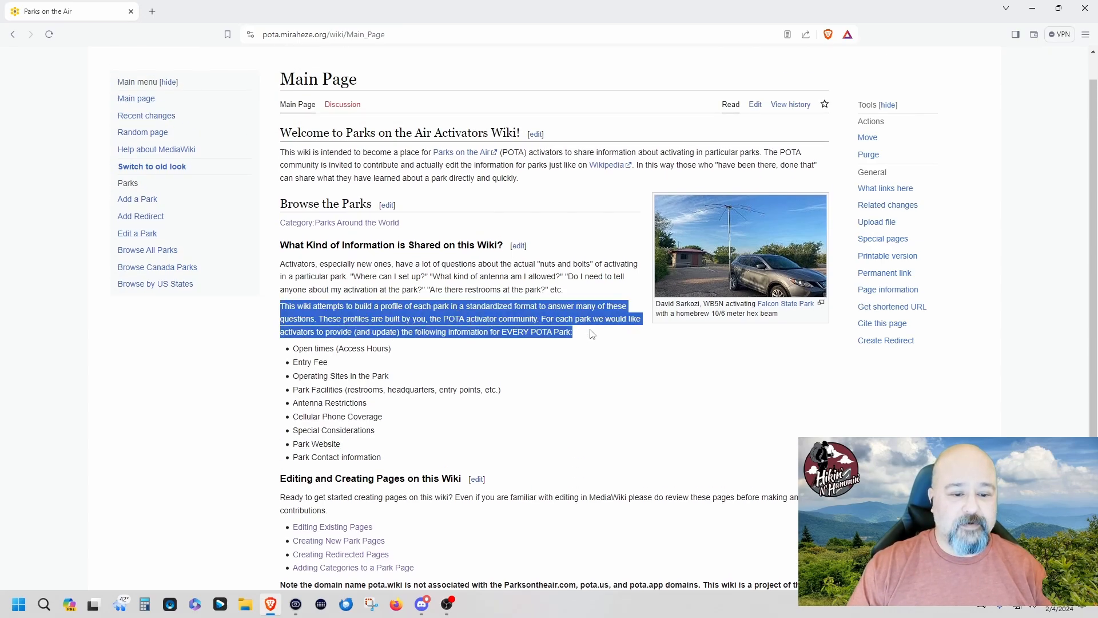
{"action": "left_click", "coordinate": [801, 395]}
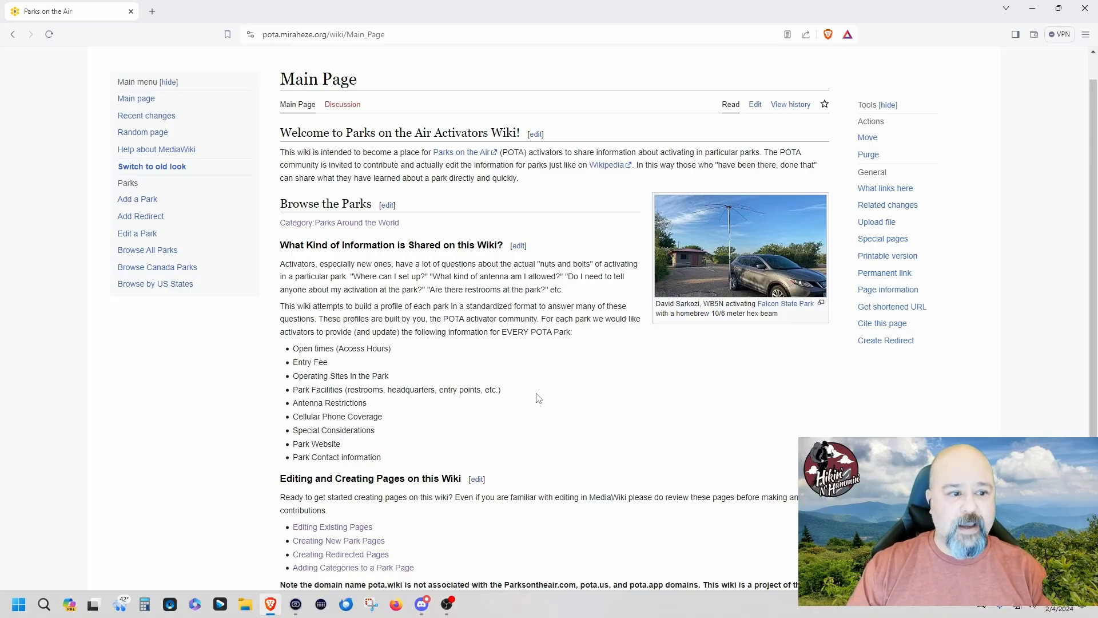
{"action": "scroll", "coordinate": [537, 388], "scroll_direction": "up", "scroll_amount": 1}
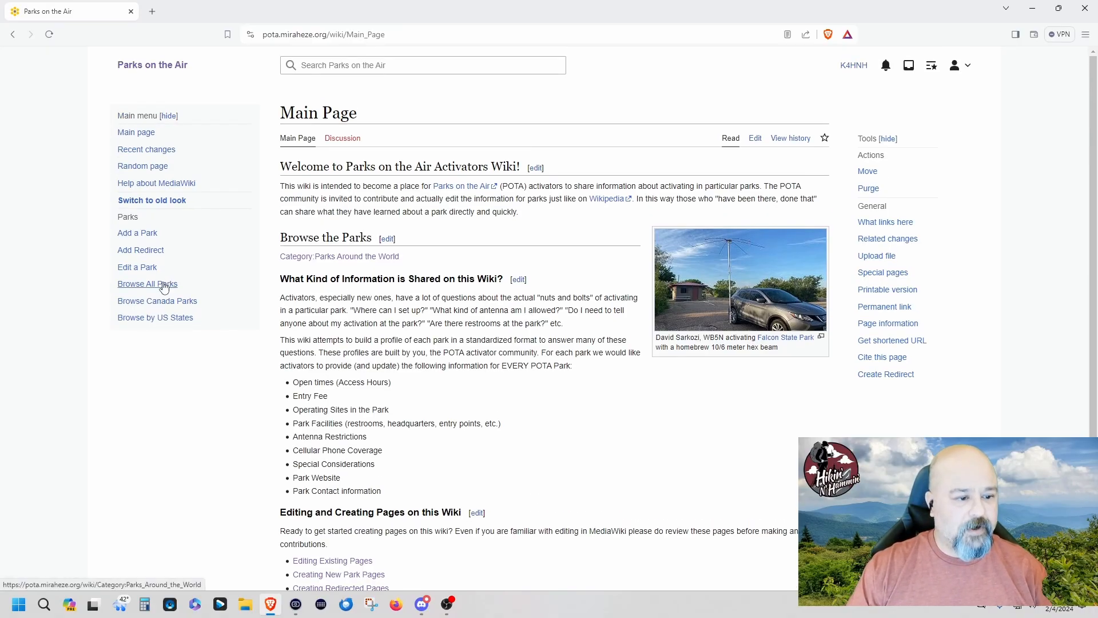
- Open the Wheeler National Wildlife Refuge page from the US-Alabama category of the US states and review its park details
{"action": "left_click", "coordinate": [159, 322]}
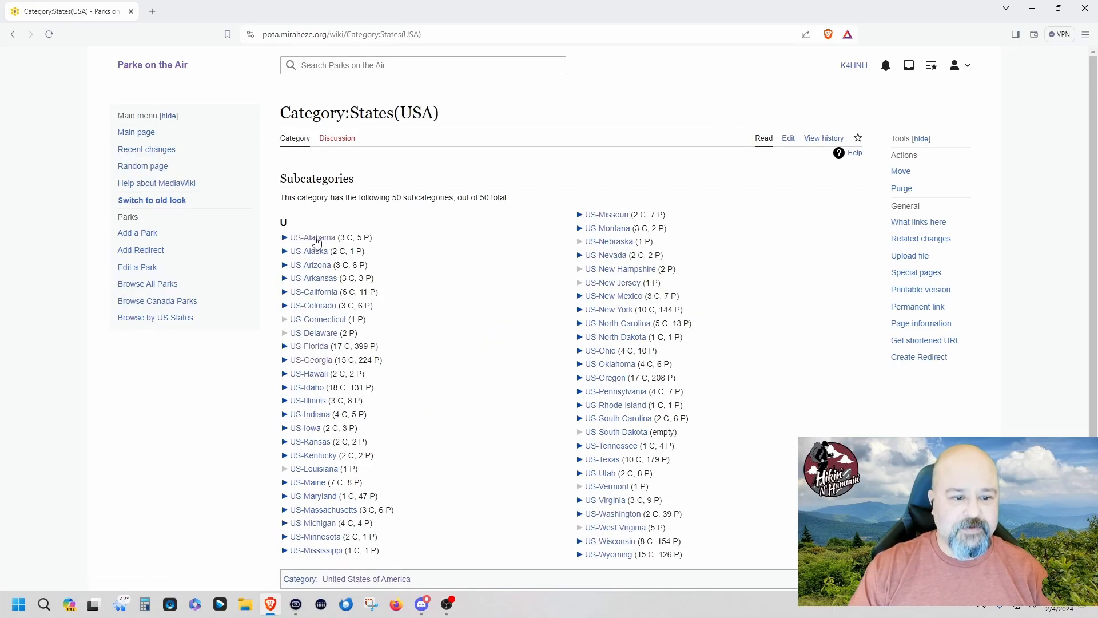
{"action": "left_click", "coordinate": [314, 239]}
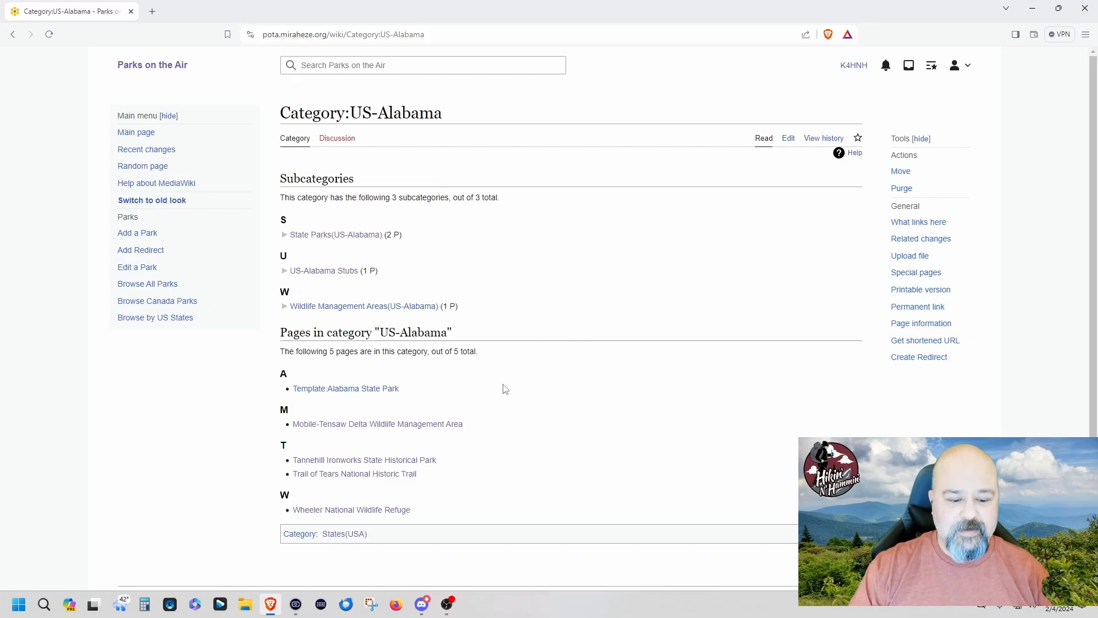
{"action": "left_click", "coordinate": [388, 515]}
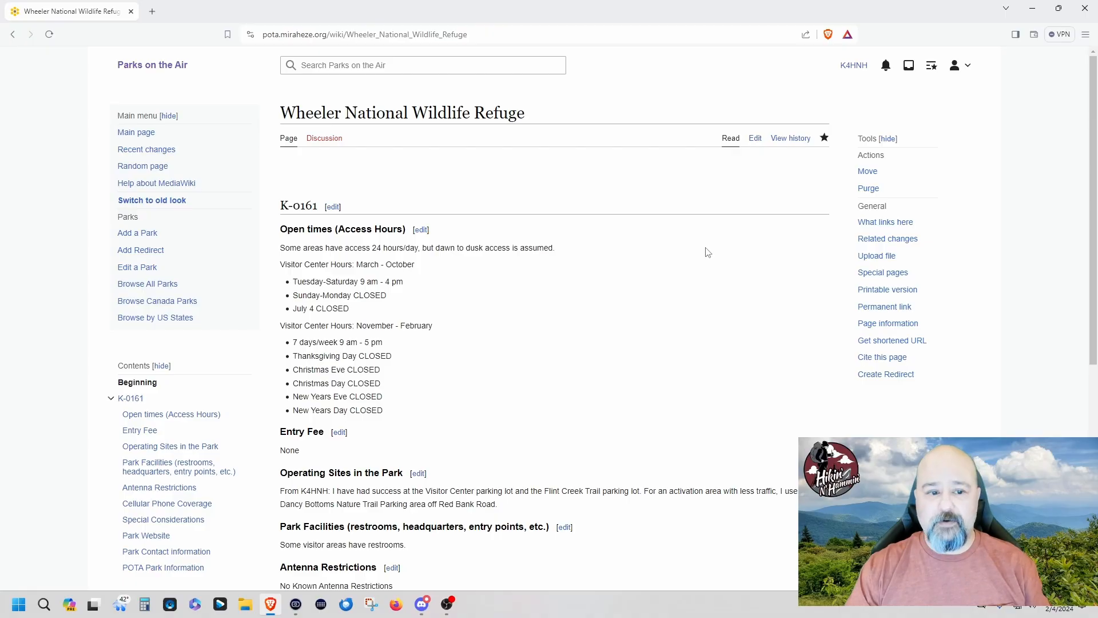
{"action": "scroll", "coordinate": [708, 252], "scroll_direction": "down", "scroll_amount": 1}
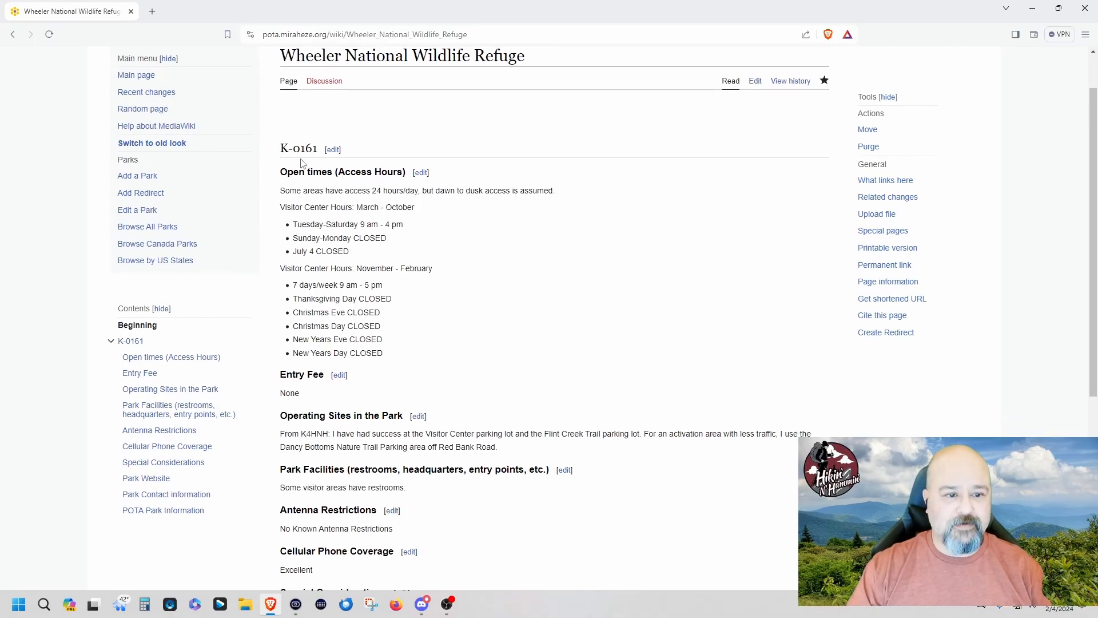
{"action": "scroll", "coordinate": [471, 92], "scroll_direction": "up", "scroll_amount": 1}
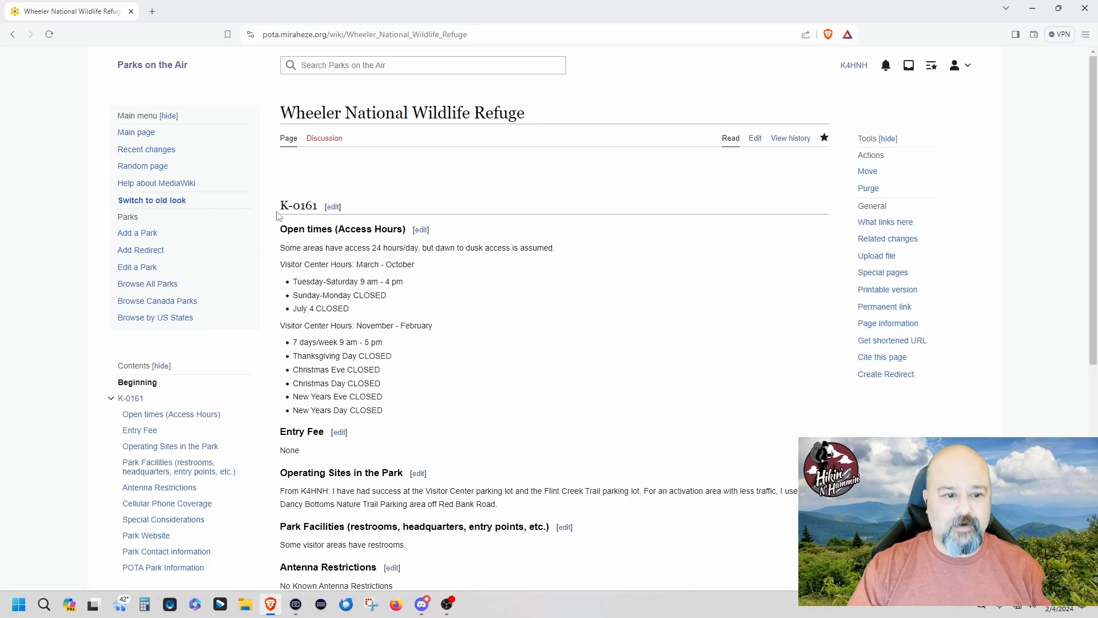
{"action": "scroll", "coordinate": [586, 228], "scroll_direction": "down", "scroll_amount": 1}
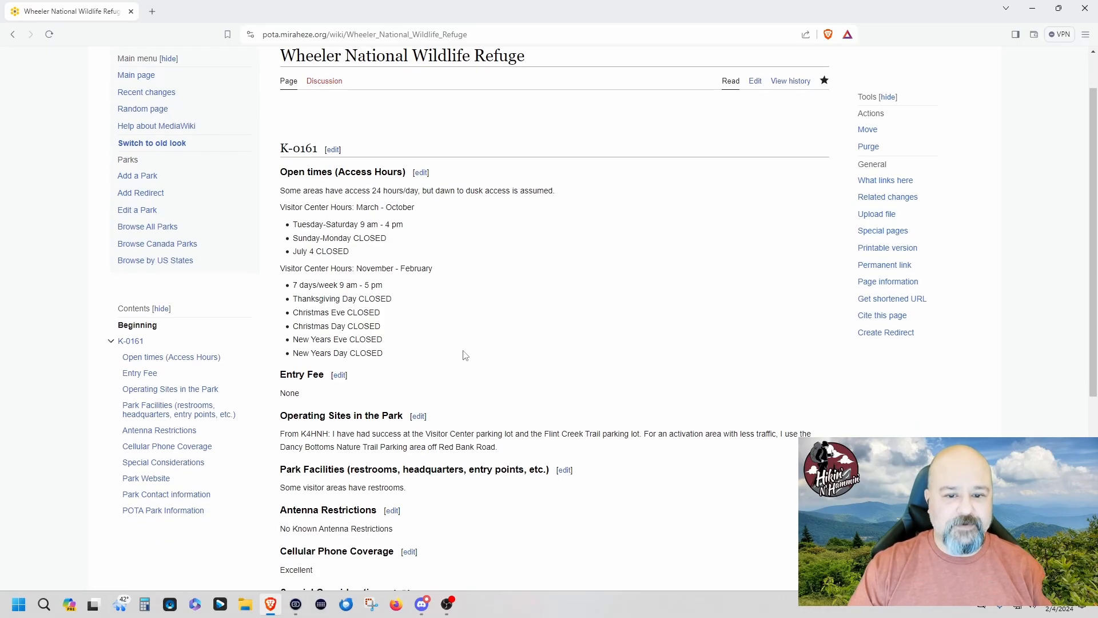
{"action": "scroll", "coordinate": [465, 349], "scroll_direction": "down", "scroll_amount": 1}
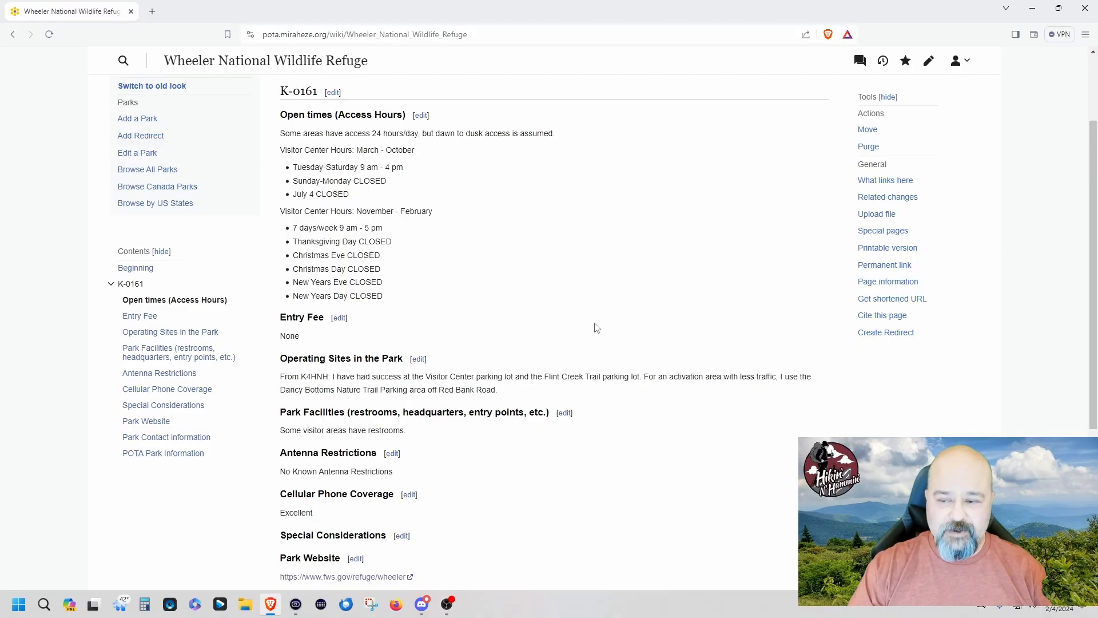
{"action": "scroll", "coordinate": [598, 326], "scroll_direction": "down", "scroll_amount": 2}
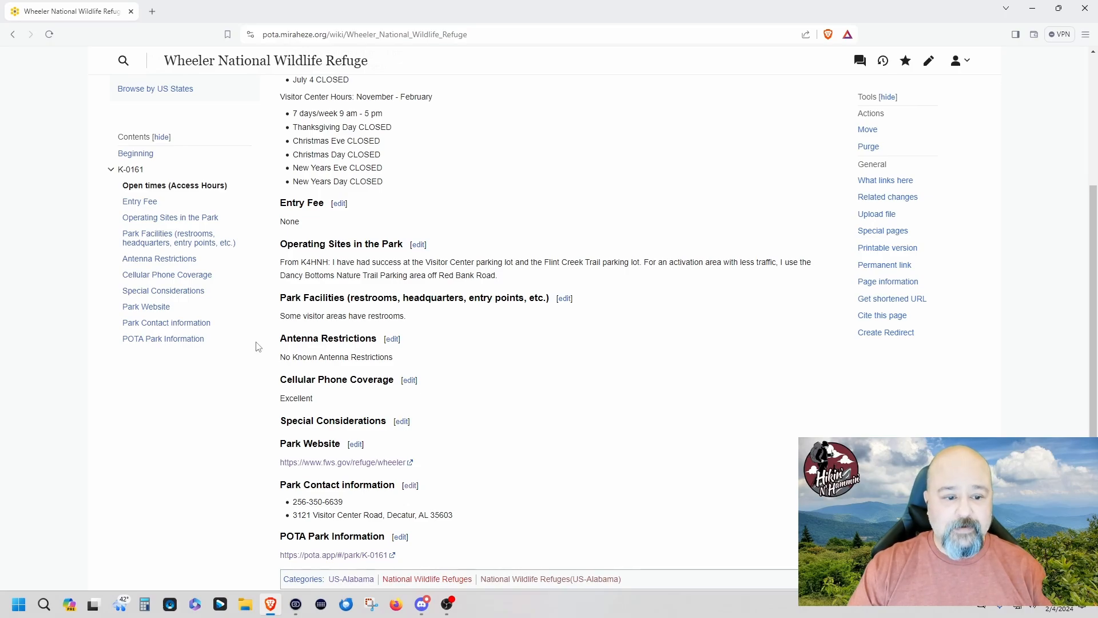
{"action": "scroll", "coordinate": [532, 314], "scroll_direction": "down", "scroll_amount": 1}
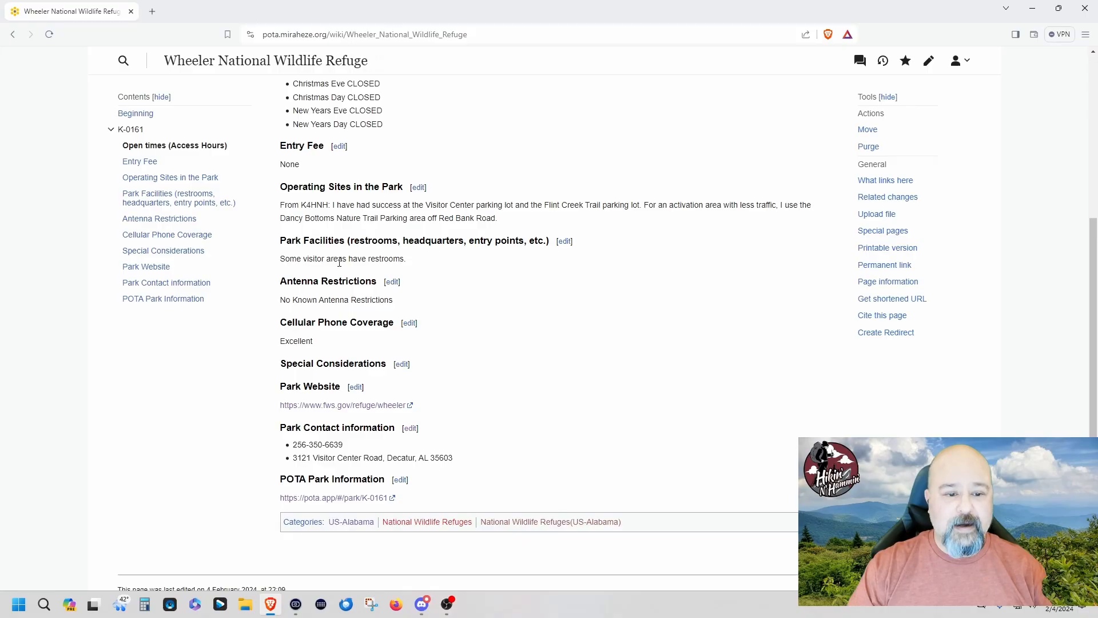
- Change the Park Facilities text to "Some visitor areas and trailheads have restrooms." and save it as a minor edit
{"action": "left_click", "coordinate": [564, 242]}
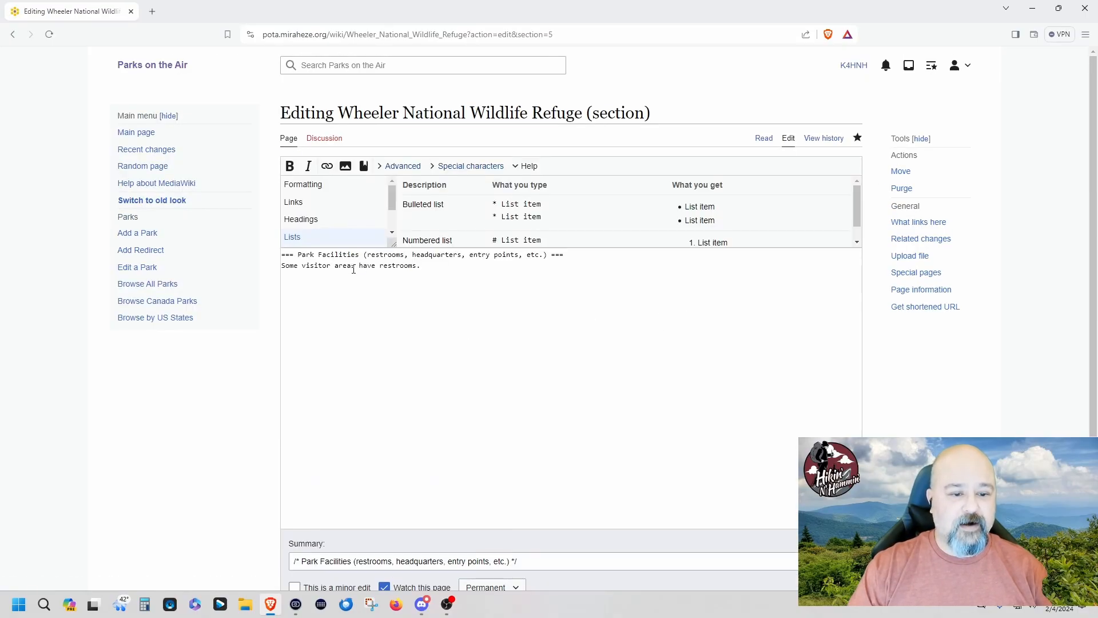
{"action": "type", "text": "and "}
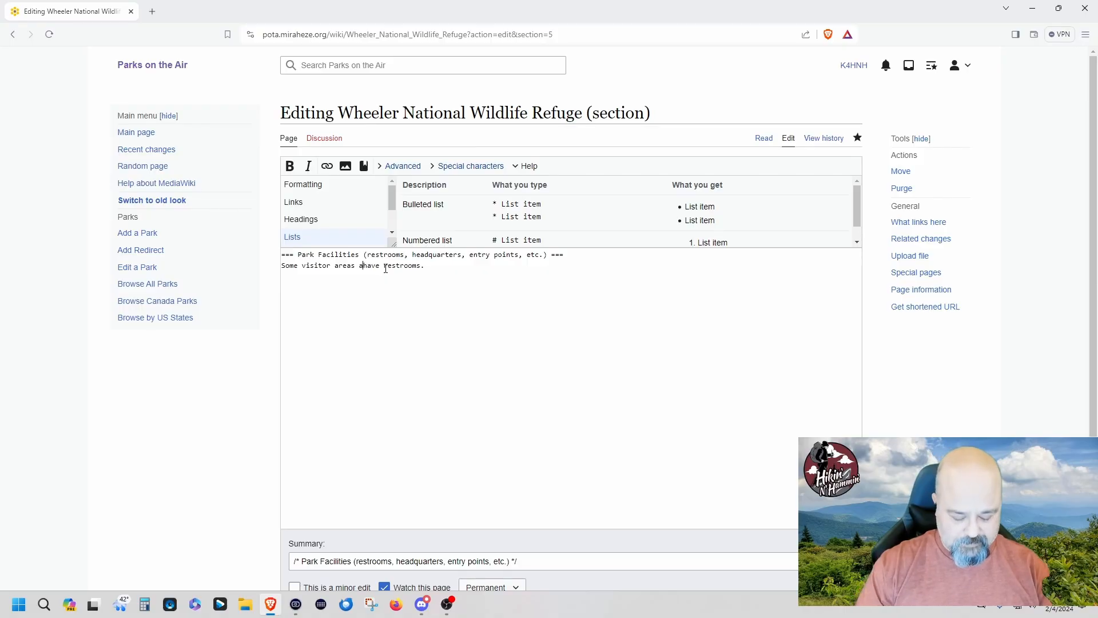
{"action": "type", "text": "trail"}
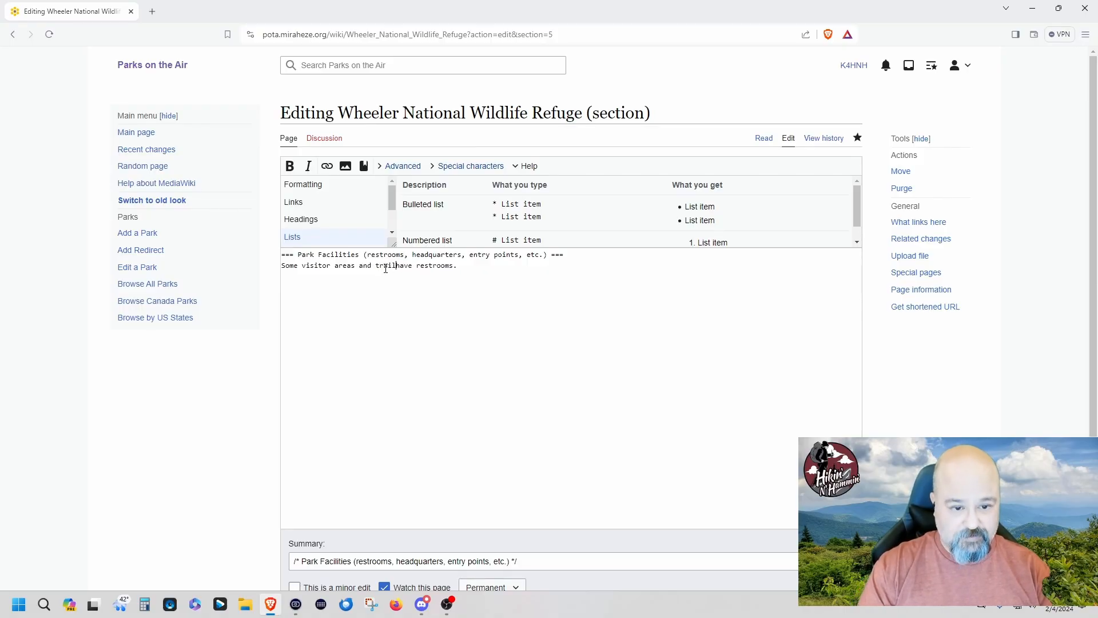
{"action": "type", "text": "heads h"}
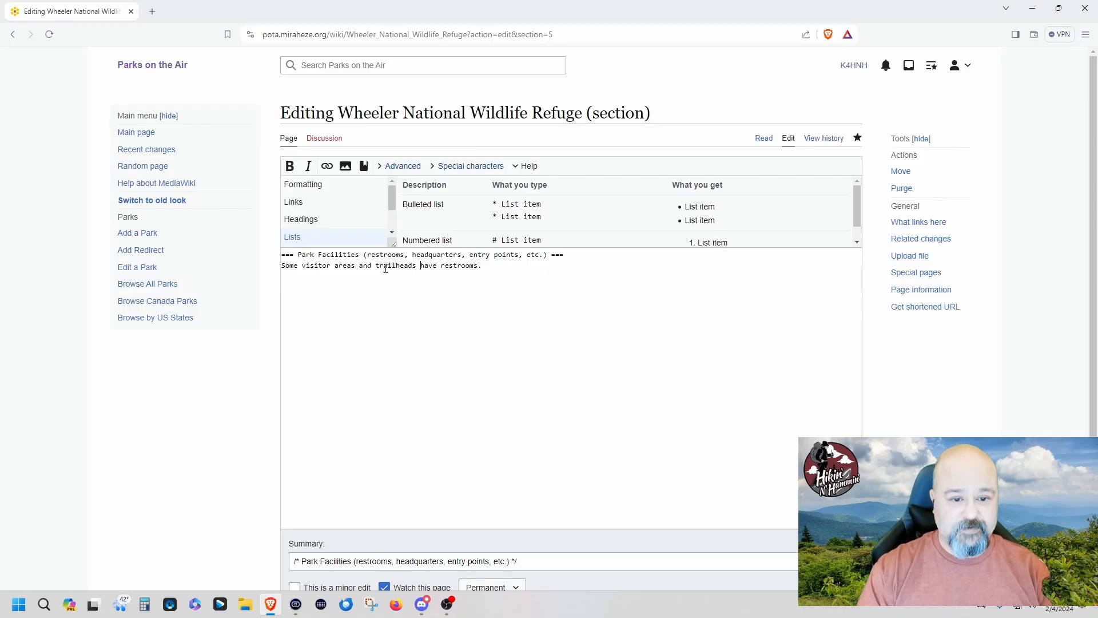
{"action": "scroll", "coordinate": [471, 356], "scroll_direction": "down", "scroll_amount": 3}
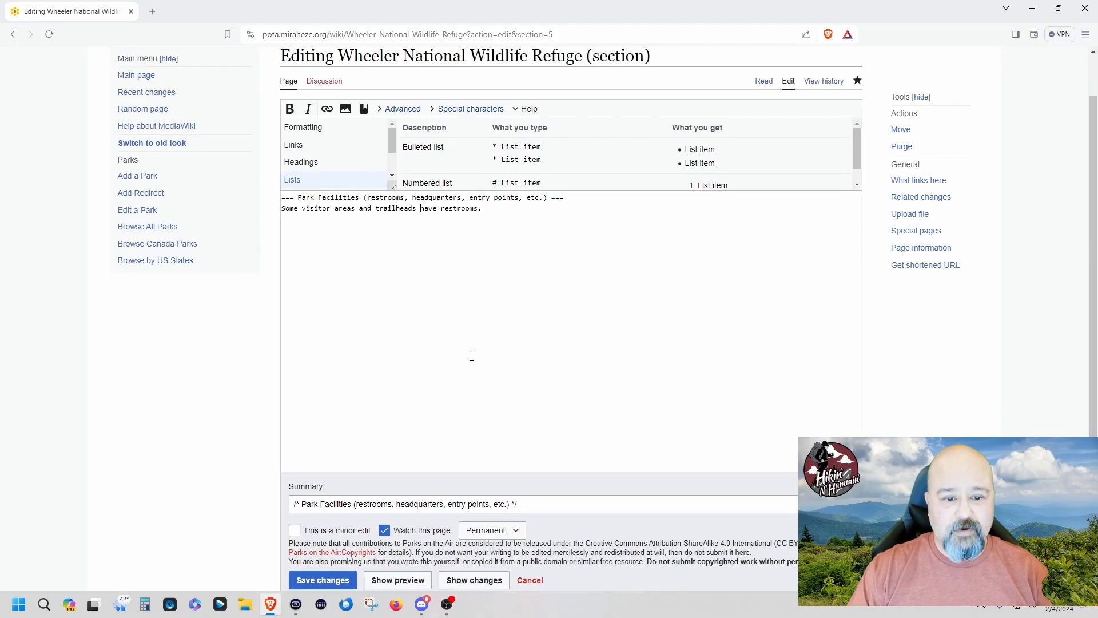
{"action": "left_click", "coordinate": [294, 416]}
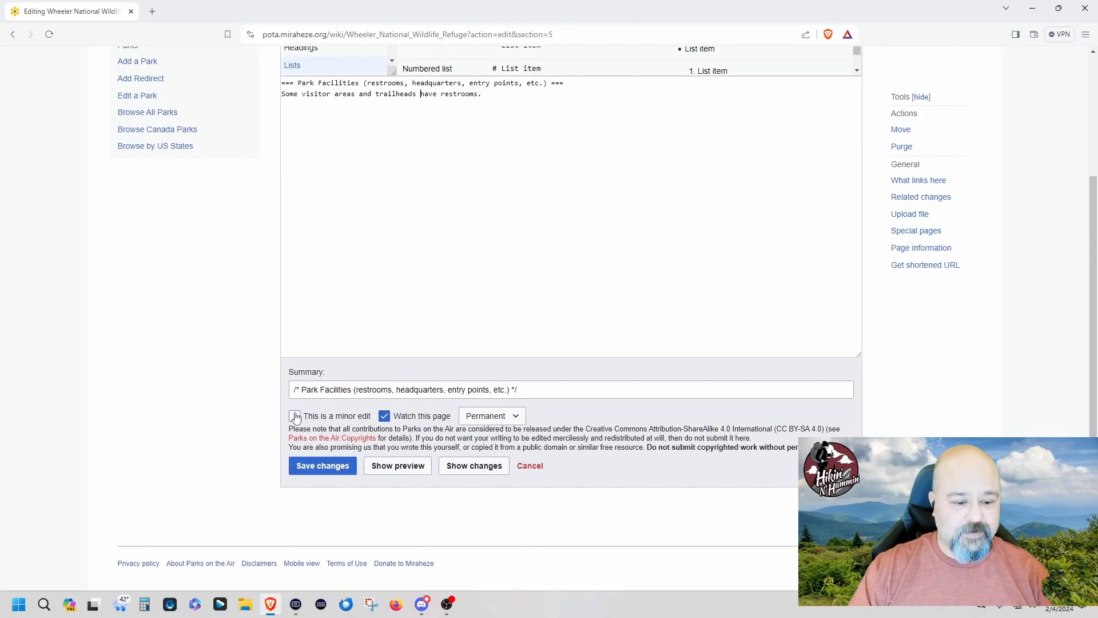
{"action": "left_click", "coordinate": [326, 475]}
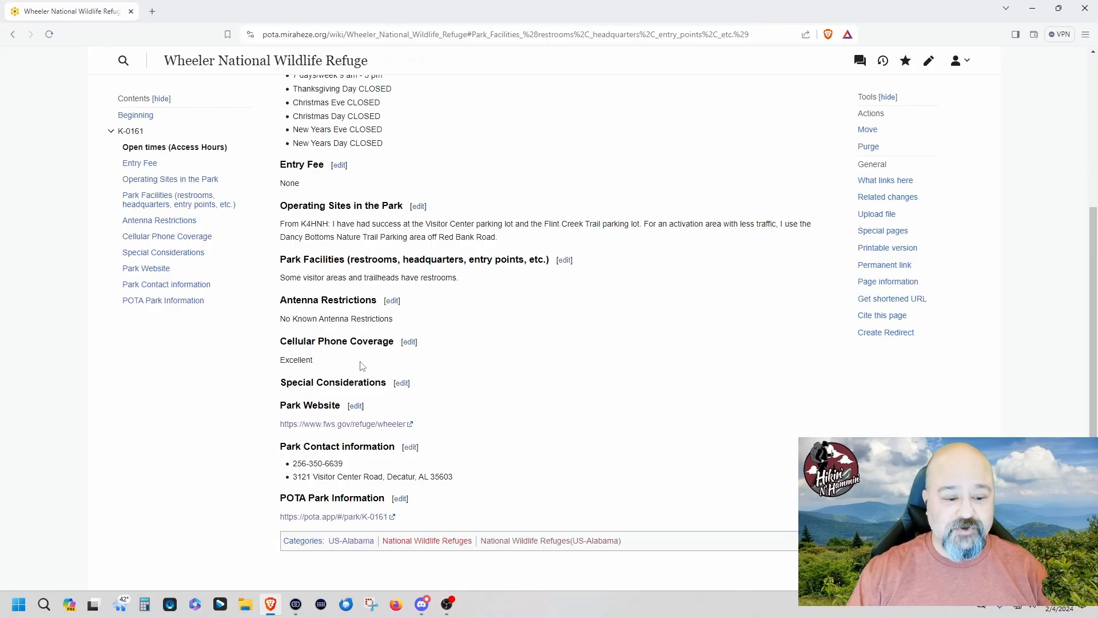
- Review the saved Wheeler National Wildlife Refuge page from its access hours to its POTA park information and categories
{"action": "scroll", "coordinate": [598, 363], "scroll_direction": "down", "scroll_amount": 1}
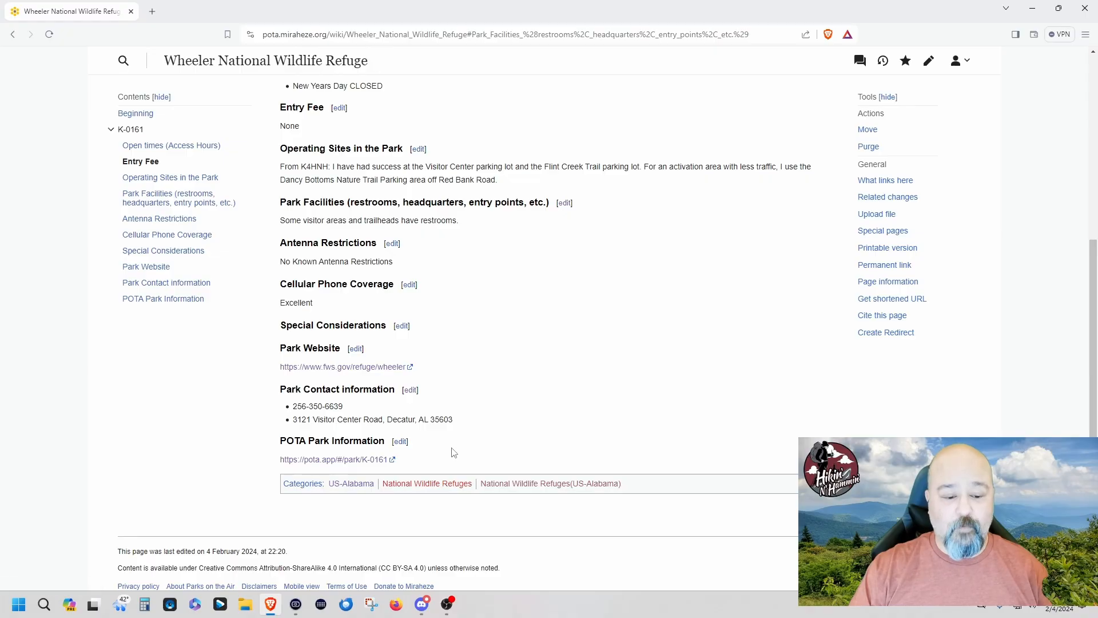
{"action": "scroll", "coordinate": [571, 384], "scroll_direction": "up", "scroll_amount": 6}
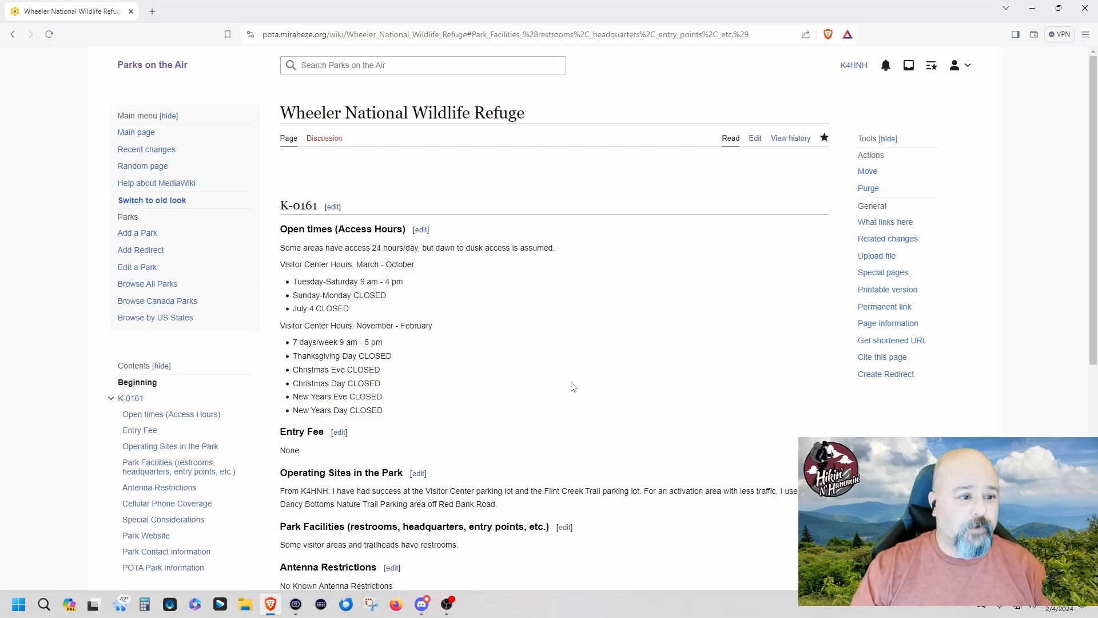
{"action": "scroll", "coordinate": [573, 387], "scroll_direction": "down", "scroll_amount": 1}
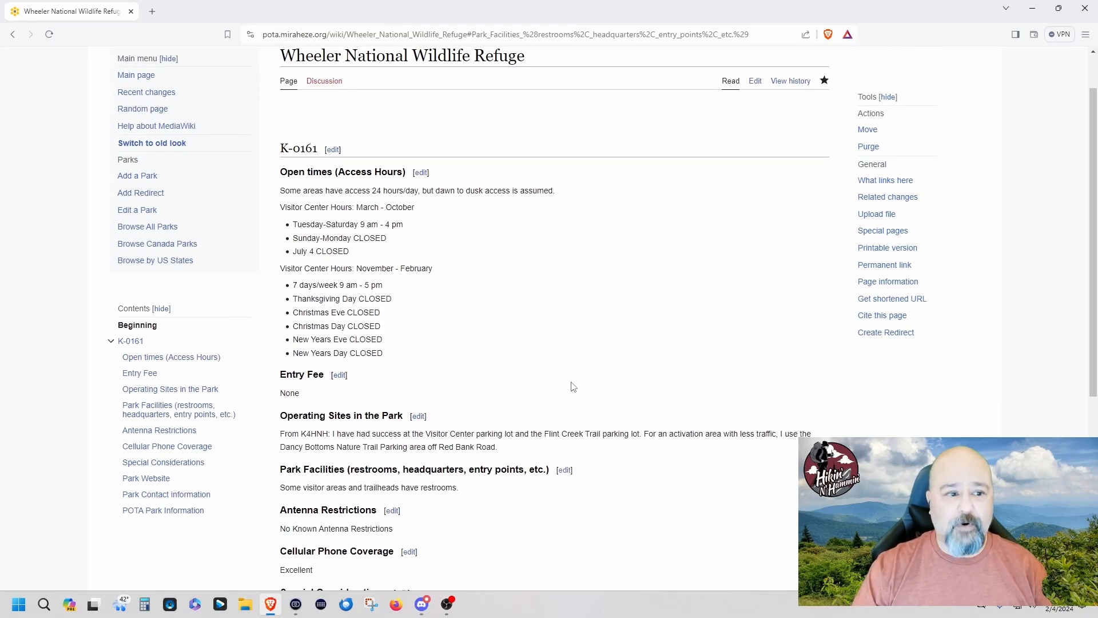
{"action": "scroll", "coordinate": [573, 386], "scroll_direction": "up", "scroll_amount": 1}
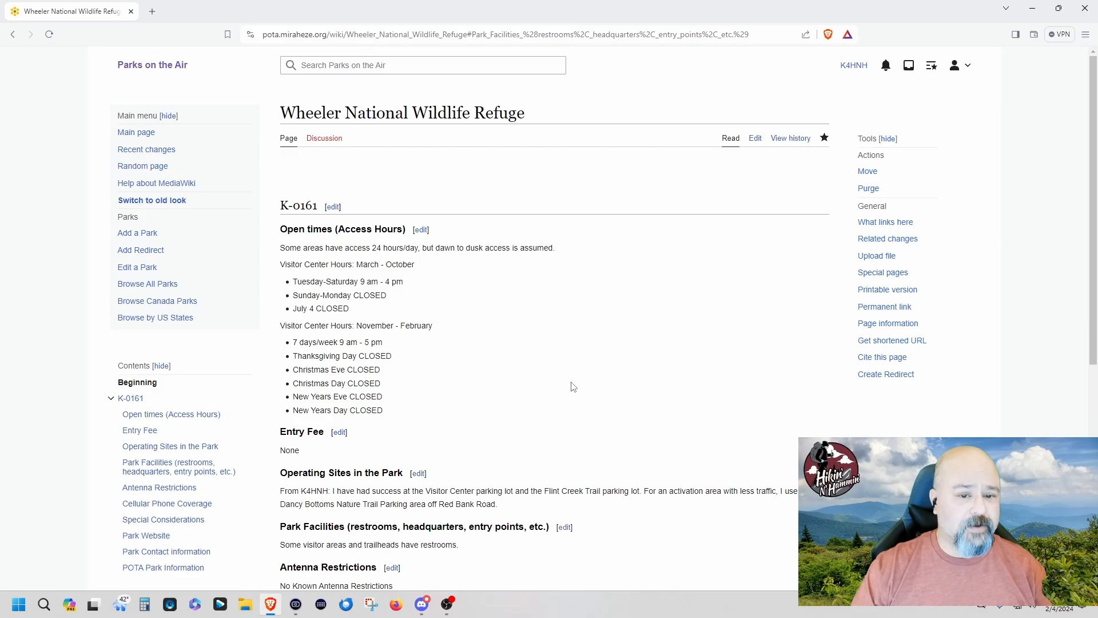
{"action": "scroll", "coordinate": [572, 387], "scroll_direction": "down", "scroll_amount": 5}
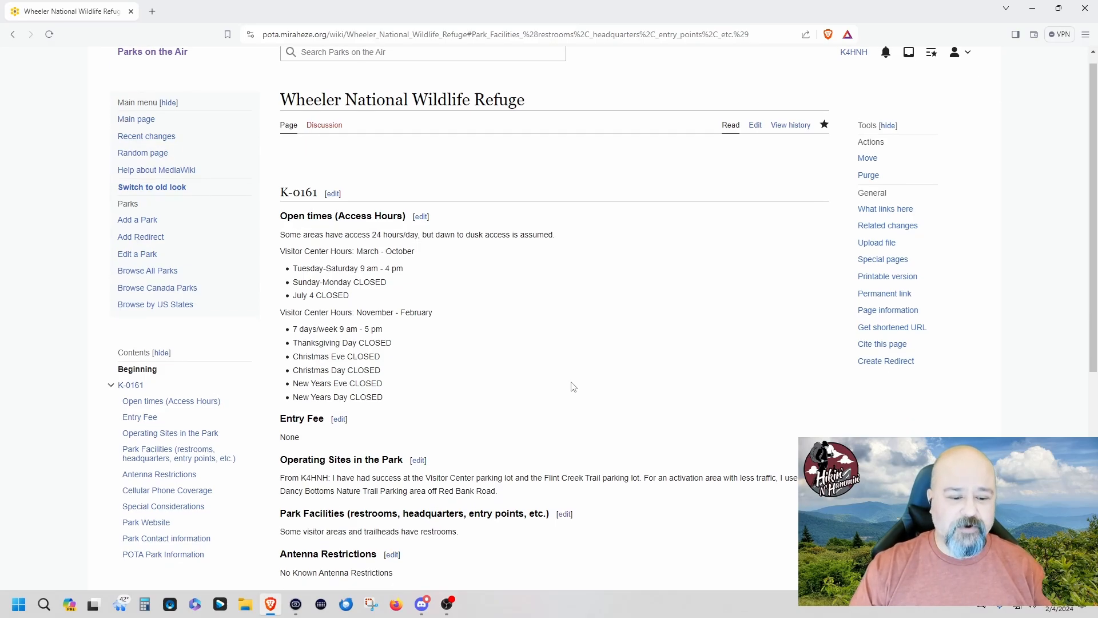
{"action": "scroll", "coordinate": [447, 400], "scroll_direction": "up", "scroll_amount": 5}
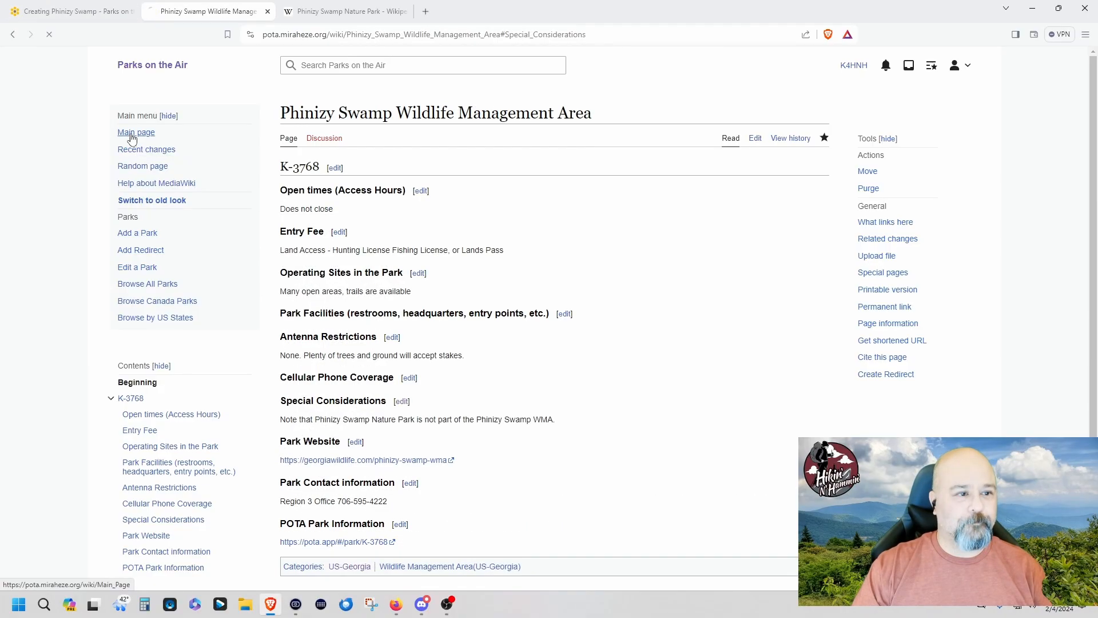
- Return from the Phinizy Swamp Wildlife Management Area page to the wiki's main page
{"action": "left_click", "coordinate": [135, 133]}
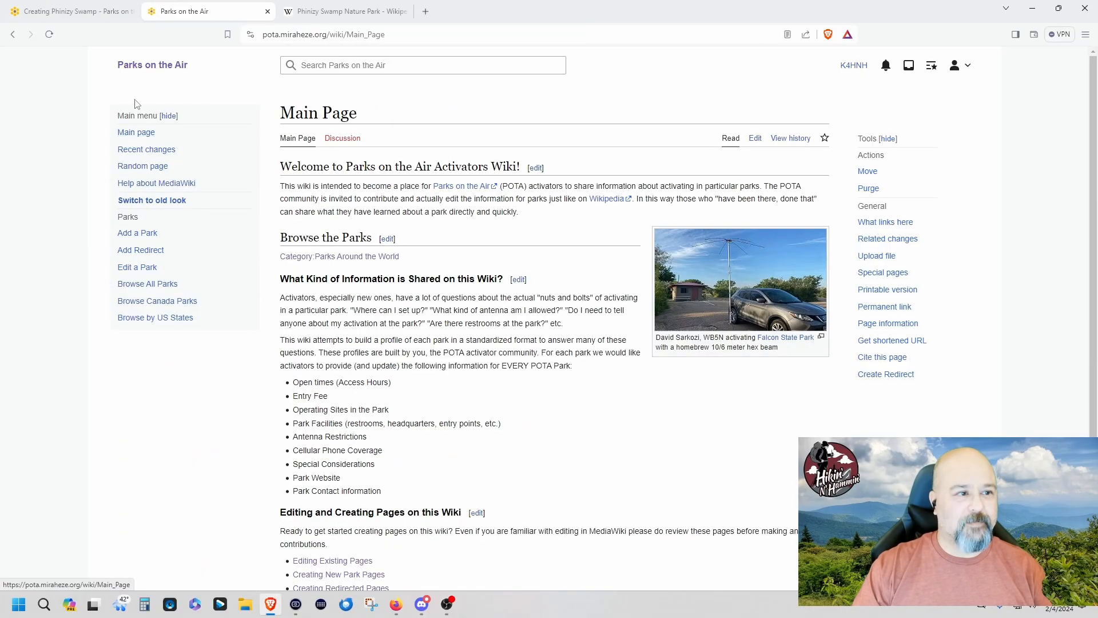
- Browse the US states to the US-Alabama State Parks category and view the Alabama State Park template page
{"action": "left_click", "coordinate": [179, 321]}
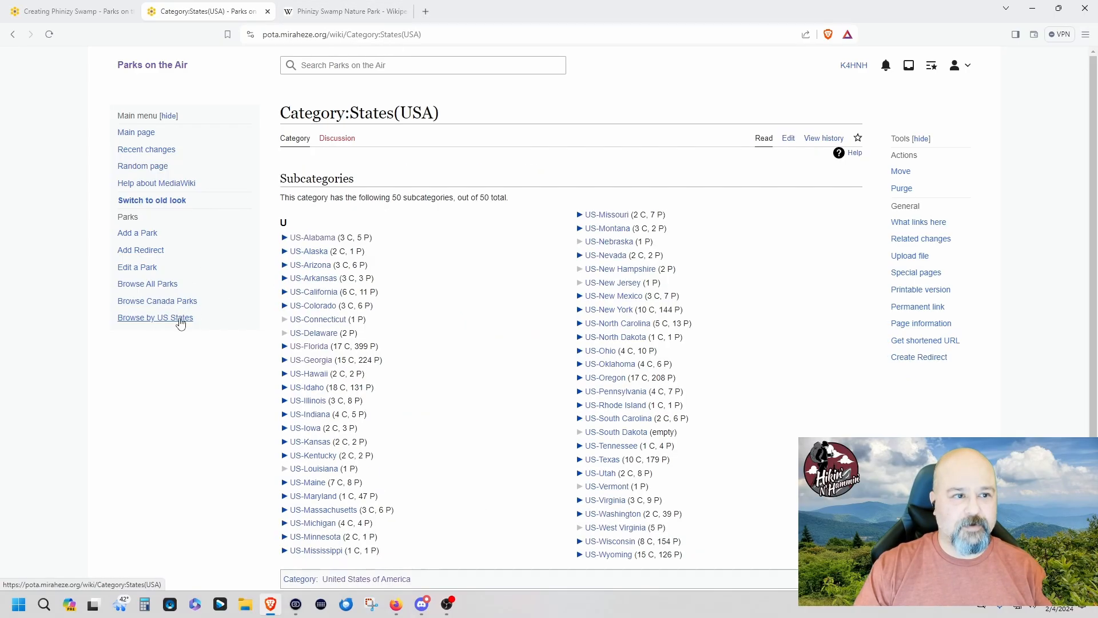
{"action": "left_click", "coordinate": [329, 240]}
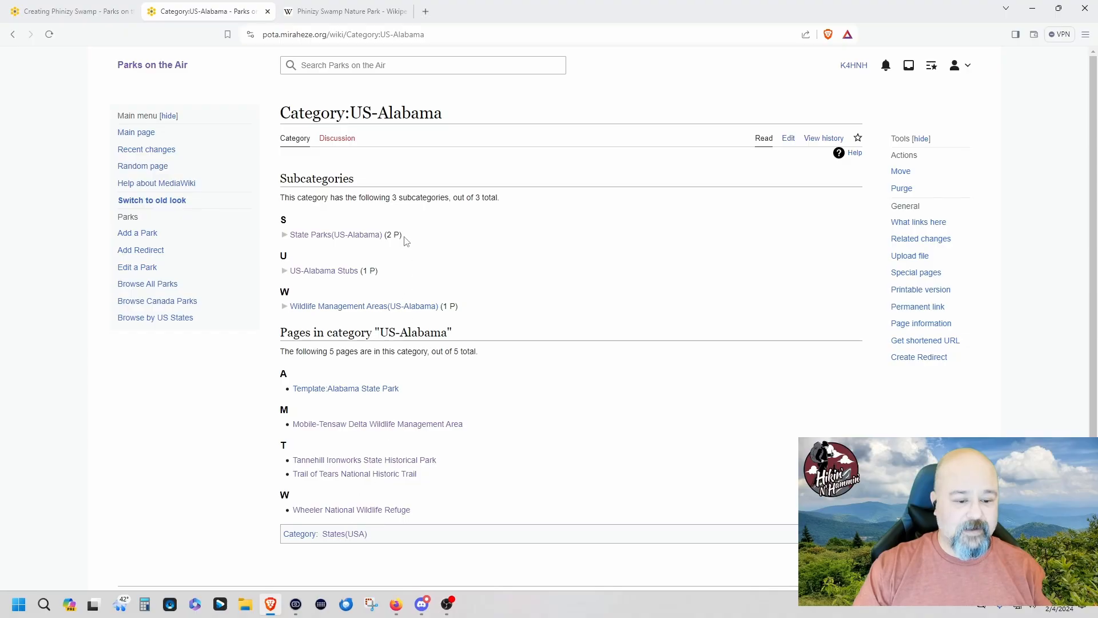
{"action": "left_click", "coordinate": [326, 235]}
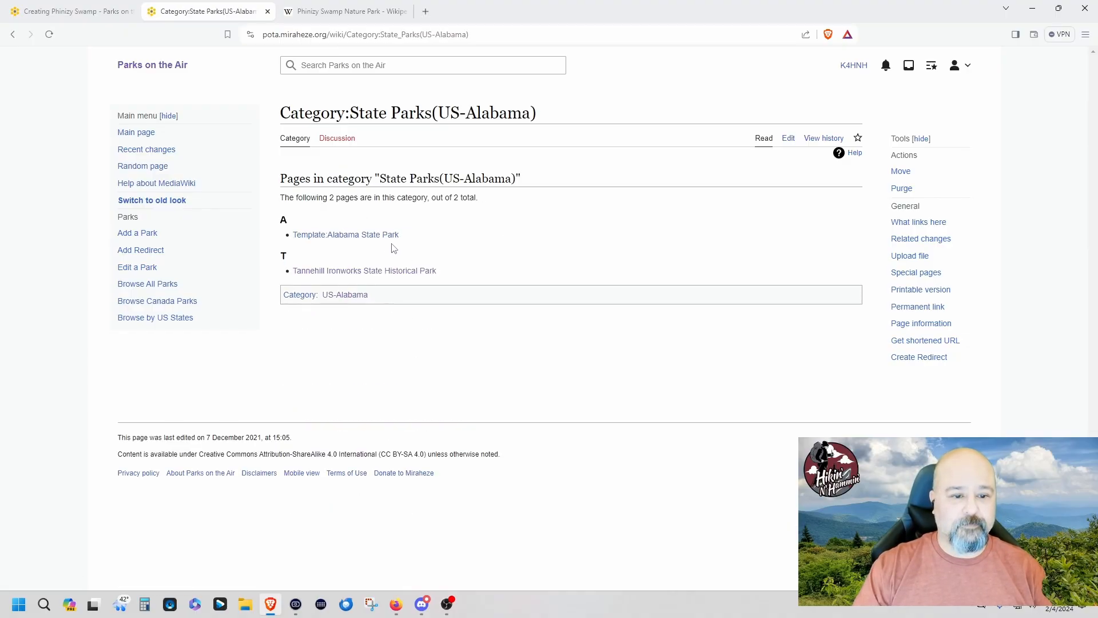
{"action": "left_click", "coordinate": [339, 239]}
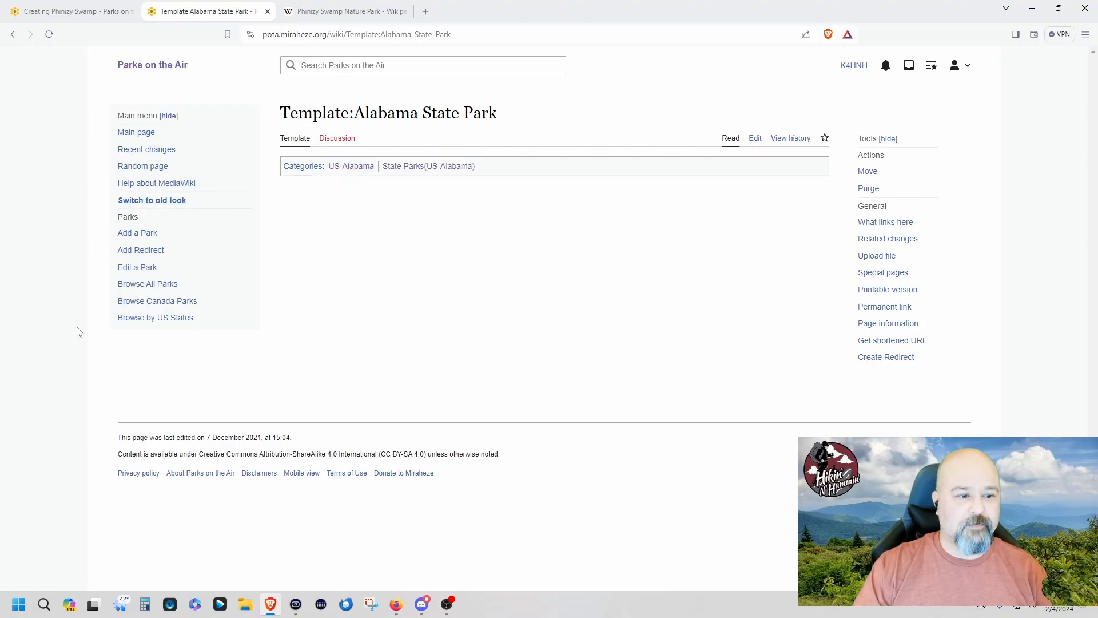
- Start a new park page named "Monte Sano State Park" and close the leftover Phinizy Swamp creation tab
{"action": "left_click", "coordinate": [149, 236]}
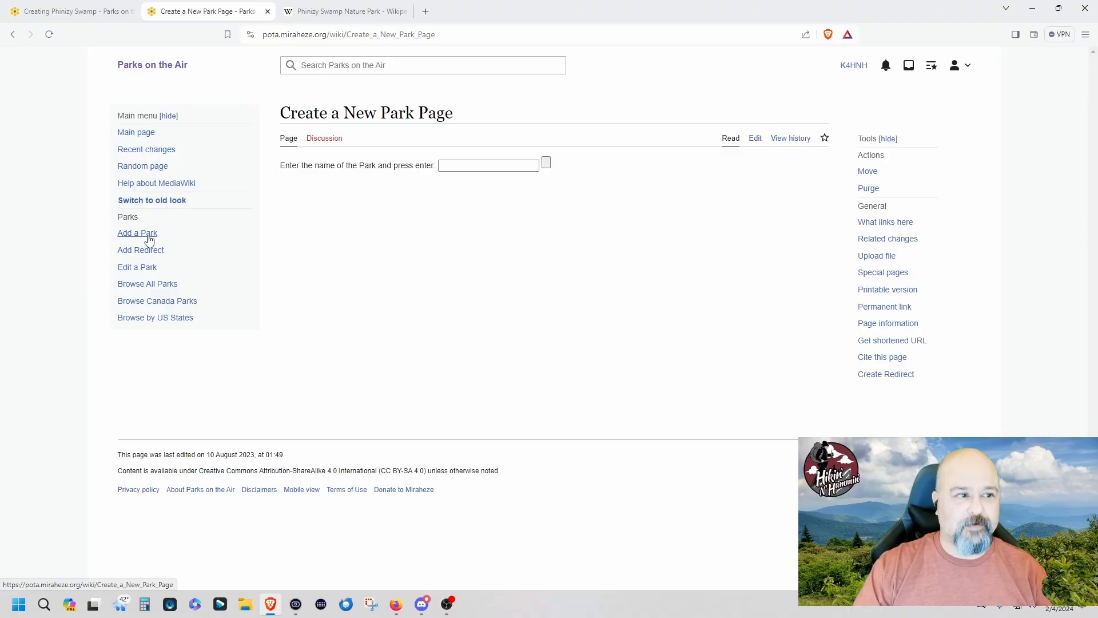
{"action": "left_click", "coordinate": [123, 14]}
{"action": "left_click", "coordinate": [131, 12]}
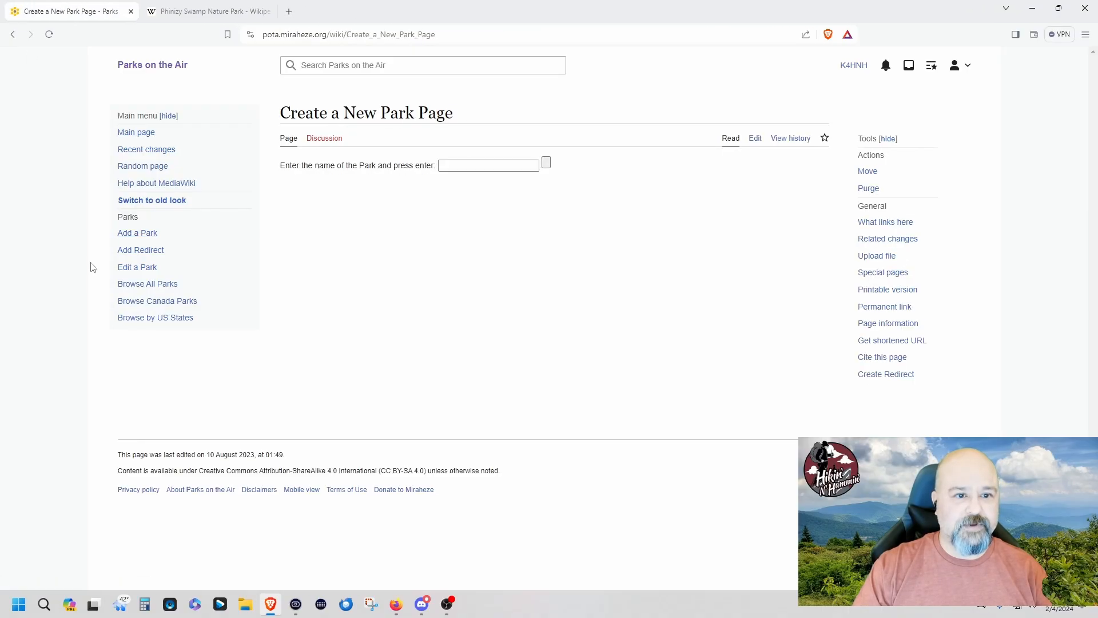
{"action": "left_click", "coordinate": [463, 165]}
{"action": "type", "text": "Monte "}
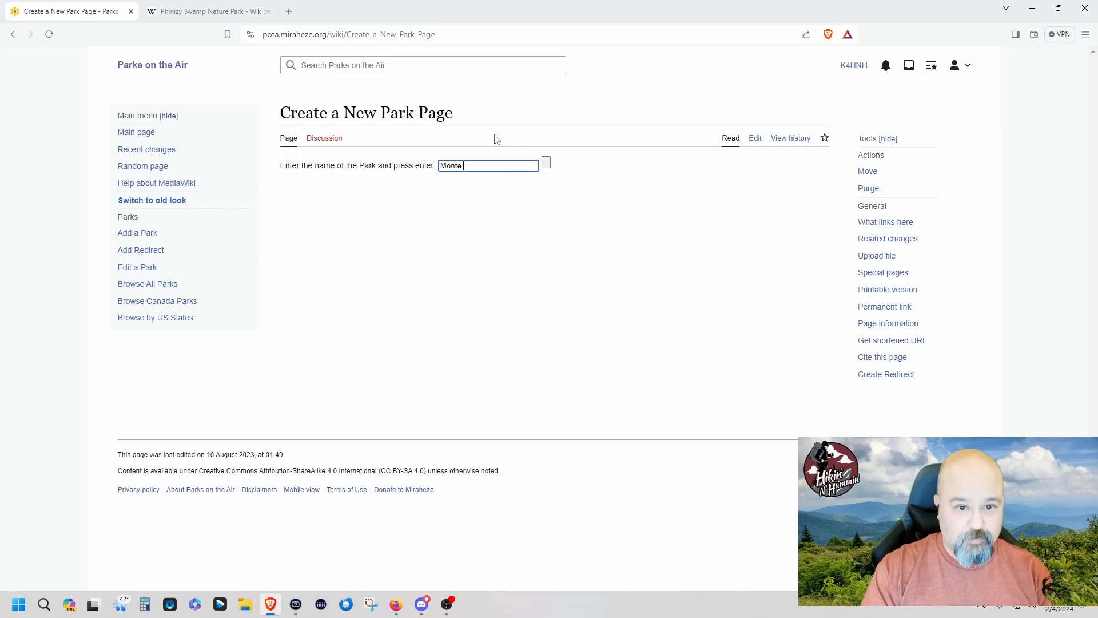
{"action": "type", "text": "Sa"}
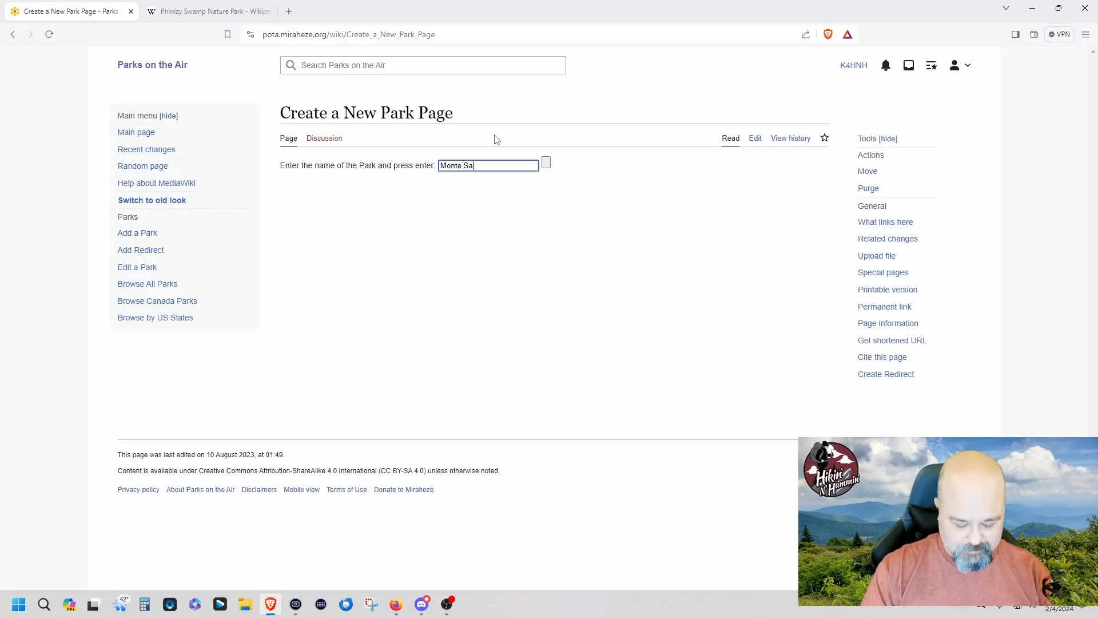
{"action": "type", "text": "no State Park"}
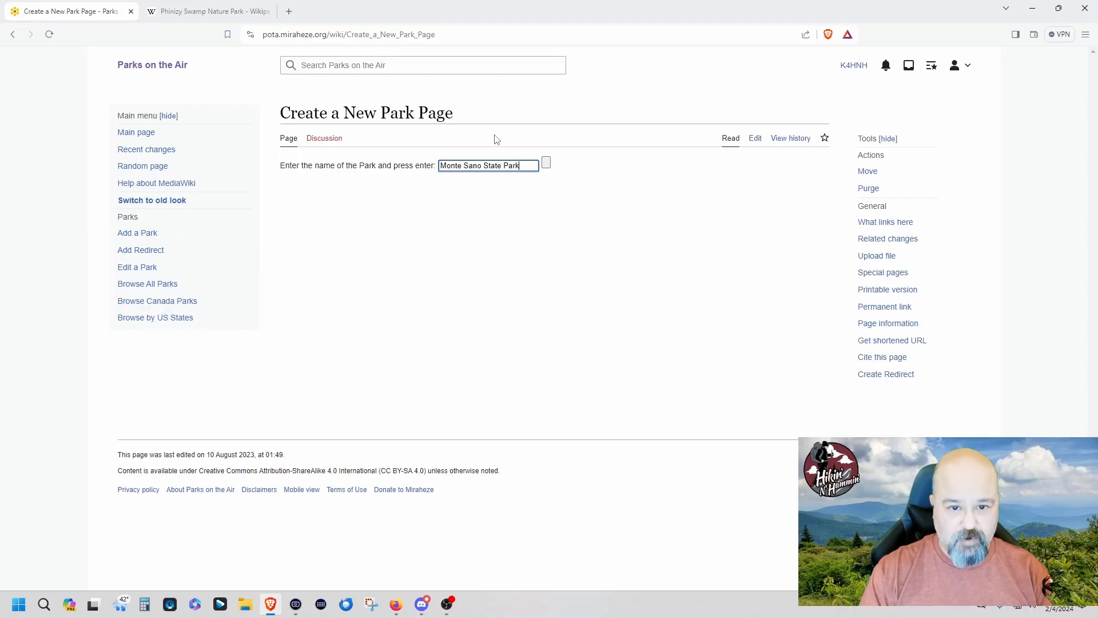
{"action": "key", "text": "Return"}
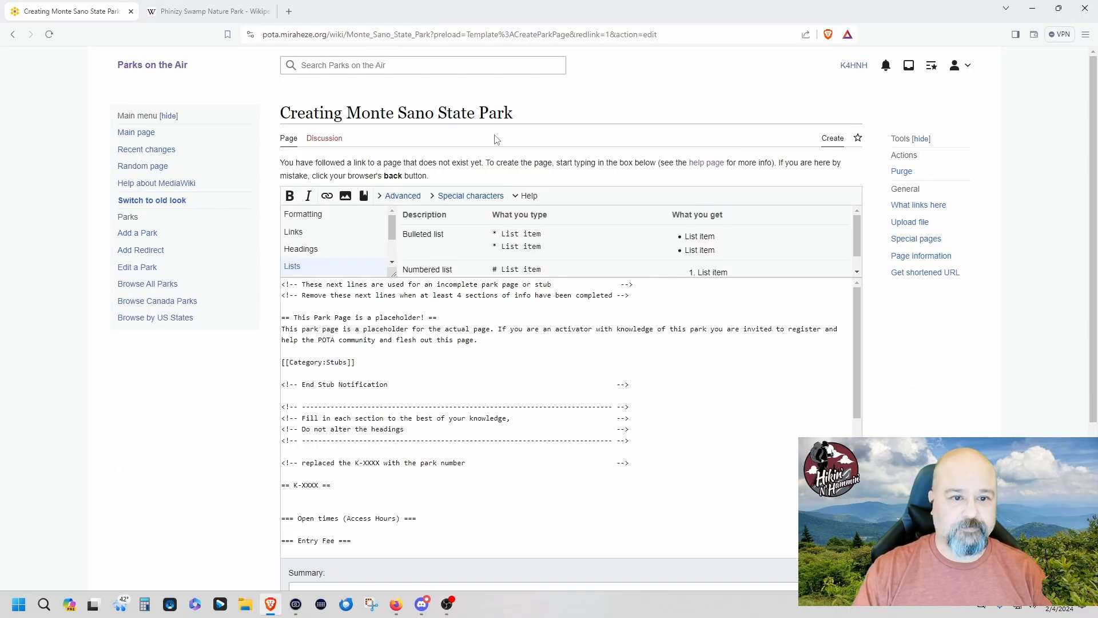
- Examine the new park page's prefilled template, from the stub notice and section headings to the category instructions
{"action": "scroll", "coordinate": [603, 420], "scroll_direction": "down", "scroll_amount": 2}
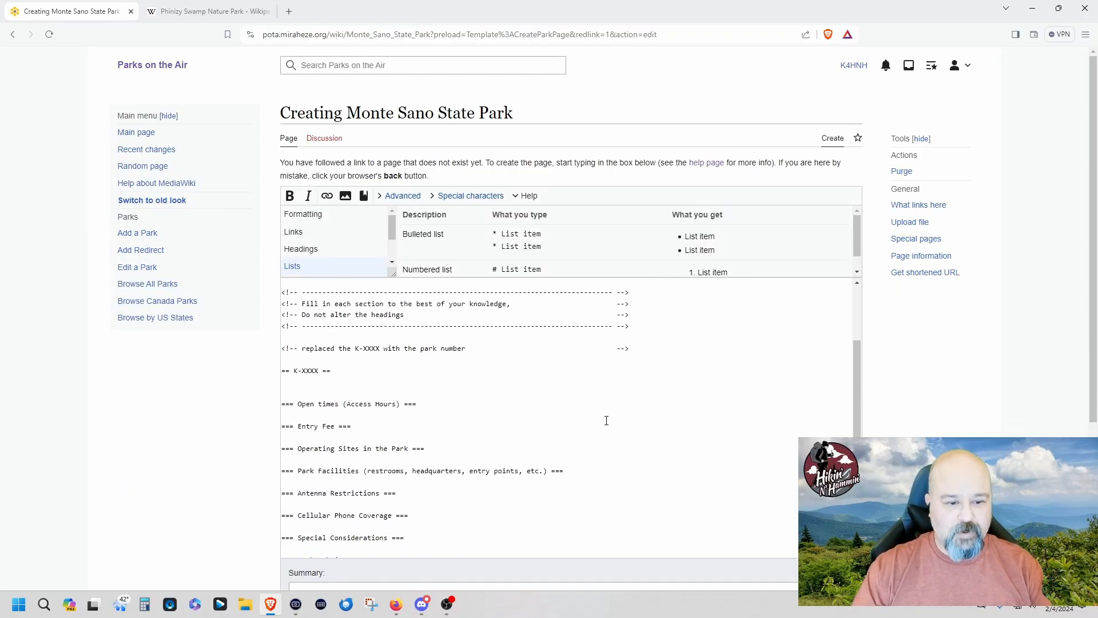
{"action": "scroll", "coordinate": [603, 421], "scroll_direction": "up", "scroll_amount": 2}
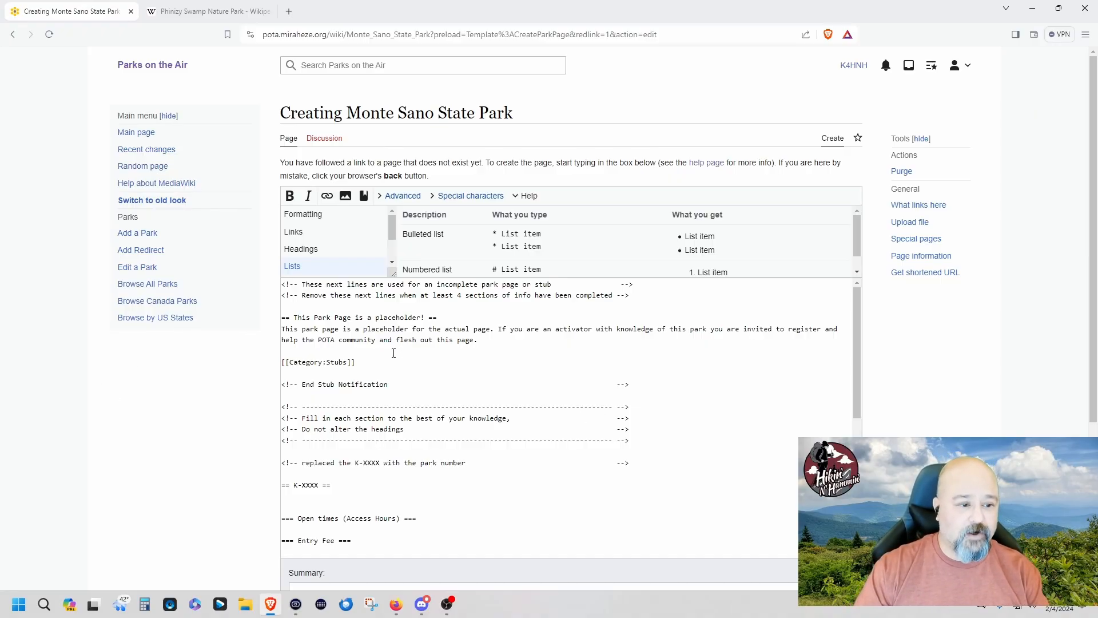
{"action": "scroll", "coordinate": [1074, 286], "scroll_direction": "down", "scroll_amount": 2}
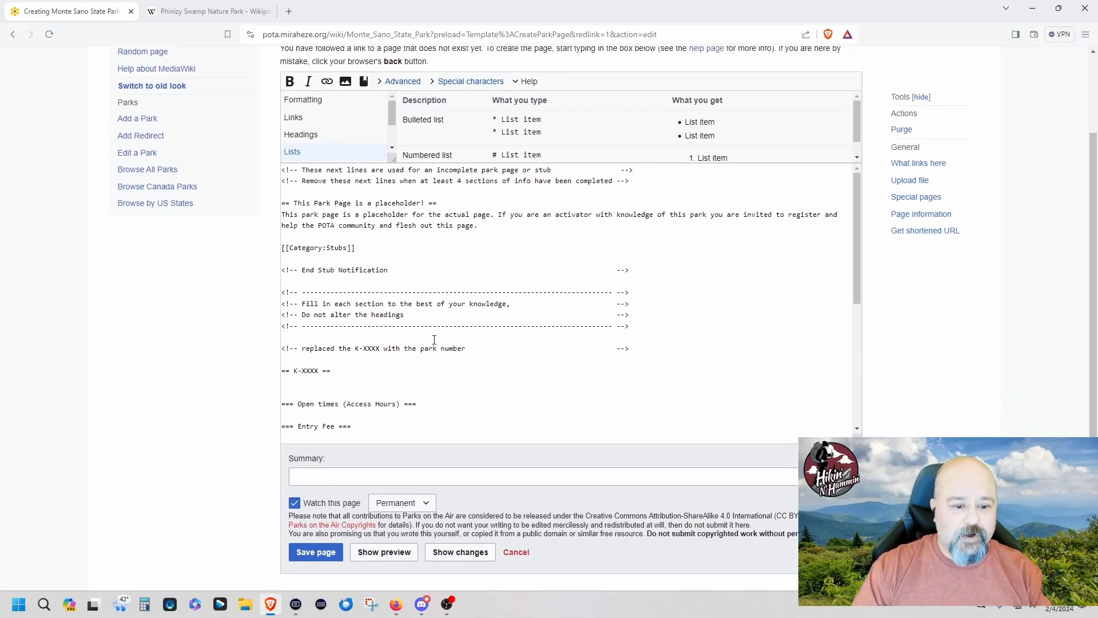
{"action": "scroll", "coordinate": [437, 336], "scroll_direction": "down", "scroll_amount": 3}
{"action": "scroll", "coordinate": [436, 337], "scroll_direction": "down", "scroll_amount": 1}
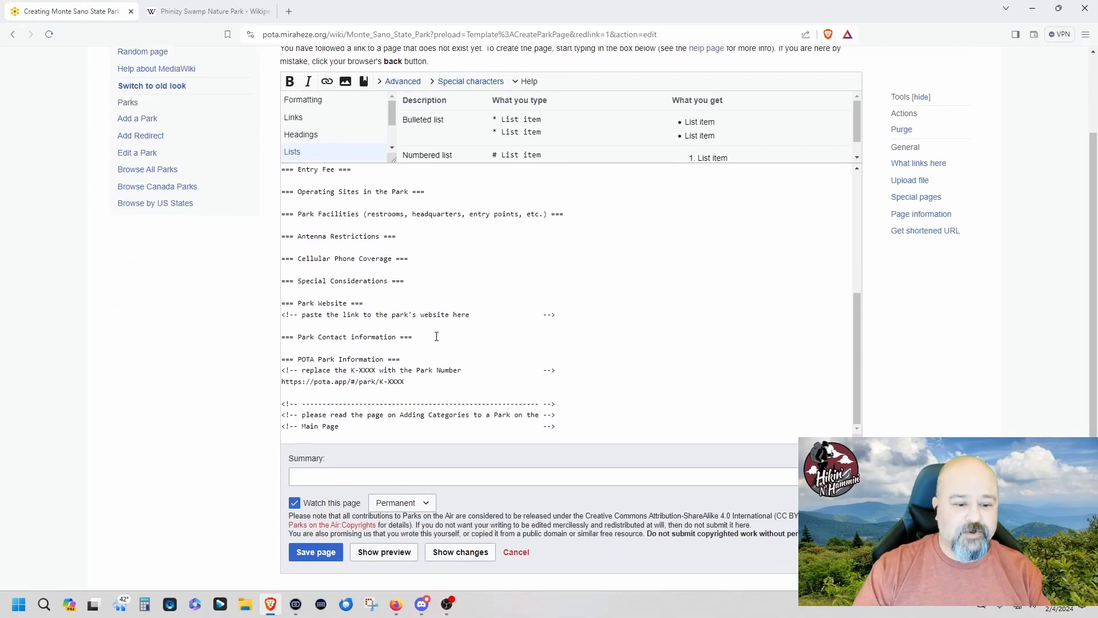
{"action": "scroll", "coordinate": [446, 329], "scroll_direction": "up", "scroll_amount": 9}
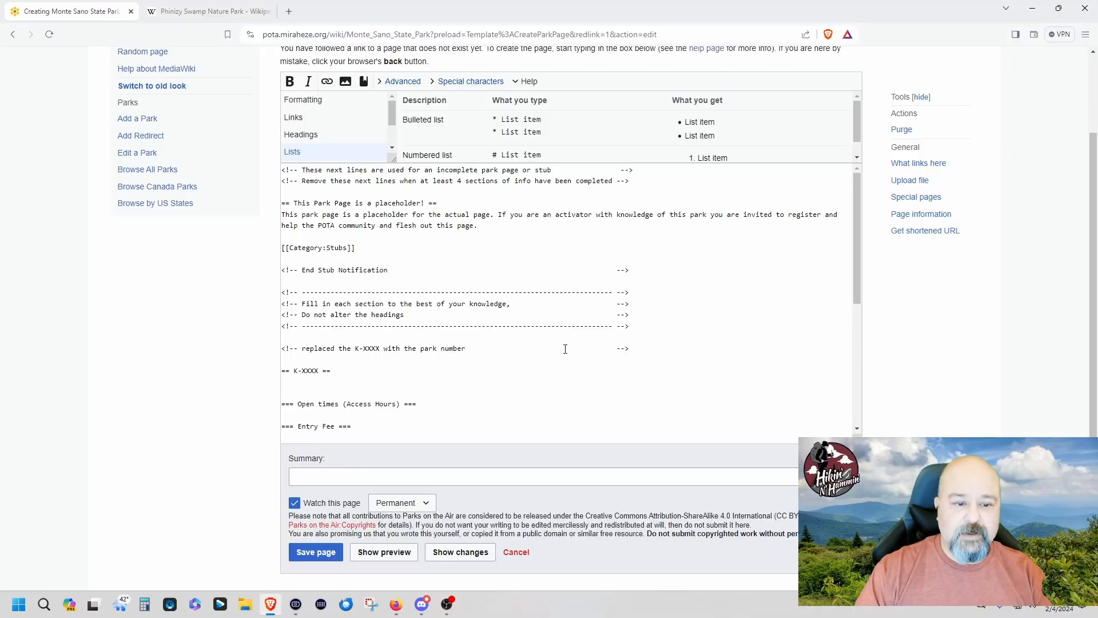
- Close the Phinizy Swamp Wikipedia tab and open the pota.app site in a new tab
{"action": "left_click", "coordinate": [268, 12]}
{"action": "left_click", "coordinate": [152, 12]}
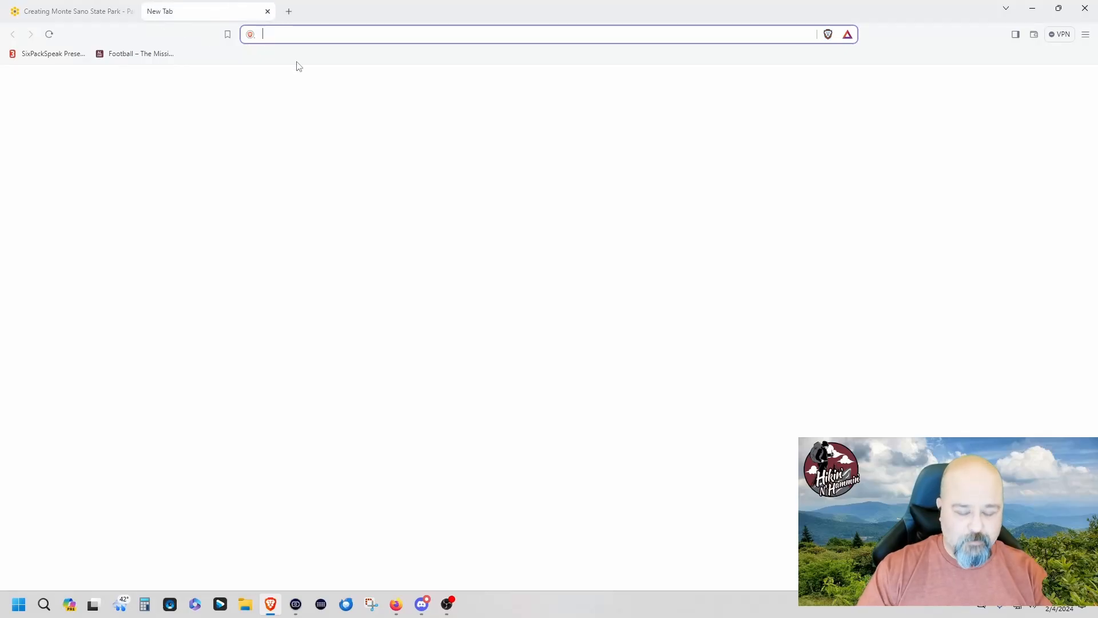
{"action": "type", "text": "pota"}
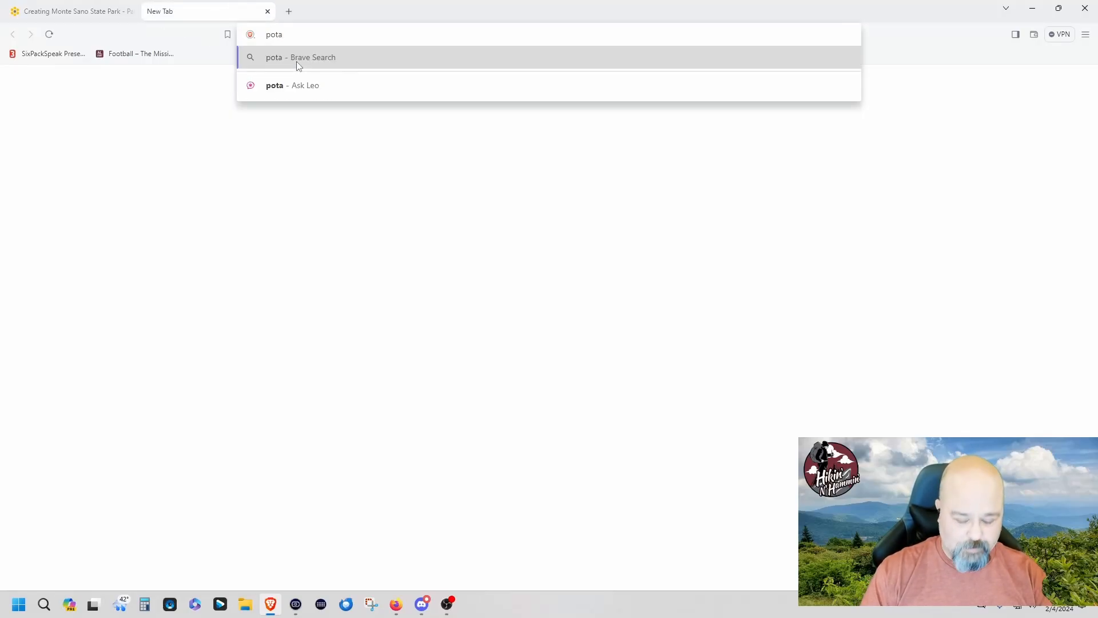
{"action": "type", "text": ".app"}
{"action": "key", "text": "Return"}
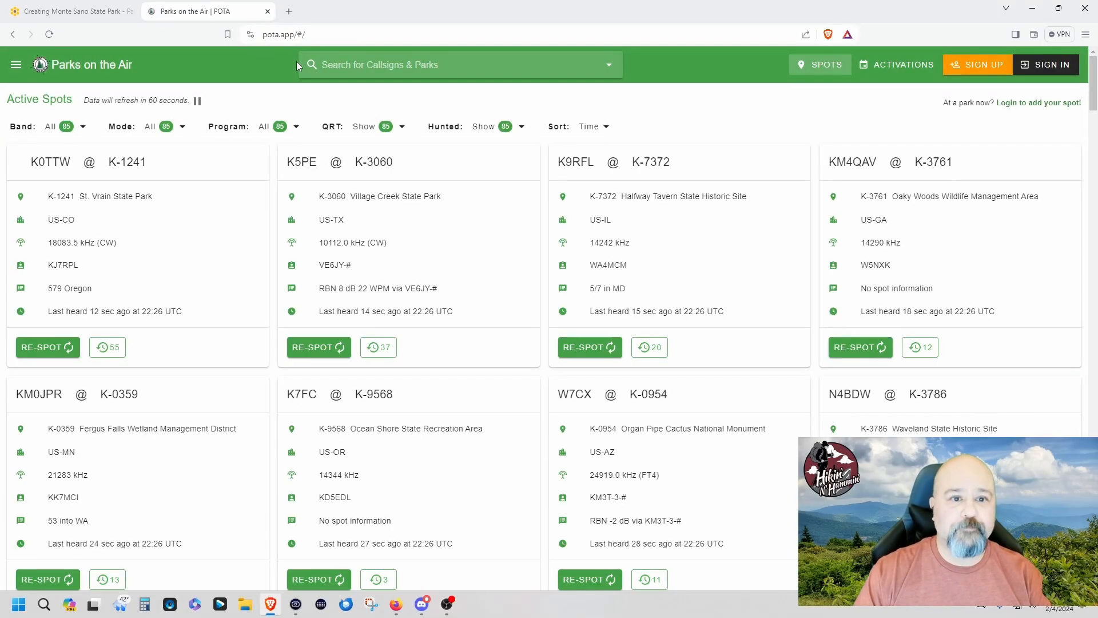
- Search the POTA site for "Monte Sano" and open the K-1048 Monte Sano State Park information page
{"action": "left_click", "coordinate": [399, 73]}
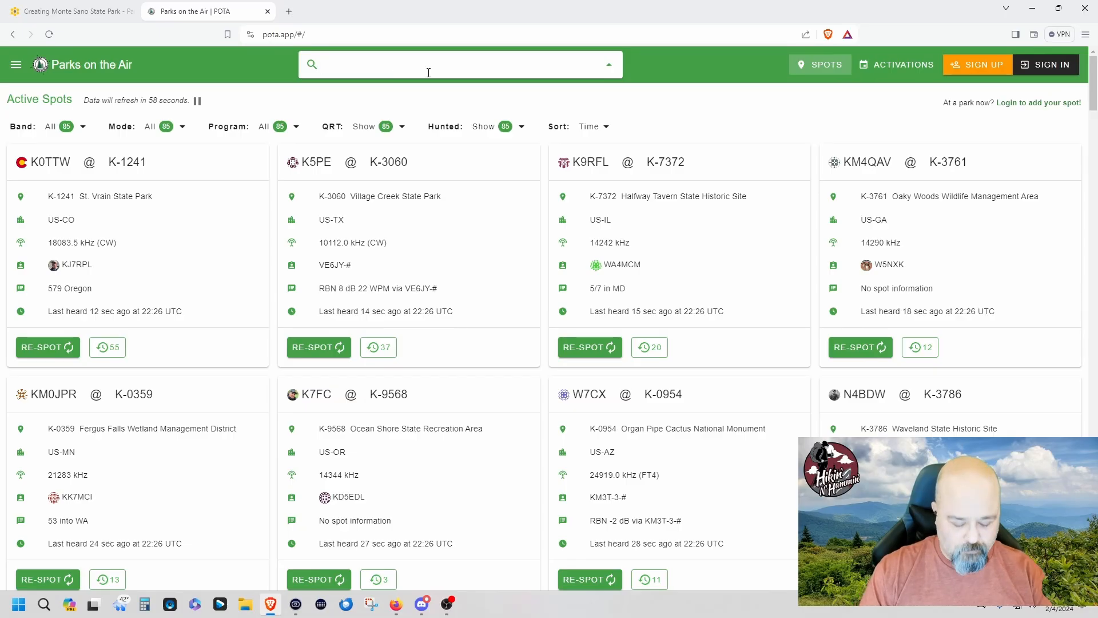
{"action": "type", "text": "Motne Sa"}
{"action": "key", "text": "BackSpace"}
{"action": "key", "text": "BackSpace"}
{"action": "key", "text": "BackSpace"}
{"action": "key", "text": "BackSpace"}
{"action": "key", "text": "BackSpace"}
{"action": "key", "text": "BackSpace"}
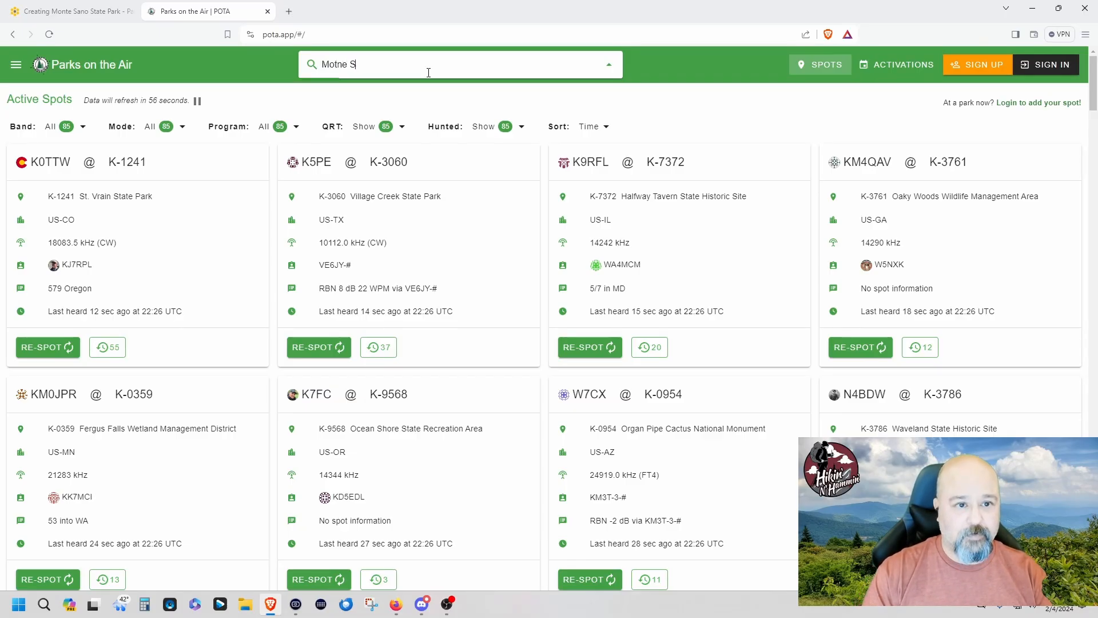
{"action": "type", "text": "nte Sa"}
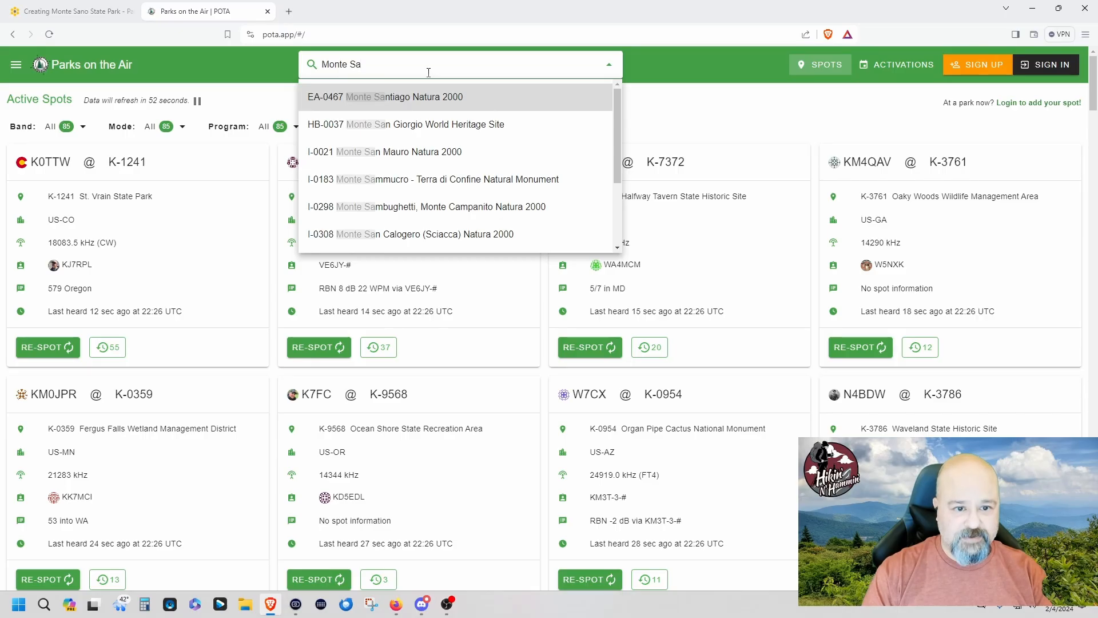
{"action": "type", "text": "no"}
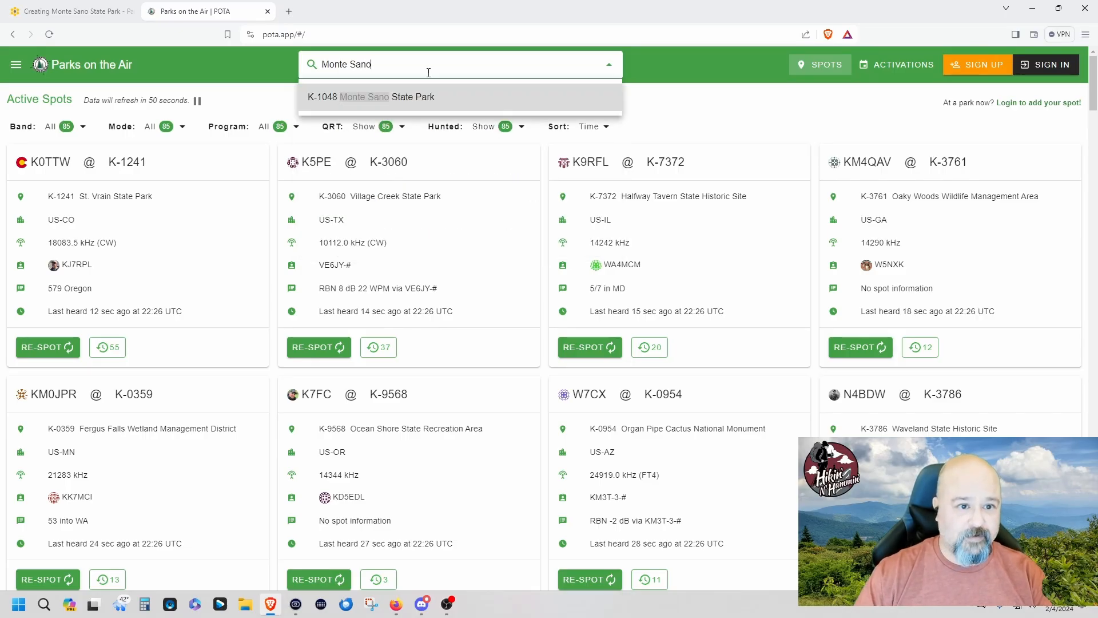
{"action": "left_click", "coordinate": [383, 97]}
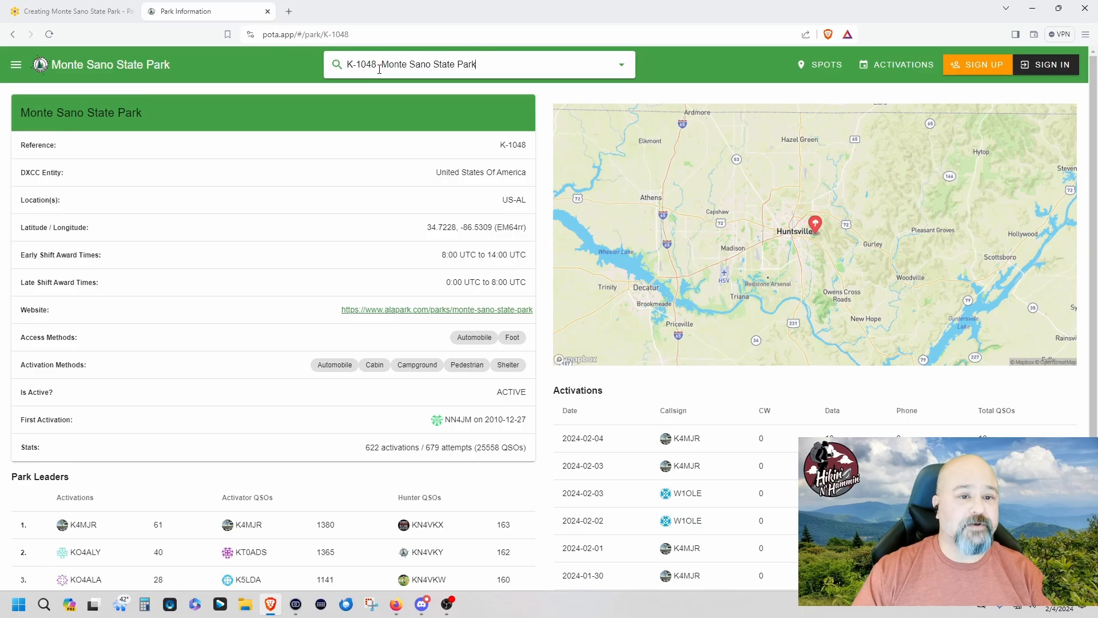
- Return to the Monte Sano State Park wiki draft and replace the K-XXXX heading with K-1048
{"action": "left_click", "coordinate": [94, 11]}
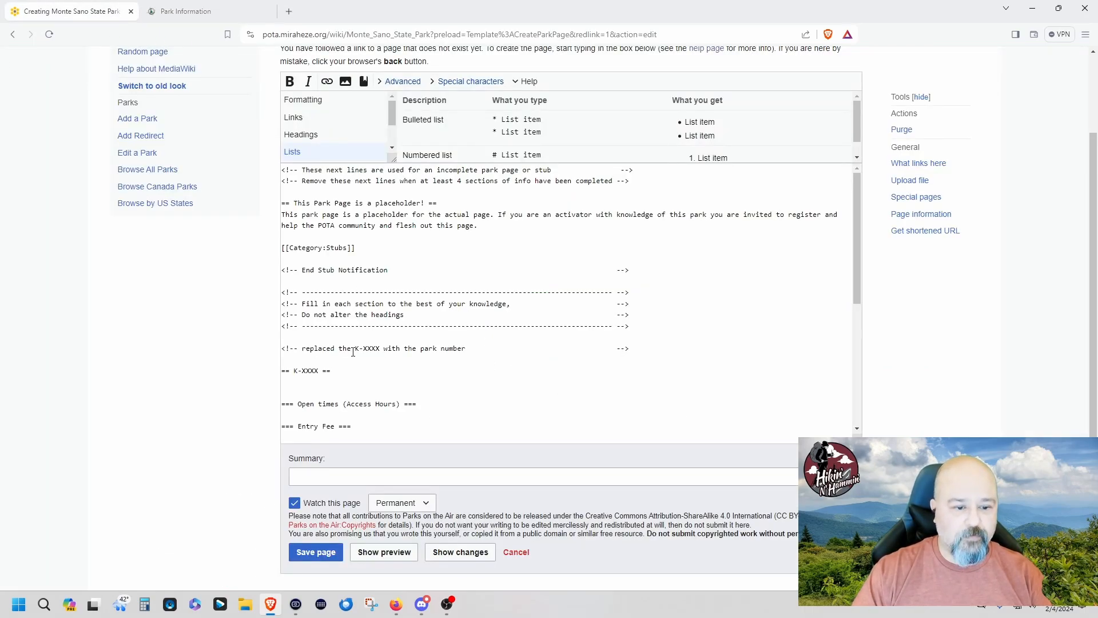
{"action": "left_click_drag", "start_coordinate": [303, 370], "coordinate": [321, 370]}
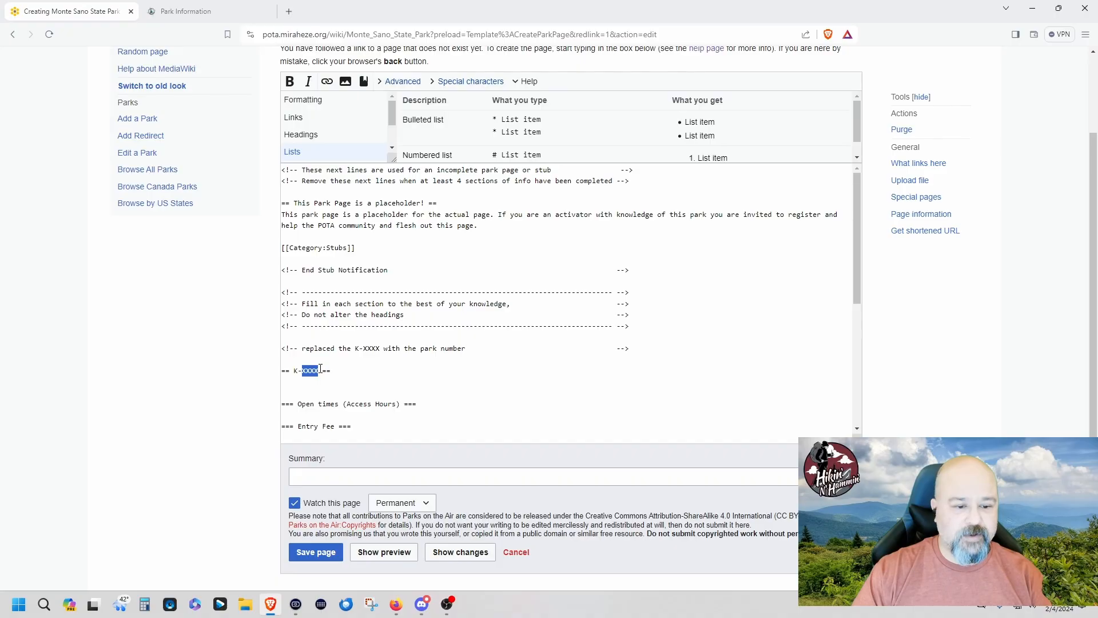
{"action": "type", "text": "10"}
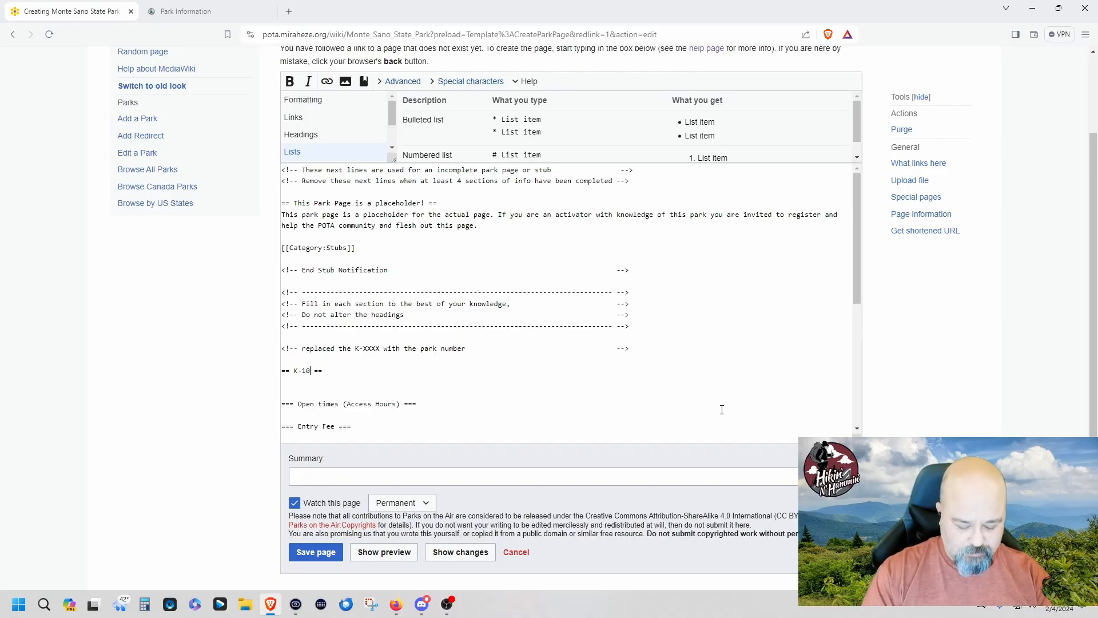
{"action": "type", "text": "48"}
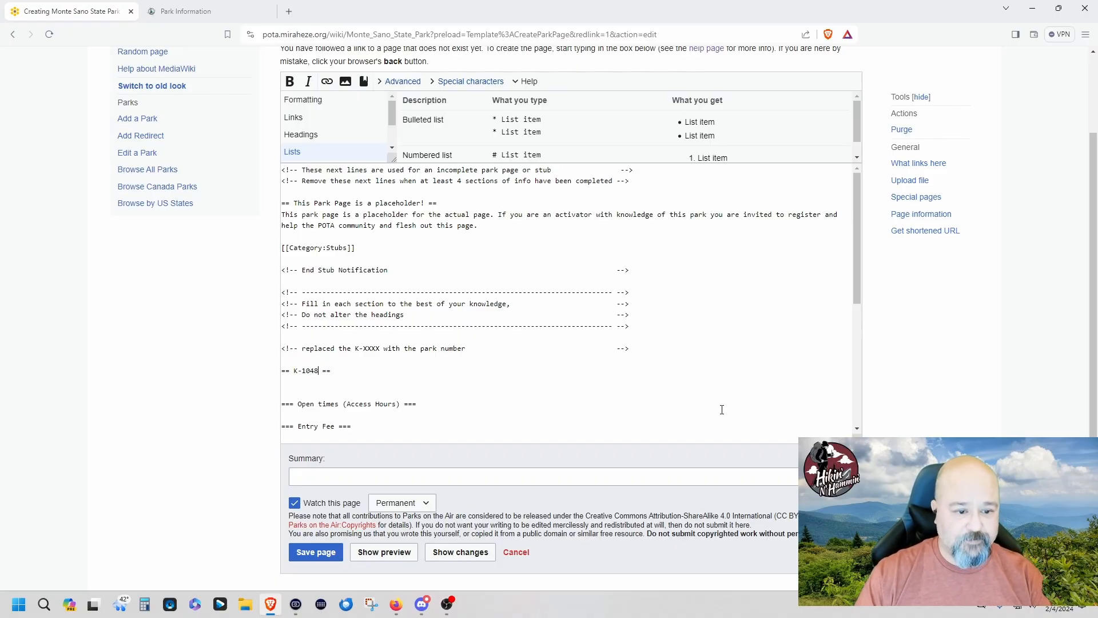
- Copy the park's website link from its POTA page and paste it under Park Website in the wiki draft
{"action": "scroll", "coordinate": [439, 411], "scroll_direction": "down", "scroll_amount": 4}
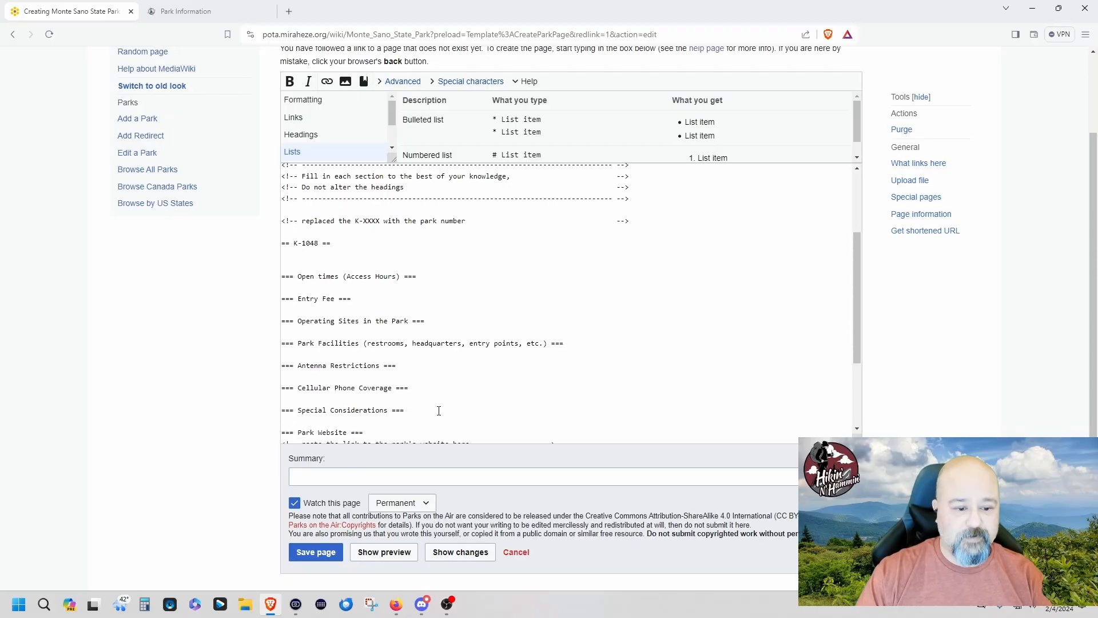
{"action": "scroll", "coordinate": [439, 411], "scroll_direction": "down", "scroll_amount": 4}
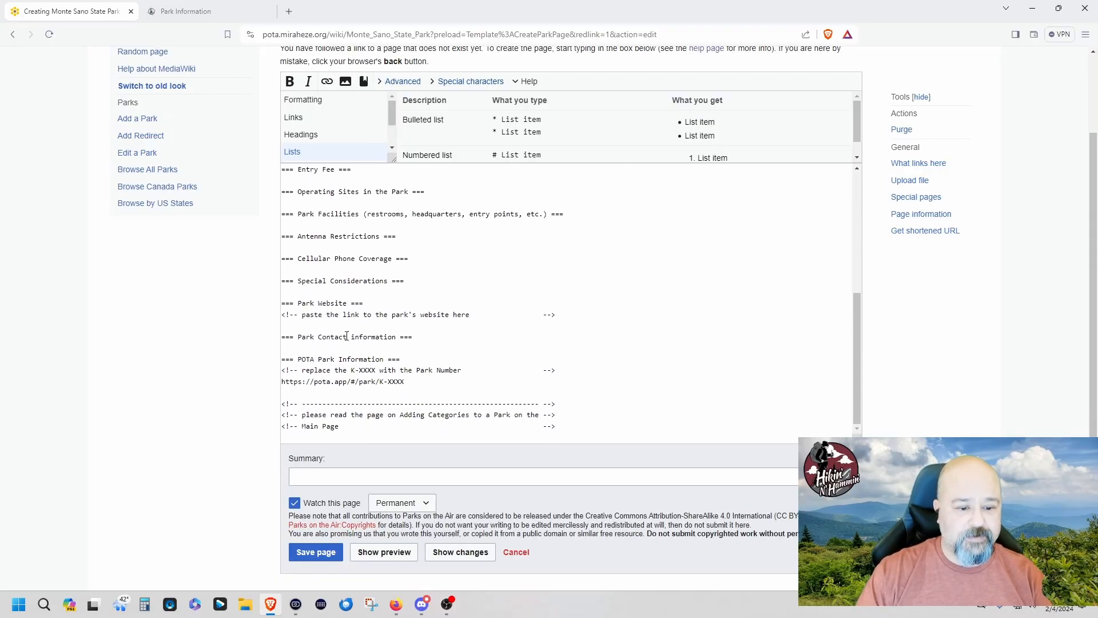
{"action": "left_click", "coordinate": [189, 11]}
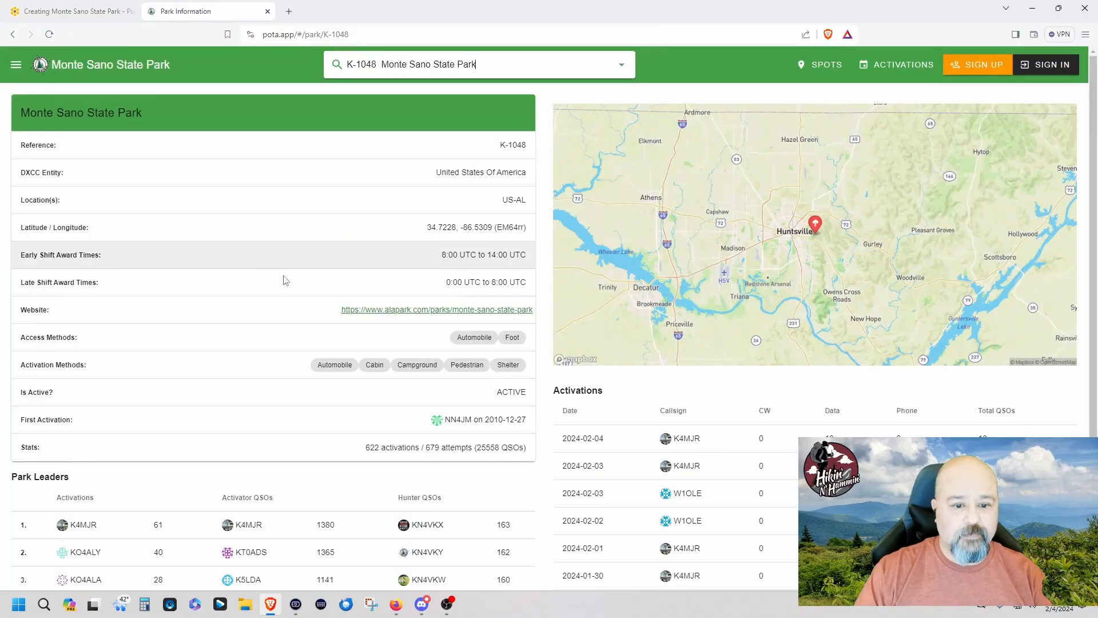
{"action": "right_click", "coordinate": [385, 312]}
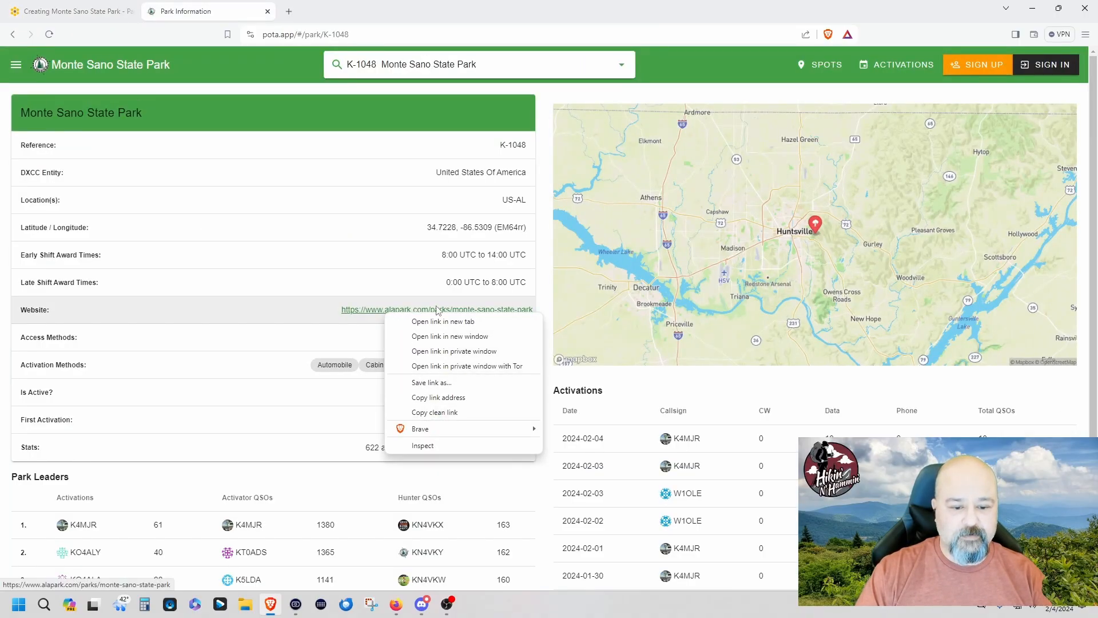
{"action": "left_click", "coordinate": [433, 413]}
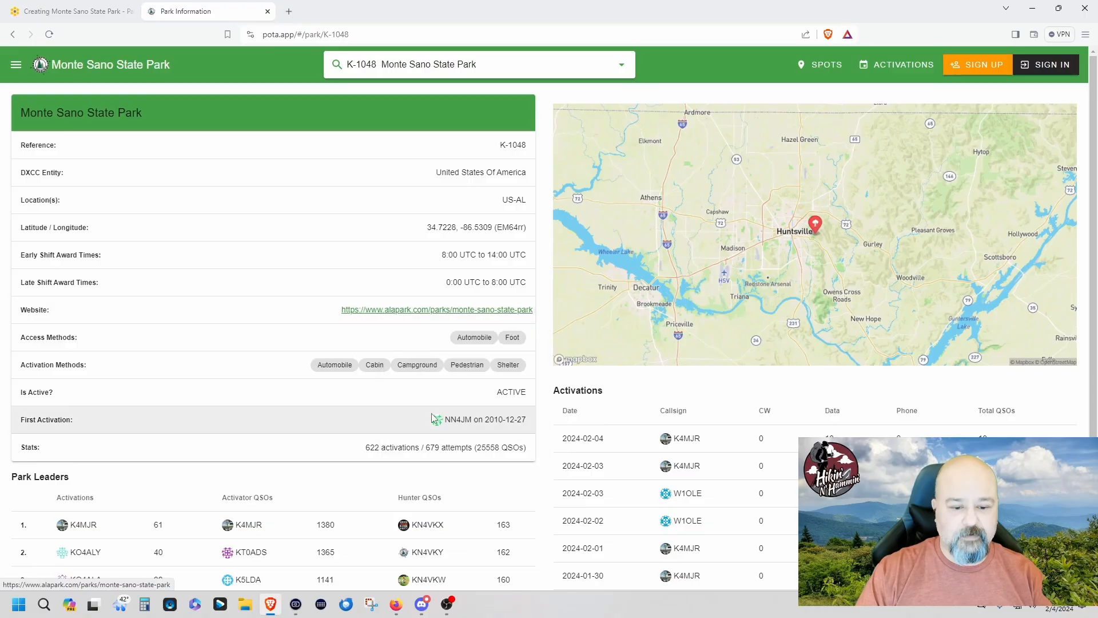
{"action": "left_click", "coordinate": [70, 13]}
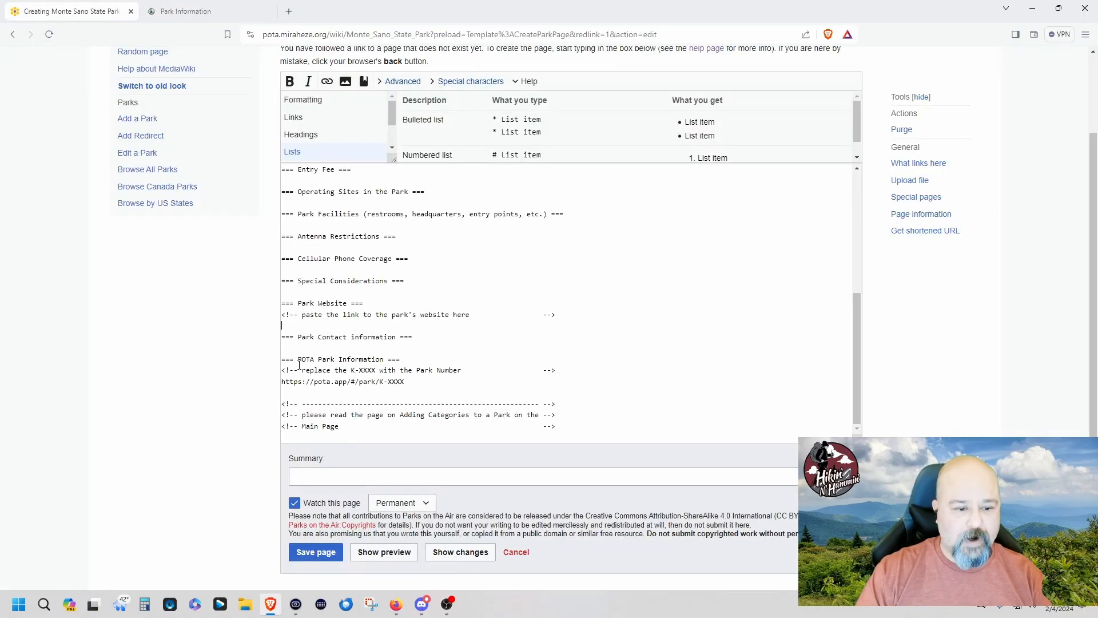
{"action": "right_click", "coordinate": [292, 327]}
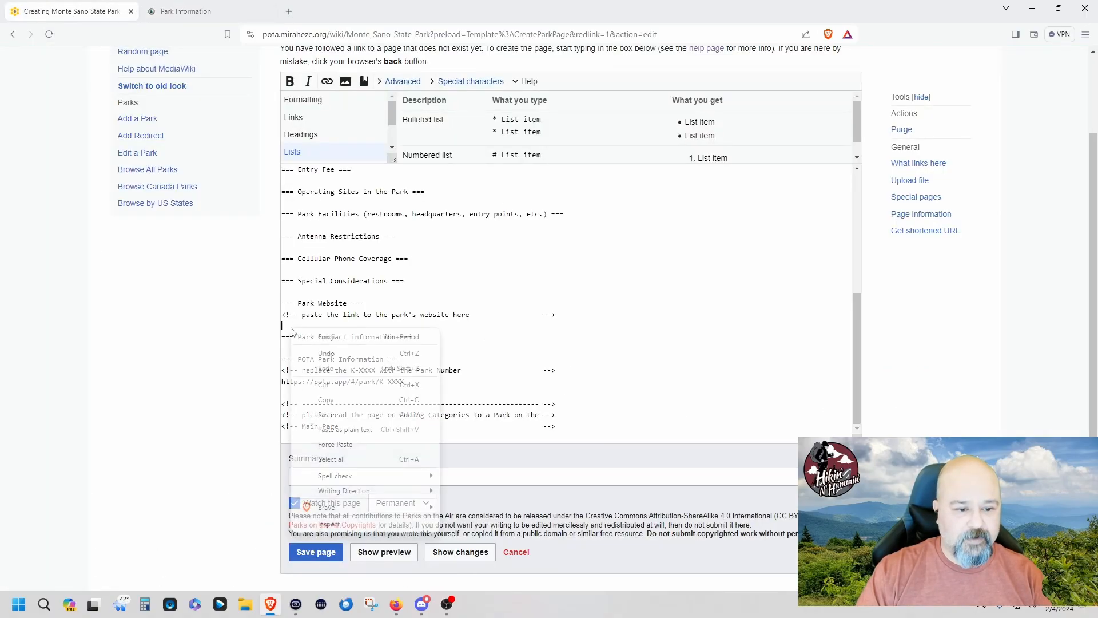
{"action": "left_click", "coordinate": [326, 415]}
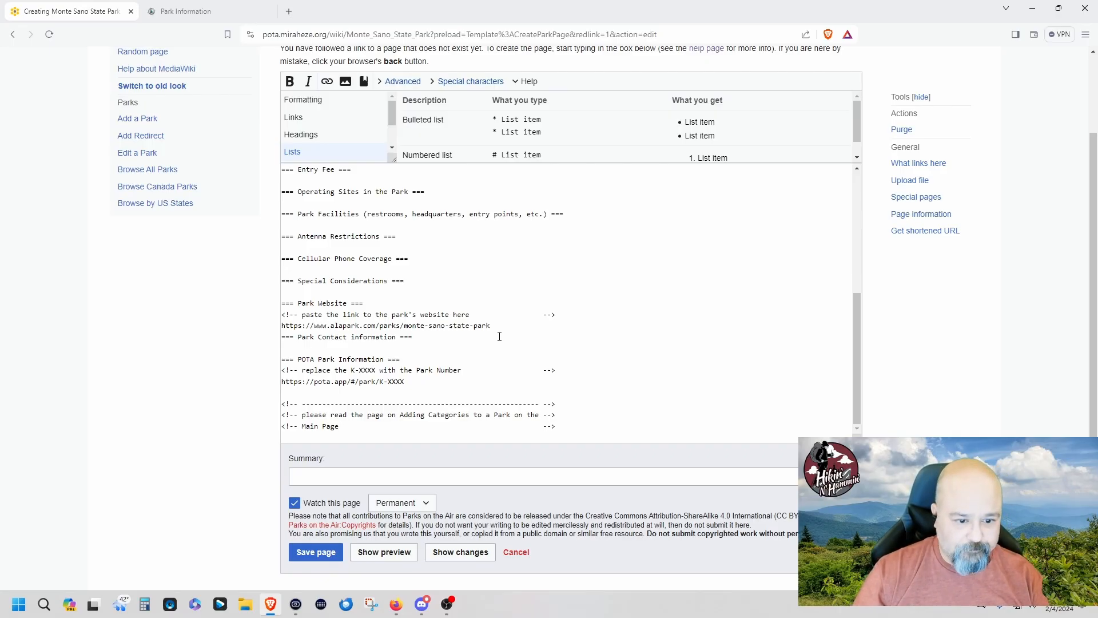
- Replace the K-XXXX placeholder in the pota.app link under POTA Park Information with K-1048
{"action": "scroll", "coordinate": [538, 327], "scroll_direction": "up", "scroll_amount": 5}
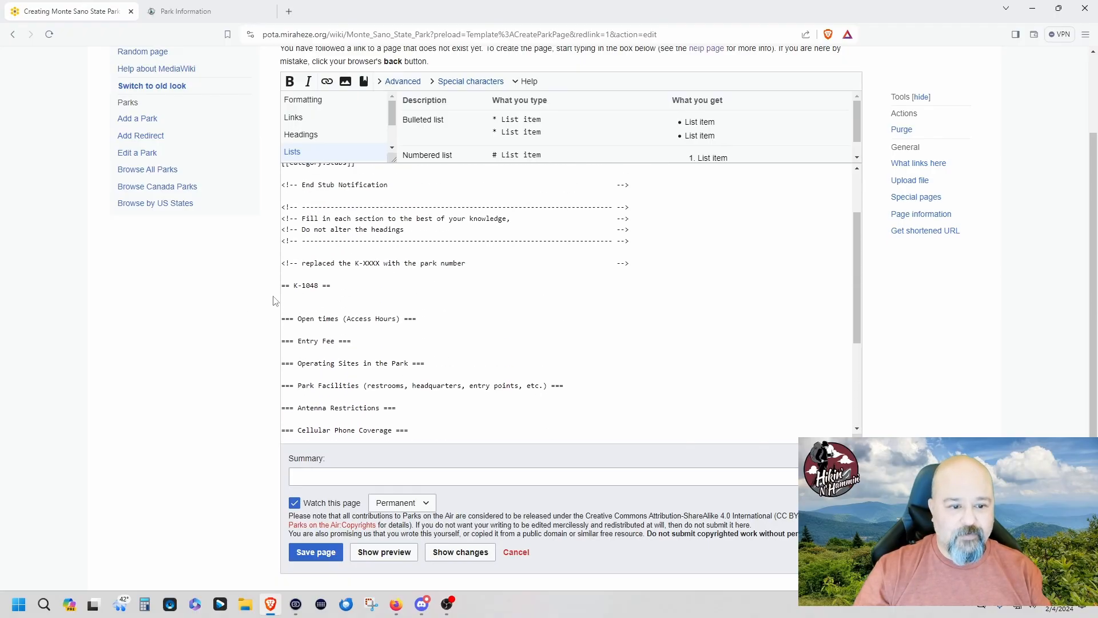
{"action": "scroll", "coordinate": [613, 319], "scroll_direction": "down", "scroll_amount": 5}
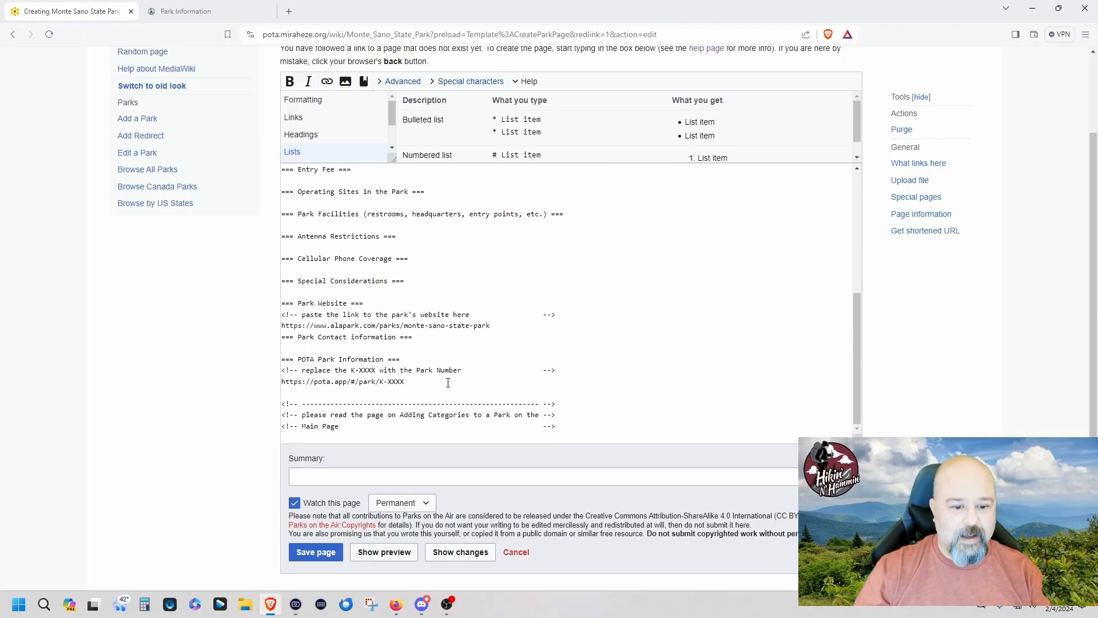
{"action": "left_click_drag", "start_coordinate": [388, 382], "coordinate": [408, 384]}
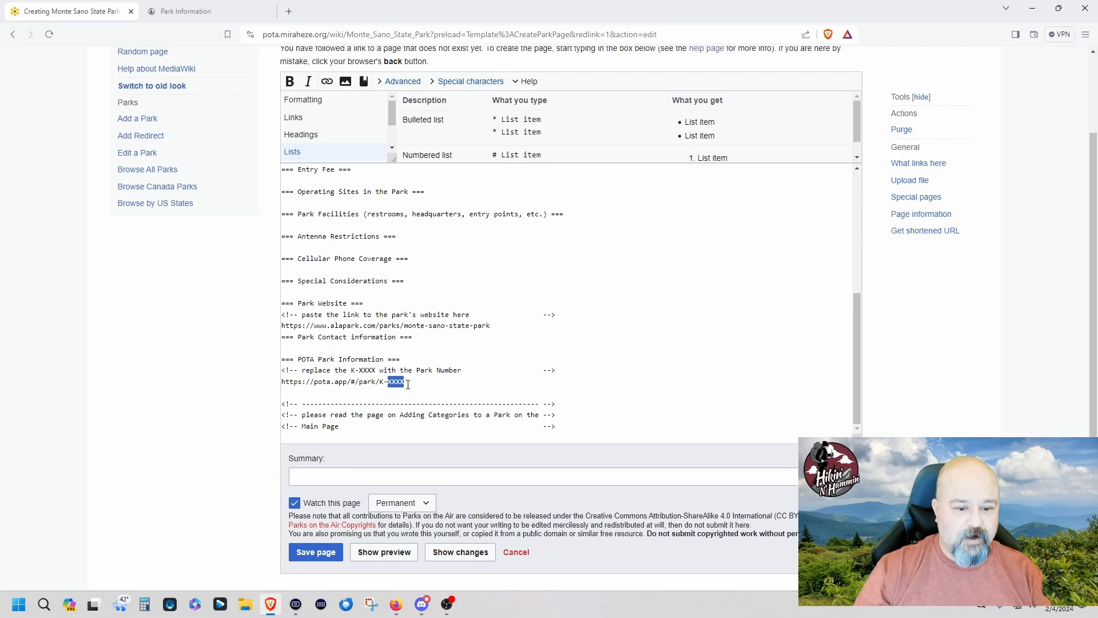
{"action": "type", "text": "1048"}
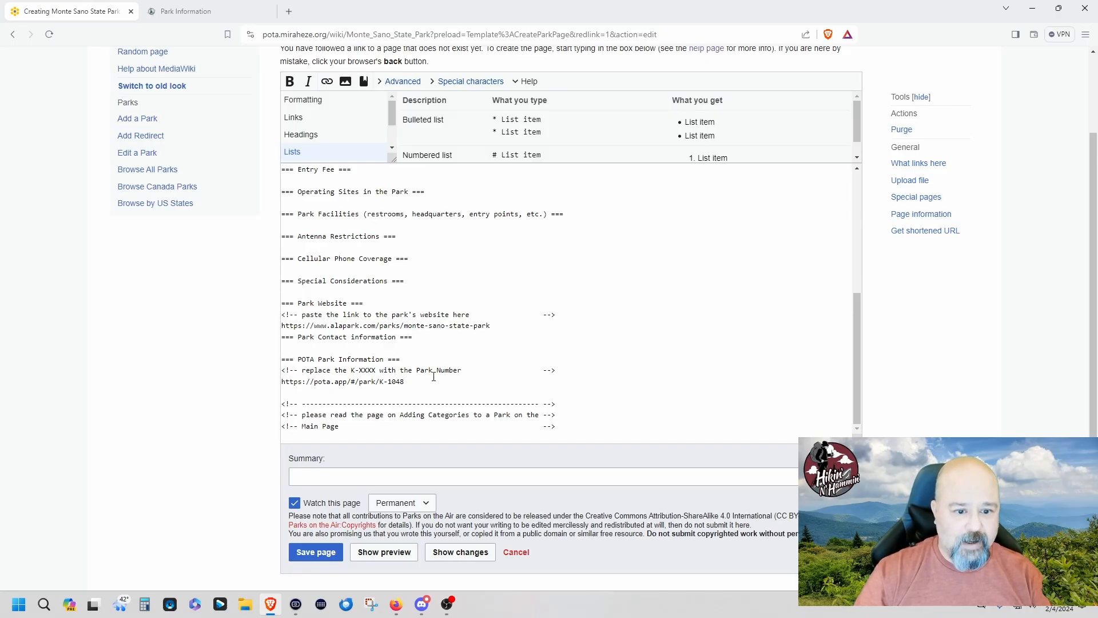
- Open the official Alabama State Parks website from the park's POTA page and find its location, phone and hours details
{"action": "scroll", "coordinate": [477, 340], "scroll_direction": "up", "scroll_amount": 5}
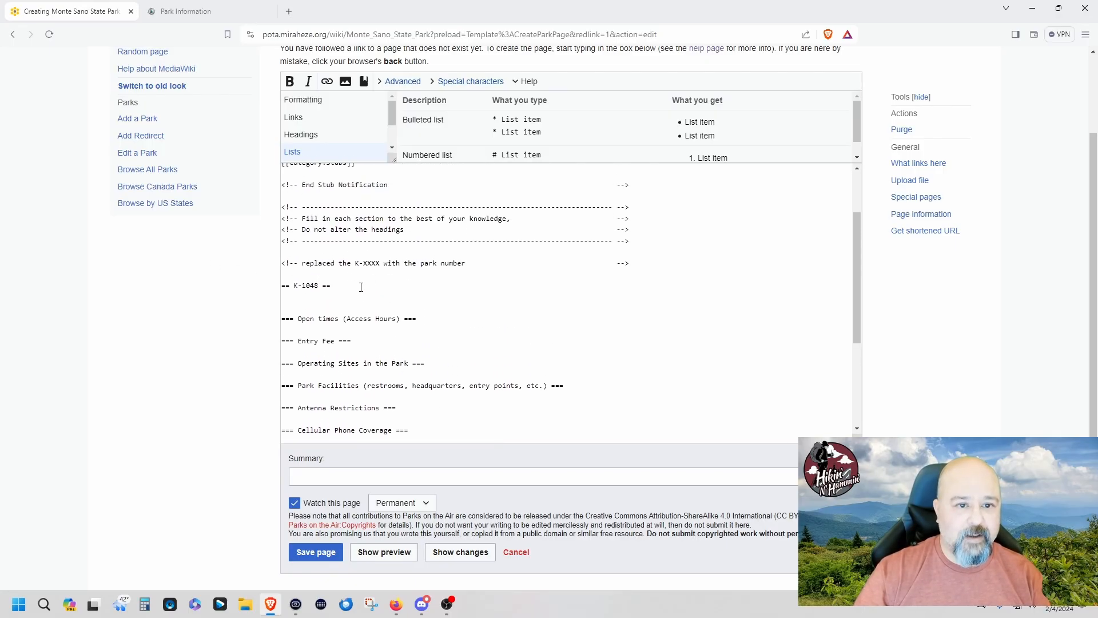
{"action": "scroll", "coordinate": [361, 286], "scroll_direction": "up", "scroll_amount": 4}
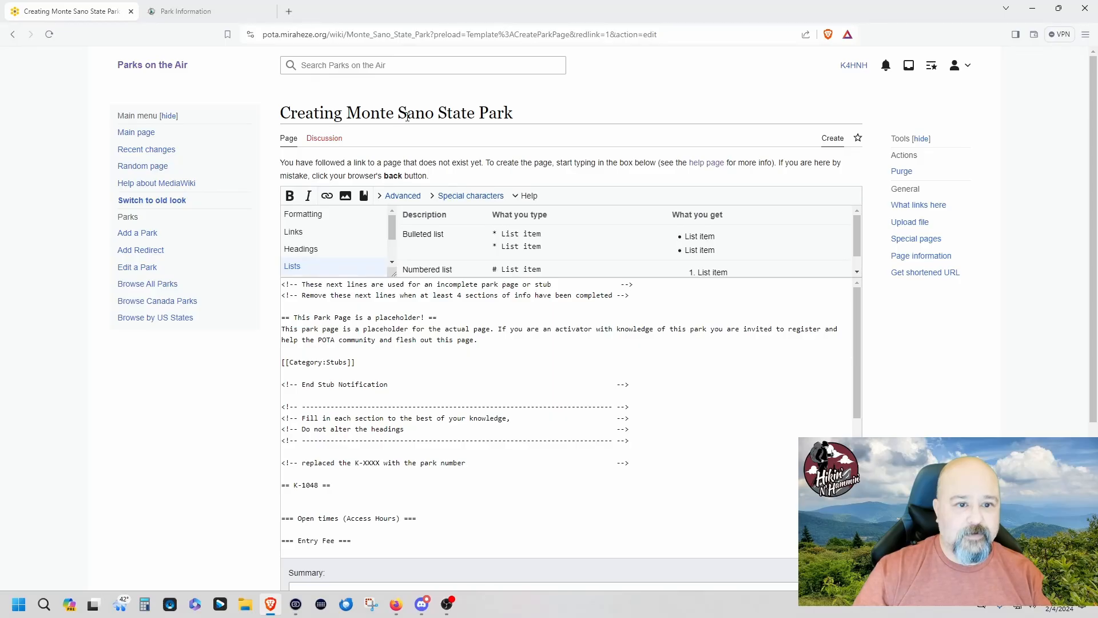
{"action": "scroll", "coordinate": [743, 442], "scroll_direction": "down", "scroll_amount": 4}
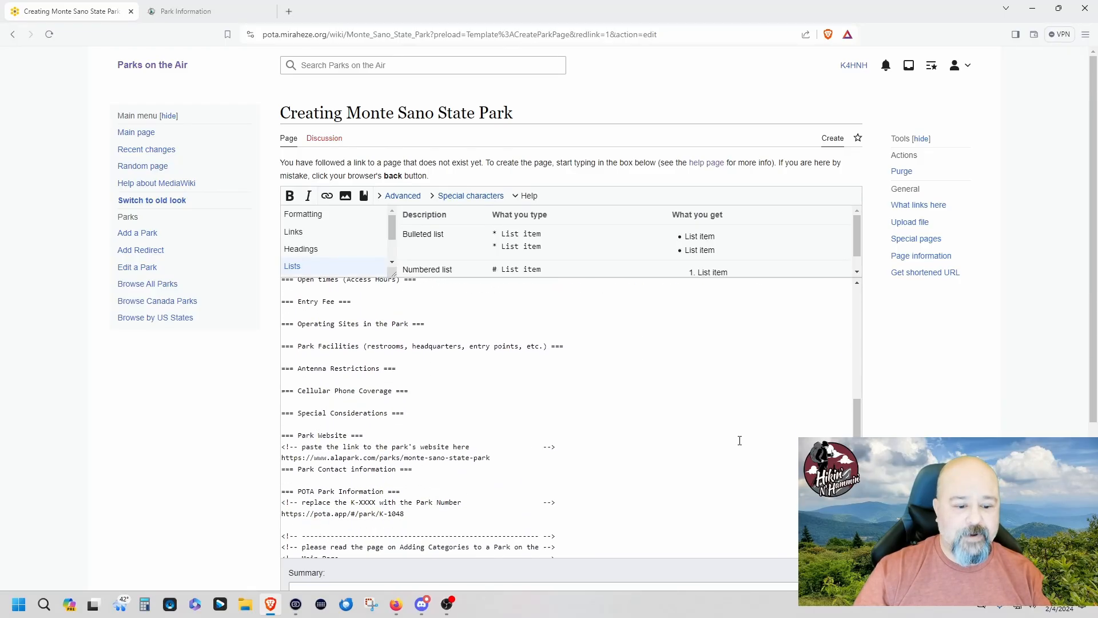
{"action": "scroll", "coordinate": [739, 440], "scroll_direction": "down", "scroll_amount": 1}
{"action": "scroll", "coordinate": [638, 422], "scroll_direction": "up", "scroll_amount": 2}
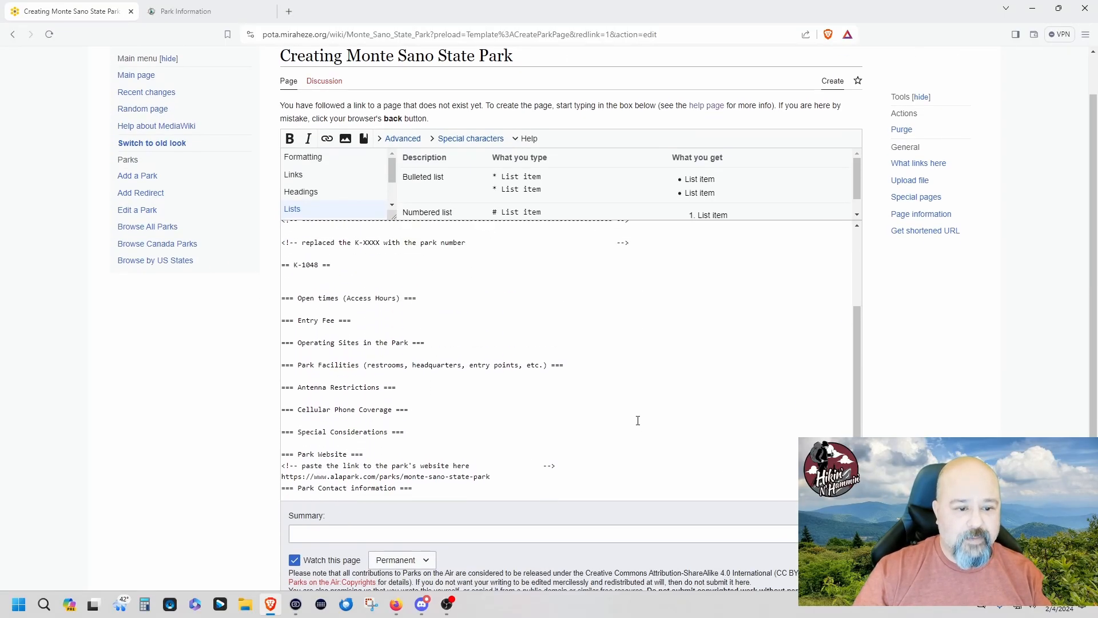
{"action": "scroll", "coordinate": [638, 421], "scroll_direction": "up", "scroll_amount": 1}
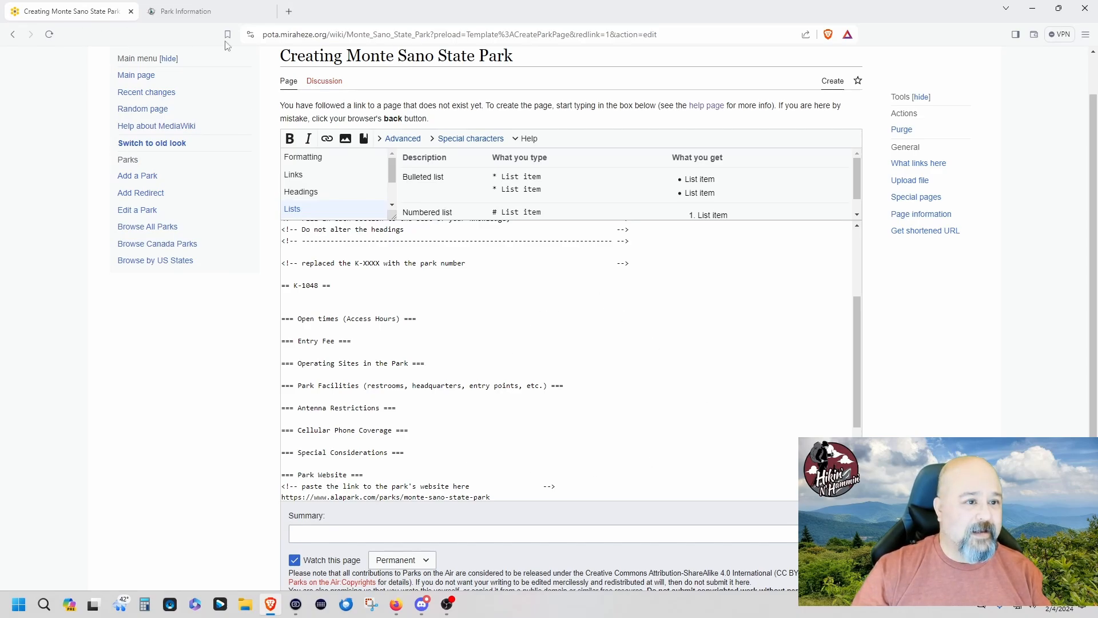
{"action": "left_click", "coordinate": [221, 10]}
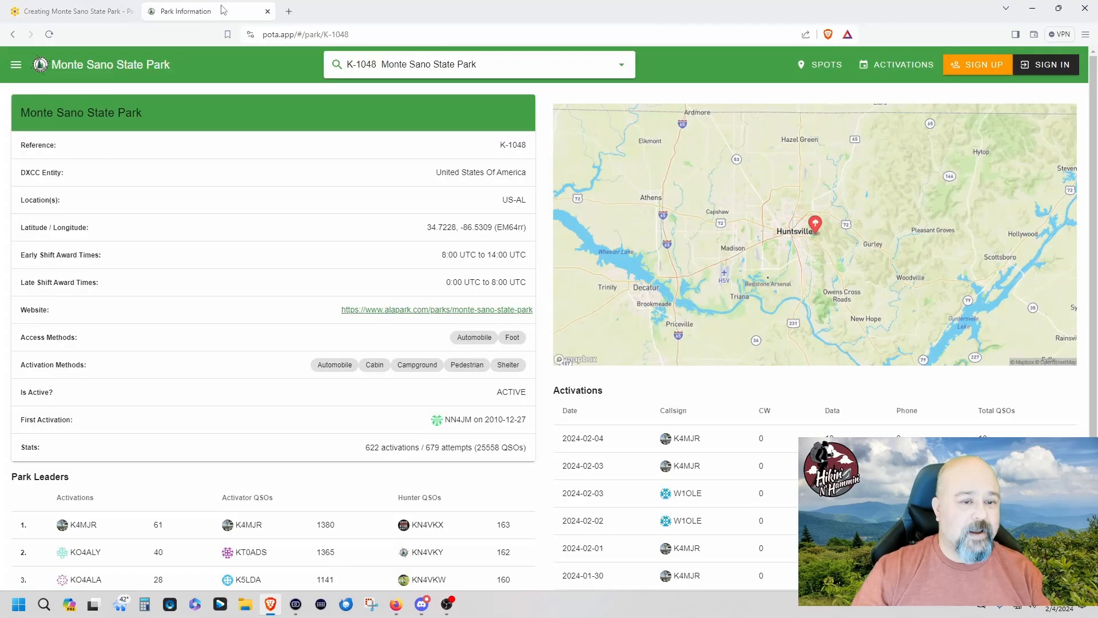
{"action": "left_click", "coordinate": [456, 309]}
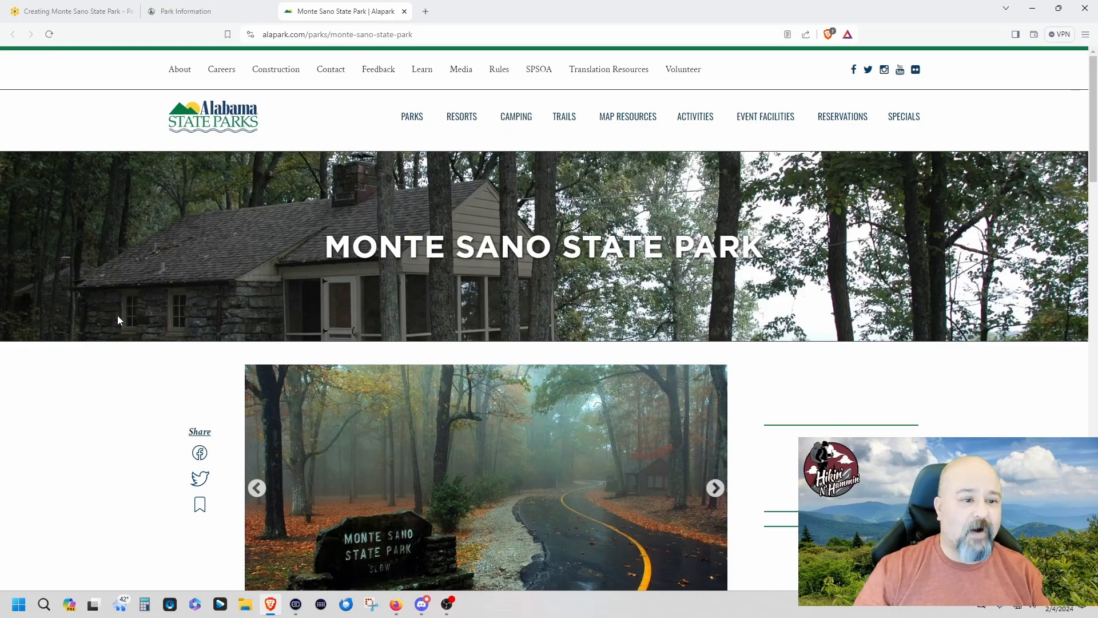
{"action": "scroll", "coordinate": [120, 316], "scroll_direction": "down", "scroll_amount": 6}
{"action": "scroll", "coordinate": [132, 319], "scroll_direction": "down", "scroll_amount": 1}
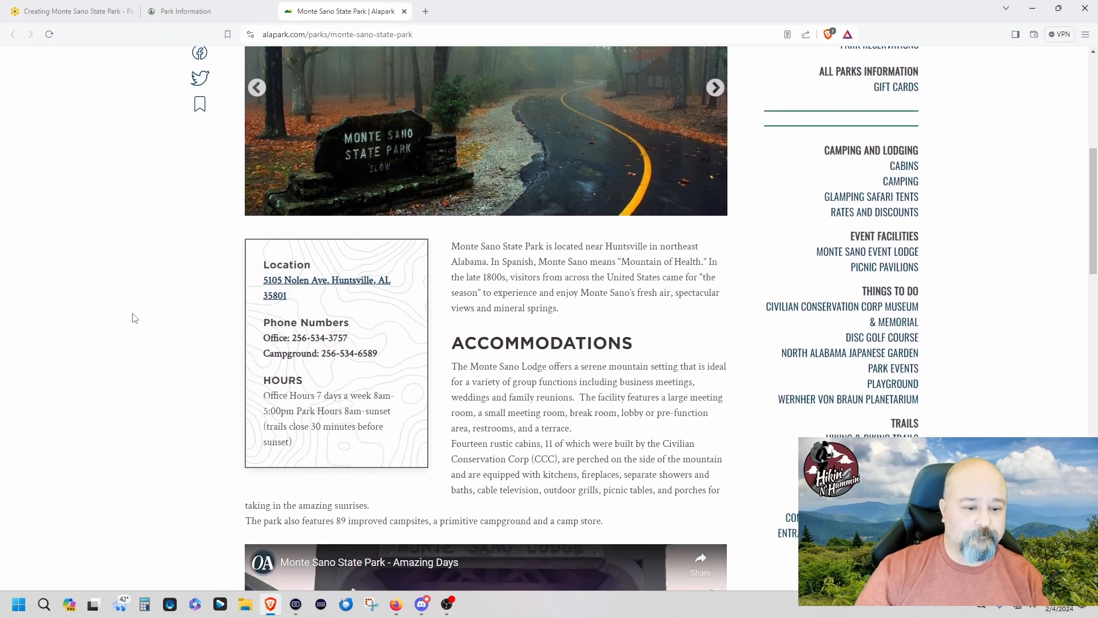
{"action": "scroll", "coordinate": [763, 318], "scroll_direction": "down", "scroll_amount": 1}
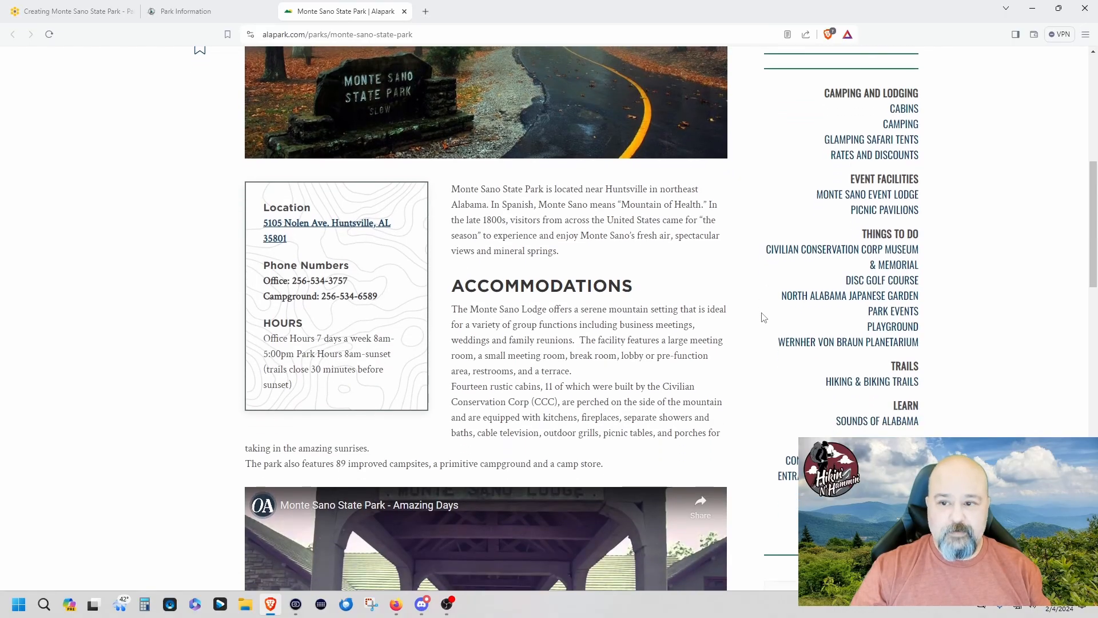
{"action": "scroll", "coordinate": [763, 318], "scroll_direction": "up", "scroll_amount": 2}
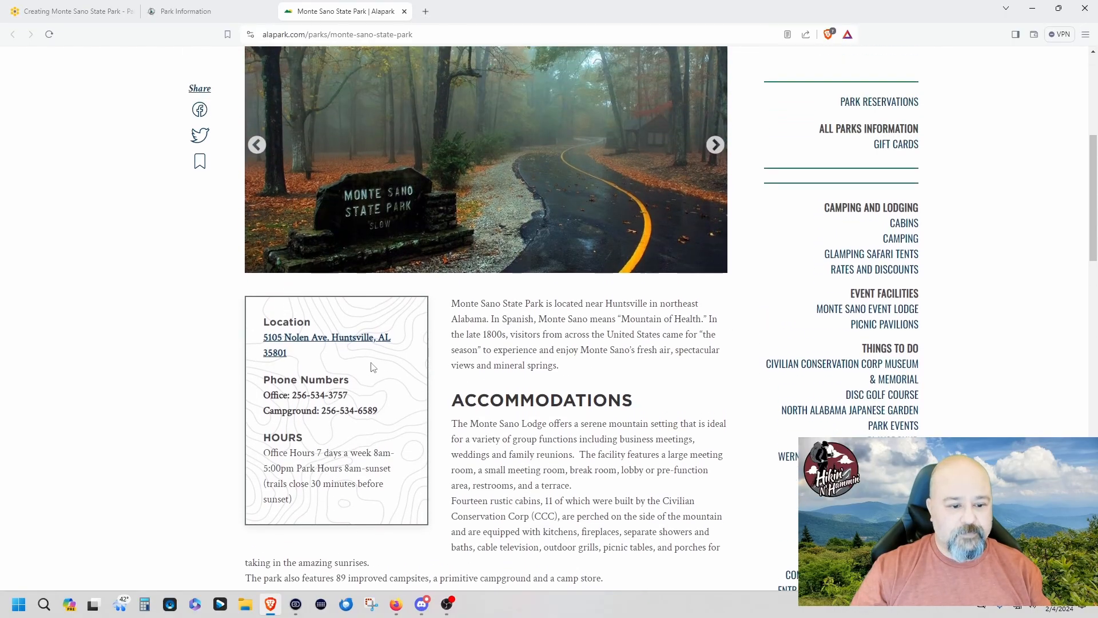
- Copy the Location heading and street address from the park website's contact box
{"action": "right_click", "coordinate": [286, 342]}
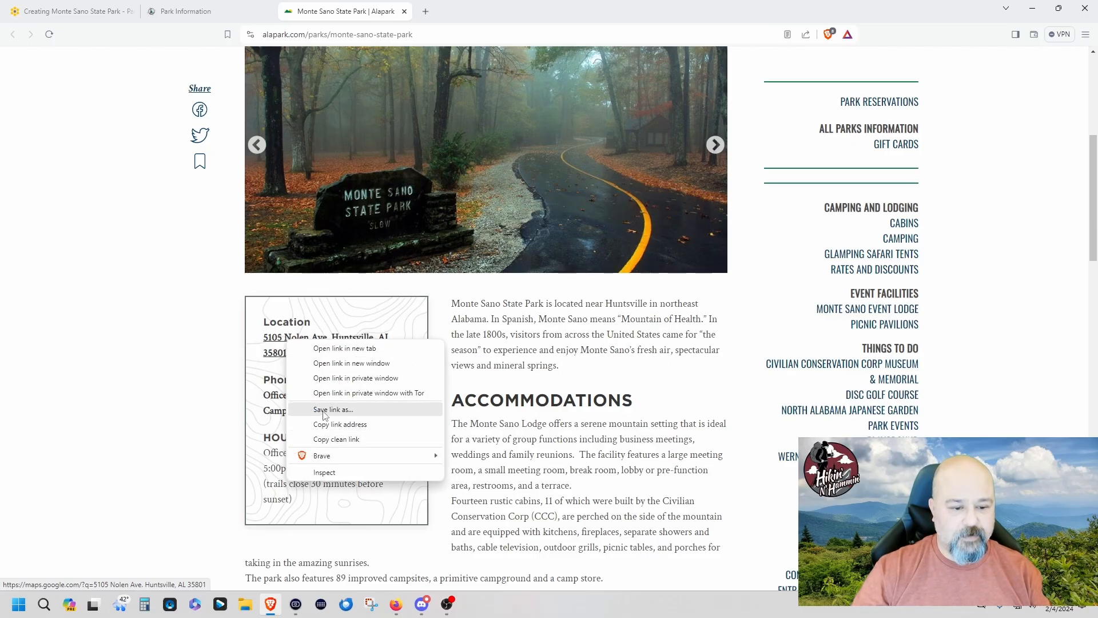
{"action": "left_click", "coordinate": [212, 406]}
{"action": "left_click_drag", "start_coordinate": [327, 340], "coordinate": [309, 358]}
{"action": "left_click_drag", "start_coordinate": [259, 318], "coordinate": [273, 365]}
{"action": "right_click", "coordinate": [281, 361]}
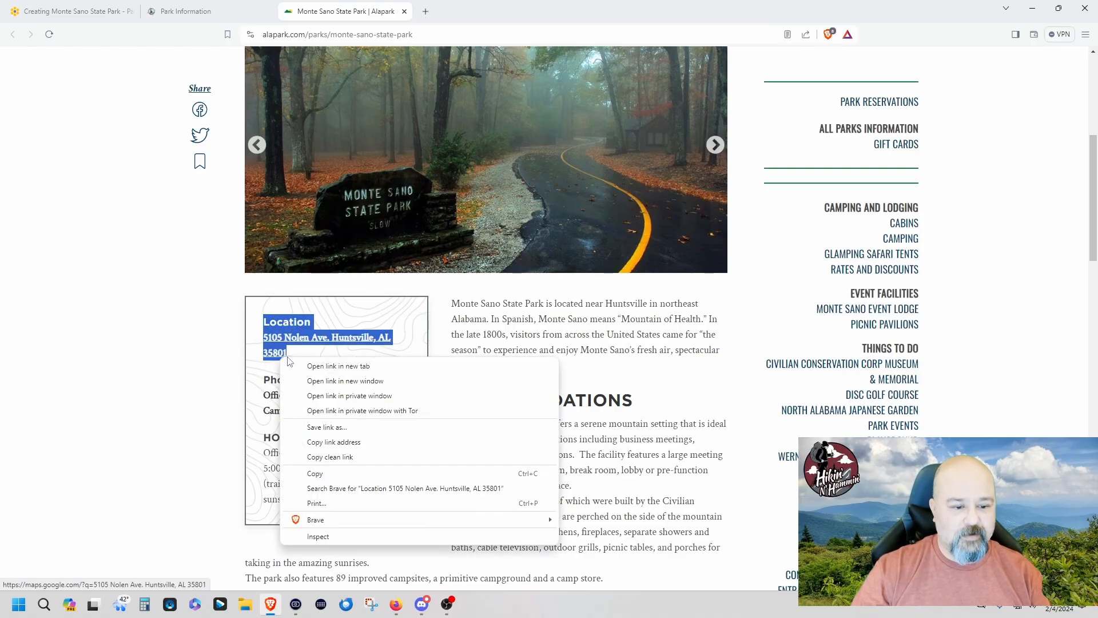
{"action": "left_click", "coordinate": [315, 473]}
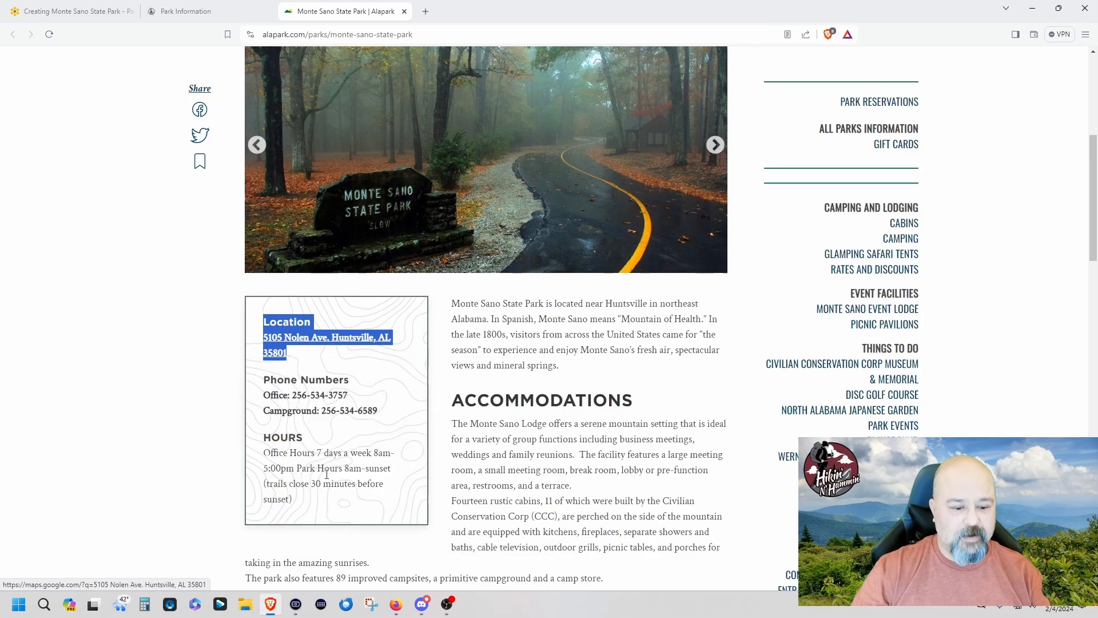
- Paste the address under Park Contact information in the wiki draft and delete the word Location above it
{"action": "left_click", "coordinate": [82, 15]}
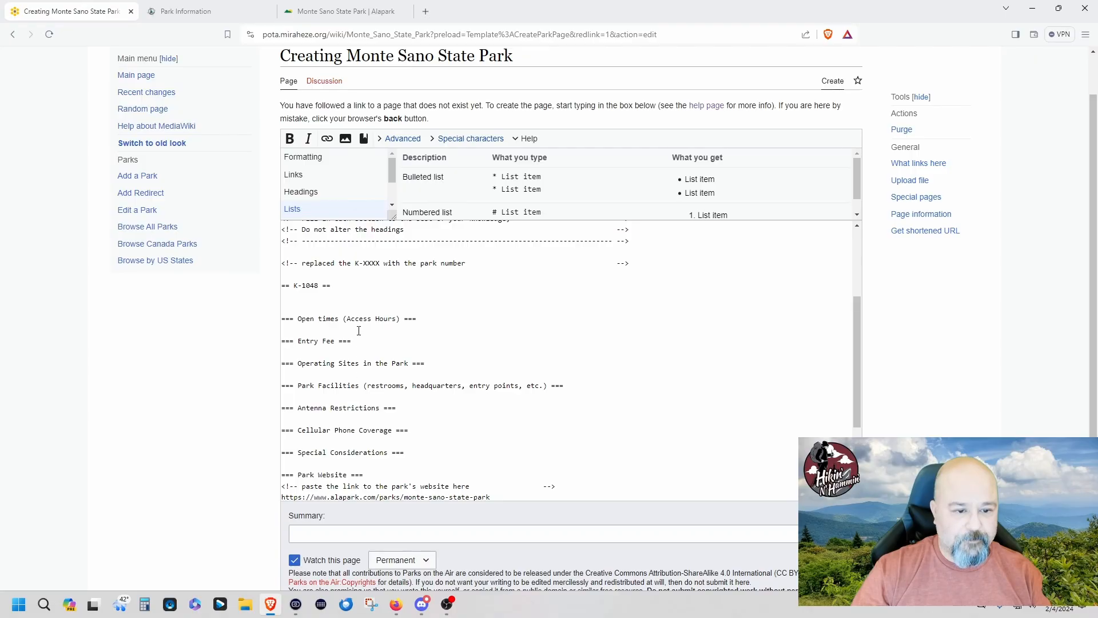
{"action": "scroll", "coordinate": [384, 404], "scroll_direction": "down", "scroll_amount": 3}
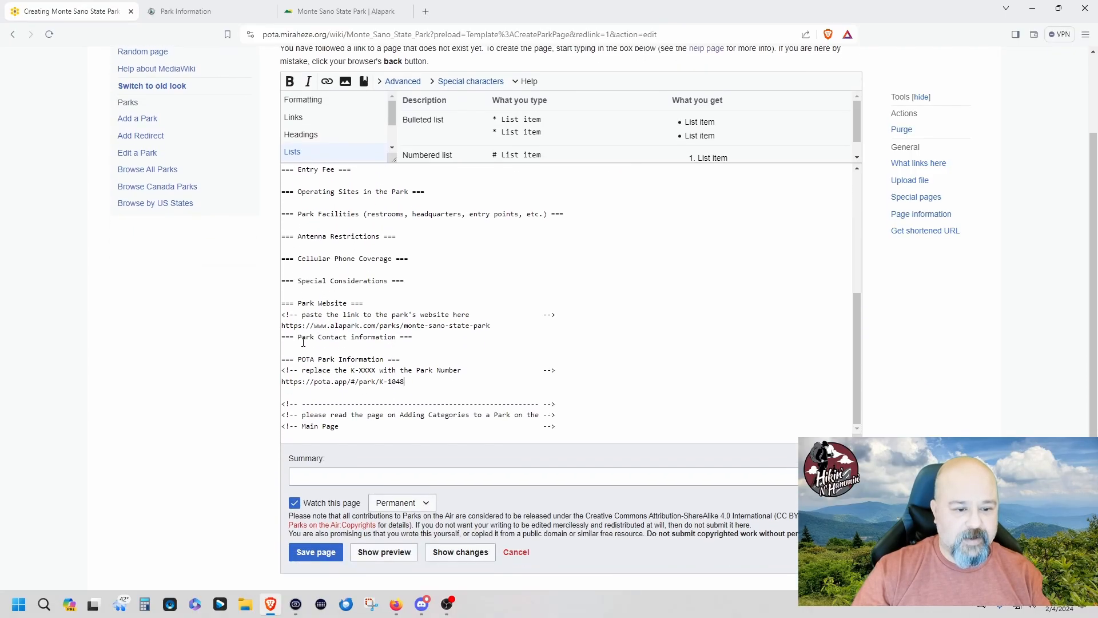
{"action": "right_click", "coordinate": [289, 351]}
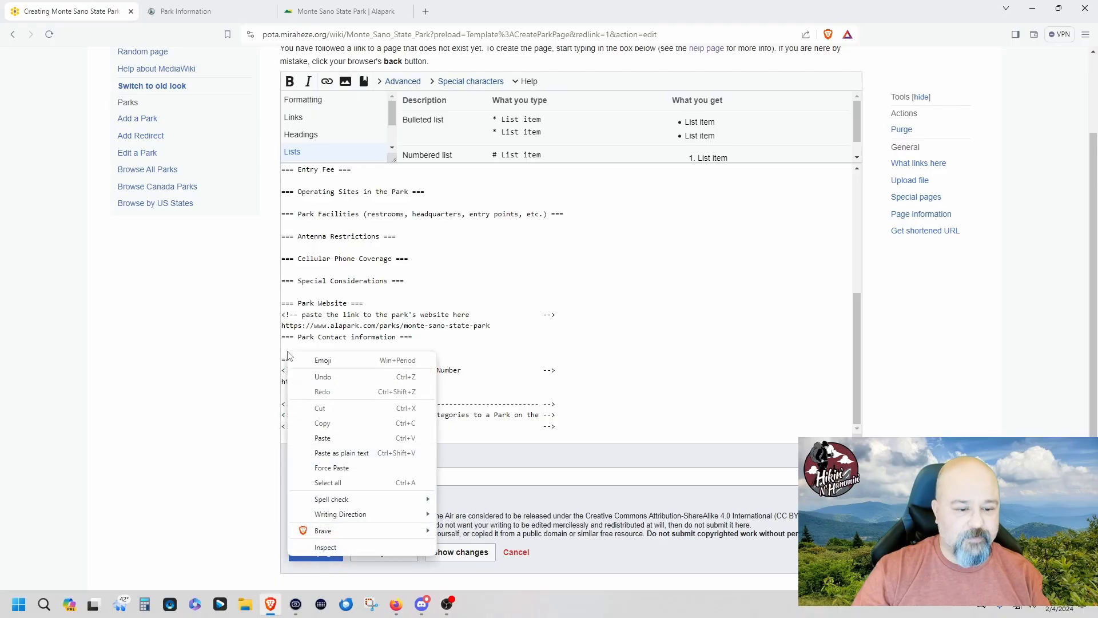
{"action": "left_click", "coordinate": [324, 437]}
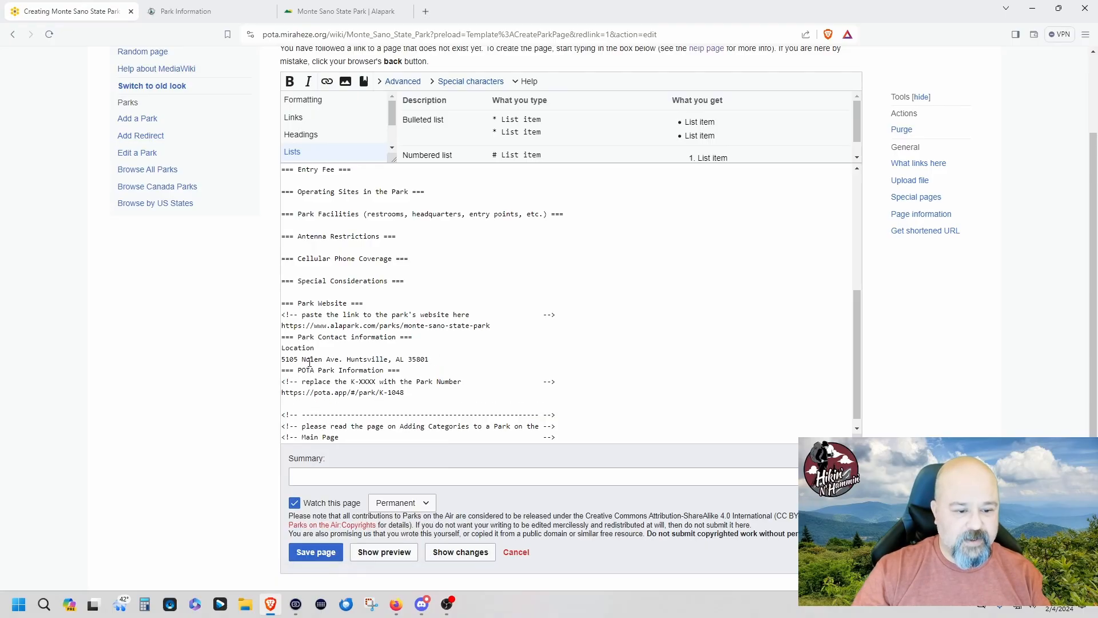
{"action": "left_click_drag", "start_coordinate": [316, 348], "coordinate": [280, 349]}
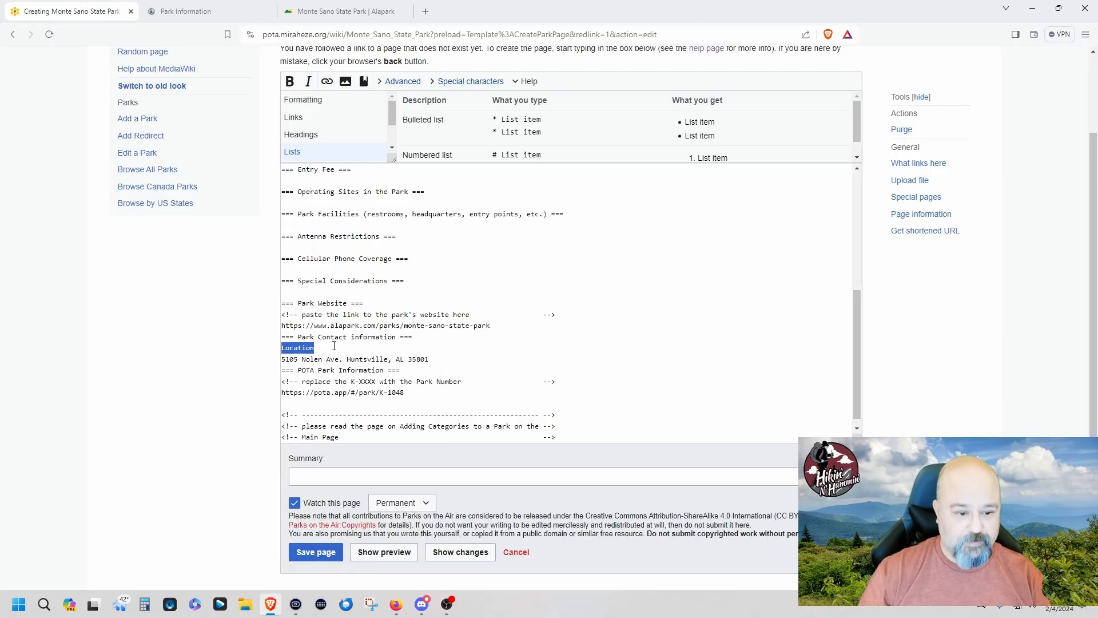
{"action": "key", "text": "Delete"}
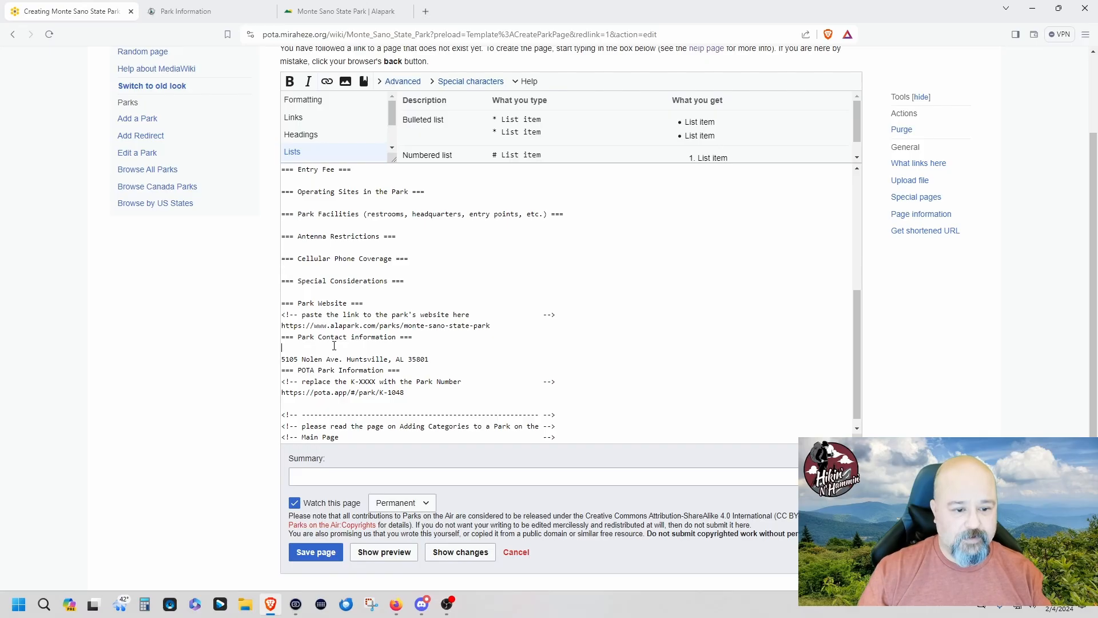
- Return to the park website and copy the office and campground phone numbers
{"action": "left_click", "coordinate": [365, 16]}
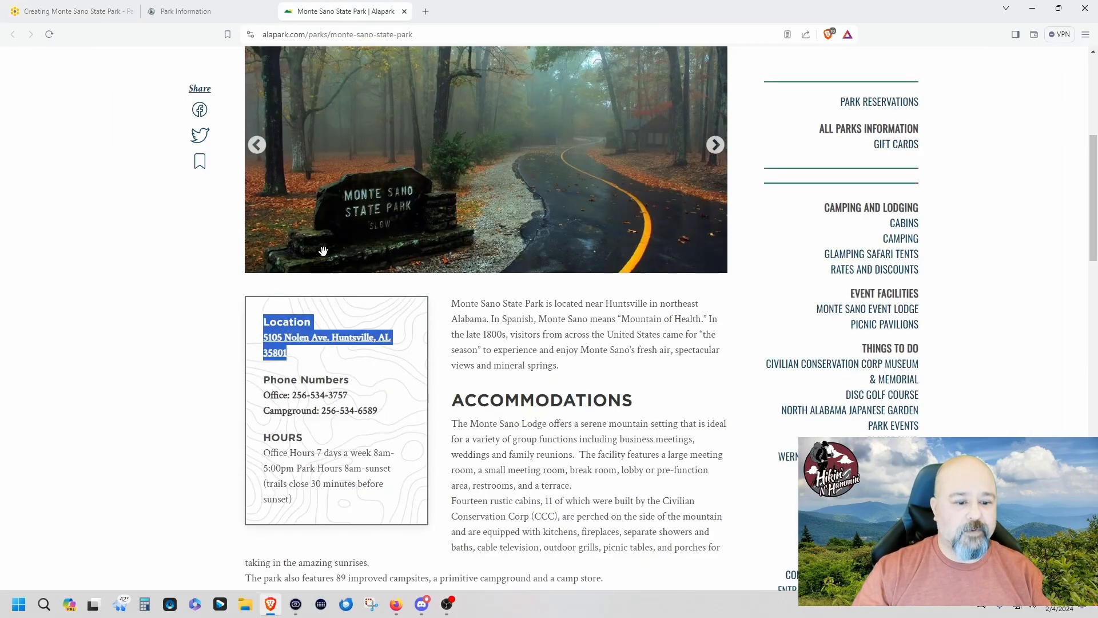
{"action": "left_click", "coordinate": [137, 496]}
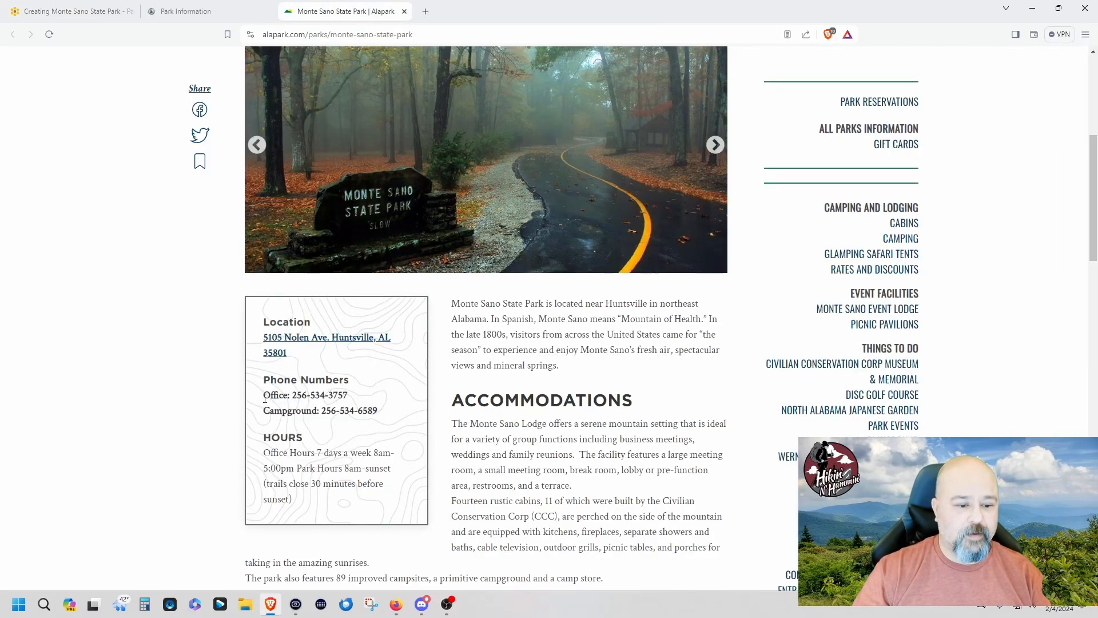
{"action": "left_click_drag", "start_coordinate": [265, 399], "coordinate": [378, 412]}
{"action": "right_click", "coordinate": [325, 420]}
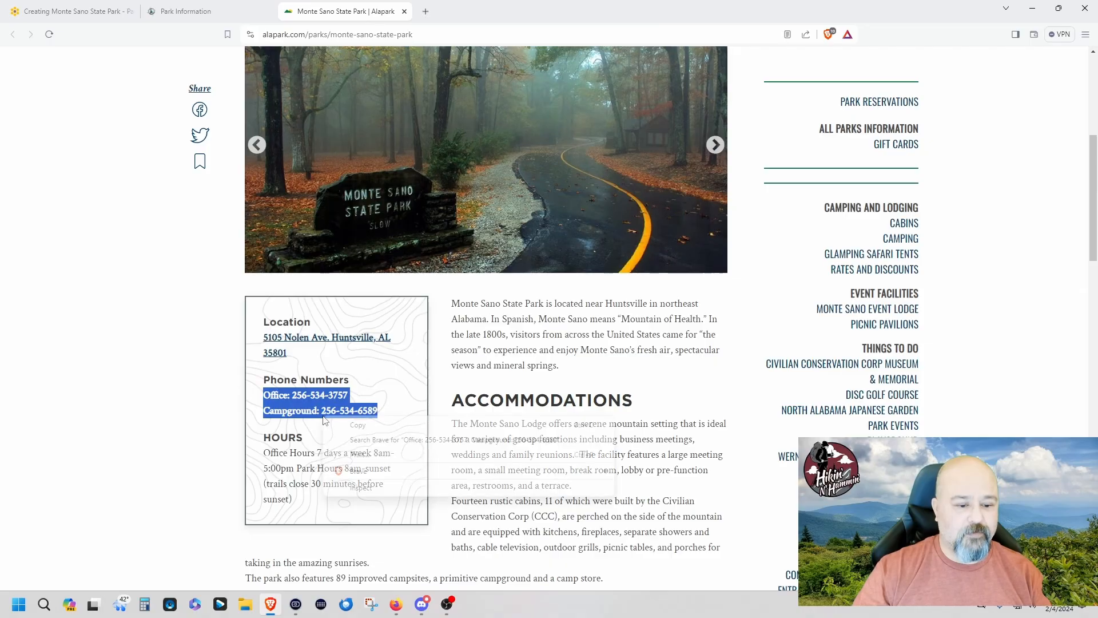
{"action": "left_click", "coordinate": [356, 426]}
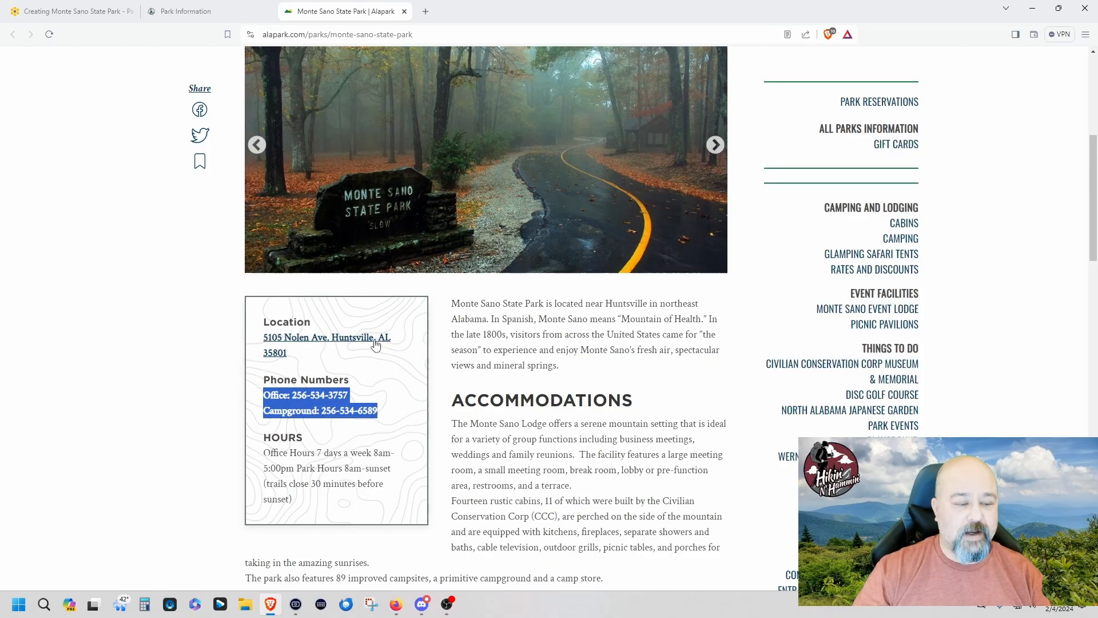
- Paste the phone numbers above the address in the wiki draft and remove the empty line between them
{"action": "left_click", "coordinate": [41, 8]}
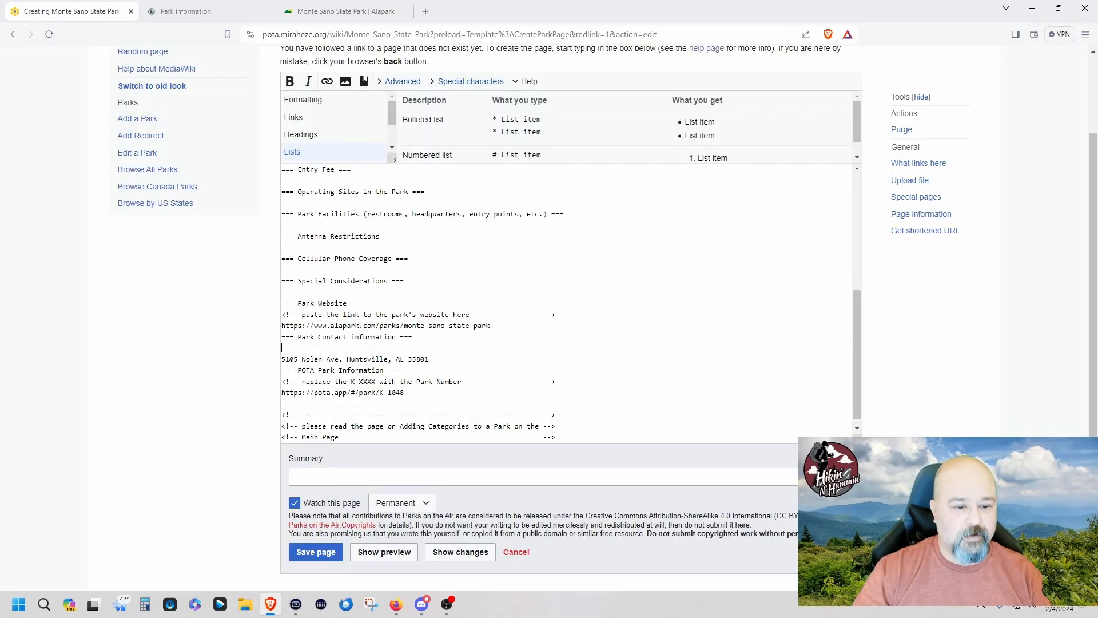
{"action": "right_click", "coordinate": [294, 347]}
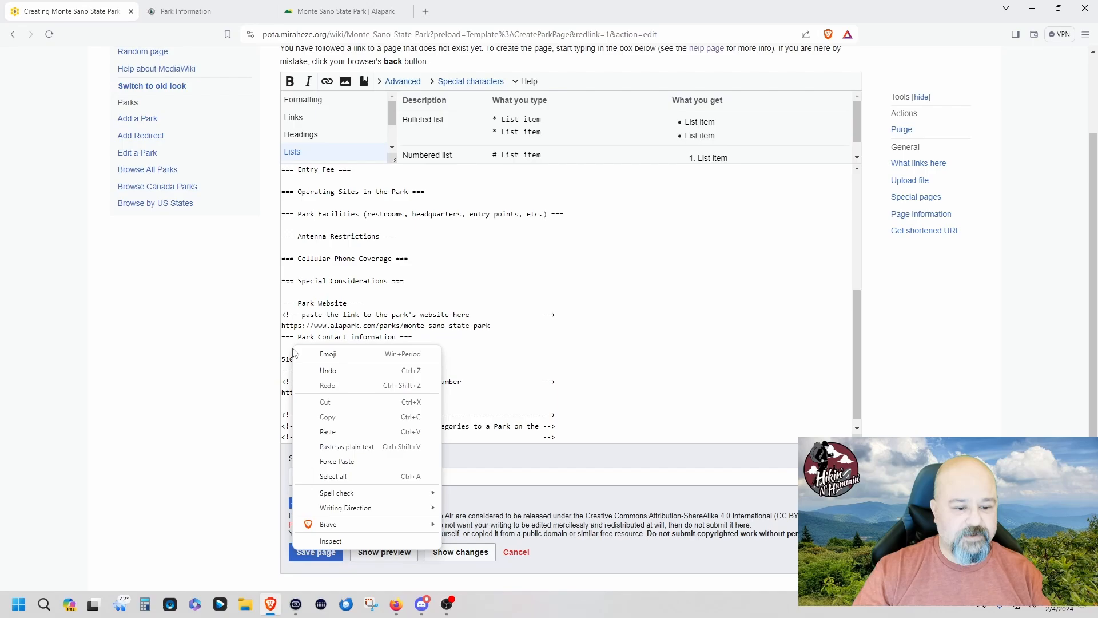
{"action": "left_click", "coordinate": [328, 432]}
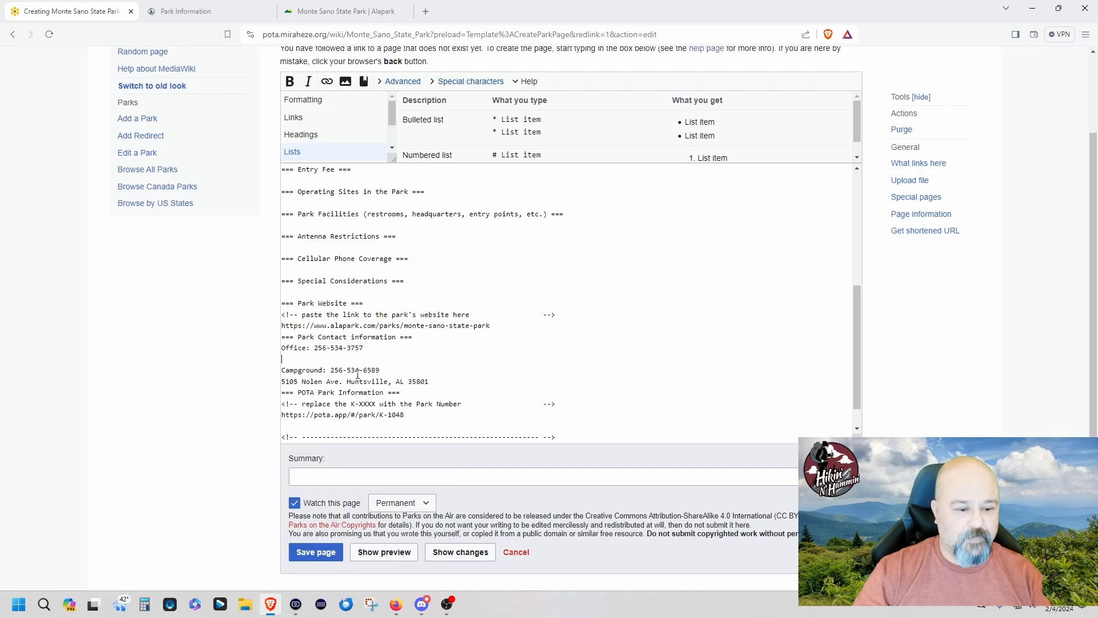
{"action": "key", "text": "BackSpace"}
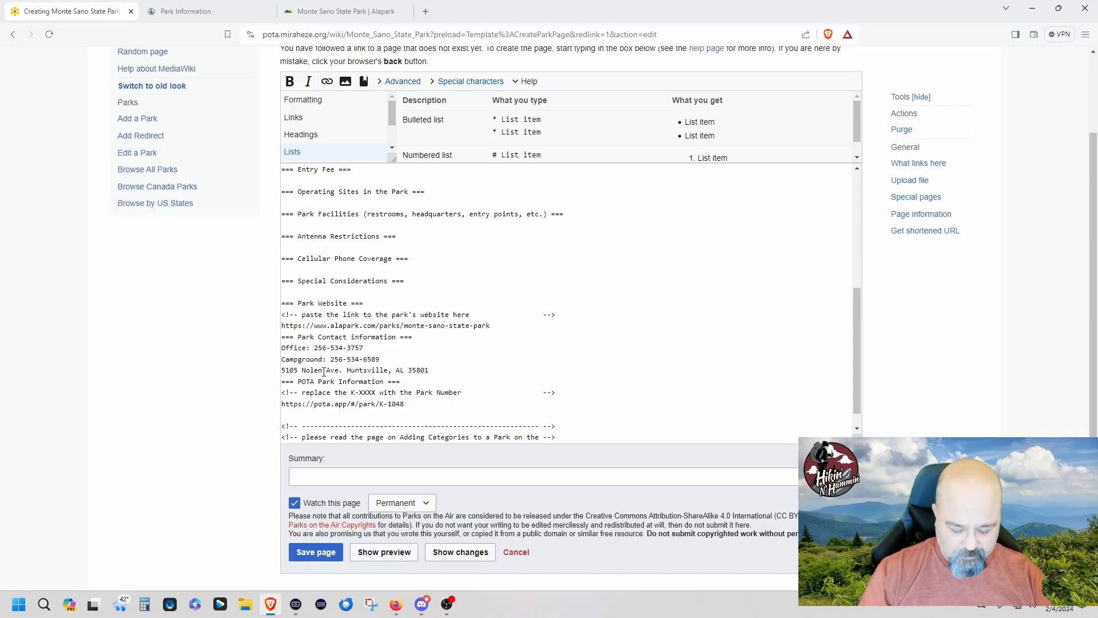
- Format the office, campground and address lines as a bulleted list with asterisks, and add a blank line after the address
{"action": "type", "text": "*"}
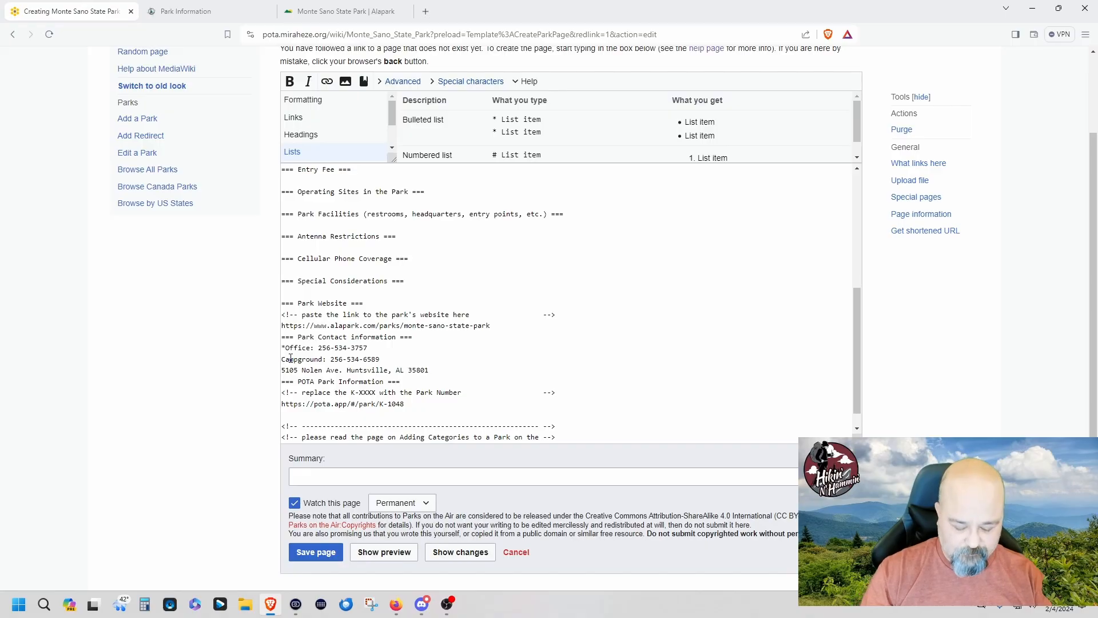
{"action": "key", "text": "Down"}
{"action": "key", "text": "Home"}
{"action": "type", "text": "*"}
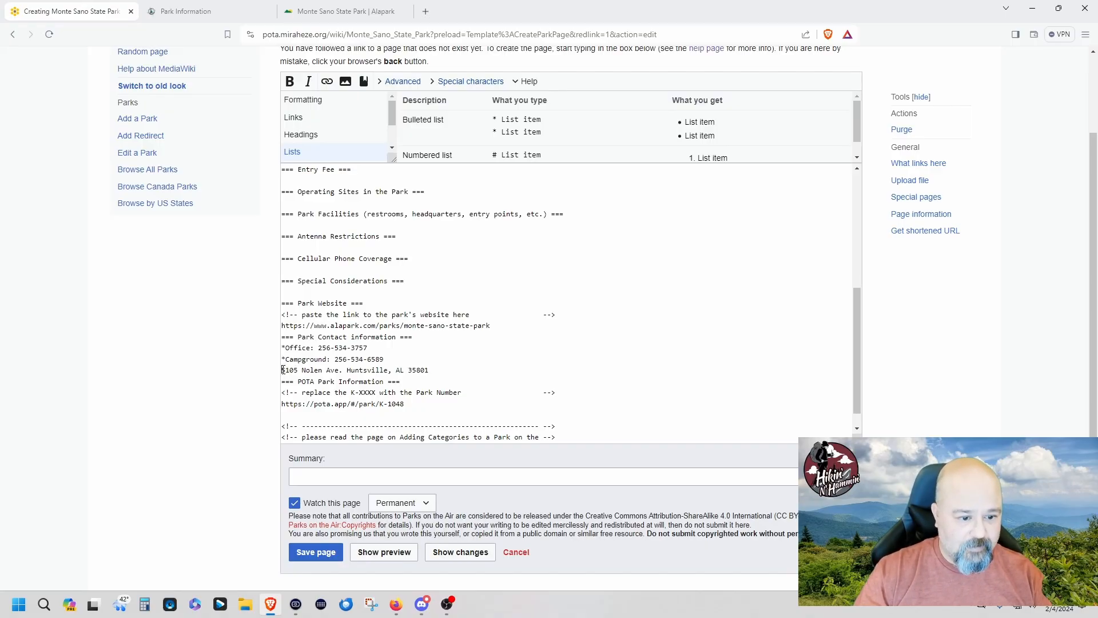
{"action": "type", "text": "*"}
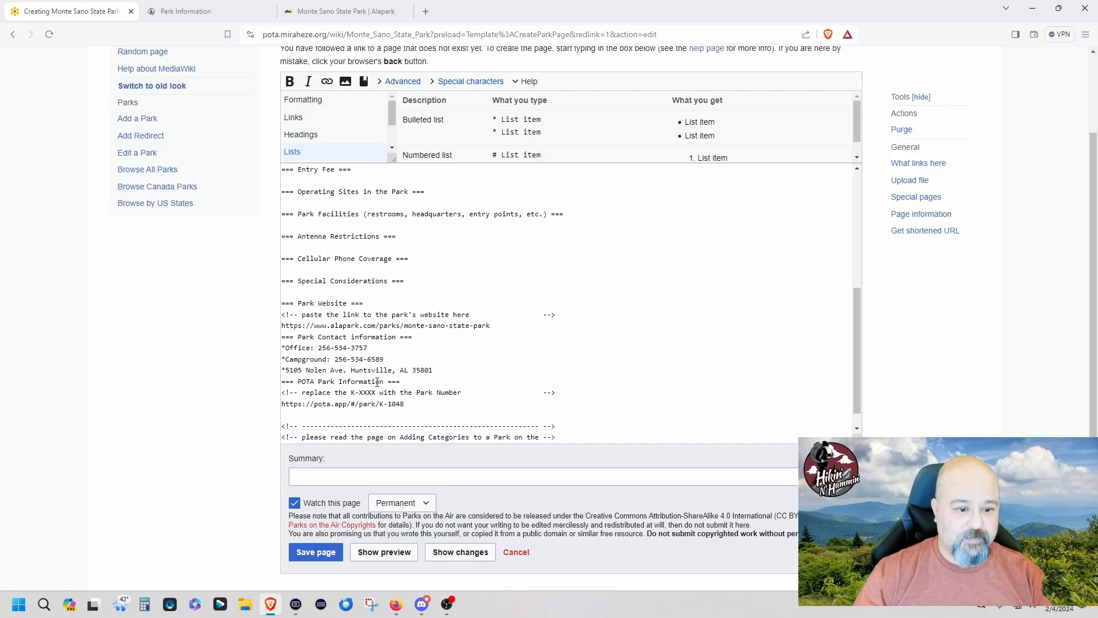
{"action": "left_click", "coordinate": [453, 371]}
{"action": "key", "text": "Return"}
{"action": "scroll", "coordinate": [453, 370], "scroll_direction": "down", "scroll_amount": 1}
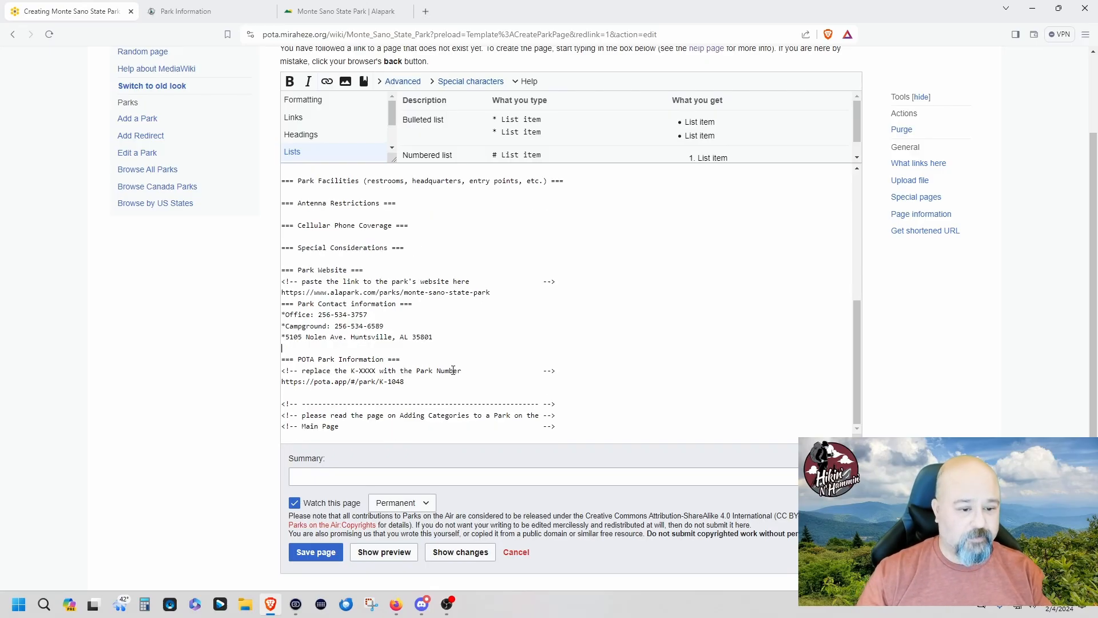
- Add a blank line after the park website link in the wiki draft and review the sections above it
{"action": "left_click", "coordinate": [496, 294]}
{"action": "key", "text": "Return"}
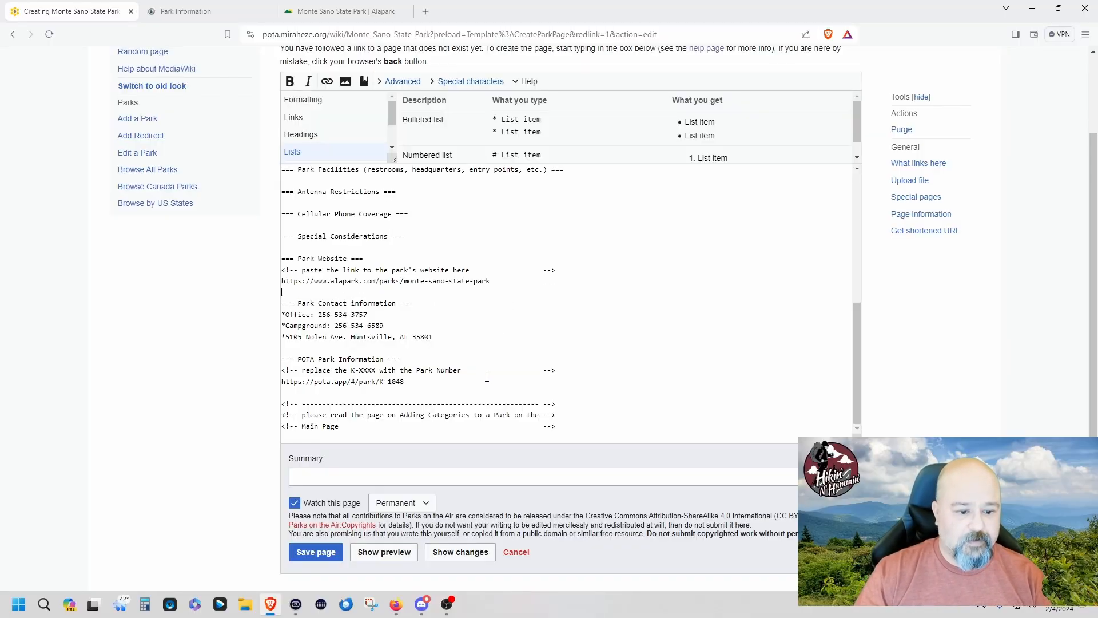
{"action": "scroll", "coordinate": [486, 377], "scroll_direction": "up", "scroll_amount": 1}
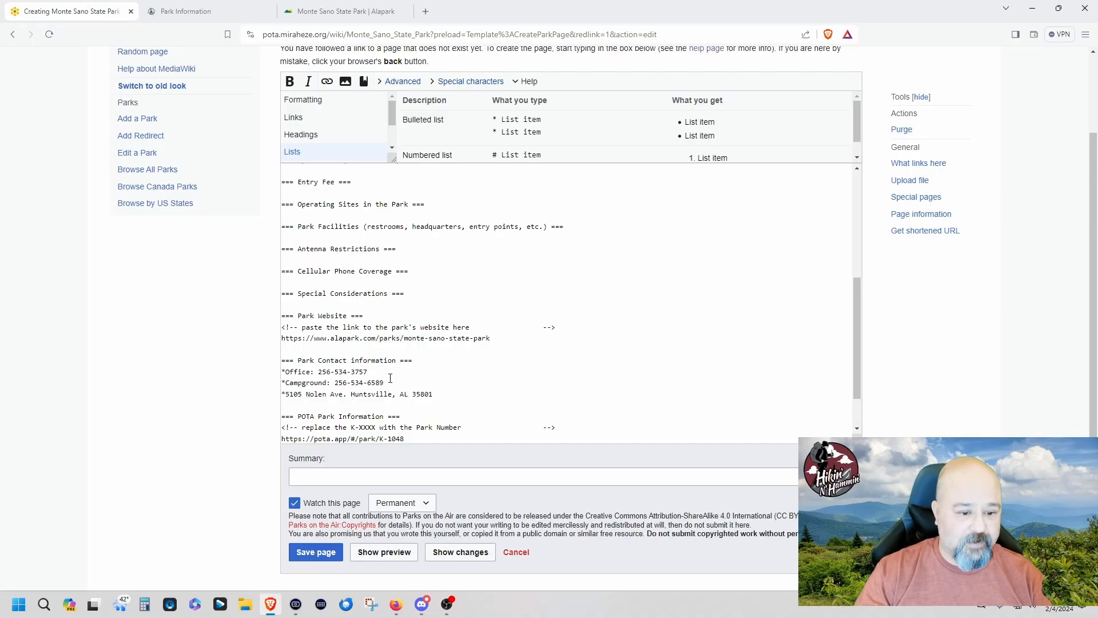
{"action": "scroll", "coordinate": [486, 377], "scroll_direction": "up", "scroll_amount": 1}
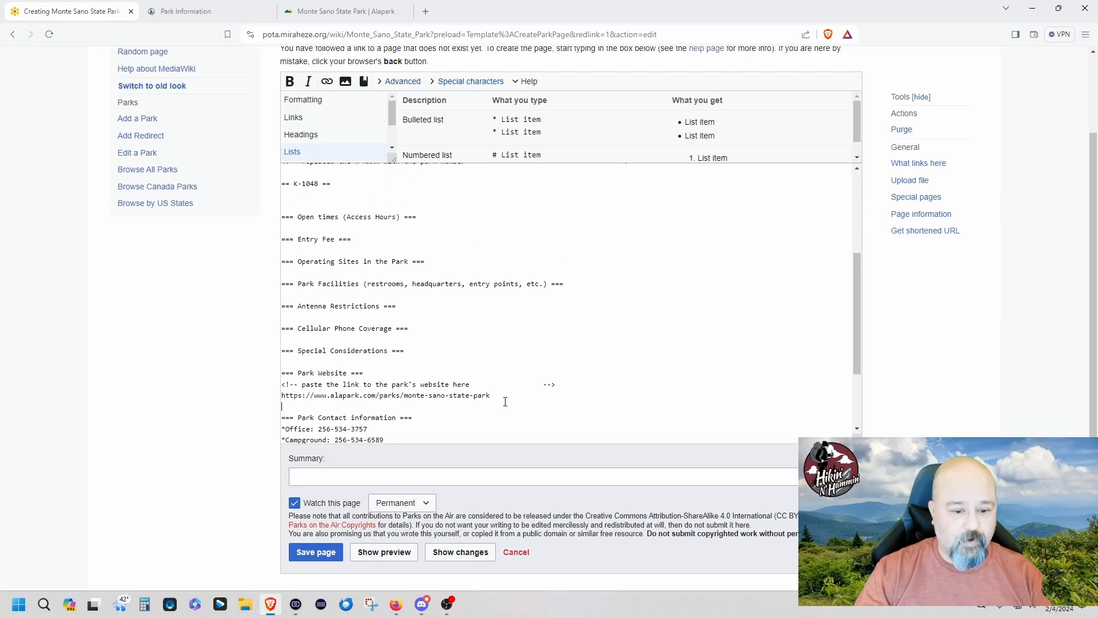
{"action": "scroll", "coordinate": [503, 400], "scroll_direction": "up", "scroll_amount": 1}
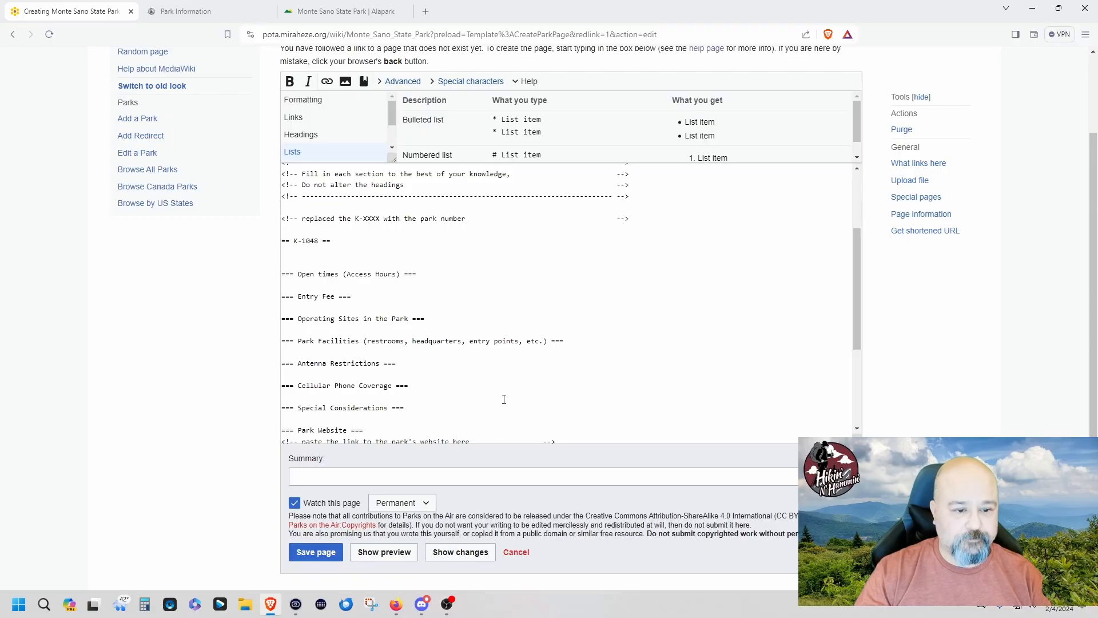
{"action": "scroll", "coordinate": [504, 399], "scroll_direction": "up", "scroll_amount": 1}
{"action": "scroll", "coordinate": [503, 399], "scroll_direction": "down", "scroll_amount": 2}
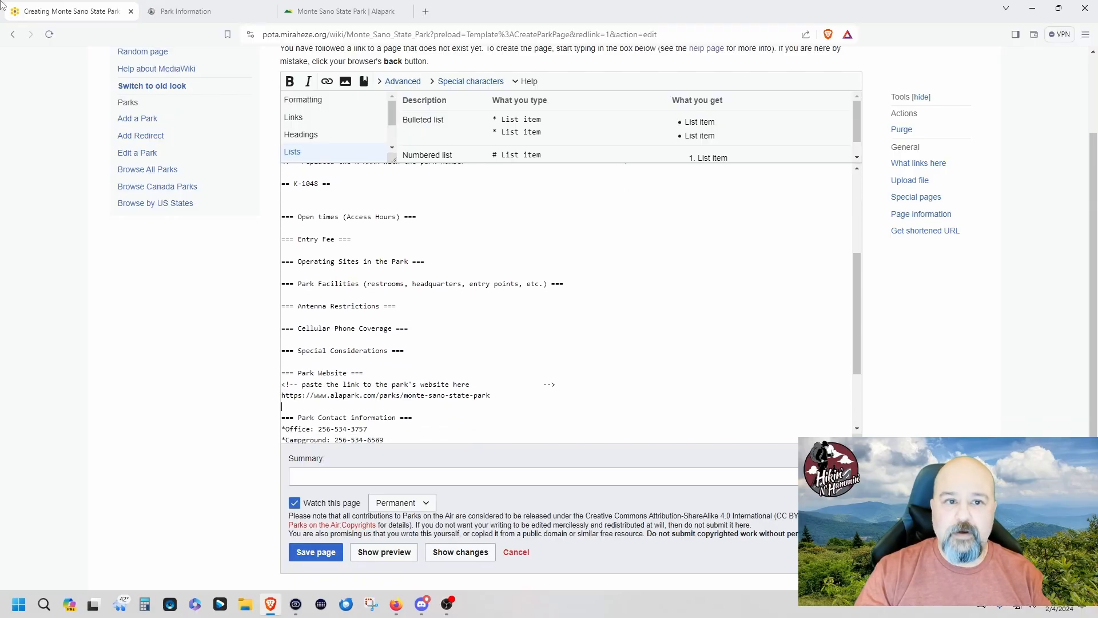
- Return to the park website and copy the office and park hours text listed under Hours
{"action": "left_click", "coordinate": [329, 12]}
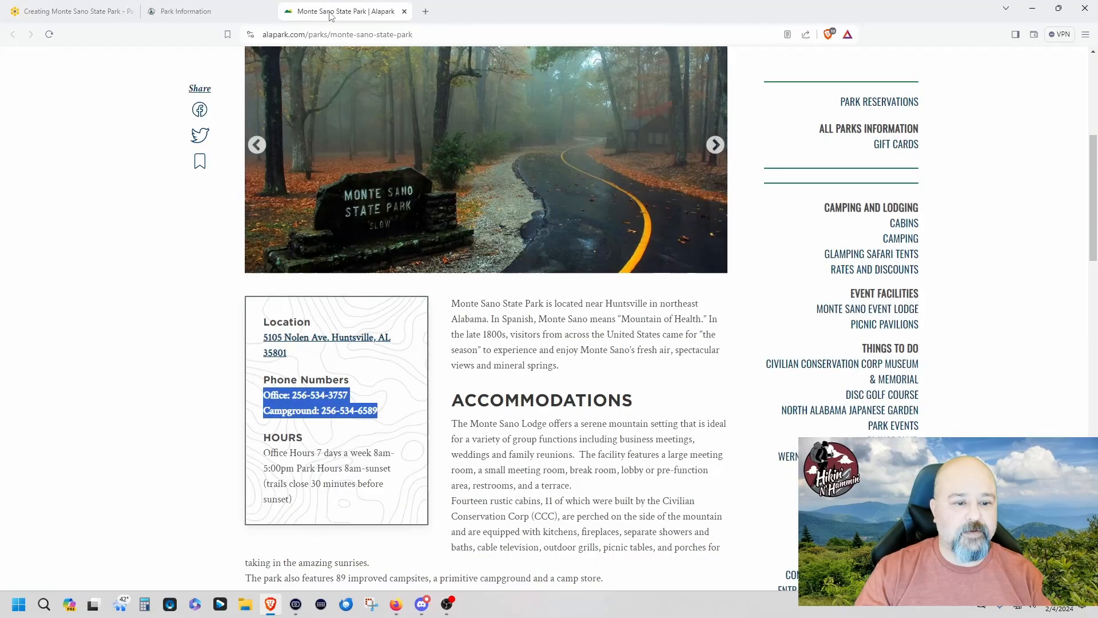
{"action": "left_click", "coordinate": [95, 322]}
{"action": "scroll", "coordinate": [131, 312], "scroll_direction": "down", "scroll_amount": 2}
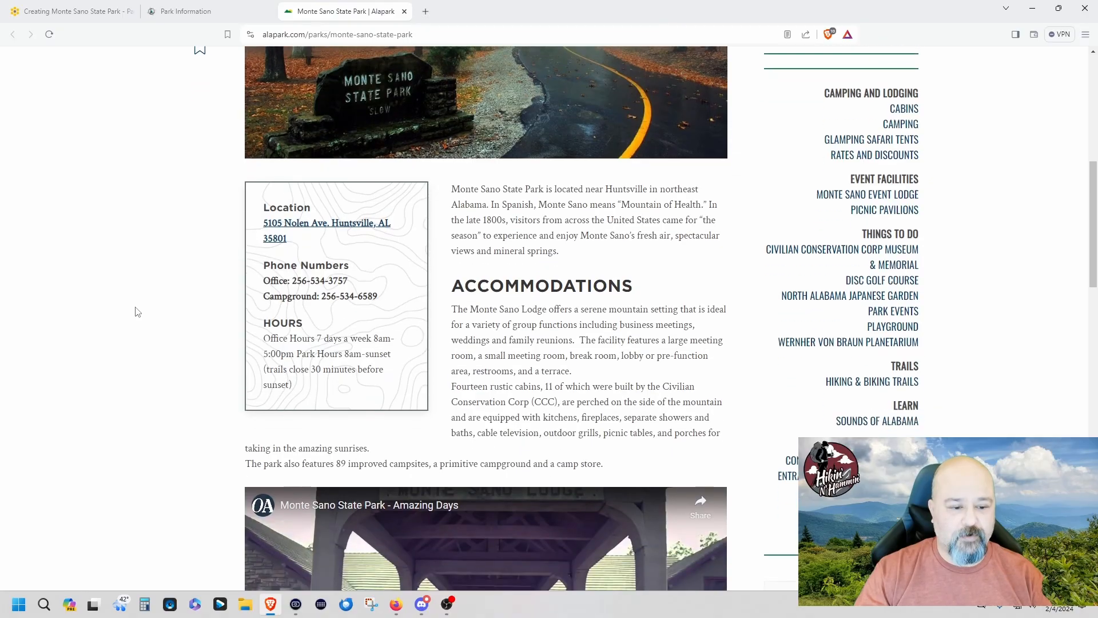
{"action": "left_click_drag", "start_coordinate": [263, 338], "coordinate": [312, 390]}
{"action": "right_click", "coordinate": [297, 362]}
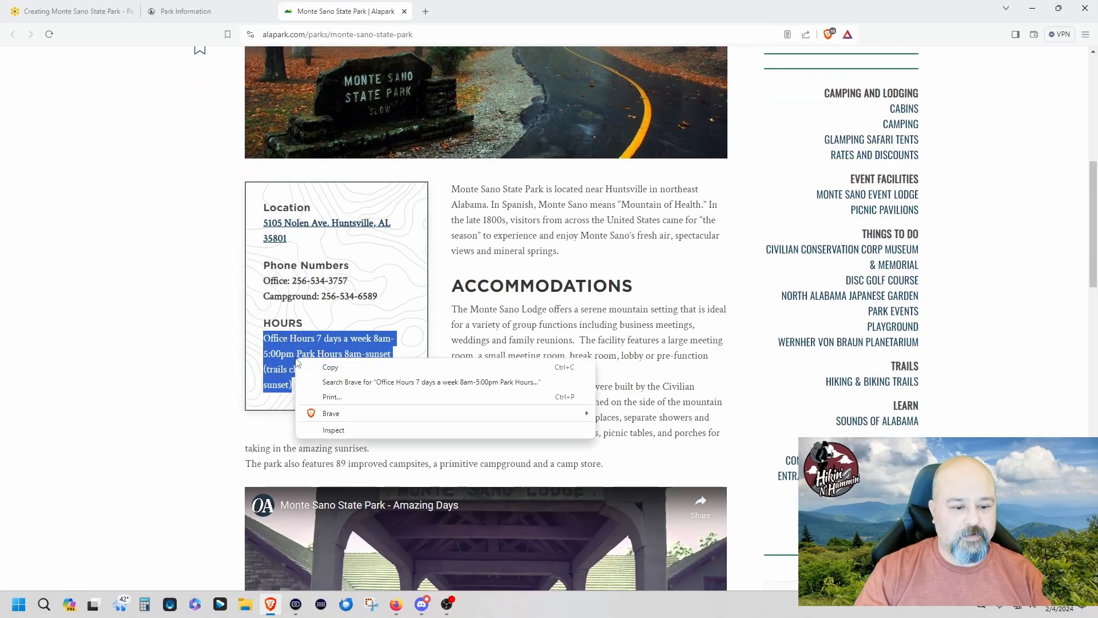
{"action": "left_click", "coordinate": [330, 367]}
- Paste the copied hours as plain text under Open times (Access Hours) in the wiki draft
{"action": "left_click", "coordinate": [89, 11]}
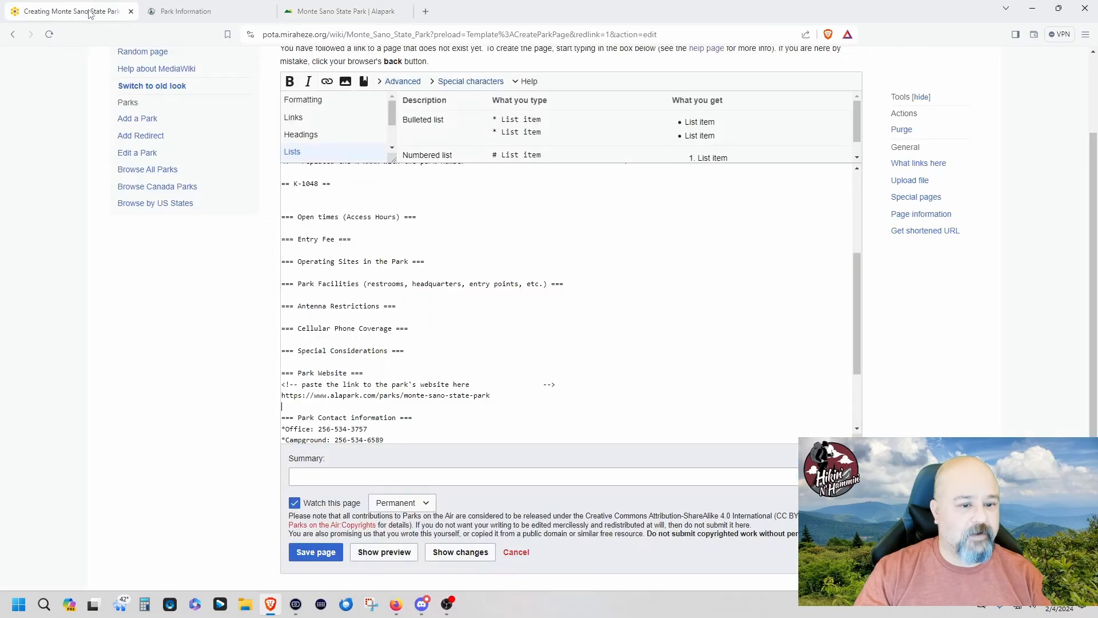
{"action": "left_click", "coordinate": [291, 228]}
{"action": "right_click", "coordinate": [293, 229]}
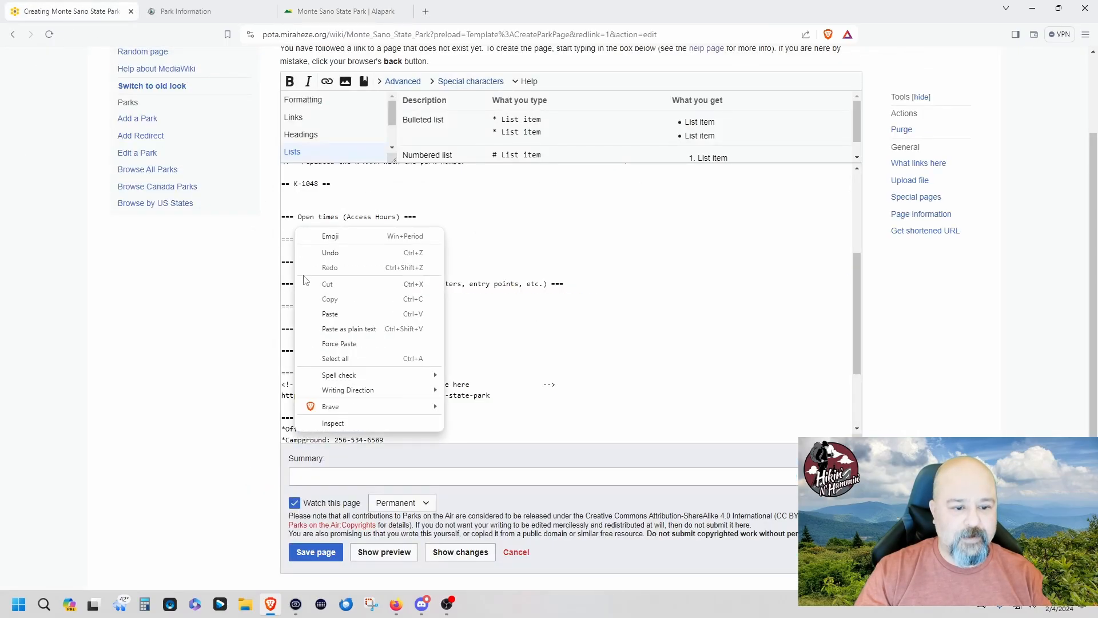
{"action": "left_click", "coordinate": [320, 329]}
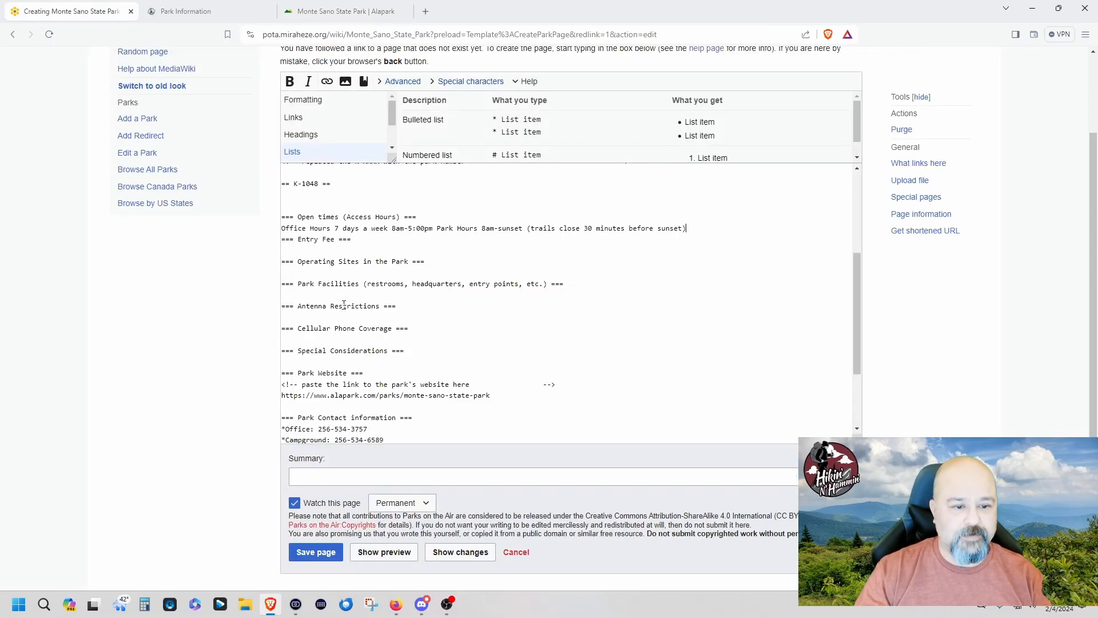
- Split the hours text after "Office Hours" and start both resulting lines with an asterisk to make them bullets
{"action": "left_click", "coordinate": [284, 228]}
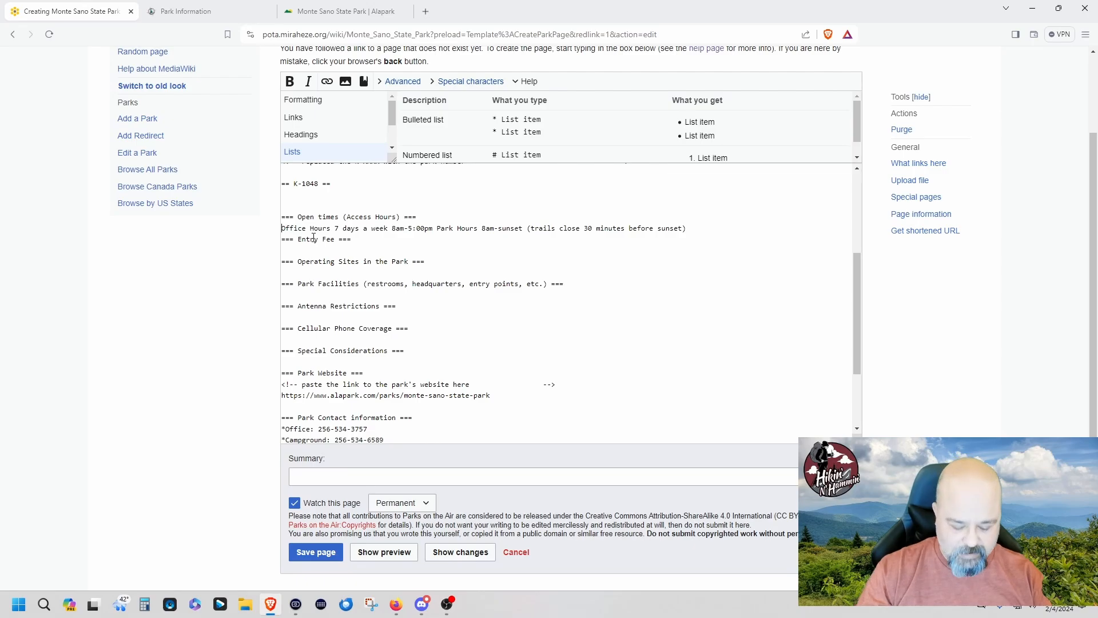
{"action": "type", "text": "*"}
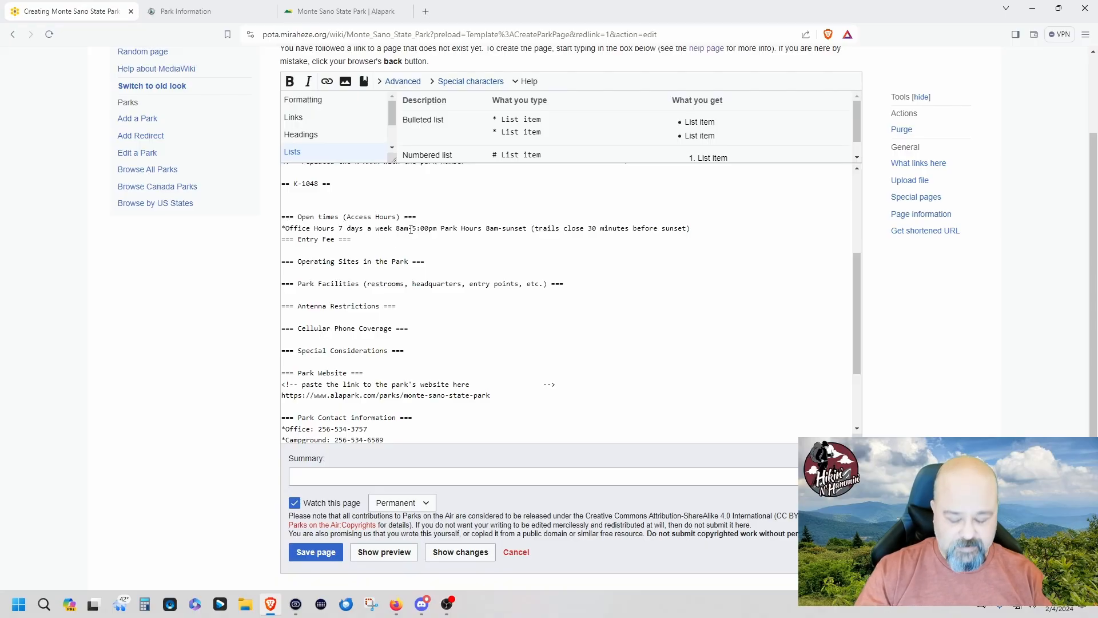
{"action": "key", "text": "Return"}
{"action": "scroll", "coordinate": [411, 229], "scroll_direction": "down", "scroll_amount": 1}
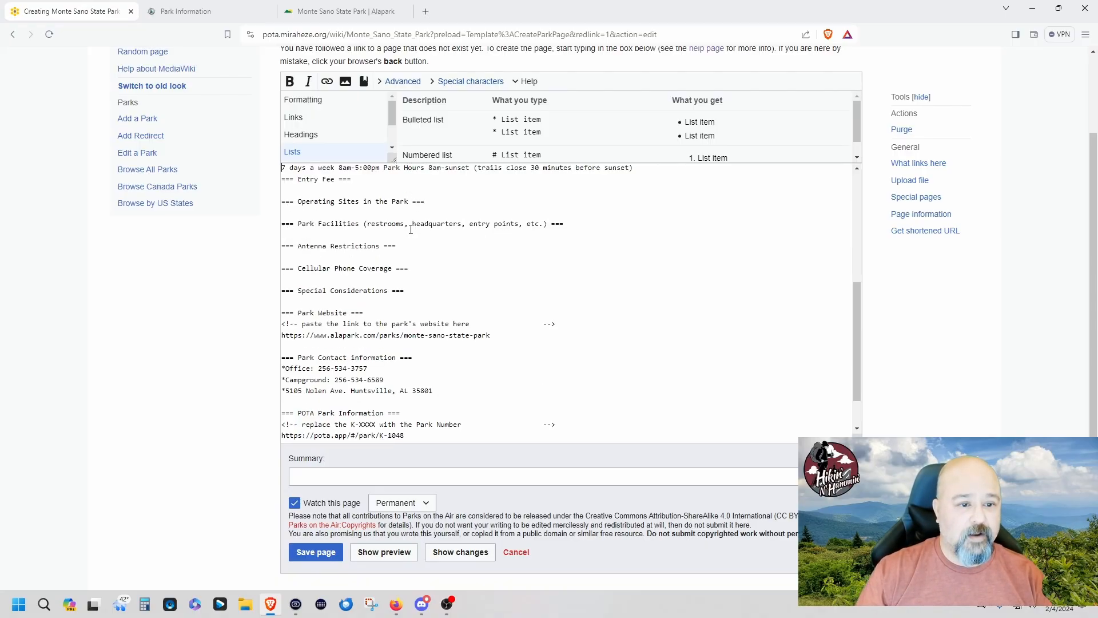
{"action": "key", "text": "Tab"}
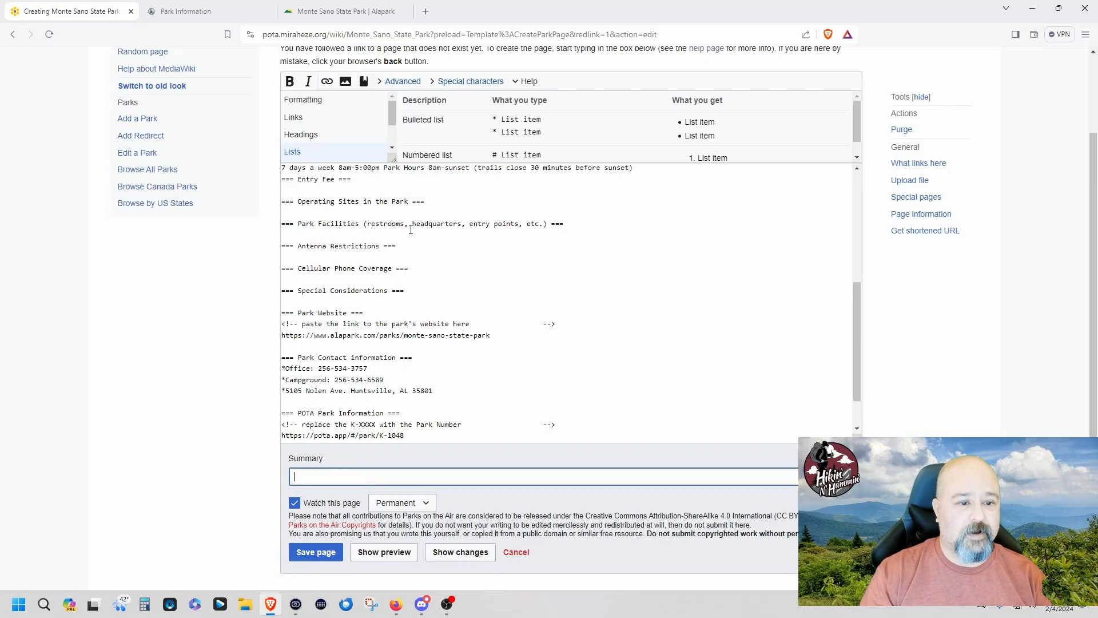
{"action": "scroll", "coordinate": [266, 122], "scroll_direction": "up", "scroll_amount": 2}
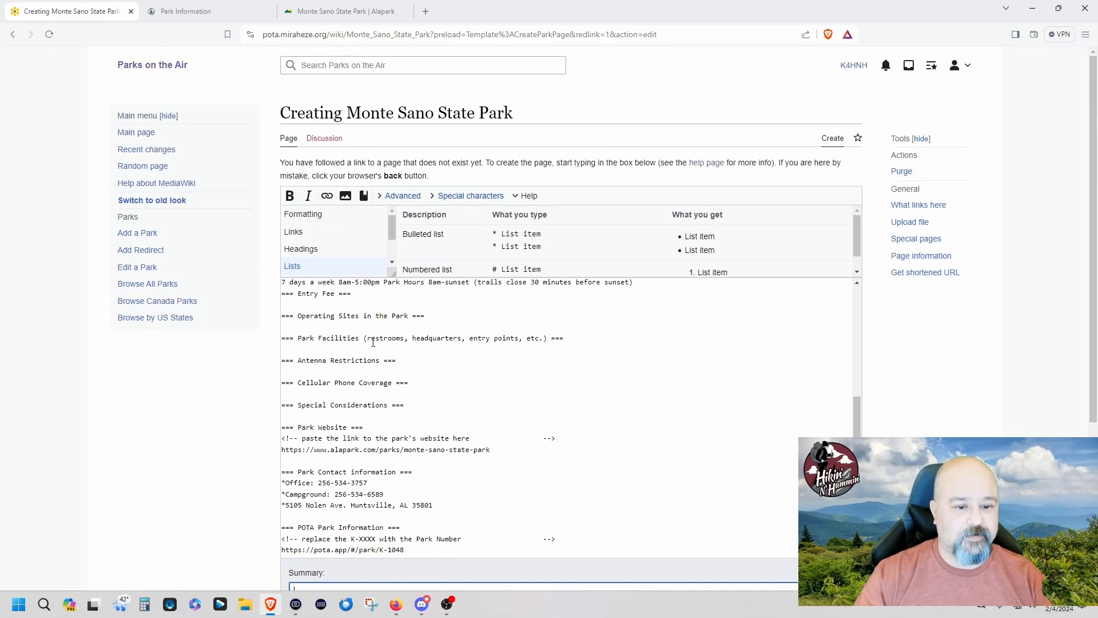
{"action": "scroll", "coordinate": [310, 390], "scroll_direction": "up", "scroll_amount": 2}
{"action": "left_click", "coordinate": [282, 395]}
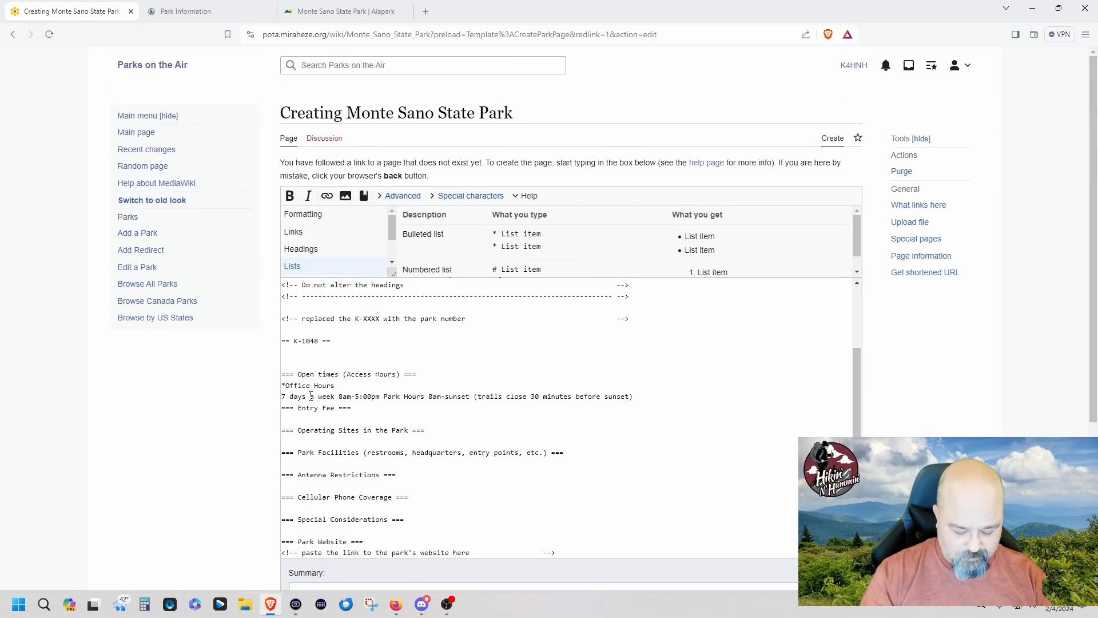
{"action": "type", "text": "*"}
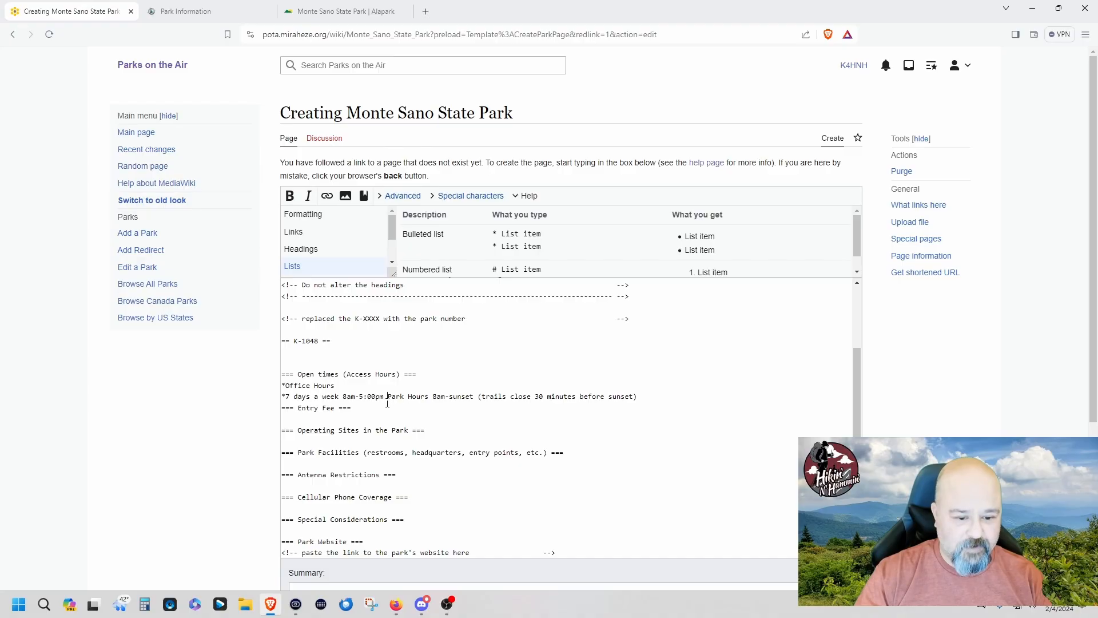
- Move the Park Hours text to its own asterisk bullet above Office Hours, and add a blank line before the Entry Fee heading
{"action": "left_click_drag", "start_coordinate": [388, 396], "coordinate": [637, 398]}
{"action": "right_click", "coordinate": [637, 399]}
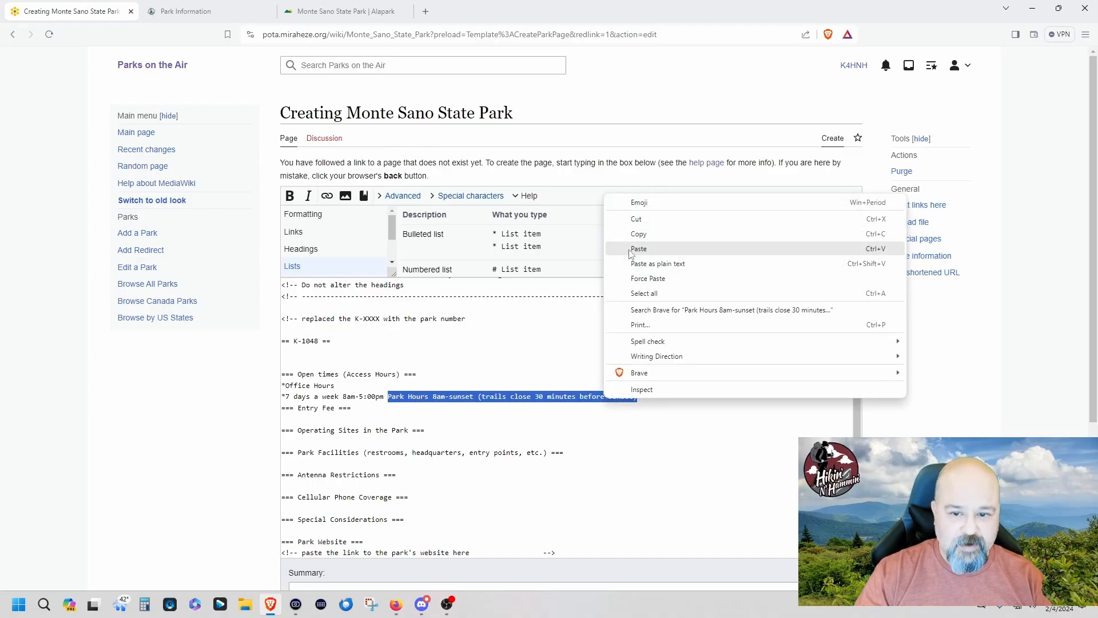
{"action": "left_click", "coordinate": [643, 222]}
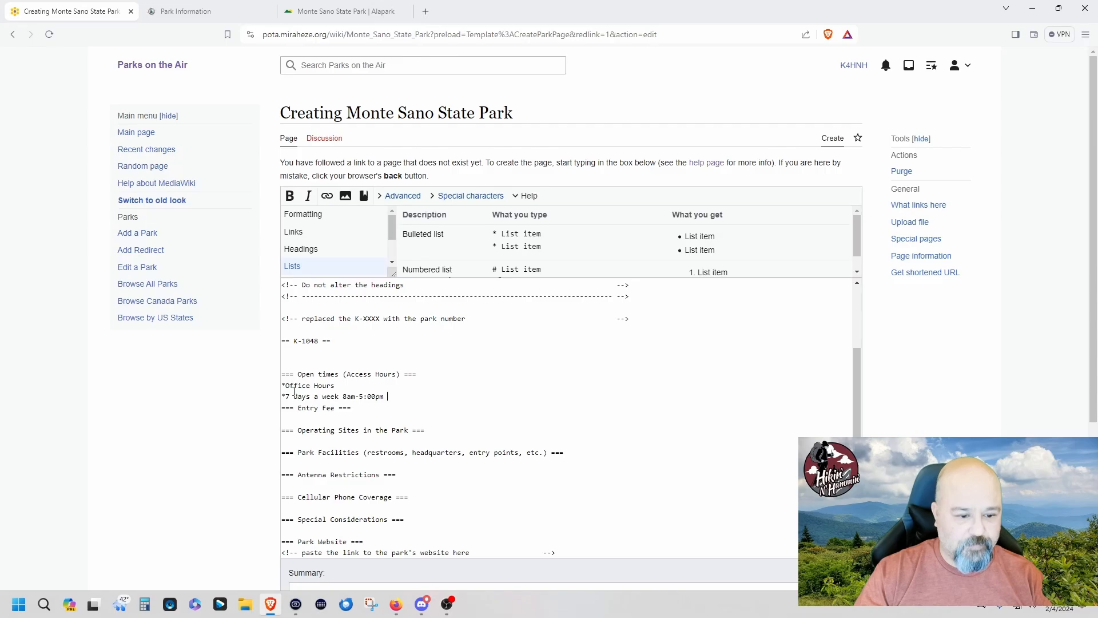
{"action": "scroll", "coordinate": [348, 379], "scroll_direction": "down", "scroll_amount": 2}
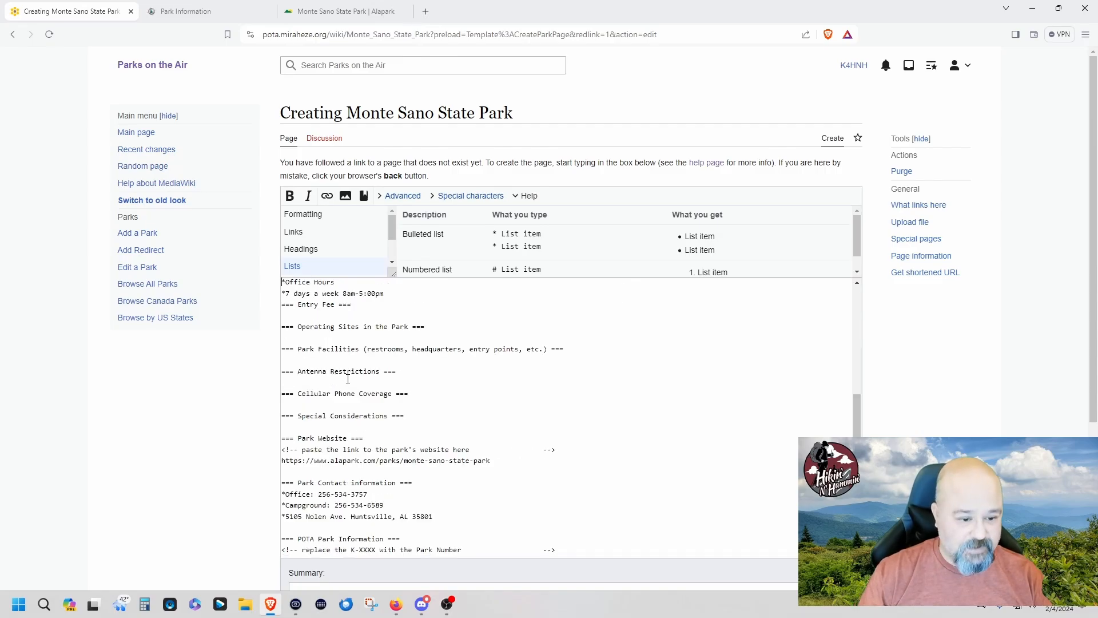
{"action": "key", "text": "Up"}
{"action": "scroll", "coordinate": [348, 378], "scroll_direction": "up", "scroll_amount": 1}
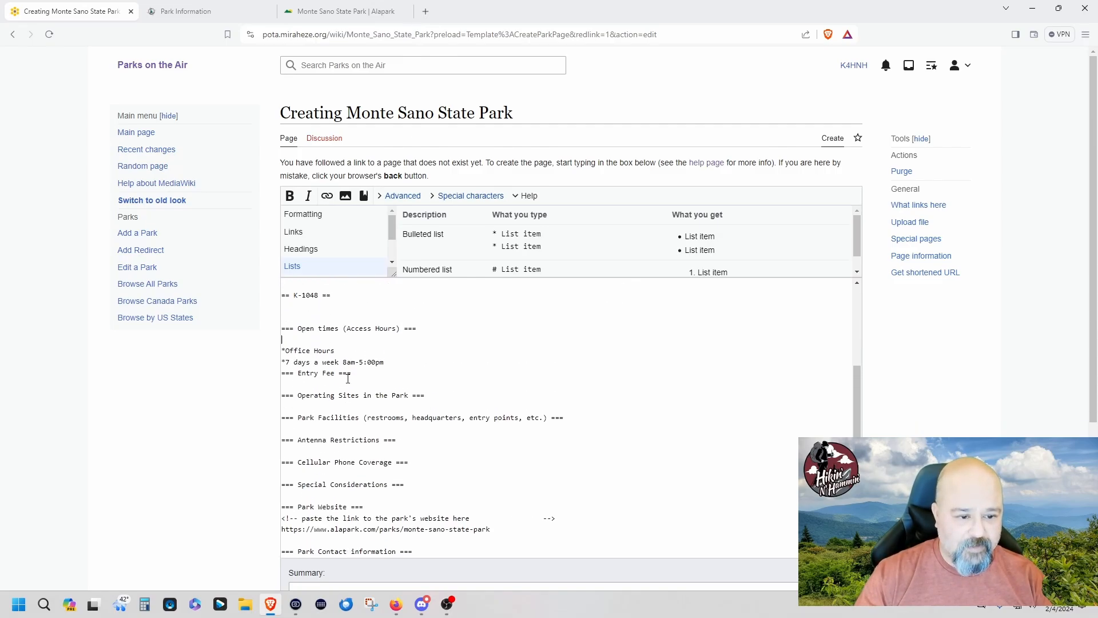
{"action": "right_click", "coordinate": [300, 339]}
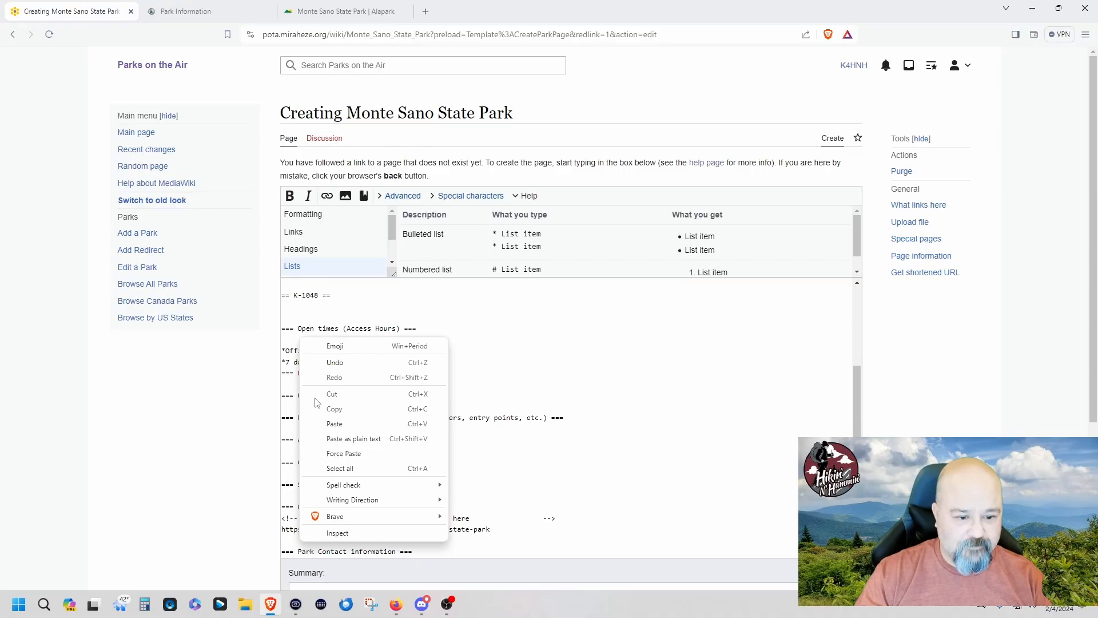
{"action": "left_click", "coordinate": [324, 439]}
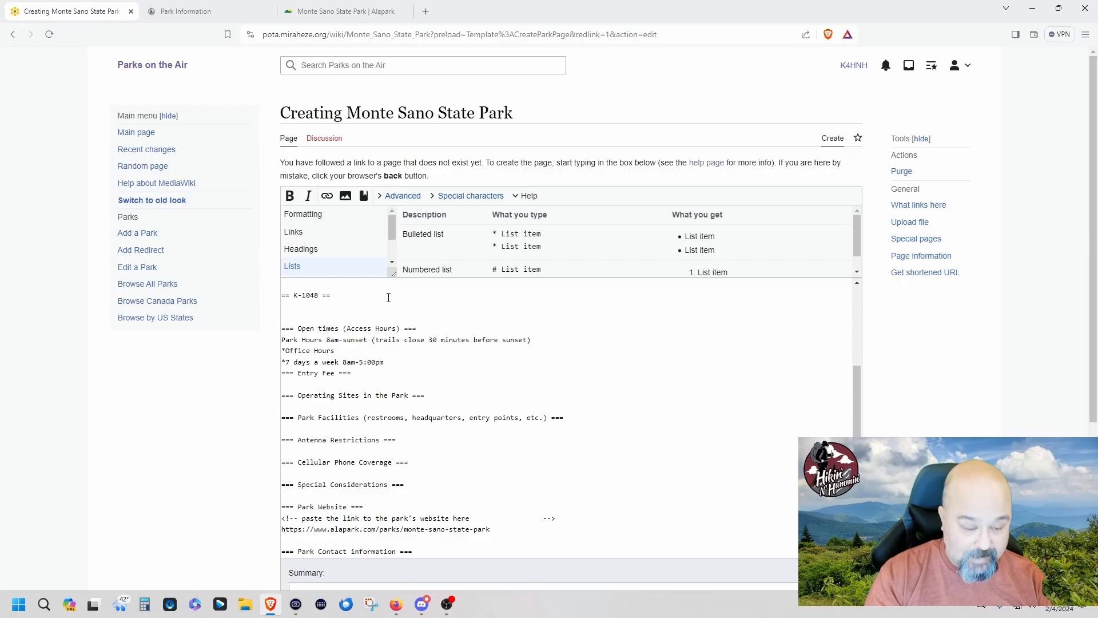
{"action": "type", "text": "*"}
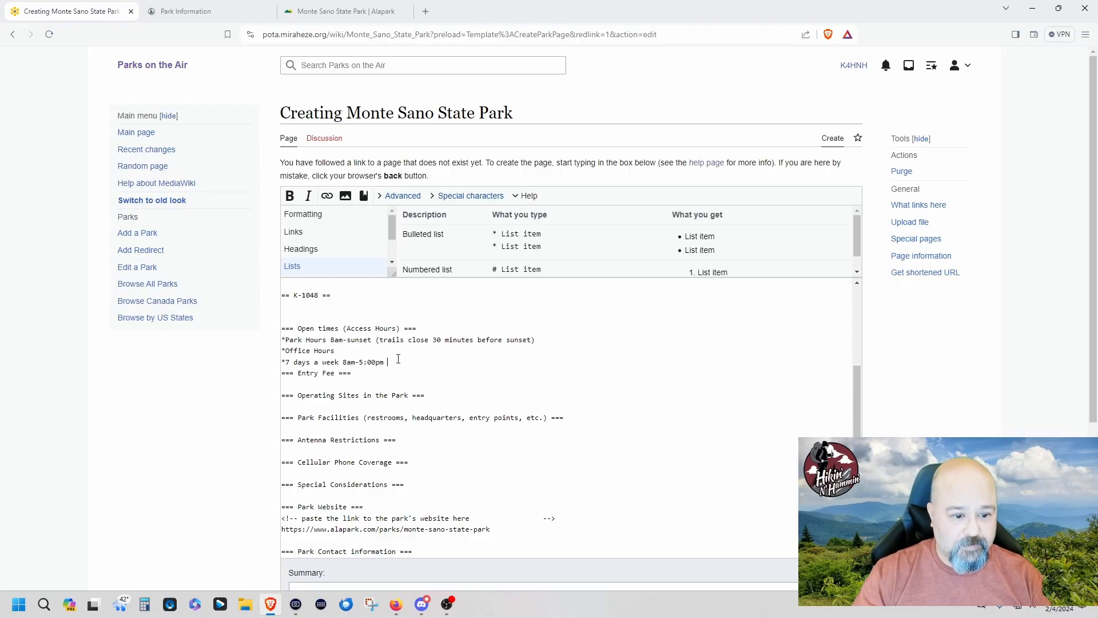
{"action": "key", "text": "Return"}
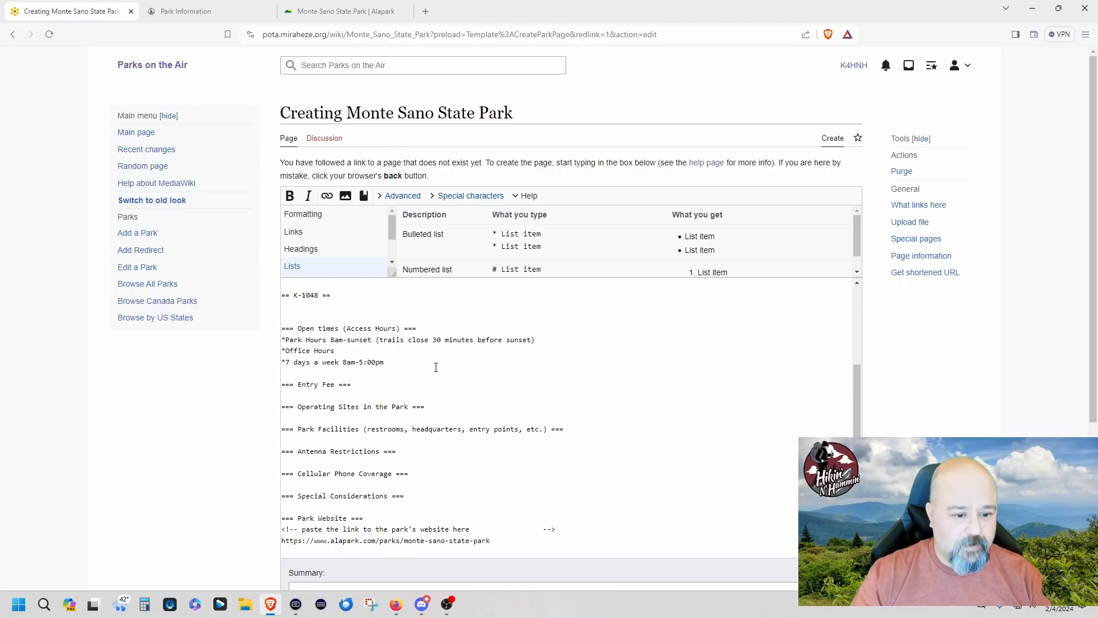
- Return to the park website and find the Daily Use Fees section
{"action": "left_click", "coordinate": [345, 12]}
{"action": "left_click", "coordinate": [150, 269]}
{"action": "scroll", "coordinate": [792, 375], "scroll_direction": "up", "scroll_amount": 5}
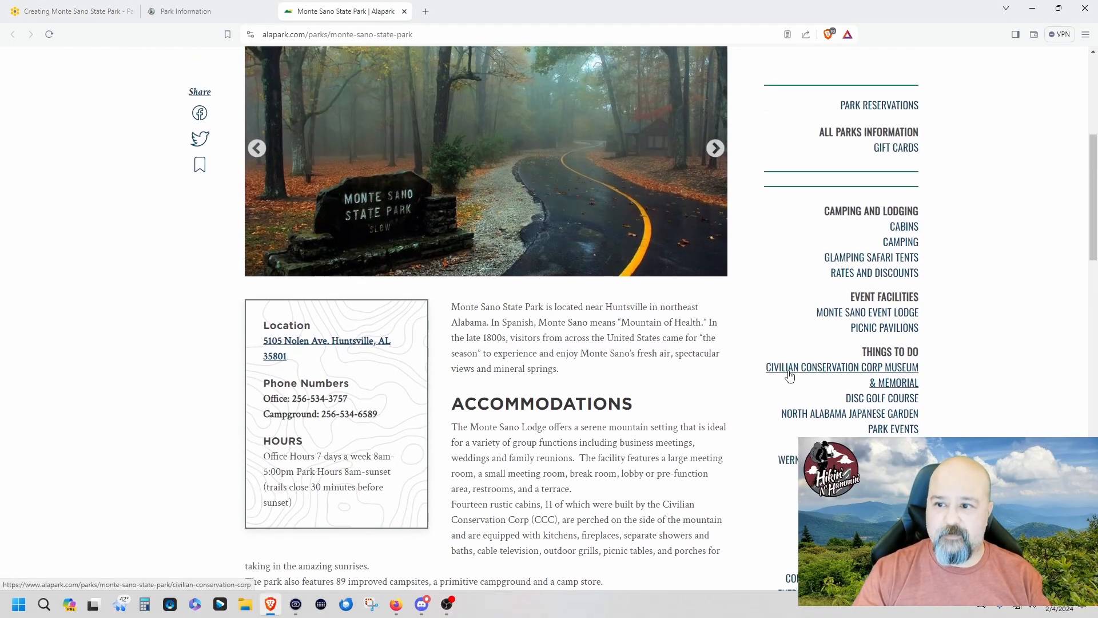
{"action": "scroll", "coordinate": [792, 374], "scroll_direction": "down", "scroll_amount": 6}
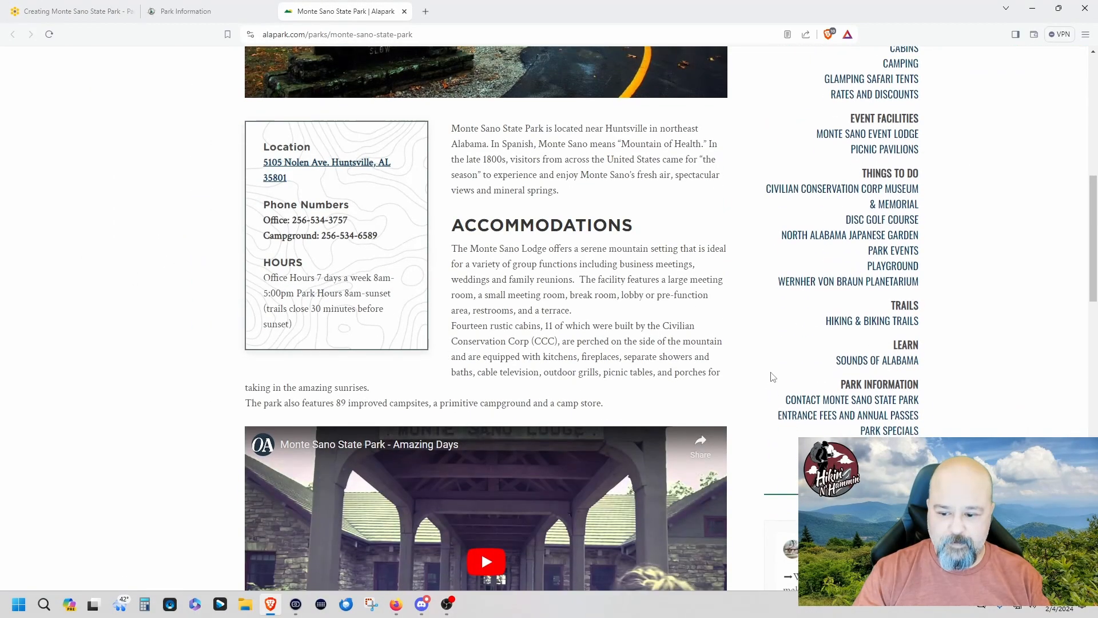
{"action": "scroll", "coordinate": [773, 377], "scroll_direction": "down", "scroll_amount": 3}
{"action": "scroll", "coordinate": [973, 335], "scroll_direction": "down", "scroll_amount": 6}
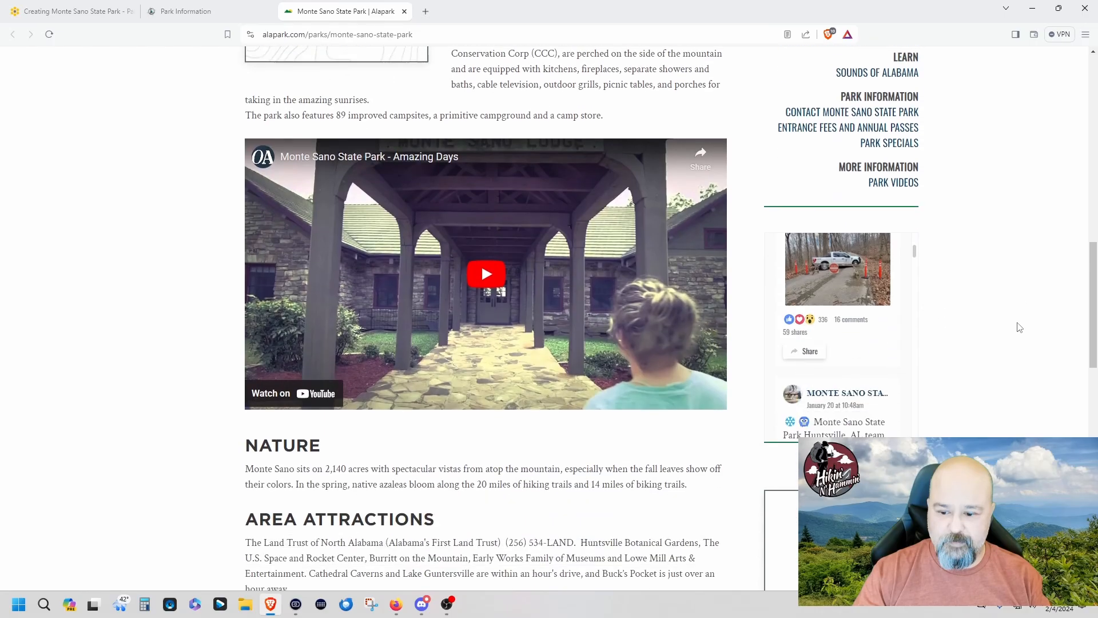
{"action": "scroll", "coordinate": [1019, 328], "scroll_direction": "down", "scroll_amount": 2}
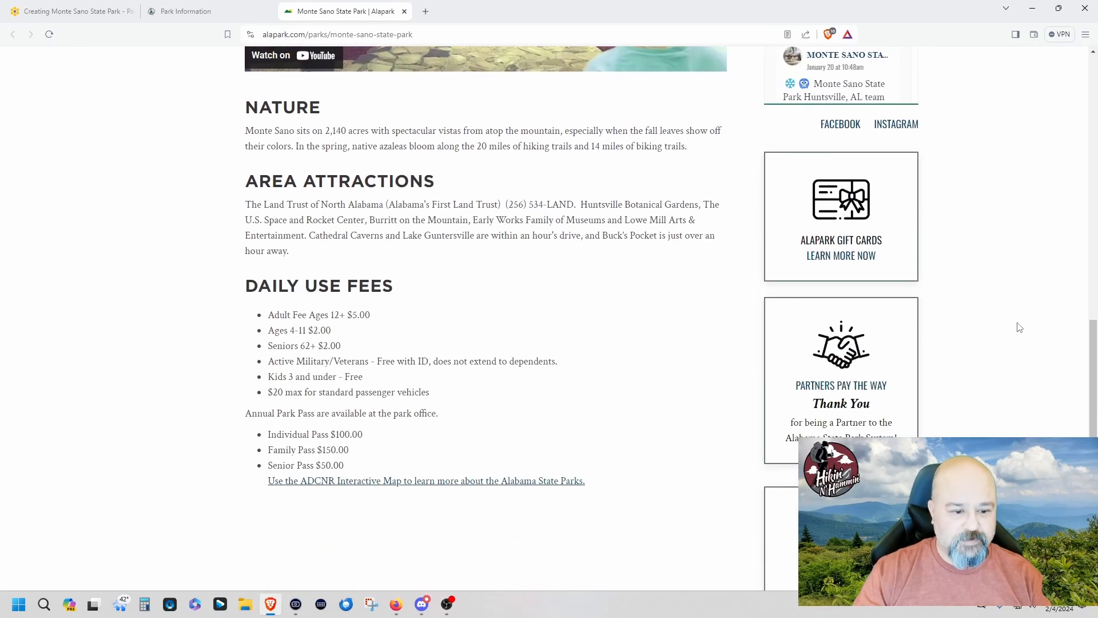
{"action": "scroll", "coordinate": [1021, 328], "scroll_direction": "down", "scroll_amount": 1}
{"action": "scroll", "coordinate": [420, 489], "scroll_direction": "up", "scroll_amount": 1}
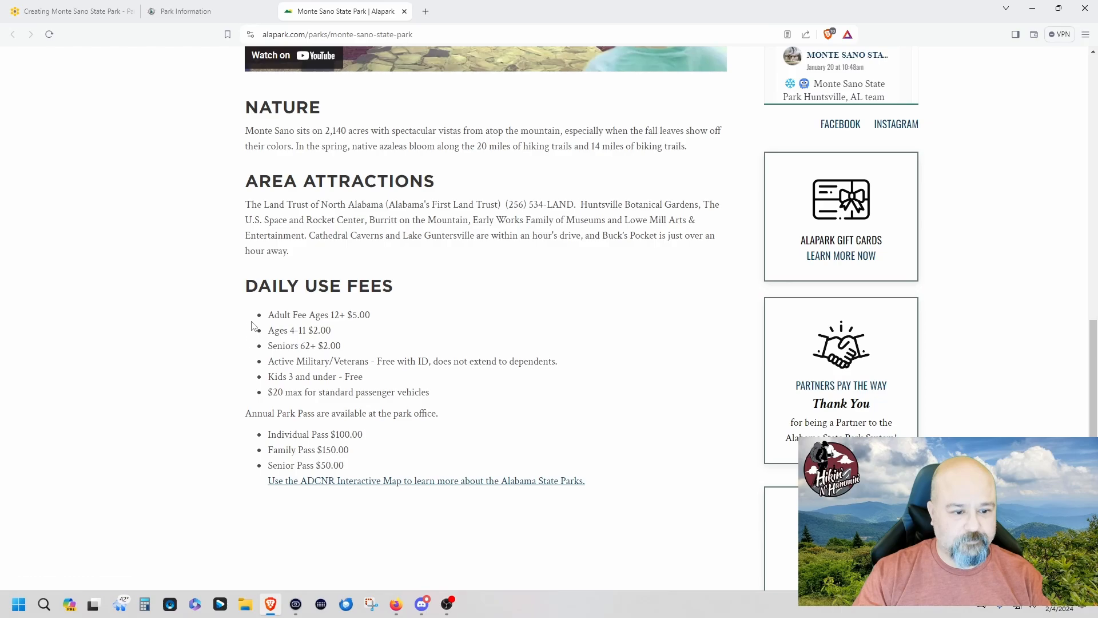
- Copy the Daily Use Fees section from its heading through the Senior Pass line on the park website
{"action": "left_click_drag", "start_coordinate": [258, 324], "coordinate": [447, 404]}
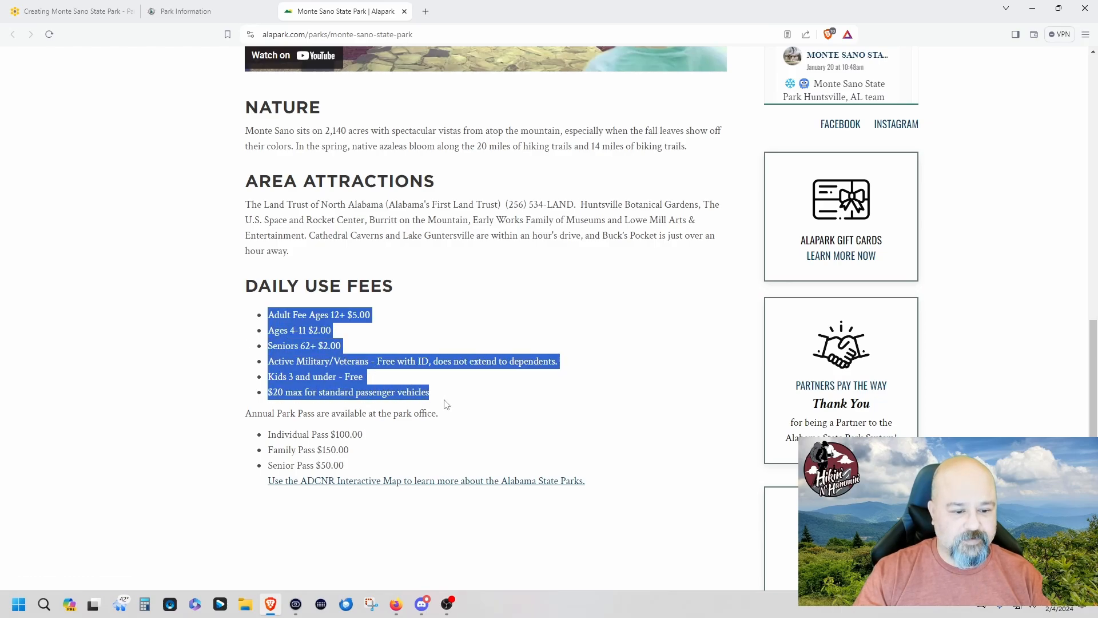
{"action": "left_click", "coordinate": [367, 467]}
{"action": "left_click_drag", "start_coordinate": [343, 457], "coordinate": [294, 379]}
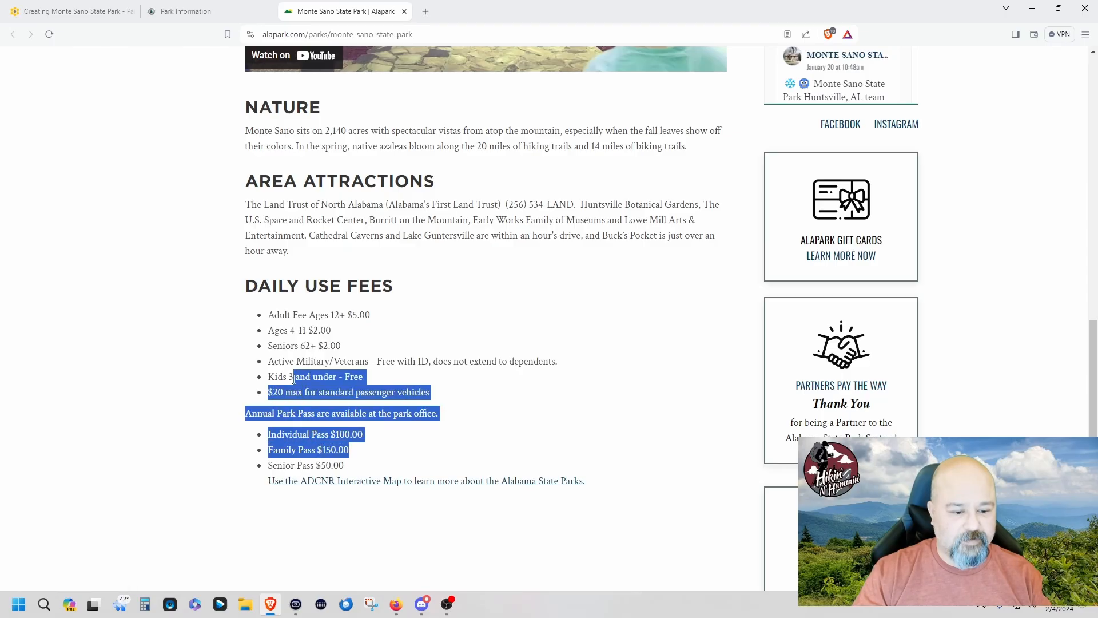
{"action": "left_click", "coordinate": [347, 469]}
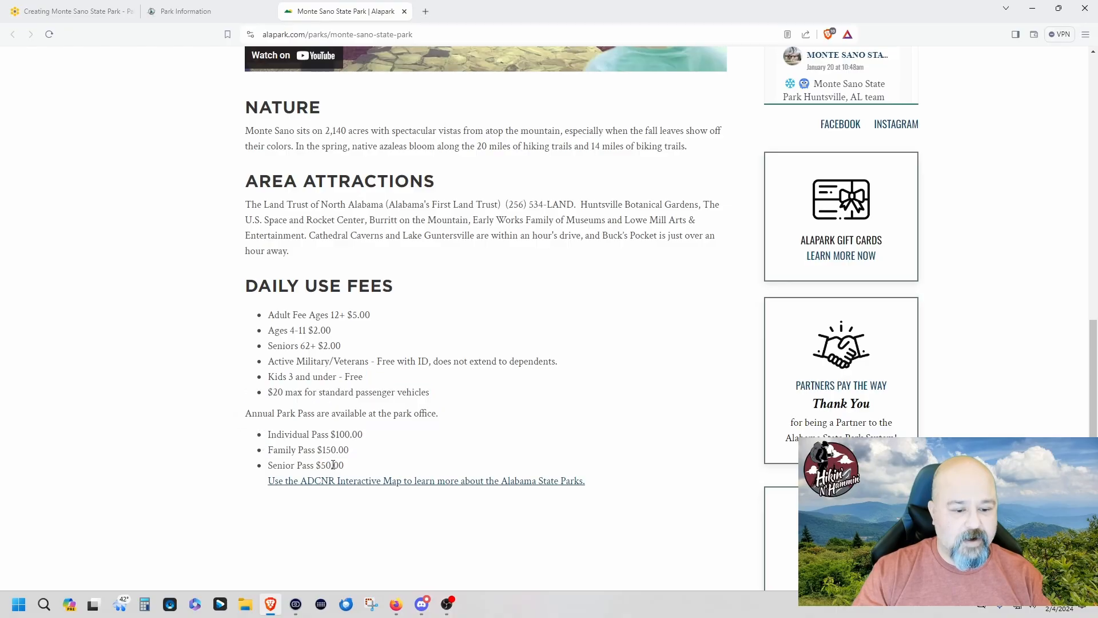
{"action": "left_click_drag", "start_coordinate": [268, 465], "coordinate": [245, 286]}
{"action": "right_click", "coordinate": [274, 294]}
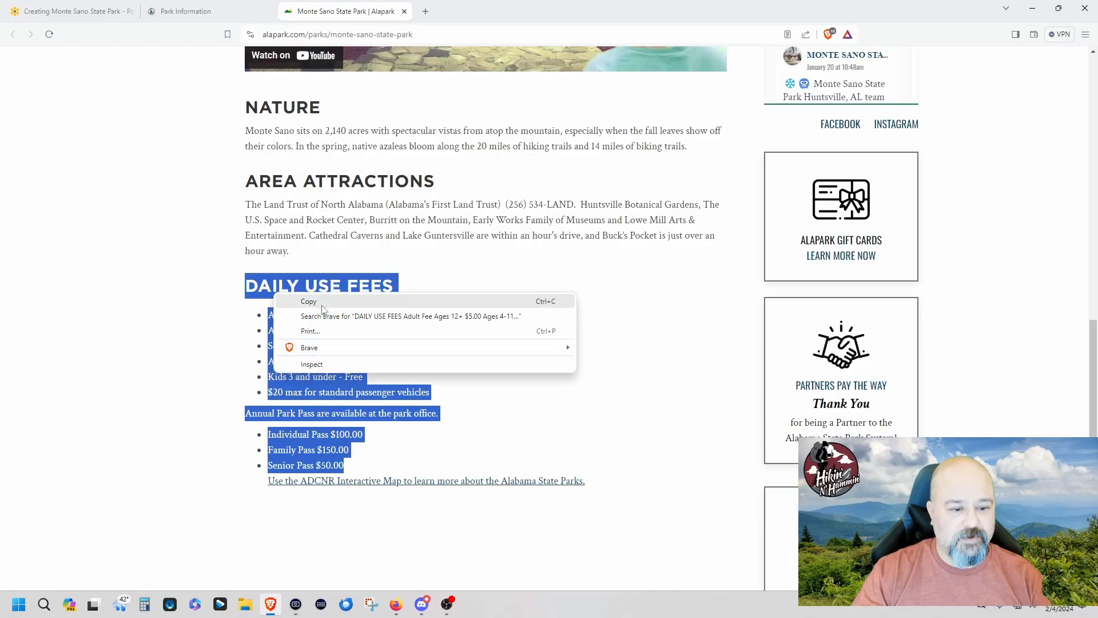
{"action": "left_click", "coordinate": [303, 302]}
- Return to the wiki draft and paste the copied fees as plain text under the Entry Fee heading
{"action": "left_click", "coordinate": [95, 13]}
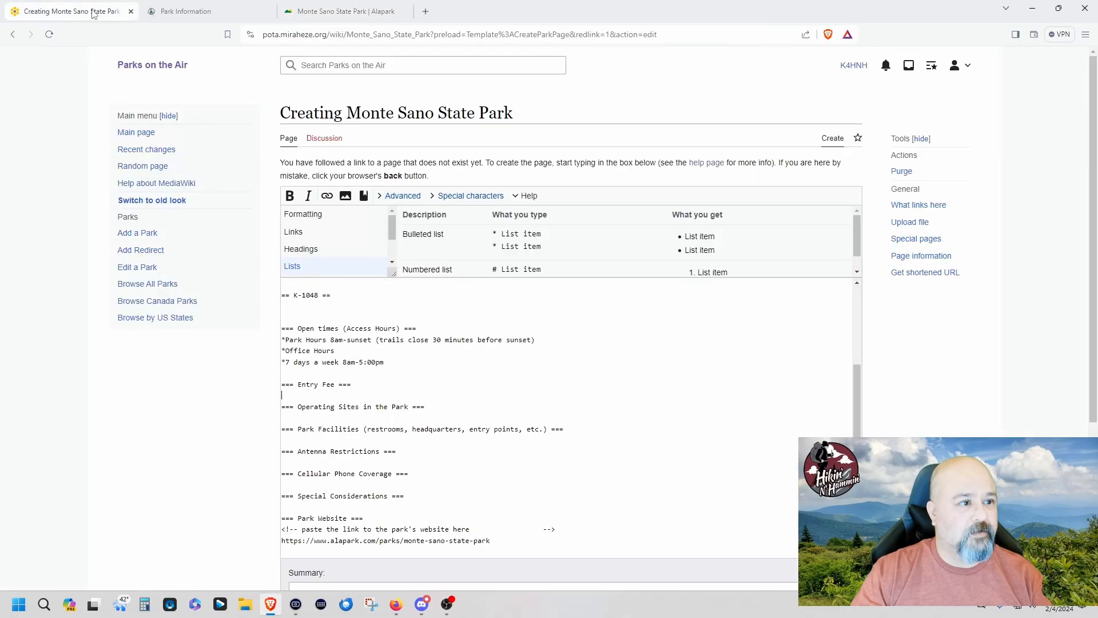
{"action": "right_click", "coordinate": [305, 393]}
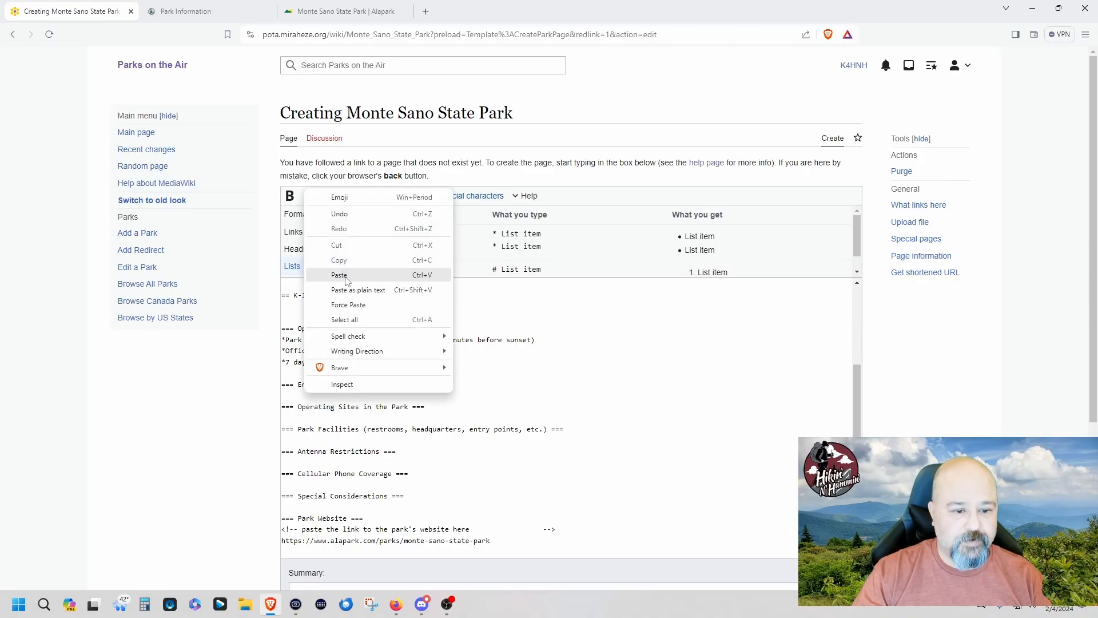
{"action": "left_click", "coordinate": [360, 290]}
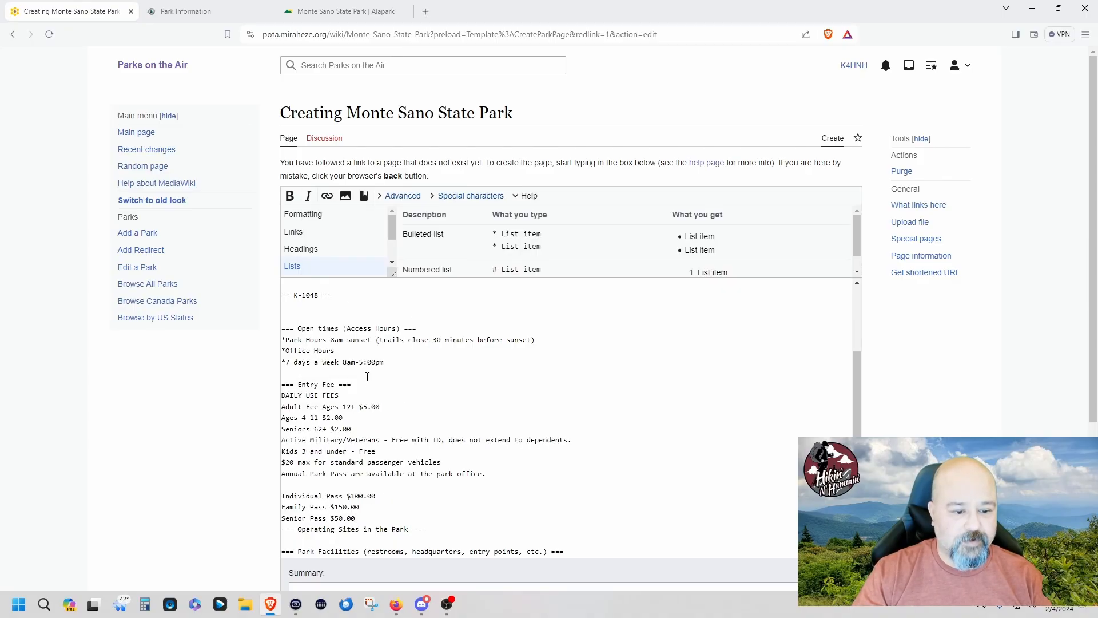
- Start each of the five fee lines from Adult Fee through Kids 3 and under with an asterisk to make them bullets
{"action": "left_click", "coordinate": [283, 408]}
{"action": "type", "text": "*"}
{"action": "key", "text": "BackSpace"}
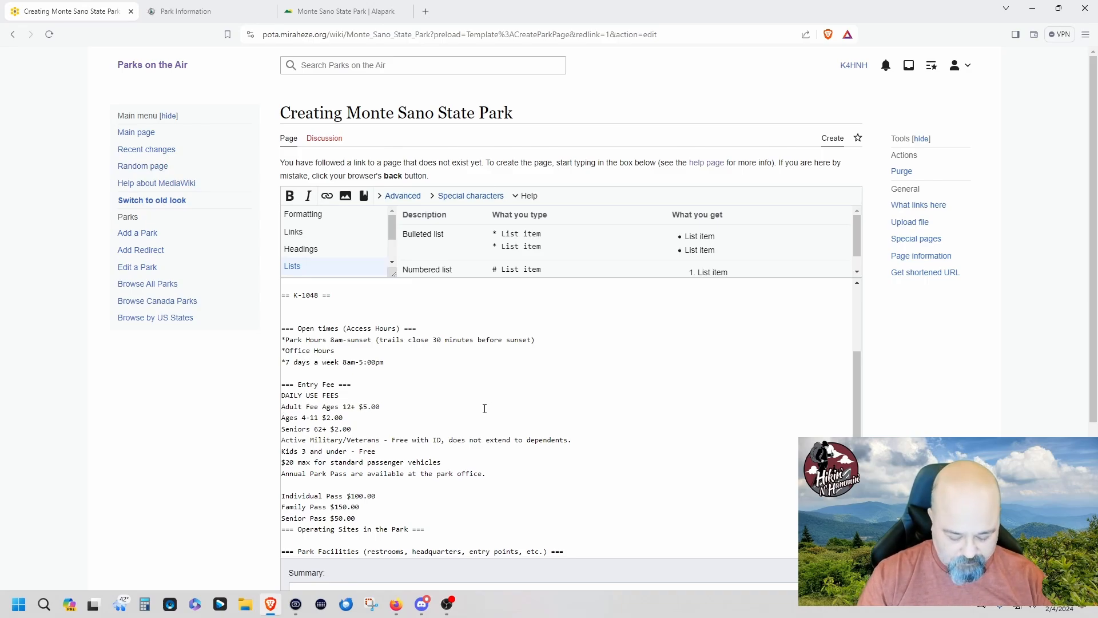
{"action": "type", "text": "*"}
{"action": "key", "text": "Down"}
{"action": "key", "text": "Home"}
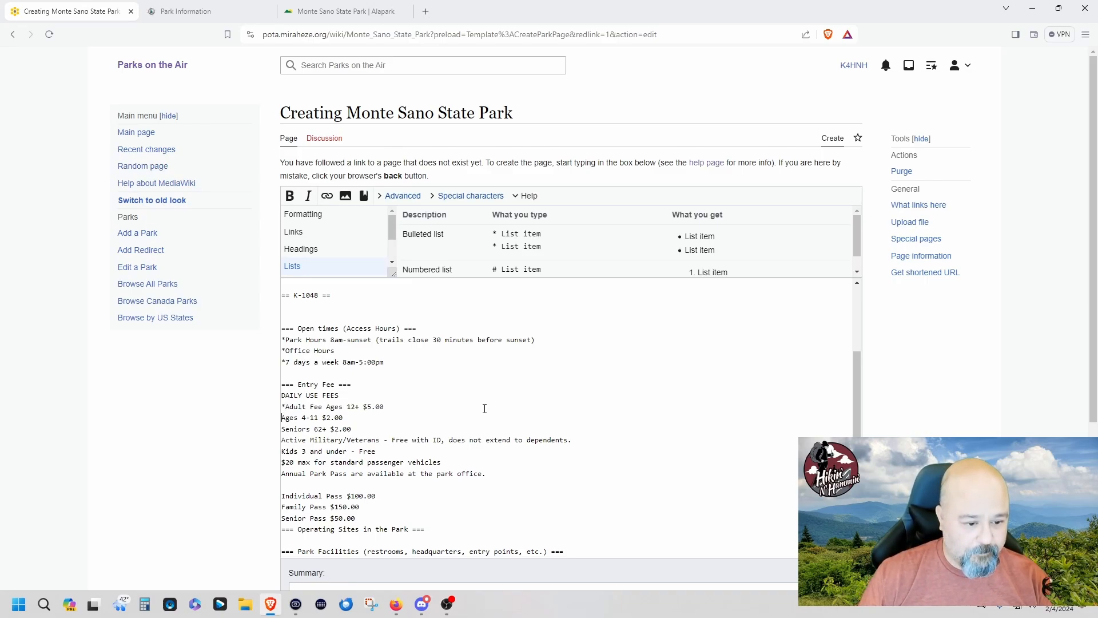
{"action": "type", "text": "*"}
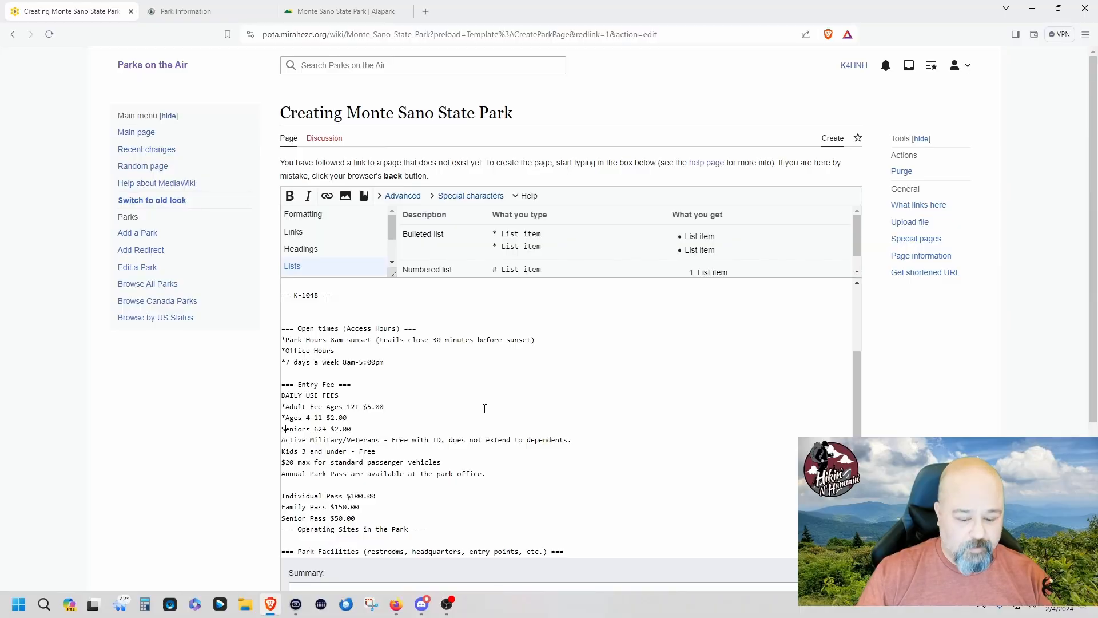
{"action": "type", "text": "*"}
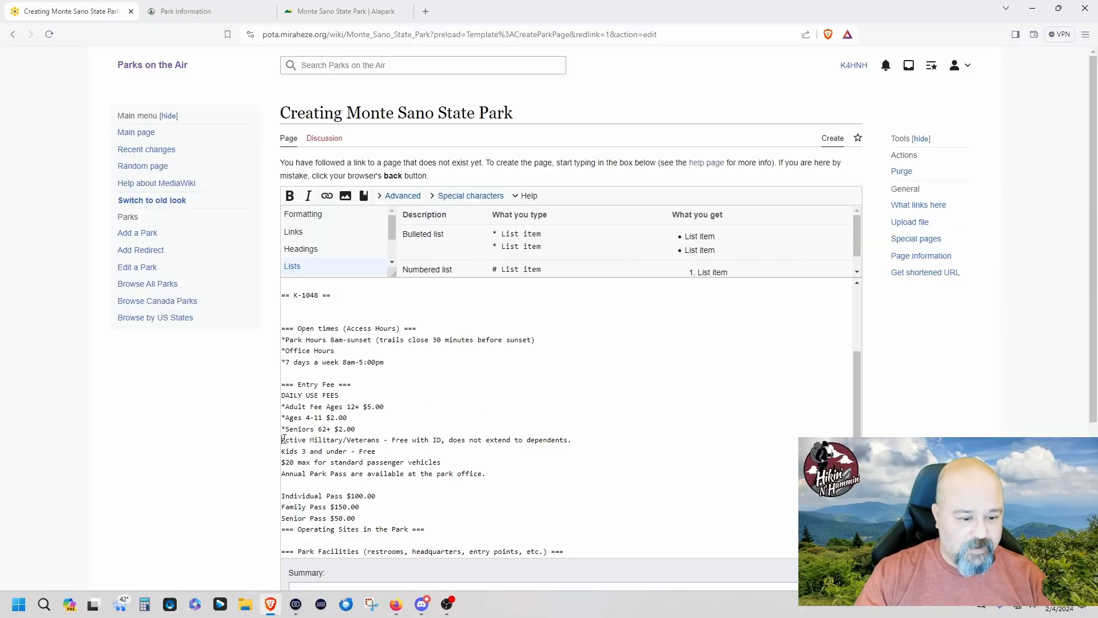
{"action": "type", "text": "*"}
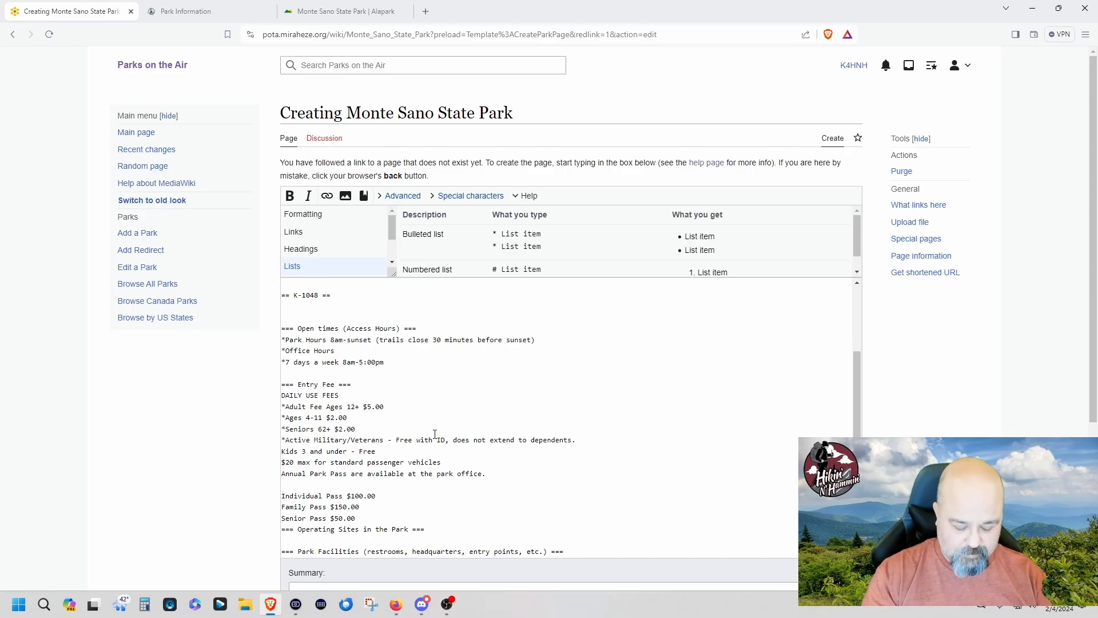
{"action": "type", "text": "*"}
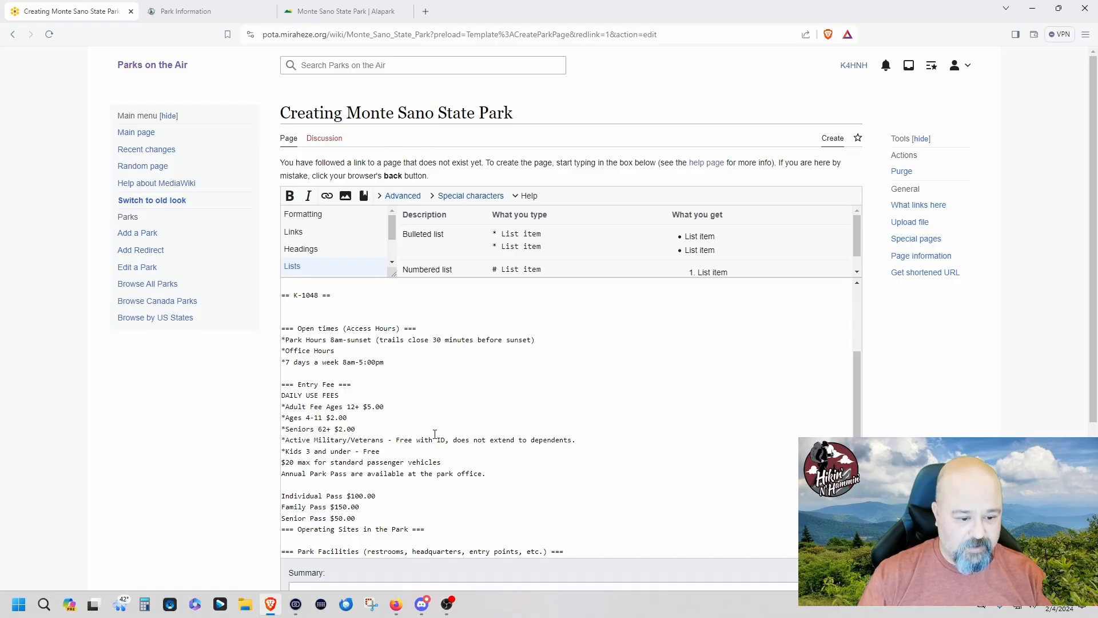
- Add a blank line above the "$20 max for standard passenger vehicles" line and remove the blank line above Individual Pass
{"action": "type", "text": "\\"}
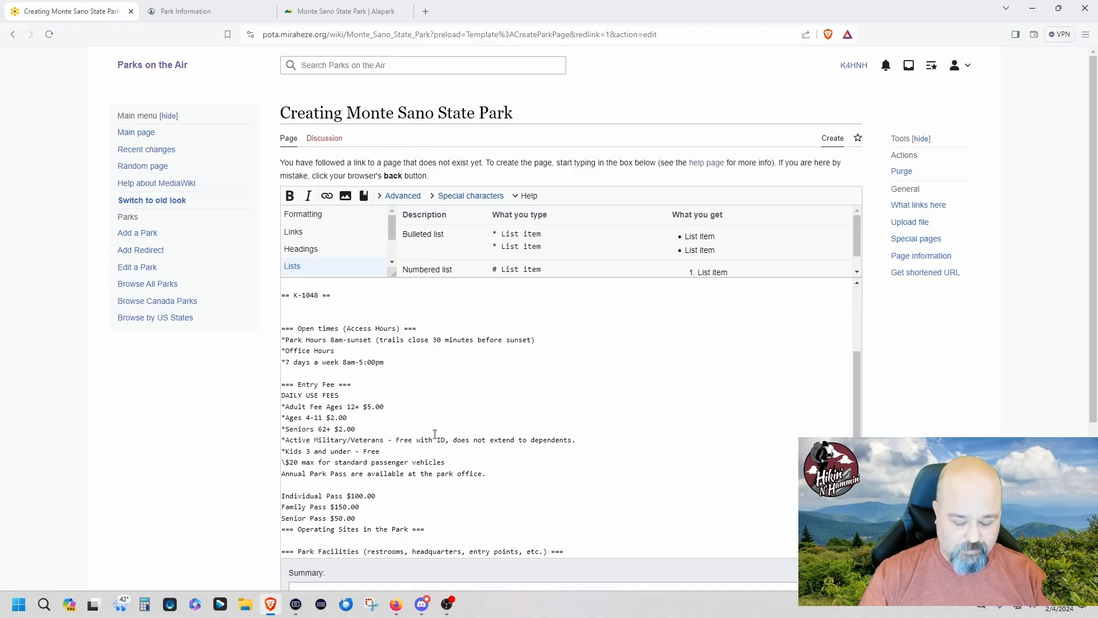
{"action": "key", "text": "BackSpace"}
{"action": "key", "text": "Return"}
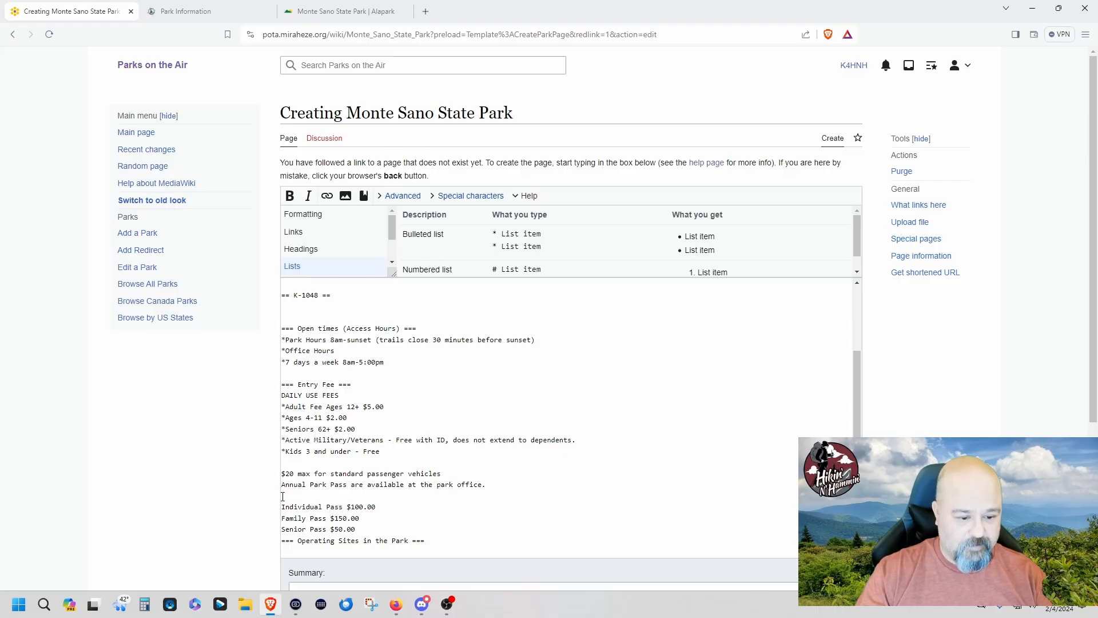
{"action": "key", "text": "BackSpace"}
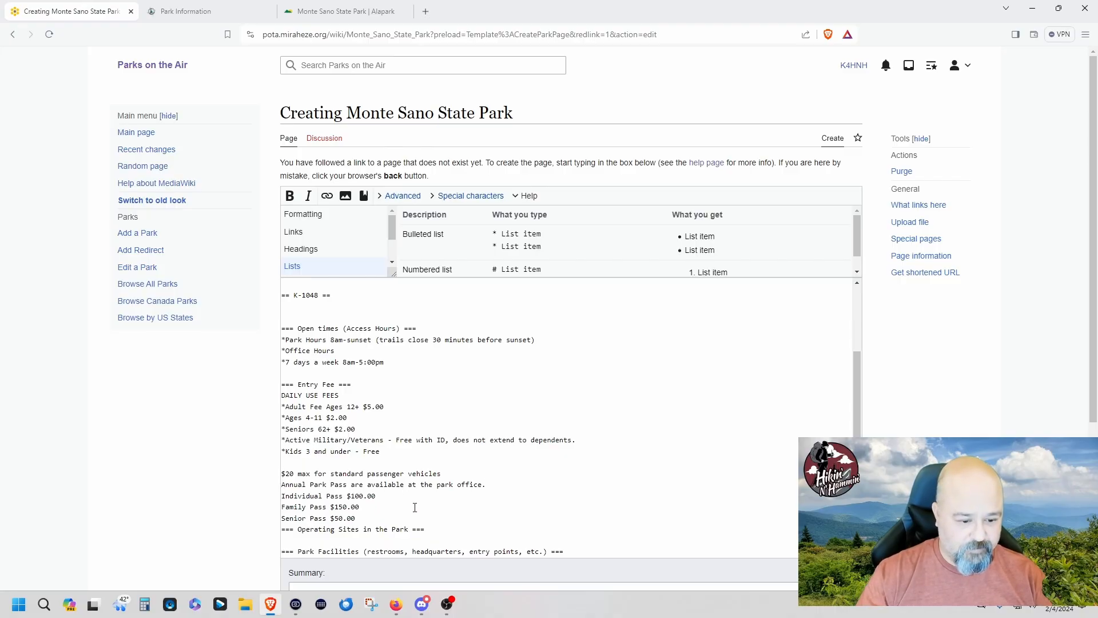
- Start the Individual Pass, Family Pass and Senior Pass lines with an asterisk to make them bullets
{"action": "left_click", "coordinate": [282, 496]}
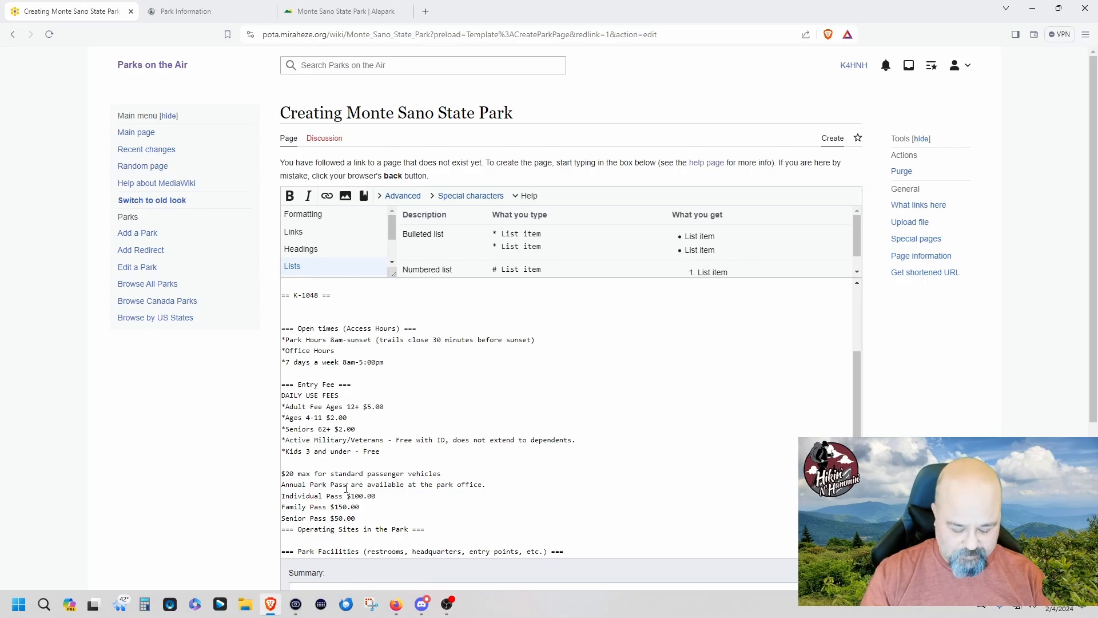
{"action": "type", "text": "*"}
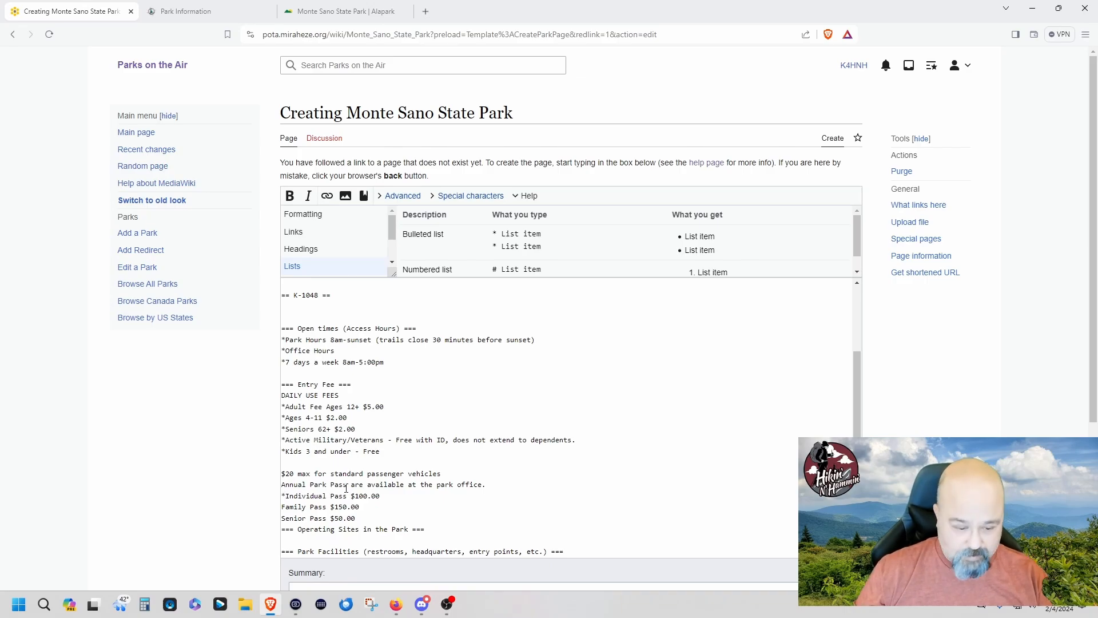
{"action": "type", "text": "*"}
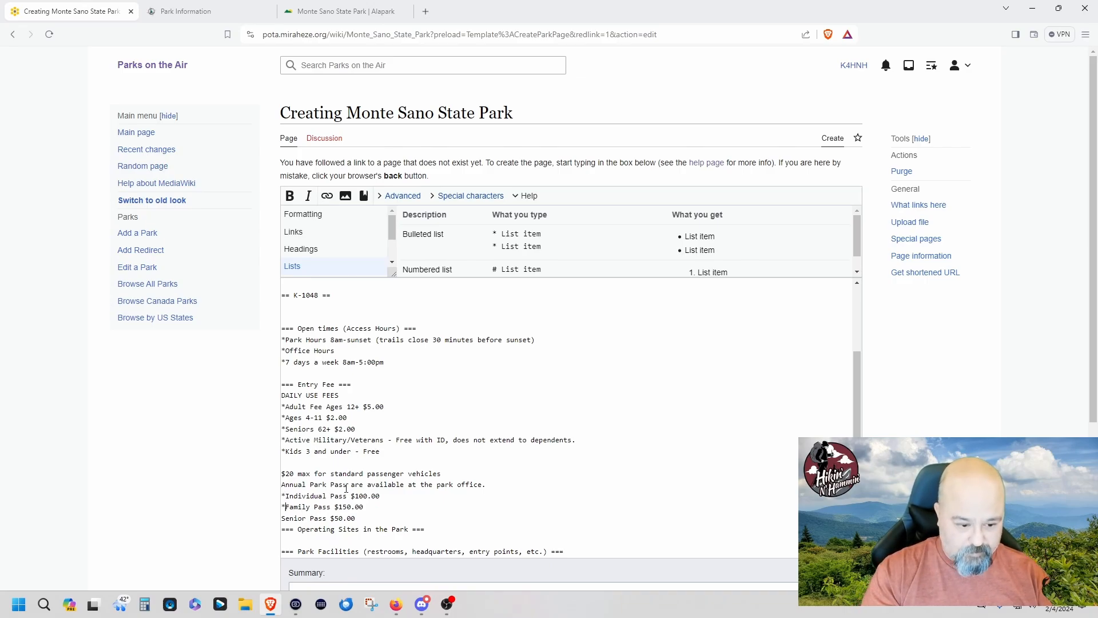
{"action": "type", "text": "*"}
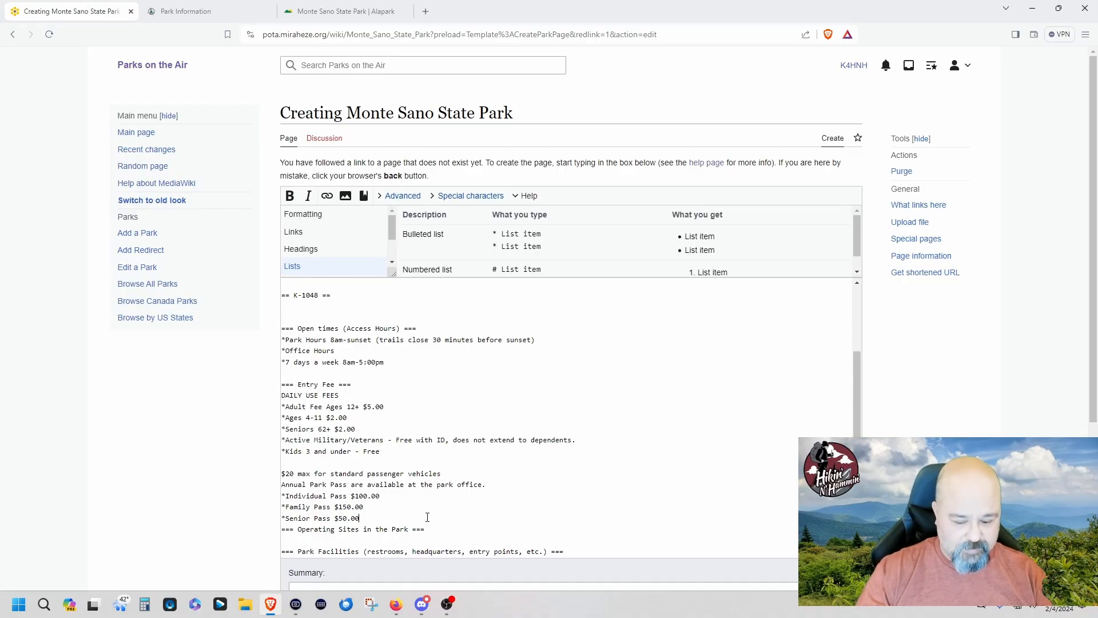
- Below the Senior Pass bullet, add "Note: Alabama State Park Passes are usable at other Alabama State Parks", followed by a blank line
{"action": "key", "text": "Return"}
{"action": "key", "text": "Return"}
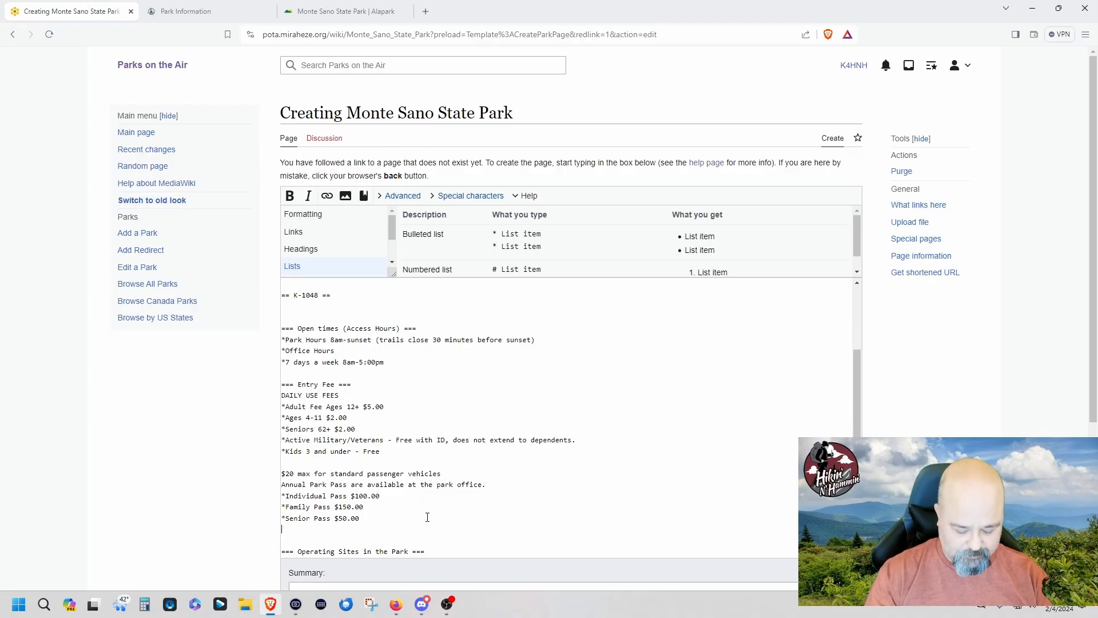
{"action": "type", "text": "Note:"}
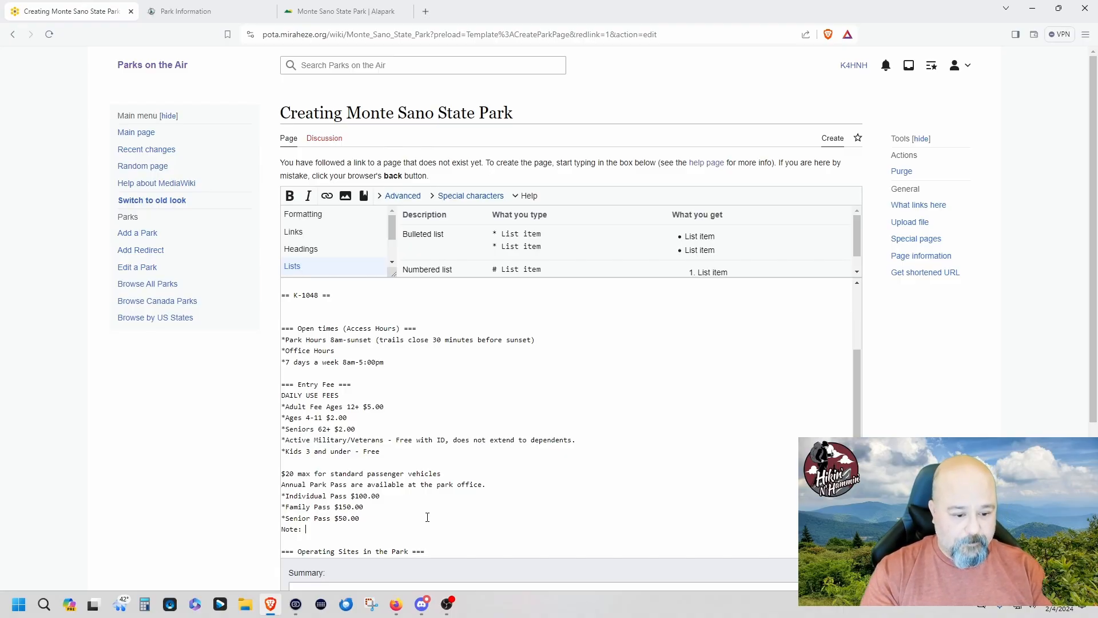
{"action": "type", "text": "Ala"}
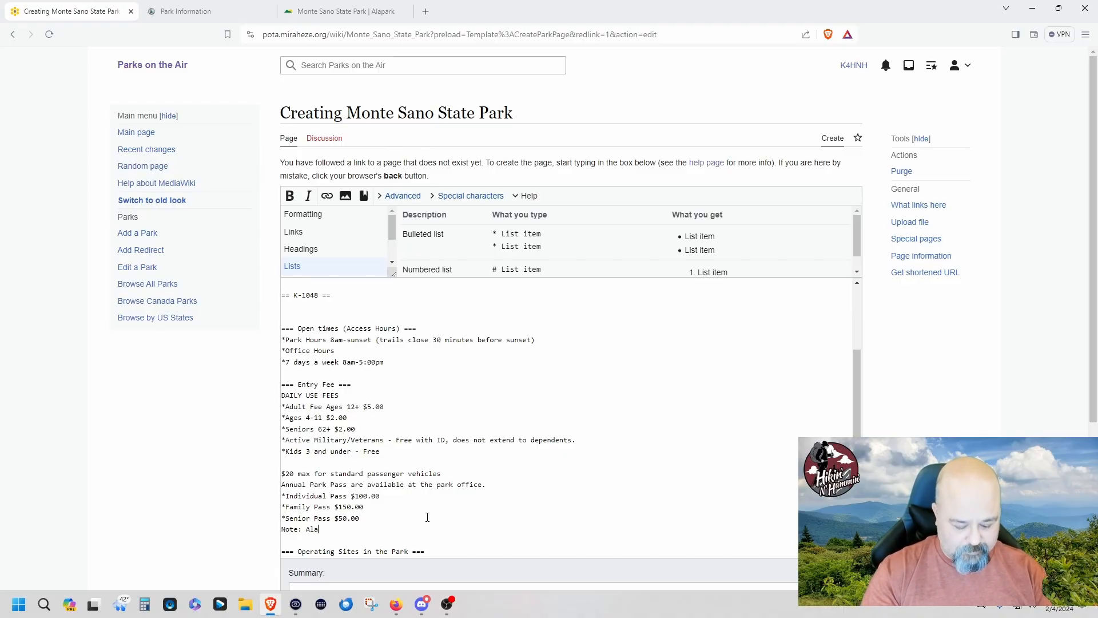
{"action": "type", "text": "bama State P"}
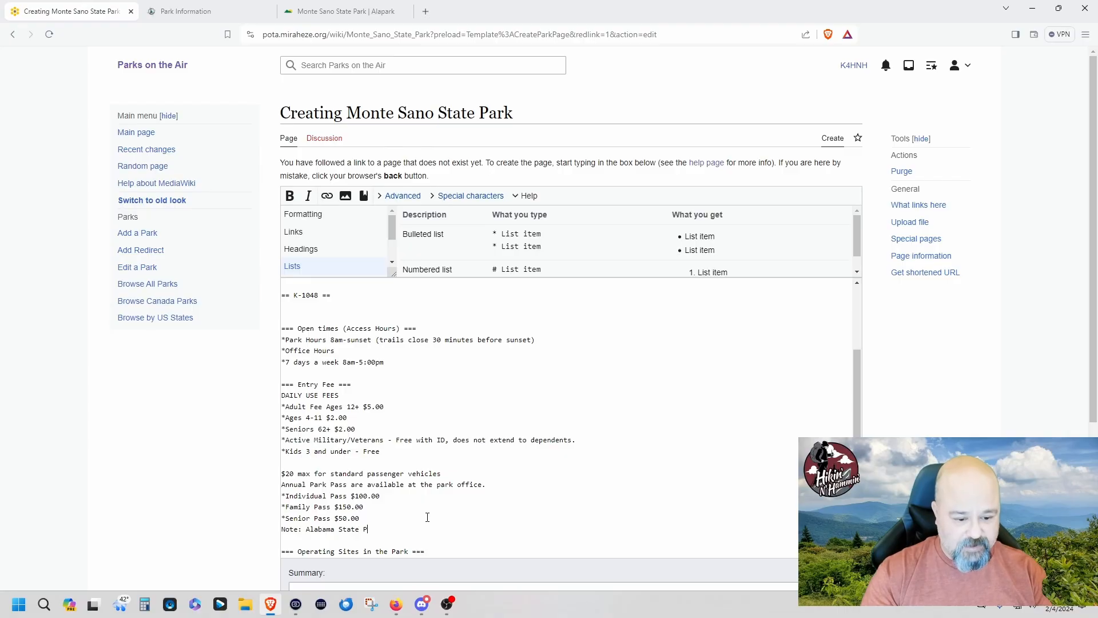
{"action": "type", "text": "ark Passes "}
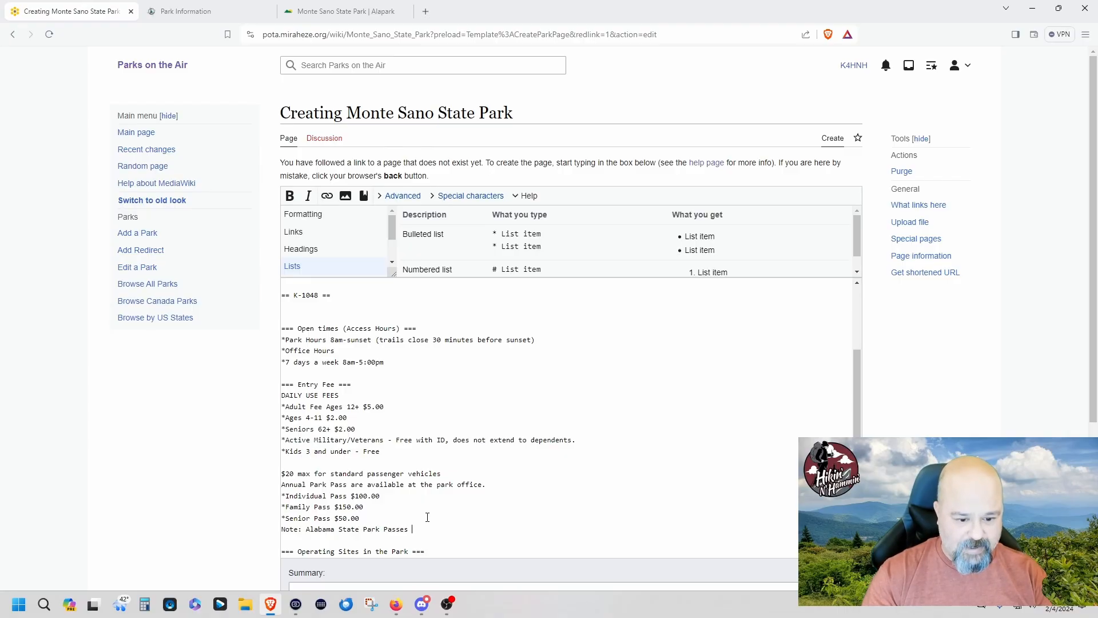
{"action": "type", "text": "are"}
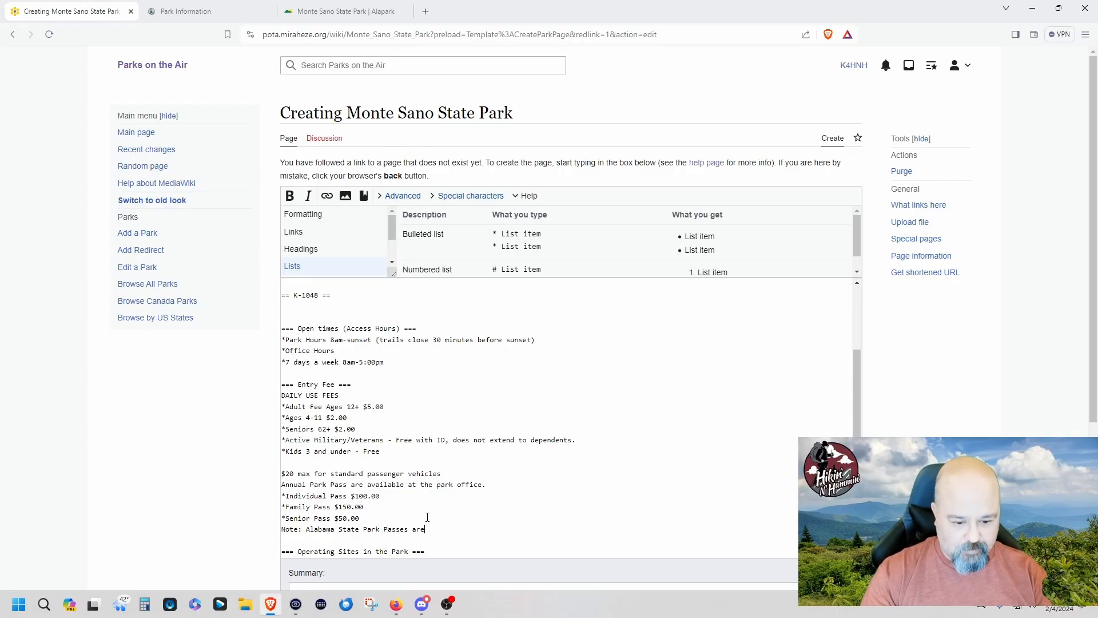
{"action": "type", "text": " us"}
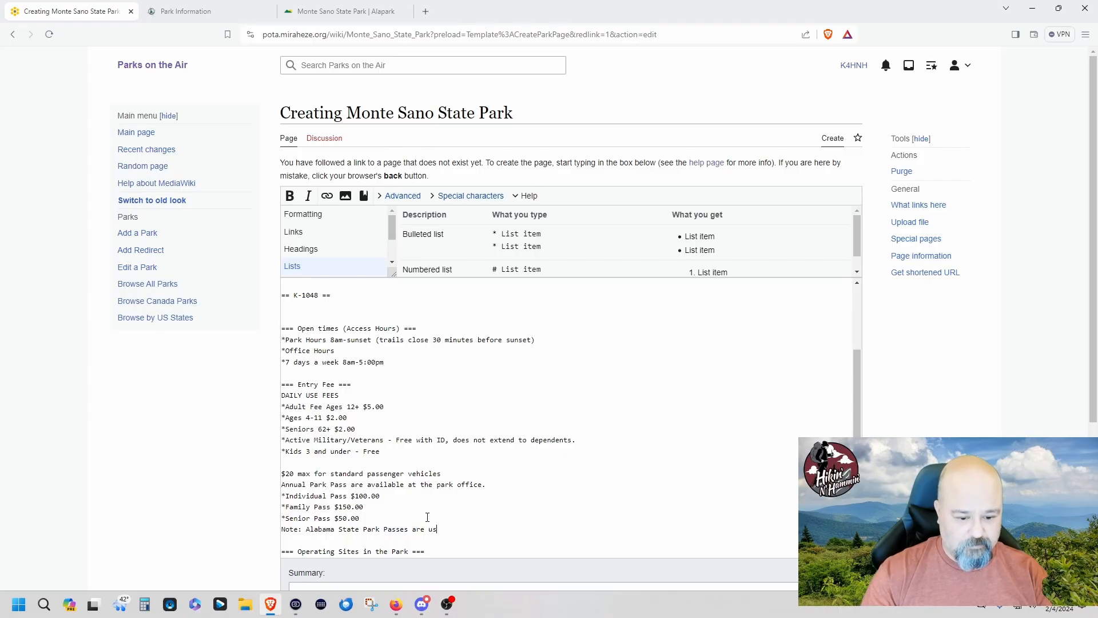
{"action": "type", "text": "able"}
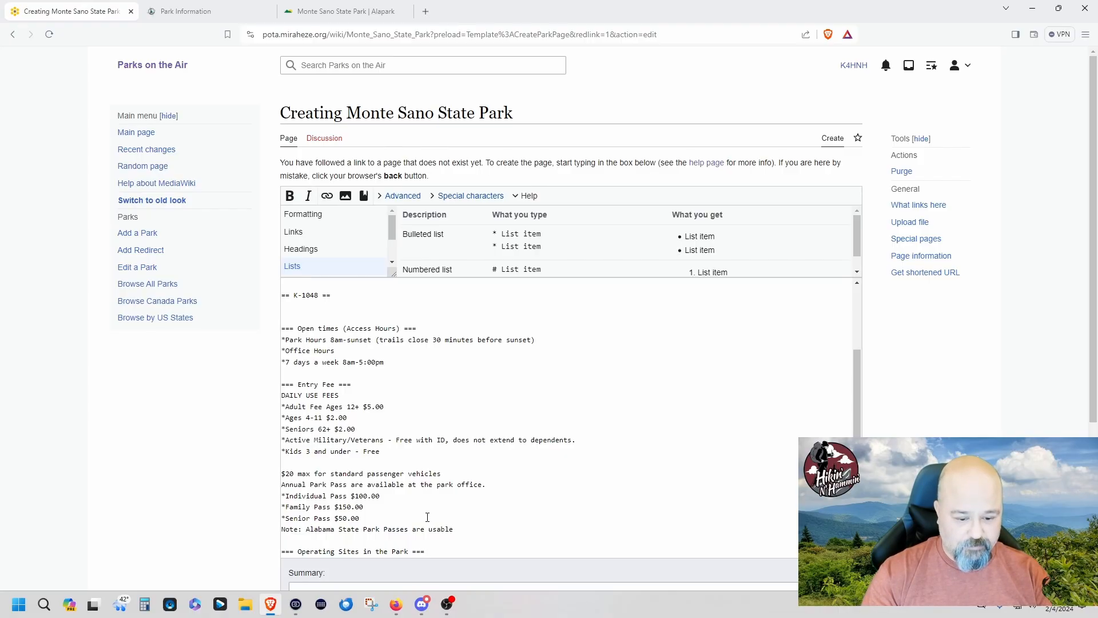
{"action": "type", "text": " at other"}
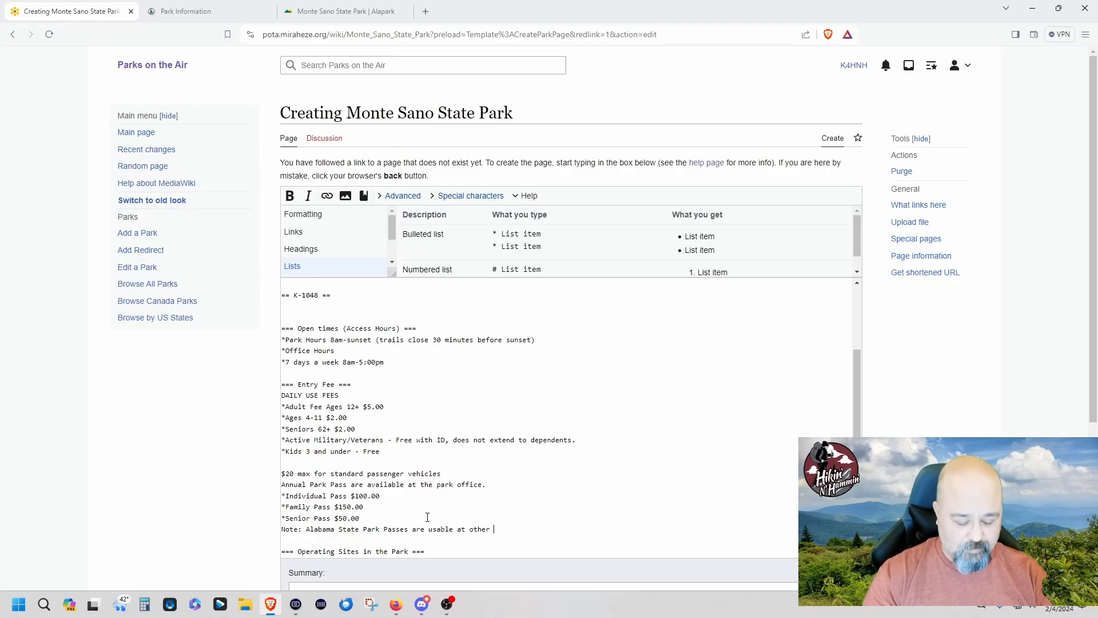
{"action": "type", "text": " Alabama"}
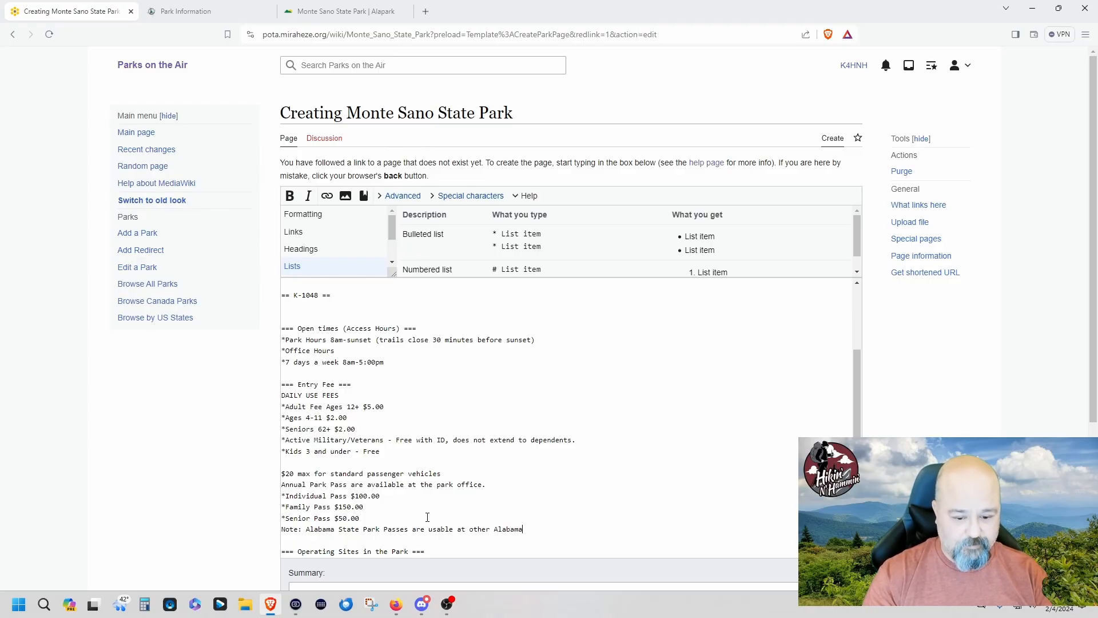
{"action": "type", "text": " State"}
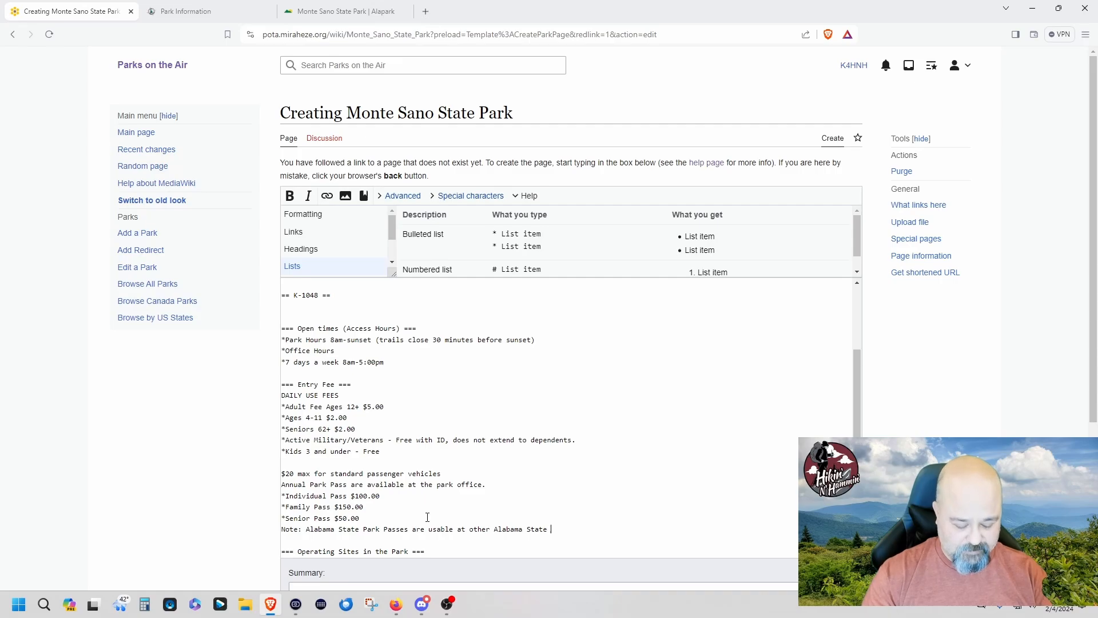
{"action": "type", "text": " Parks"}
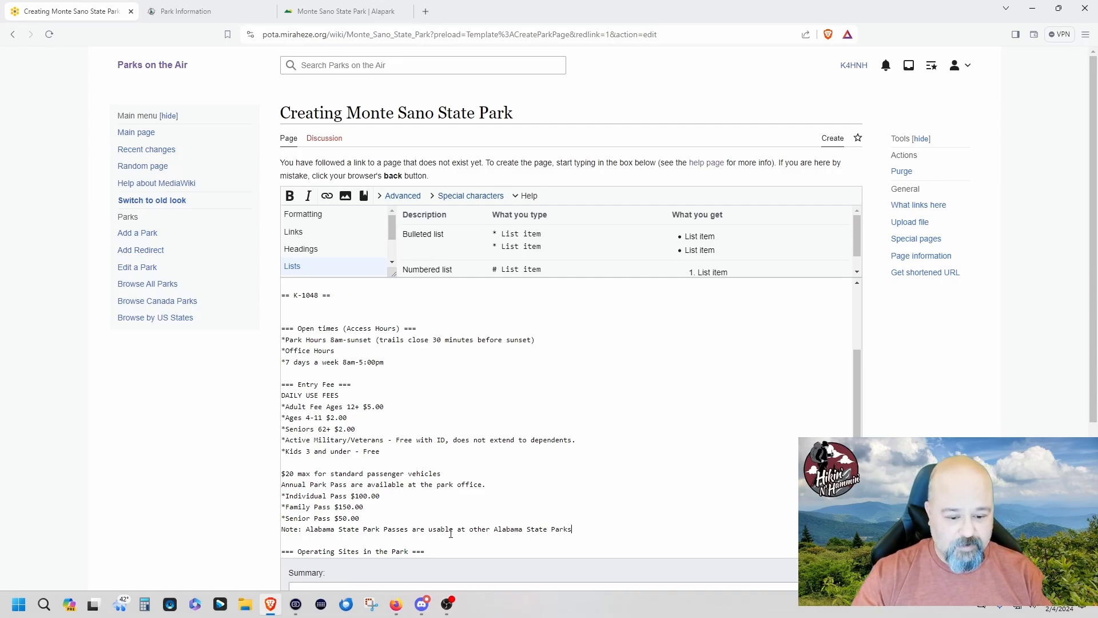
- In the park pass note, insert "issued for each individual park and are not" before "usable" and end the sentence with a period
{"action": "left_click", "coordinate": [429, 530]}
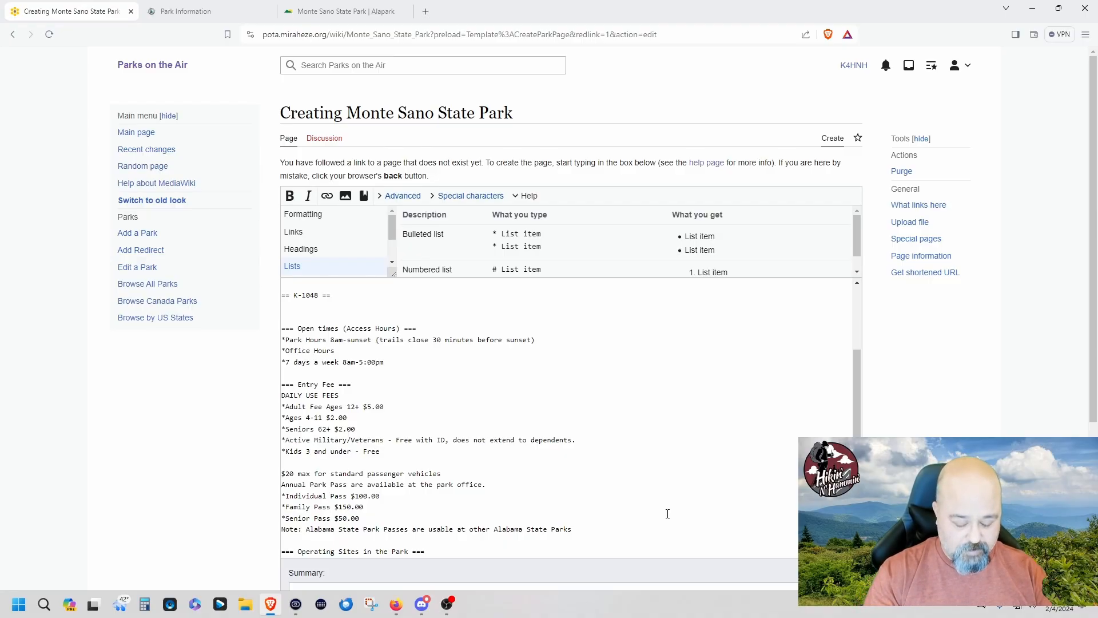
{"action": "type", "text": "issued "}
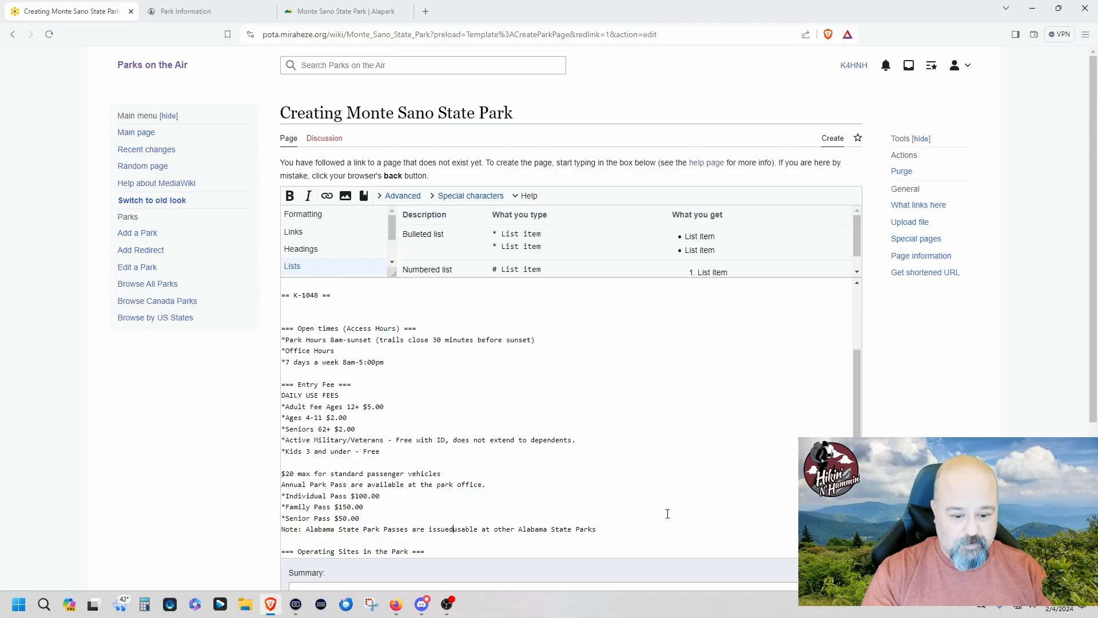
{"action": "type", "text": "for eac"}
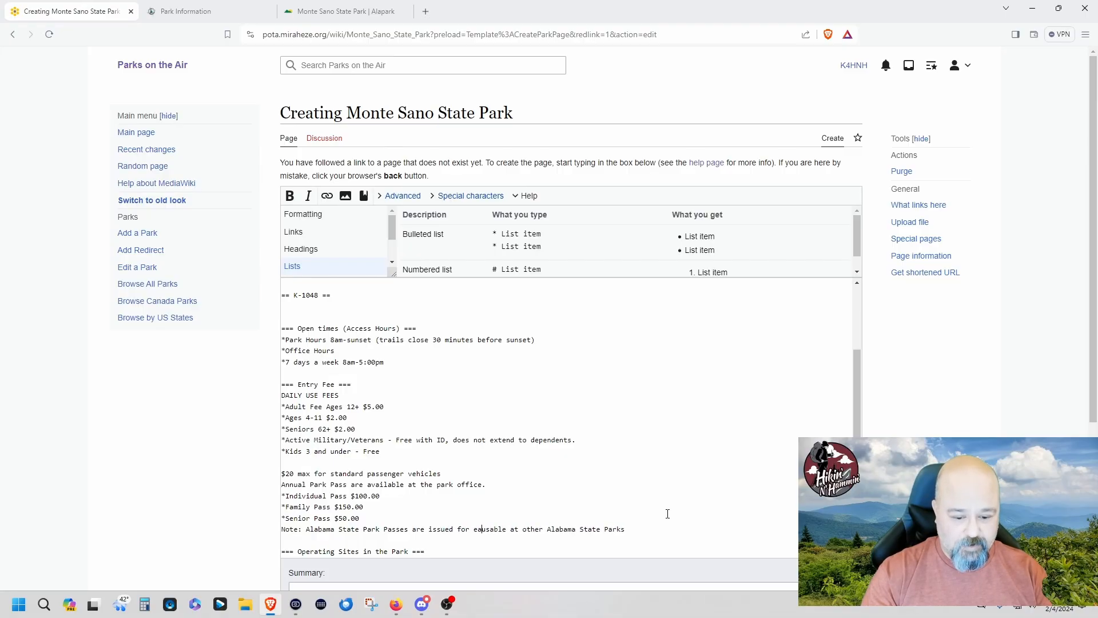
{"action": "type", "text": "h indivi"}
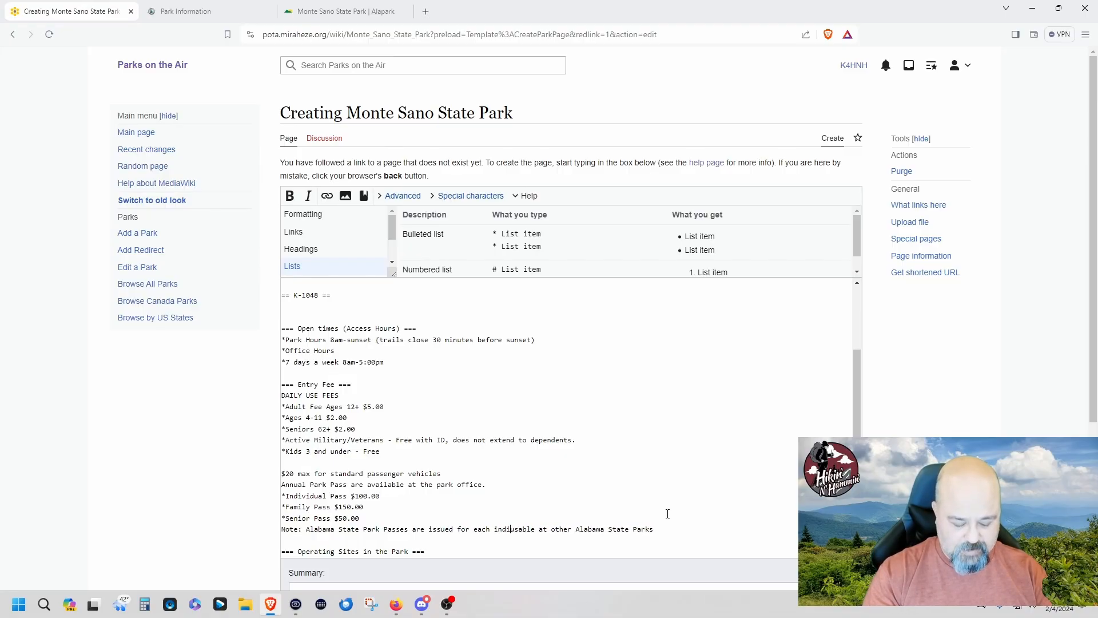
{"action": "type", "text": "dual "}
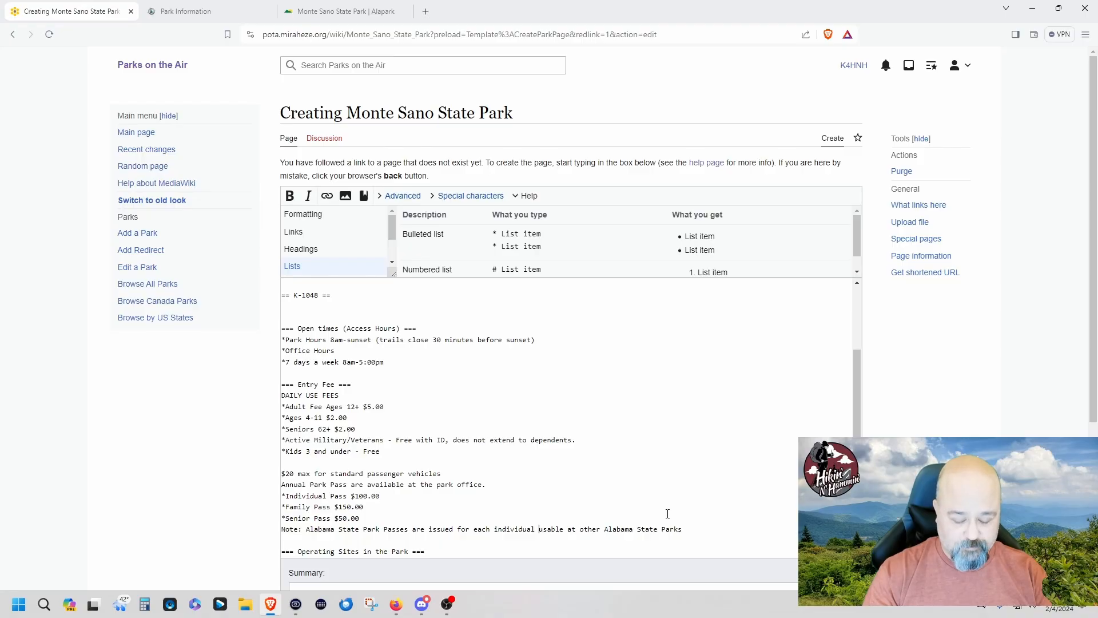
{"action": "type", "text": "park and a"}
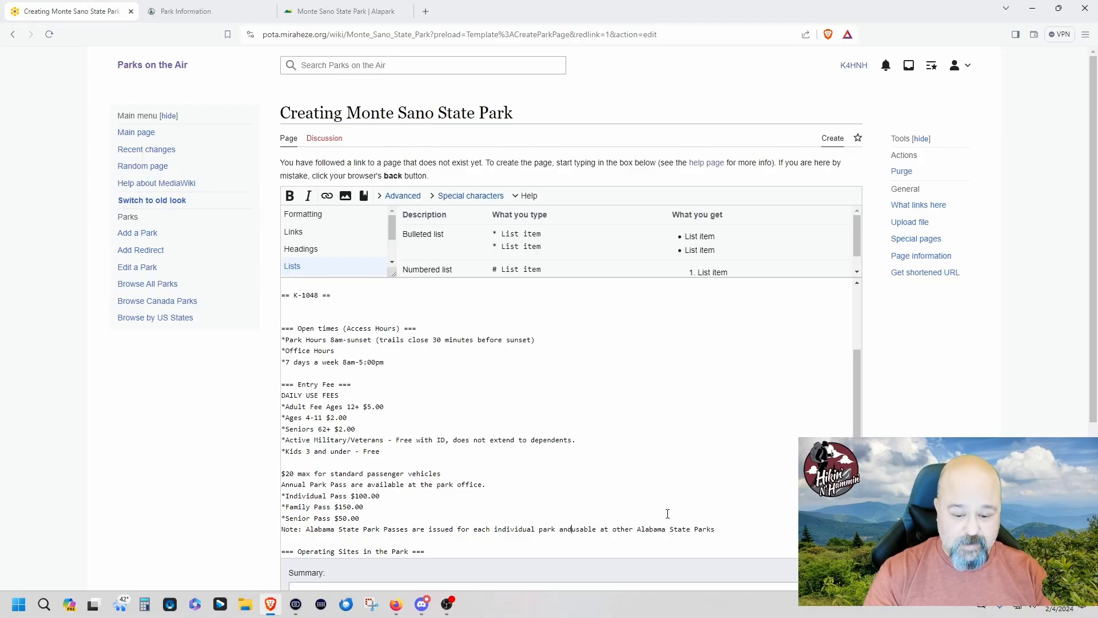
{"action": "type", "text": "re not usable at other Alabama State Parks"}
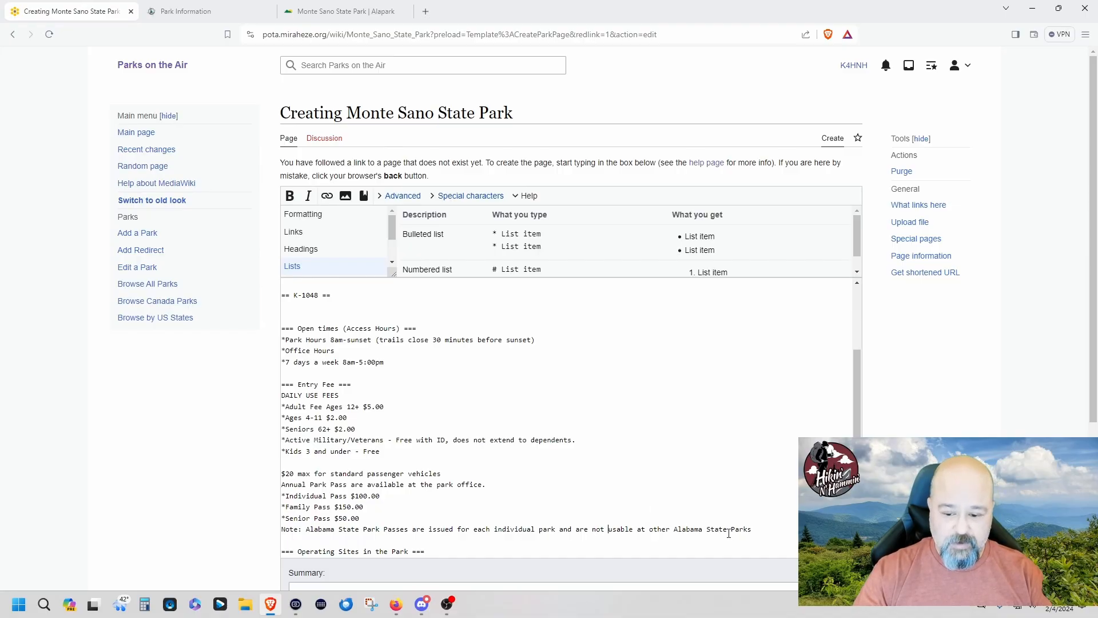
{"action": "type", "text": "."}
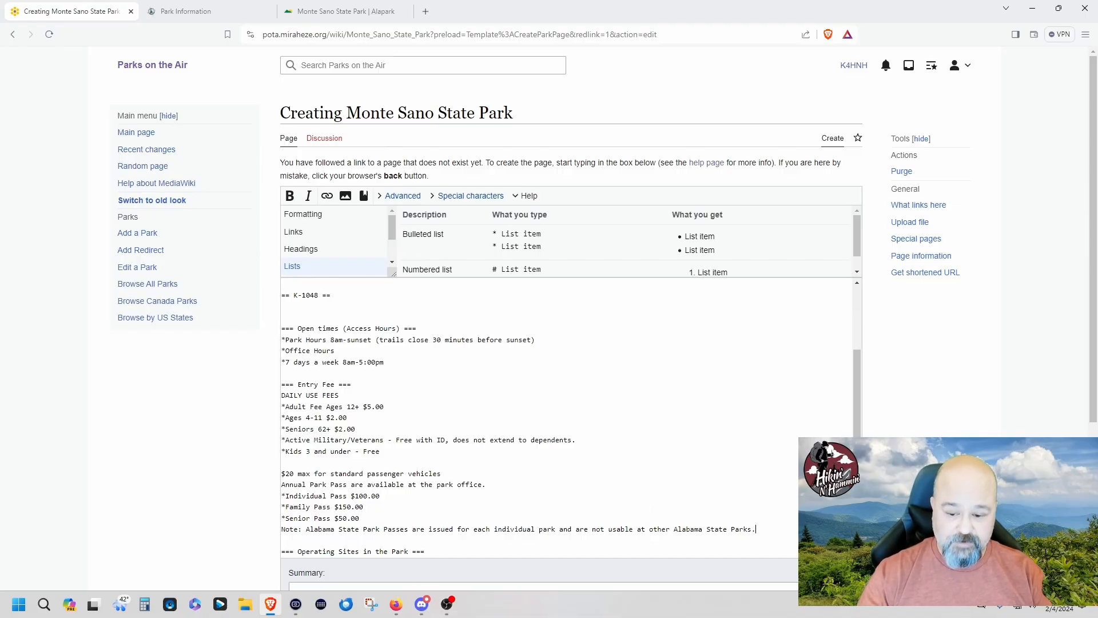
- Under the Cellular Phone Coverage heading, enter "Varies by location and carrier"
{"action": "scroll", "coordinate": [587, 370], "scroll_direction": "down", "scroll_amount": 4}
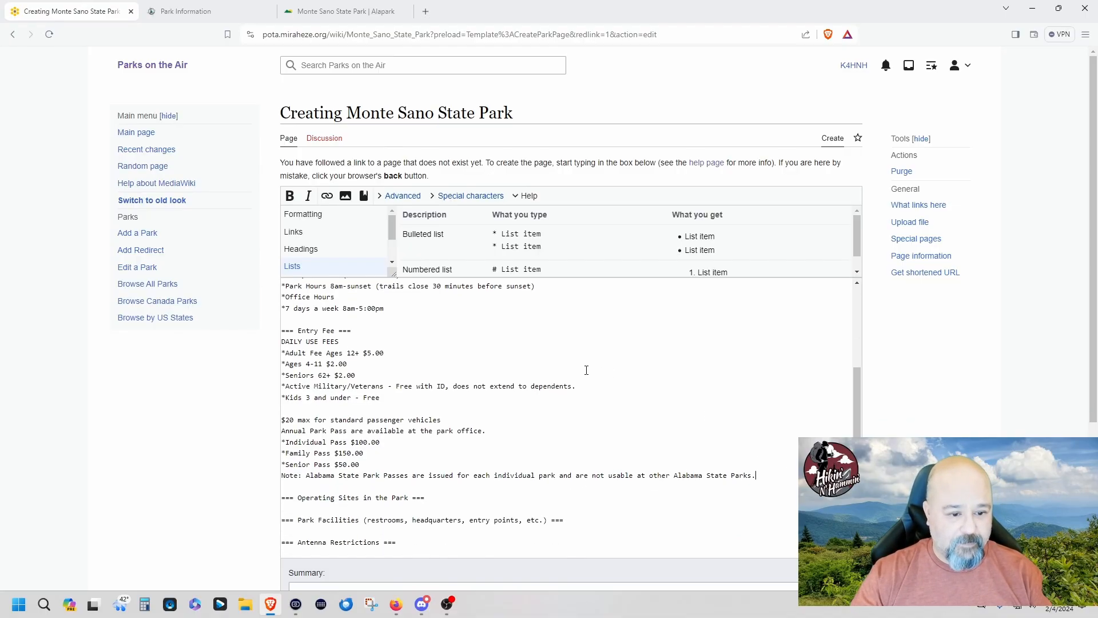
{"action": "scroll", "coordinate": [586, 370], "scroll_direction": "down", "scroll_amount": 1}
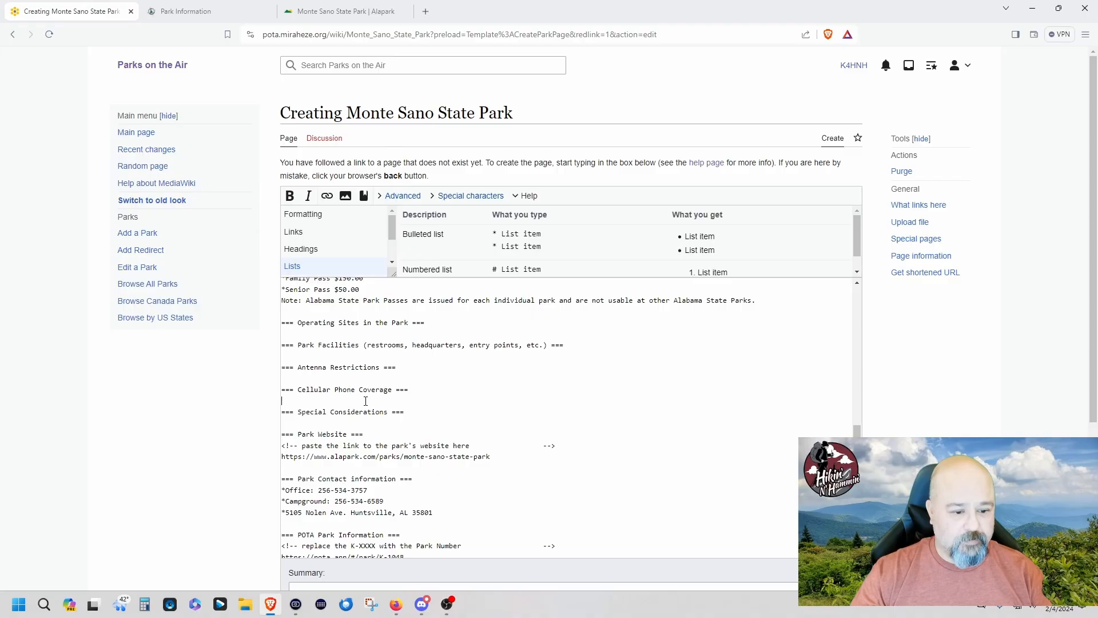
{"action": "type", "text": "Varies"}
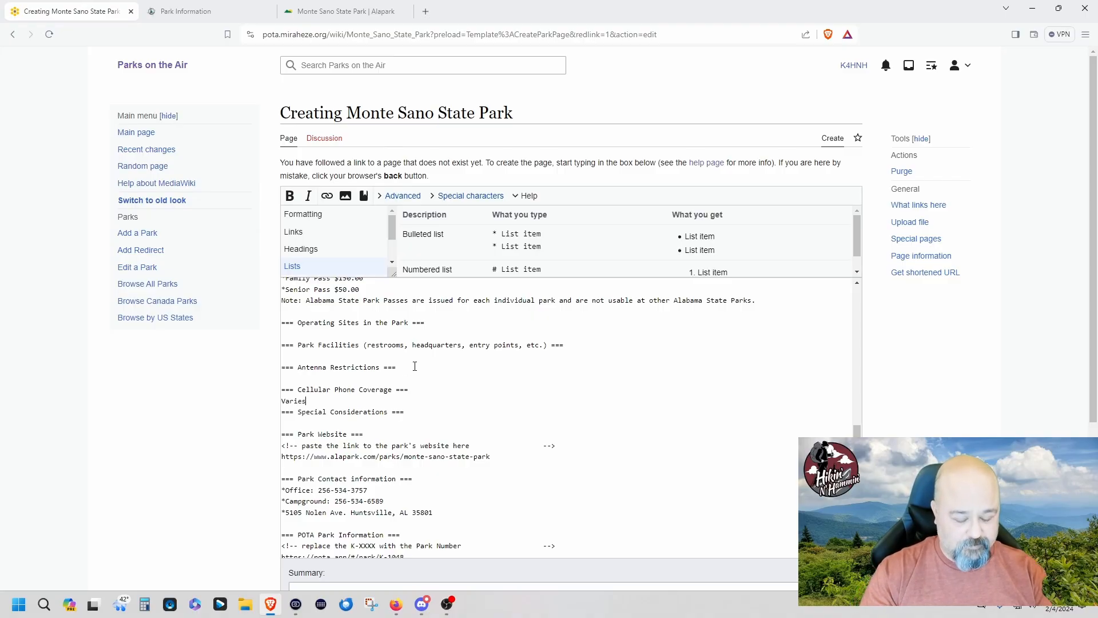
{"action": "type", "text": " by "}
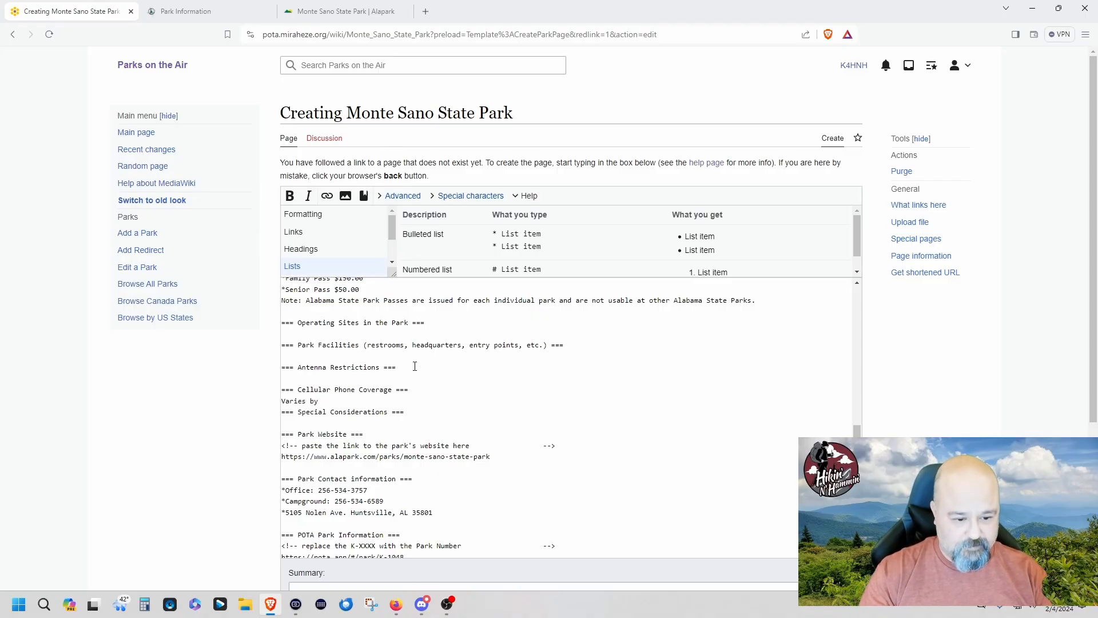
{"action": "type", "text": "location wit"}
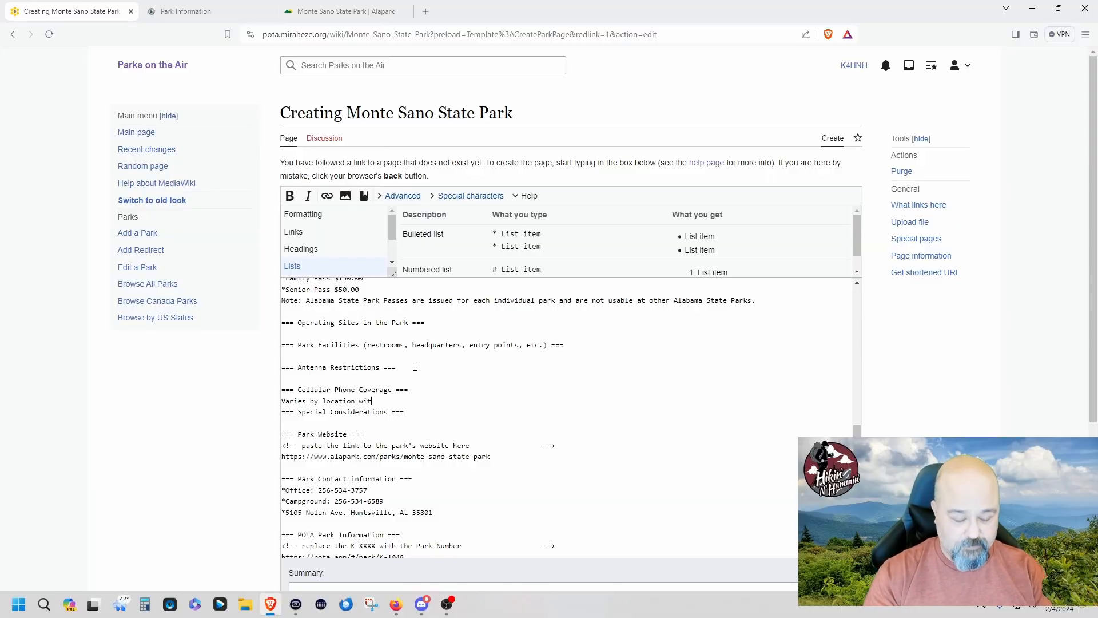
{"action": "key", "text": "BackSpace"}
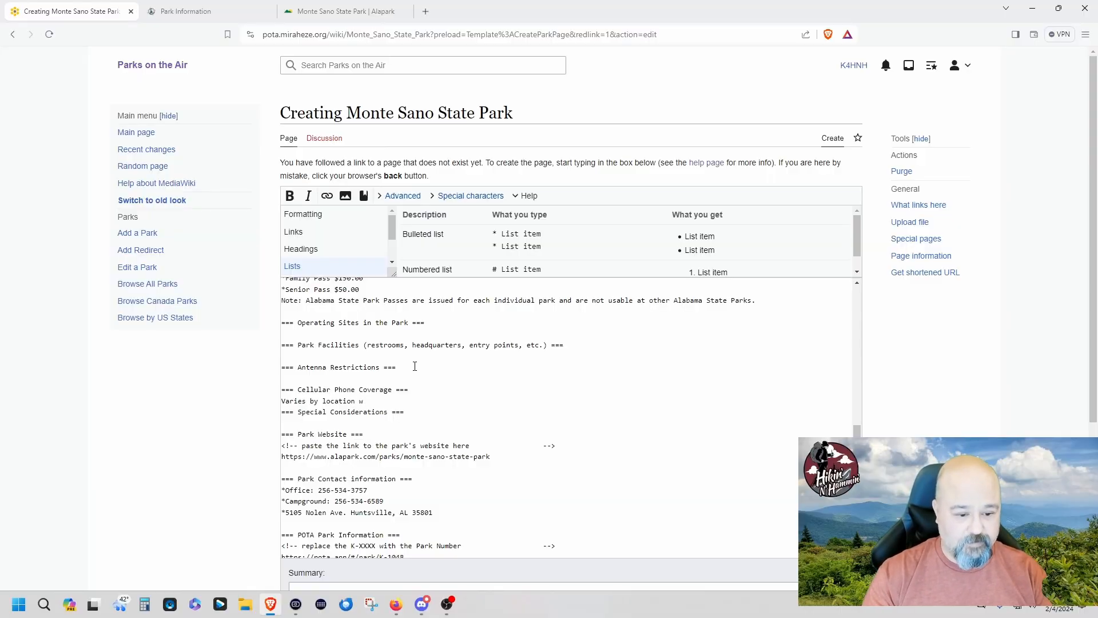
{"action": "type", "text": "and"}
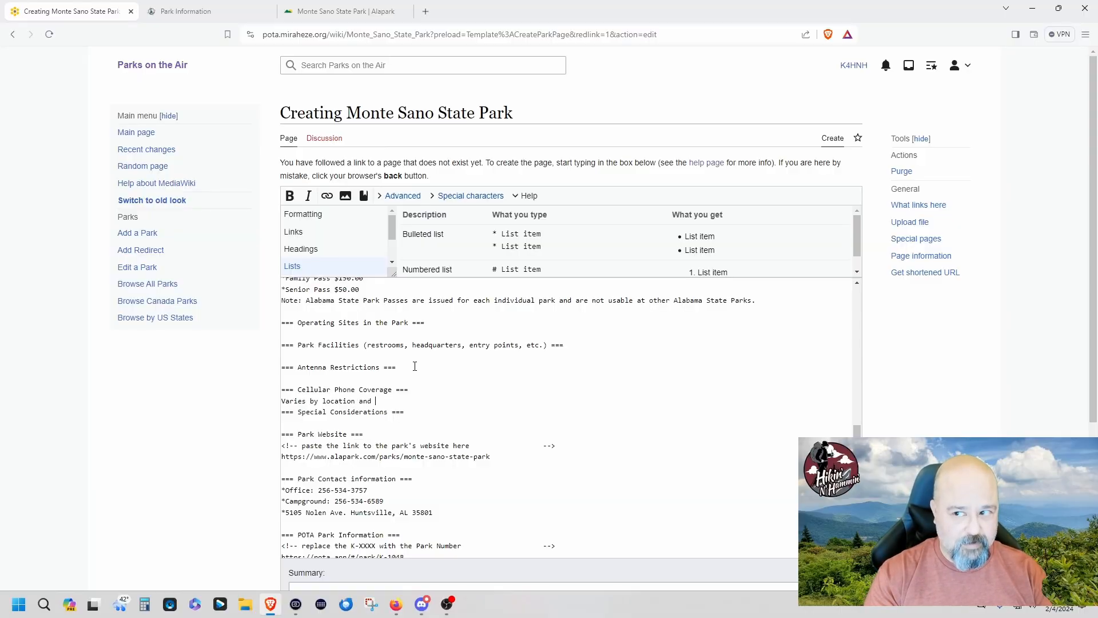
{"action": "type", "text": " carrier"}
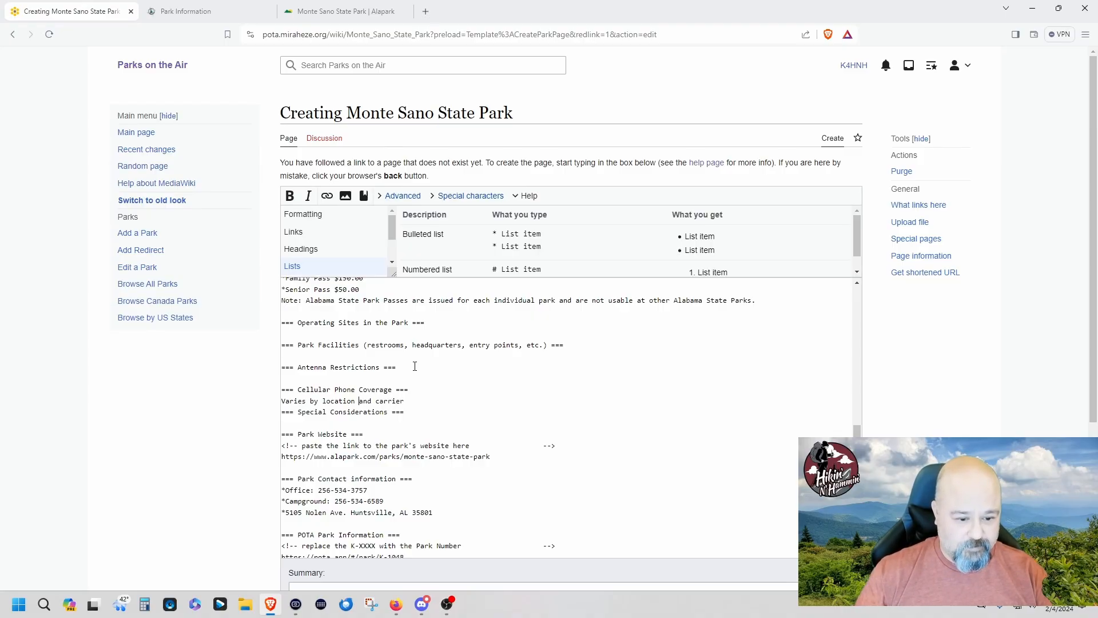
{"action": "type", "text": "inside the p"}
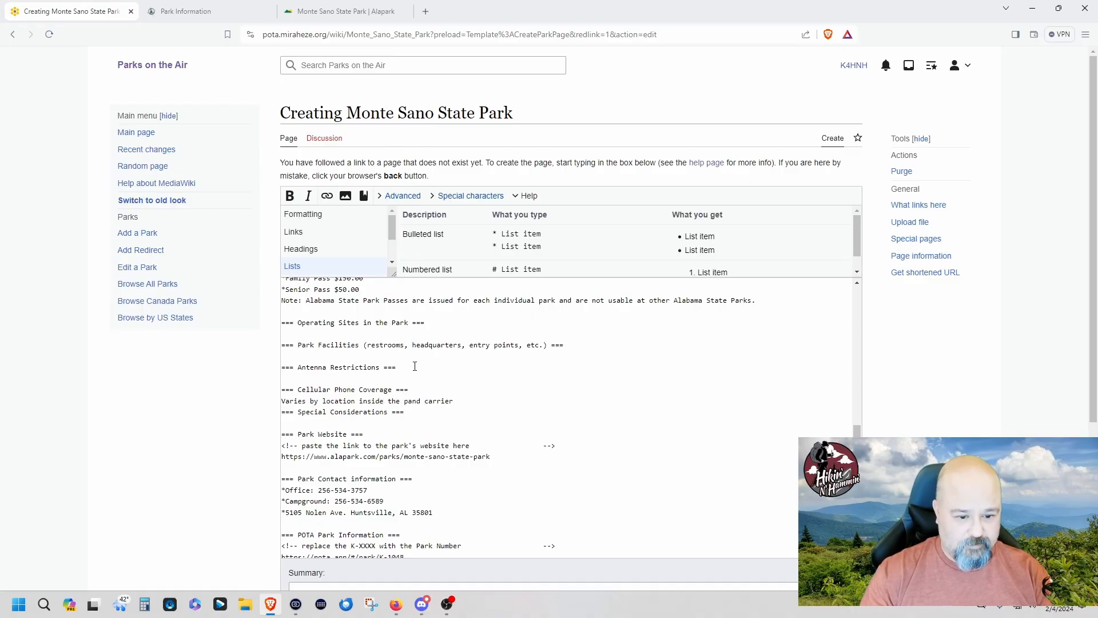
{"action": "key", "text": "BackSpace"}
{"action": "key", "text": "BackSpace"}
{"action": "key", "text": "BackSpace"}
{"action": "key", "text": "BackSpace"}
{"action": "key", "text": "BackSpace"}
{"action": "key", "text": "BackSpace"}
{"action": "key", "text": "BackSpace"}
{"action": "key", "text": "BackSpace"}
{"action": "key", "text": "BackSpace"}
{"action": "key", "text": "BackSpace"}
{"action": "key", "text": "BackSpace"}
{"action": "key", "text": "BackSpace"}
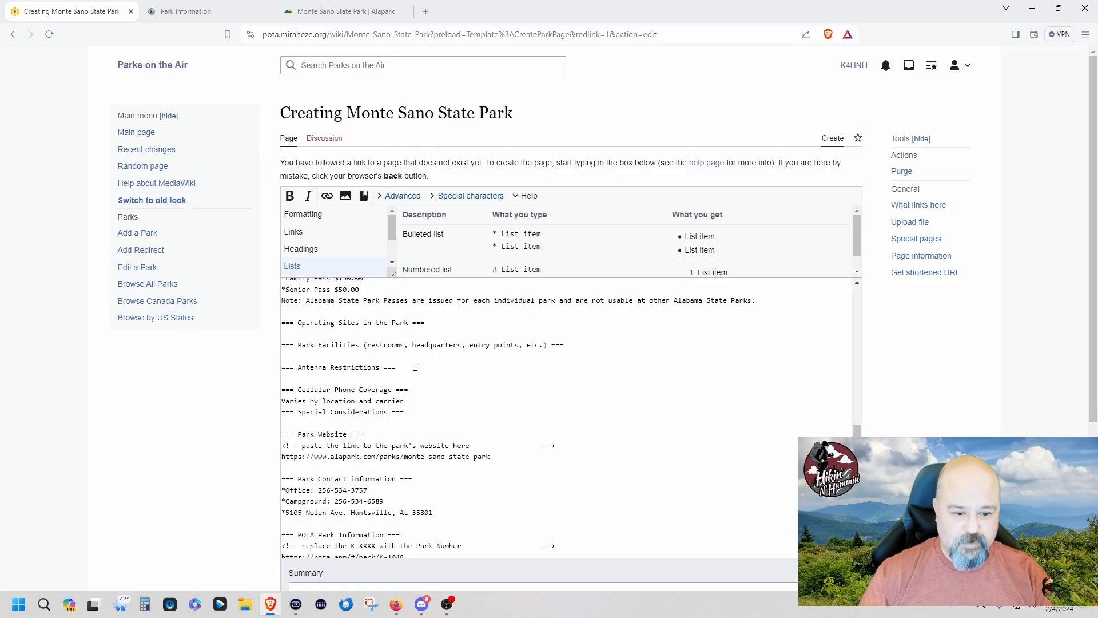
- Add a blank line between the cellular coverage text and the Special Considerations heading
{"action": "key", "text": "Return"}
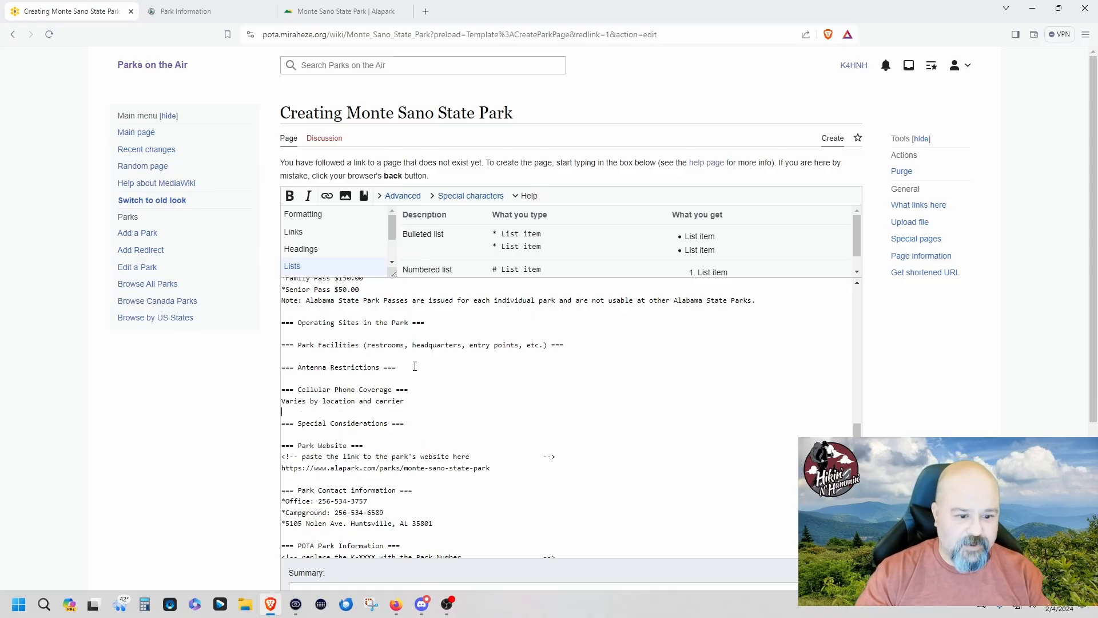
- Review the page source from the park number heading through the POTA Park Information section for sections that still need filling in
{"action": "scroll", "coordinate": [432, 436], "scroll_direction": "up", "scroll_amount": 1}
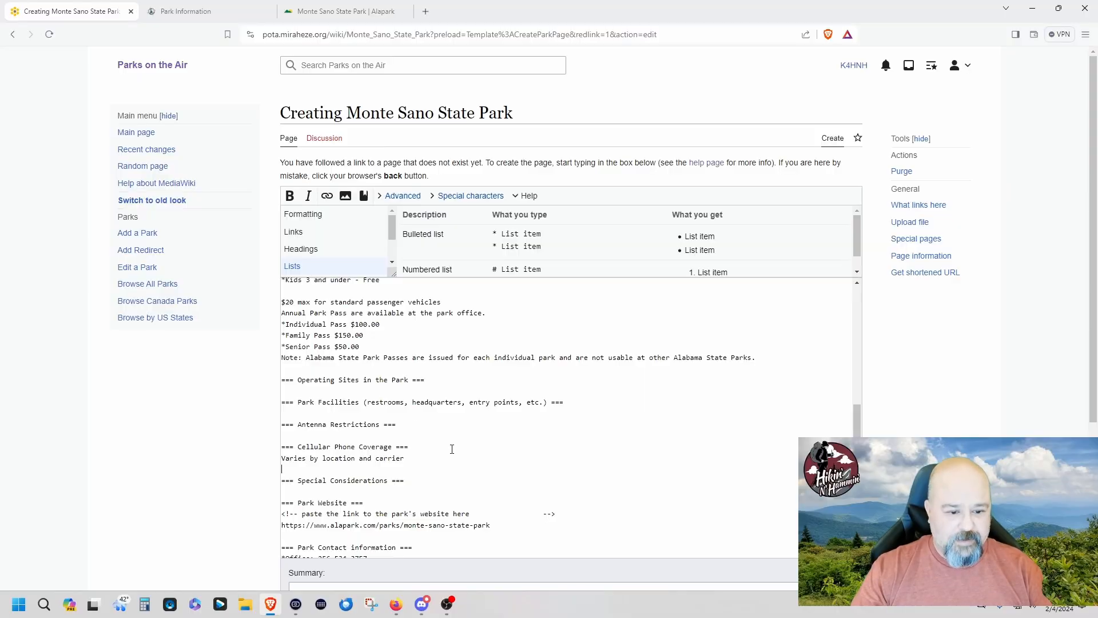
{"action": "scroll", "coordinate": [451, 449], "scroll_direction": "up", "scroll_amount": 4}
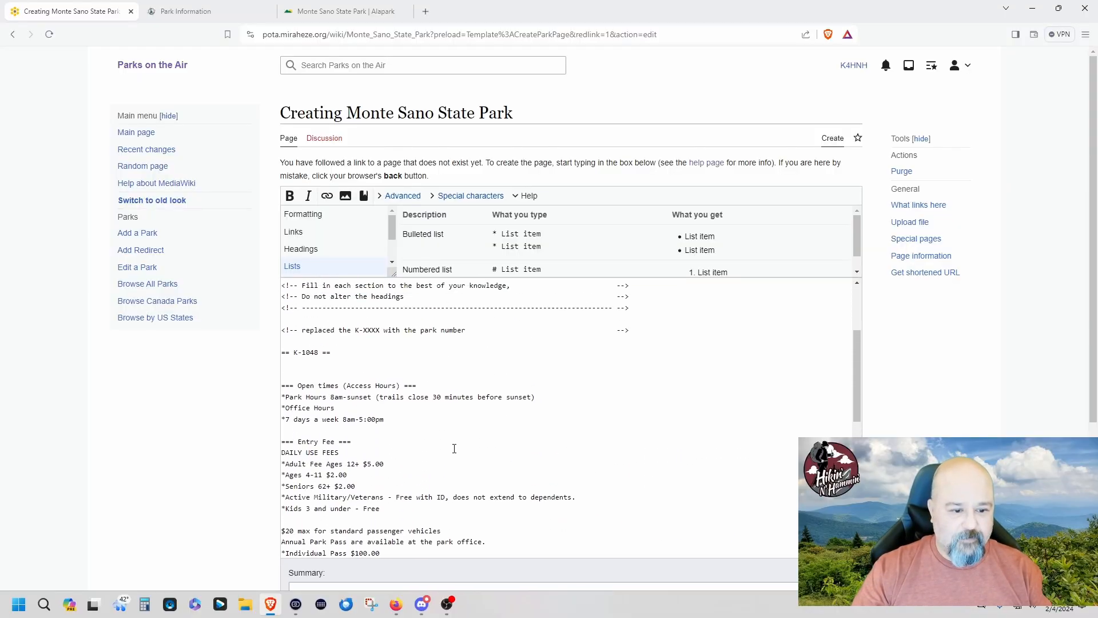
{"action": "scroll", "coordinate": [454, 449], "scroll_direction": "down", "scroll_amount": 1}
{"action": "scroll", "coordinate": [454, 448], "scroll_direction": "down", "scroll_amount": 1}
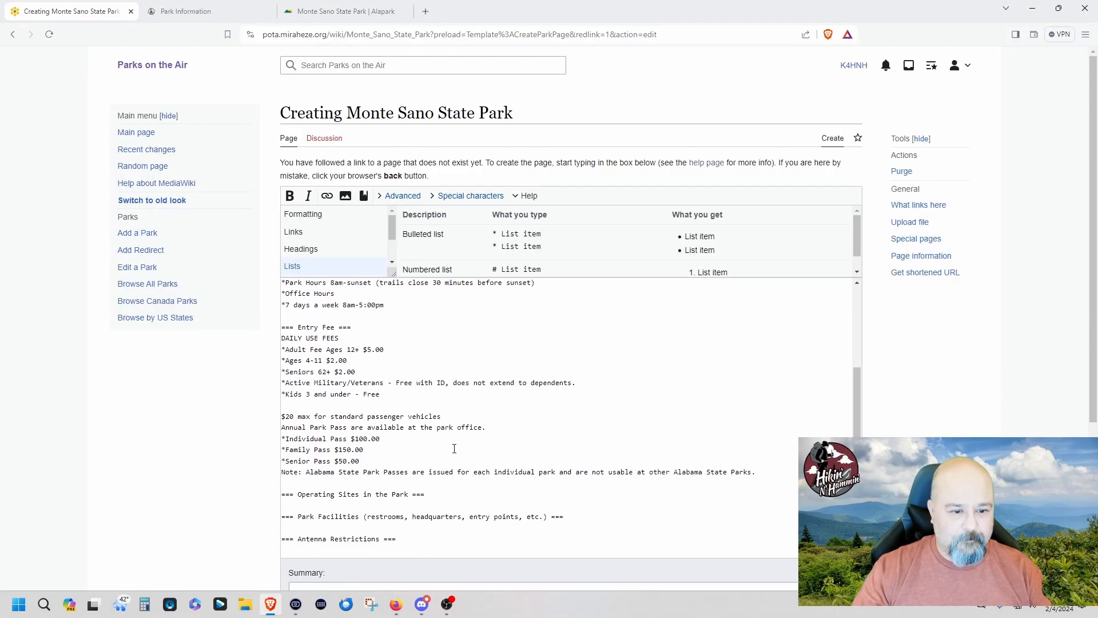
{"action": "scroll", "coordinate": [454, 449], "scroll_direction": "up", "scroll_amount": 1}
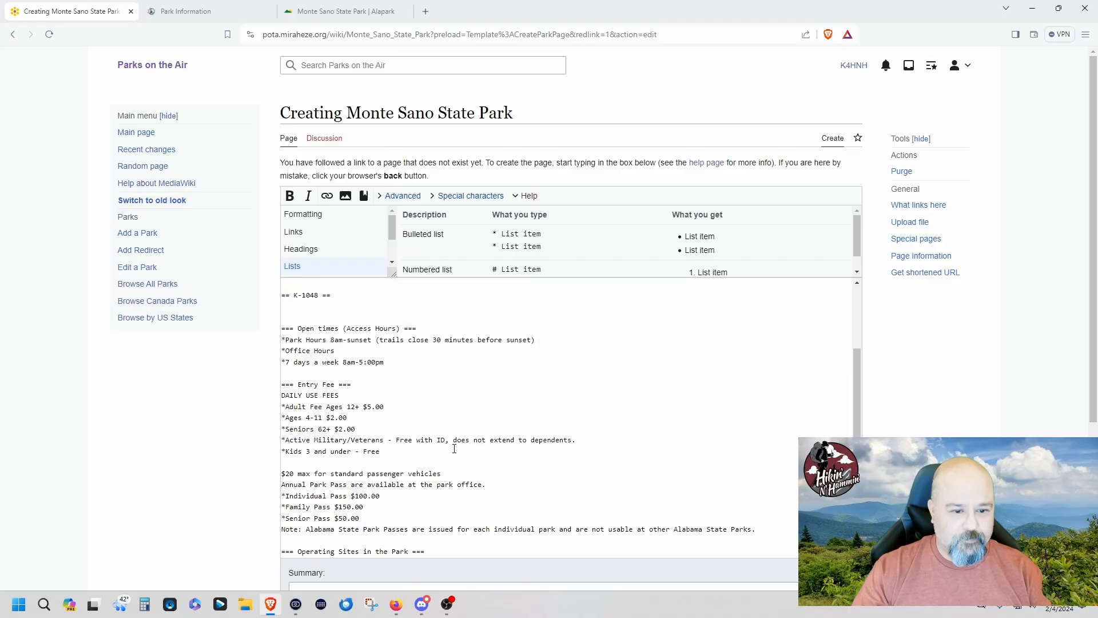
{"action": "scroll", "coordinate": [439, 398], "scroll_direction": "down", "scroll_amount": 4}
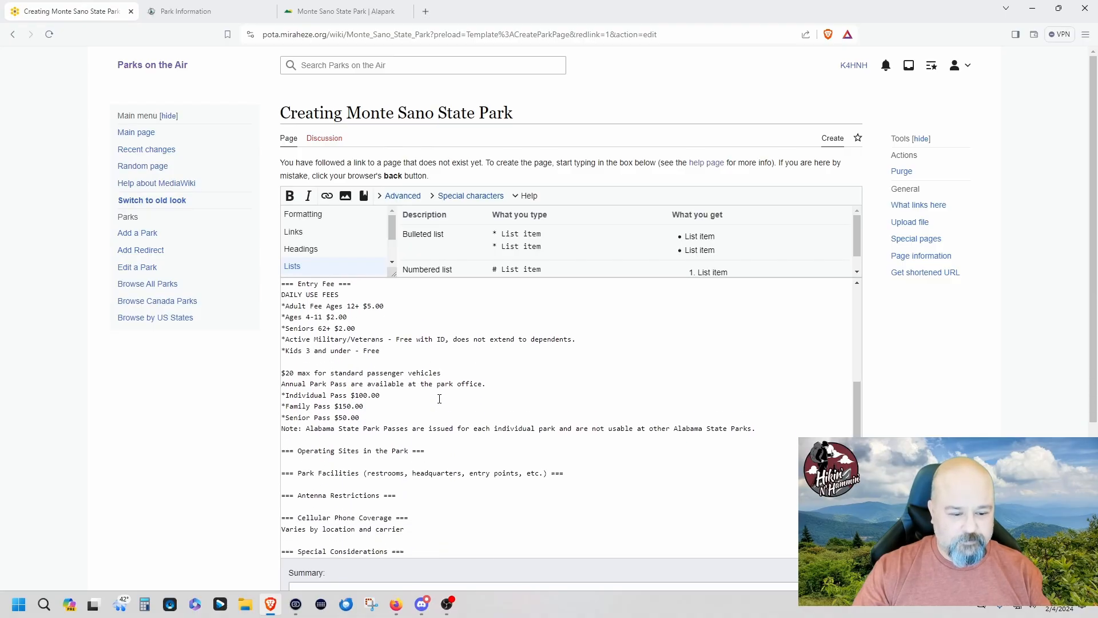
{"action": "scroll", "coordinate": [439, 398], "scroll_direction": "down", "scroll_amount": 1}
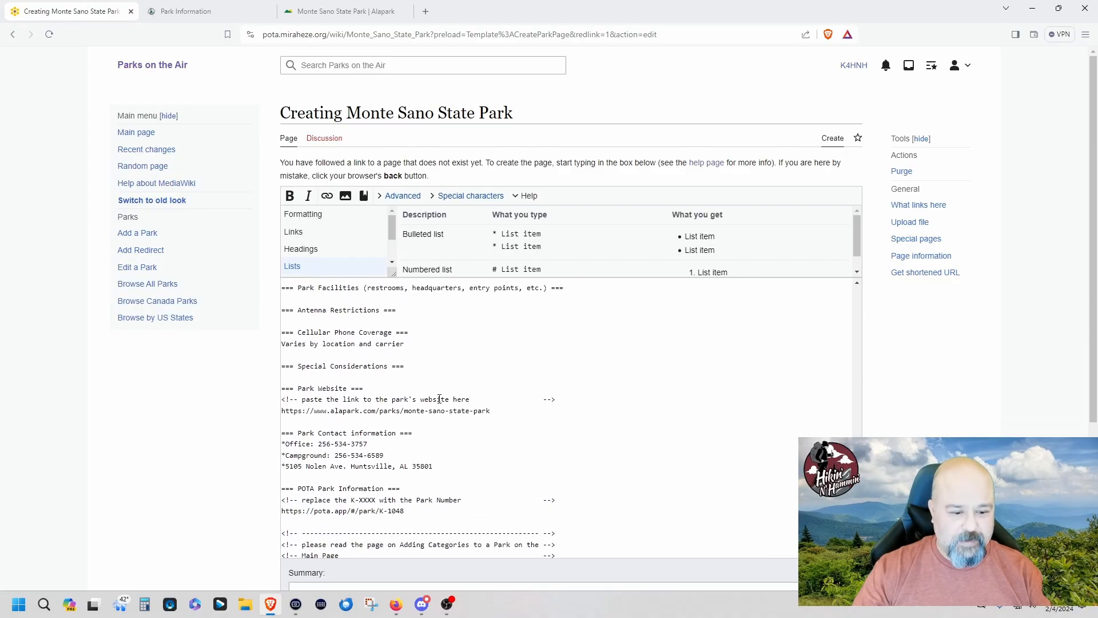
{"action": "scroll", "coordinate": [438, 418], "scroll_direction": "up", "scroll_amount": 5}
{"action": "scroll", "coordinate": [439, 418], "scroll_direction": "down", "scroll_amount": 3}
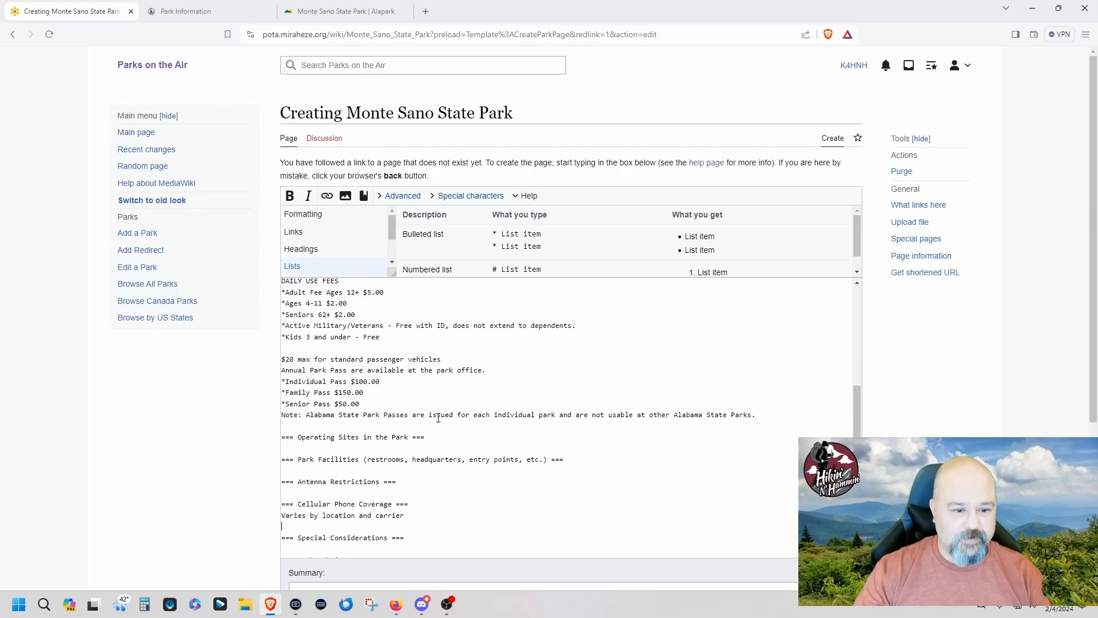
{"action": "scroll", "coordinate": [438, 418], "scroll_direction": "down", "scroll_amount": 1}
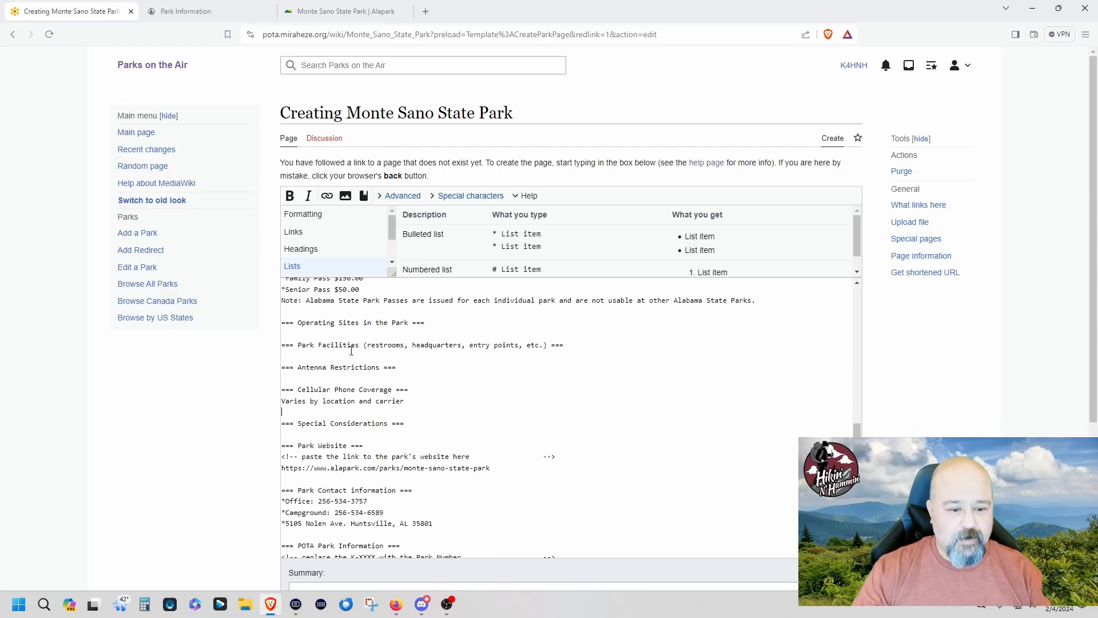
- Examine the Monte Sano State Park page on the Alapark site for accommodations, hours and activities, and return to the wiki editor
{"action": "left_click", "coordinate": [334, 13]}
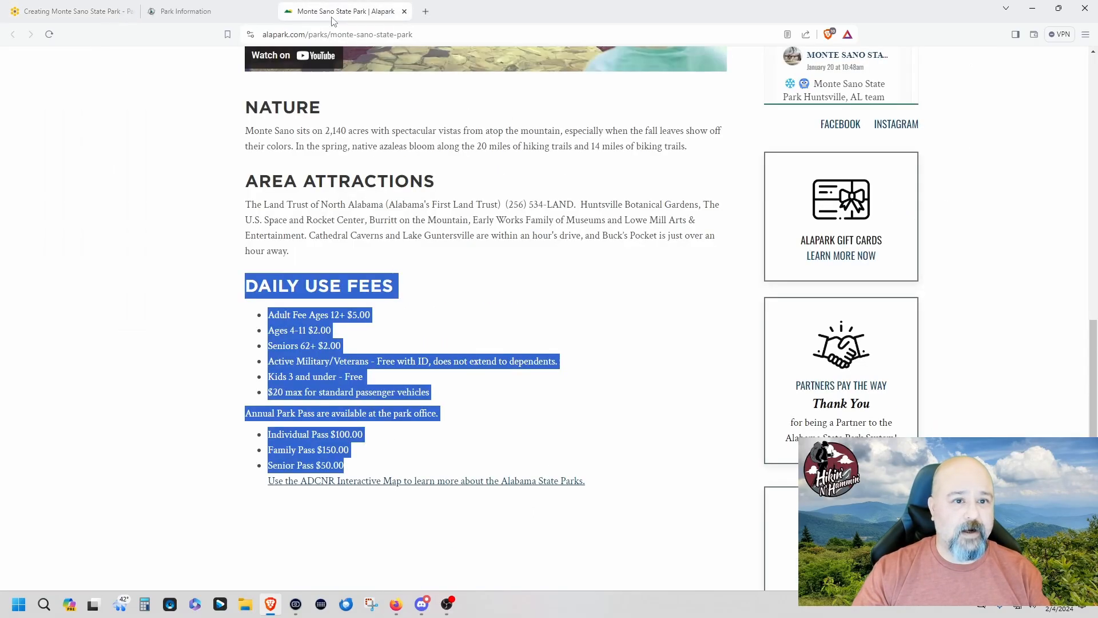
{"action": "left_click", "coordinate": [550, 328]}
{"action": "scroll", "coordinate": [710, 371], "scroll_direction": "up", "scroll_amount": 12}
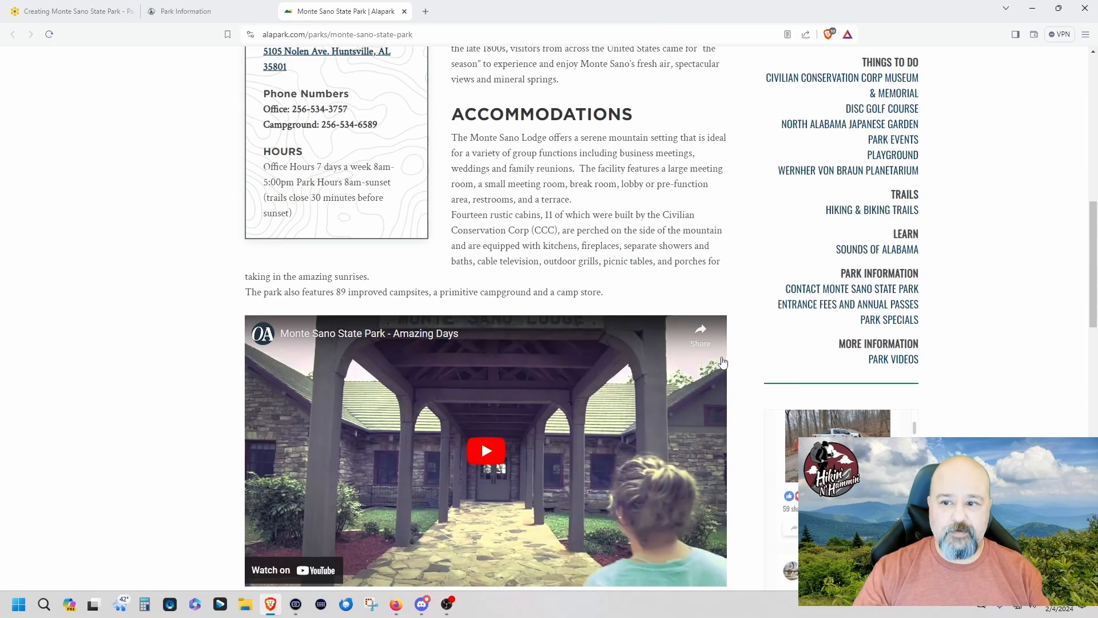
{"action": "scroll", "coordinate": [730, 358], "scroll_direction": "up", "scroll_amount": 4}
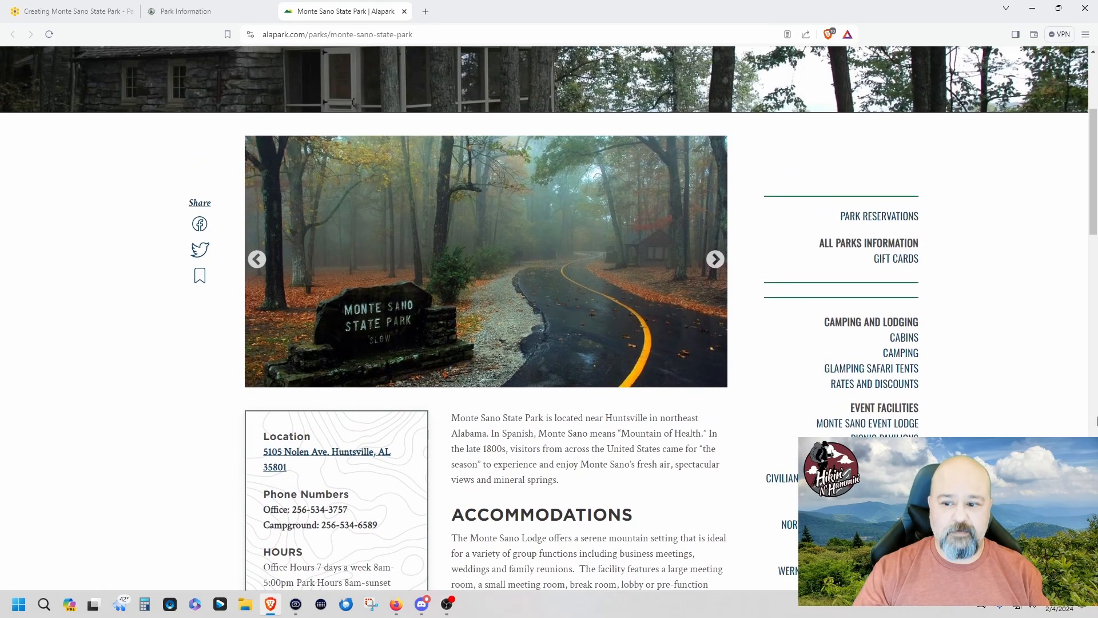
{"action": "scroll", "coordinate": [794, 364], "scroll_direction": "up", "scroll_amount": 1}
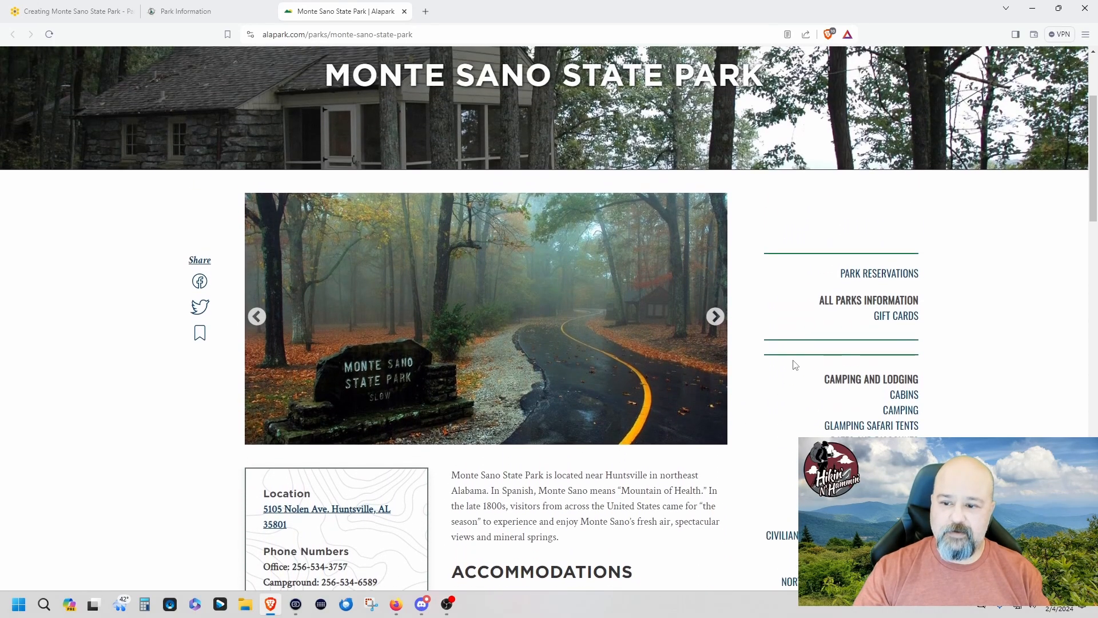
{"action": "scroll", "coordinate": [767, 358], "scroll_direction": "up", "scroll_amount": 1}
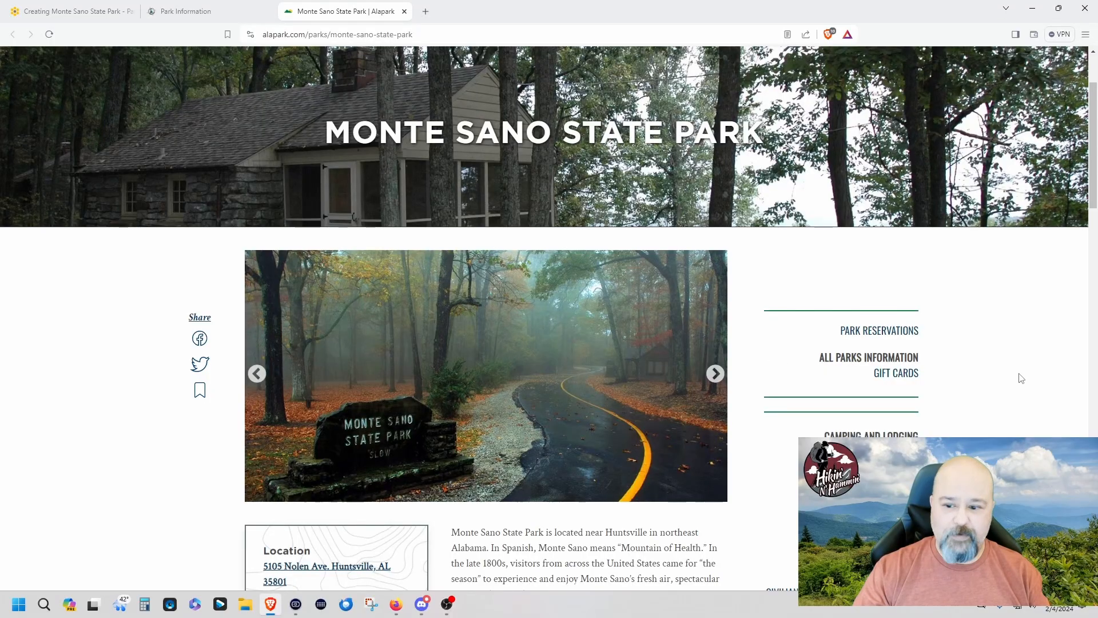
{"action": "scroll", "coordinate": [1040, 387], "scroll_direction": "down", "scroll_amount": 1}
{"action": "scroll", "coordinate": [1016, 379], "scroll_direction": "down", "scroll_amount": 3}
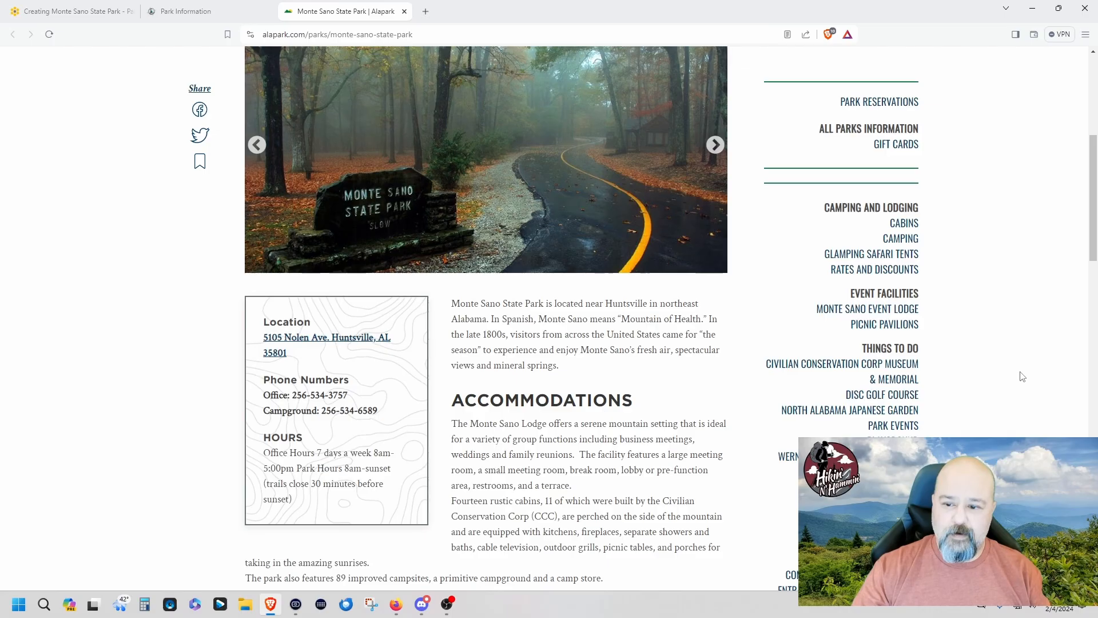
{"action": "scroll", "coordinate": [1022, 371], "scroll_direction": "up", "scroll_amount": 3}
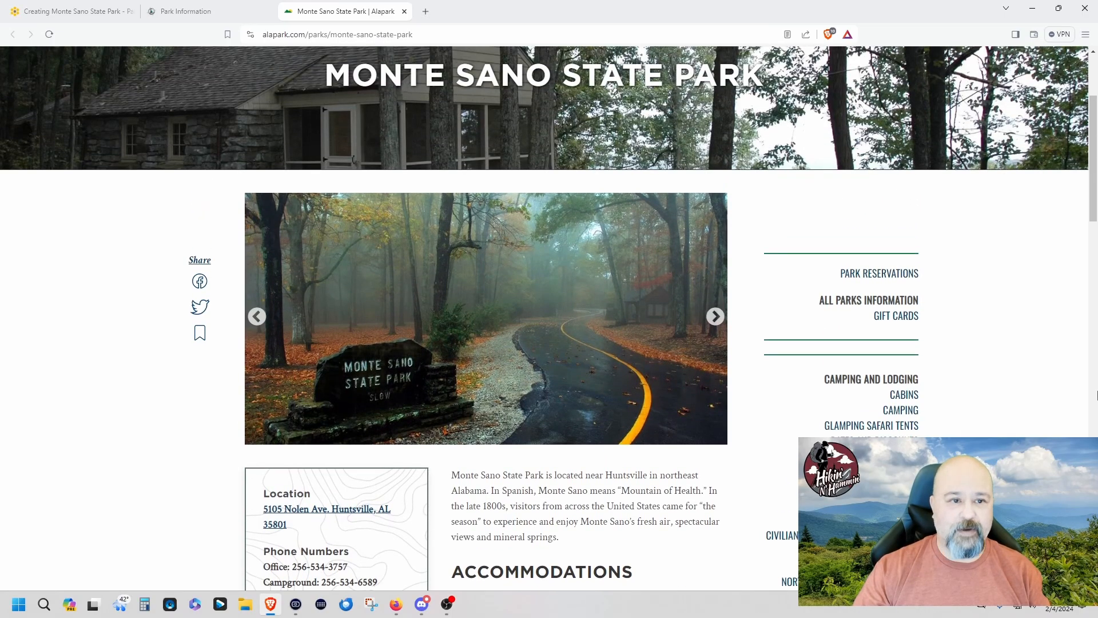
{"action": "left_click", "coordinate": [71, 11]}
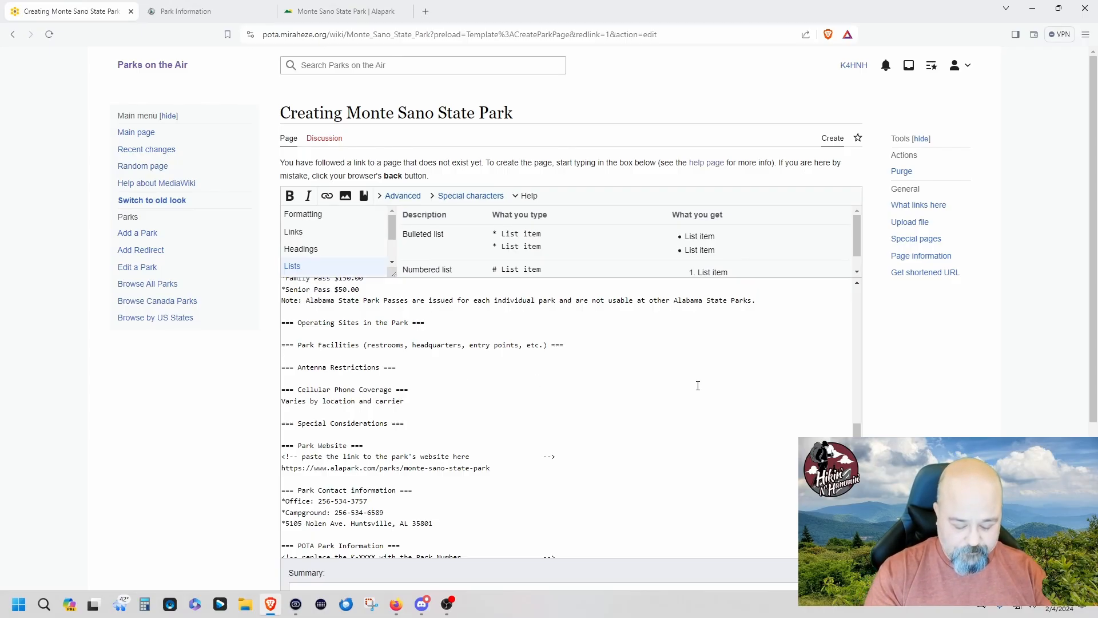
- Under the Park Facilities heading, enter "Pavilions" and "Picnic Tables" as bulleted list items
{"action": "type", "text": "avil"}
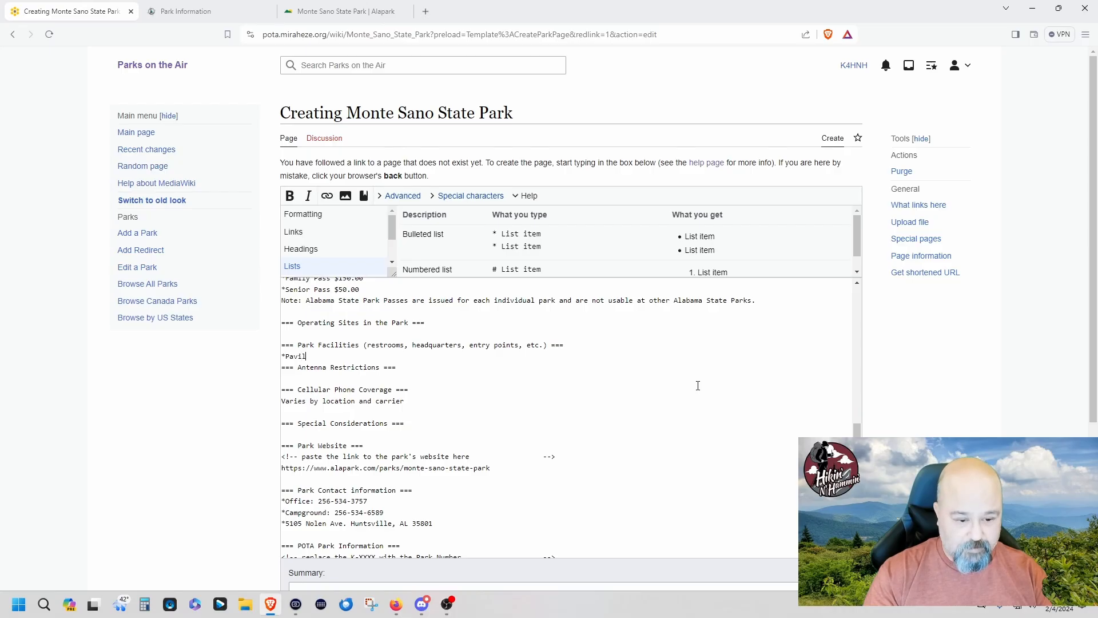
{"action": "type", "text": "oiions"}
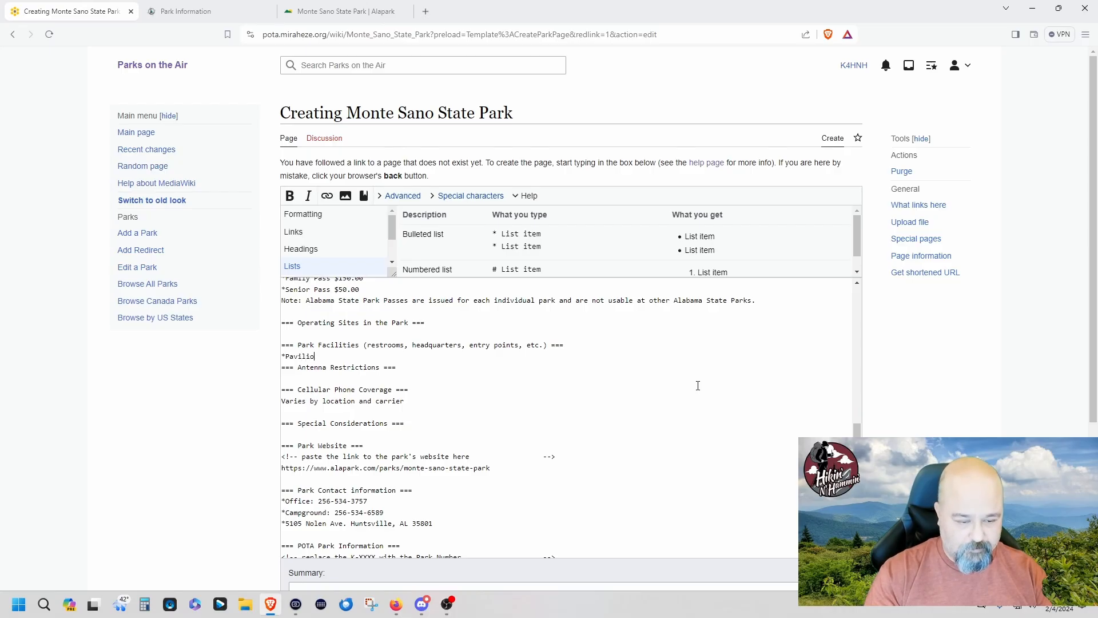
{"action": "key", "text": "Return"}
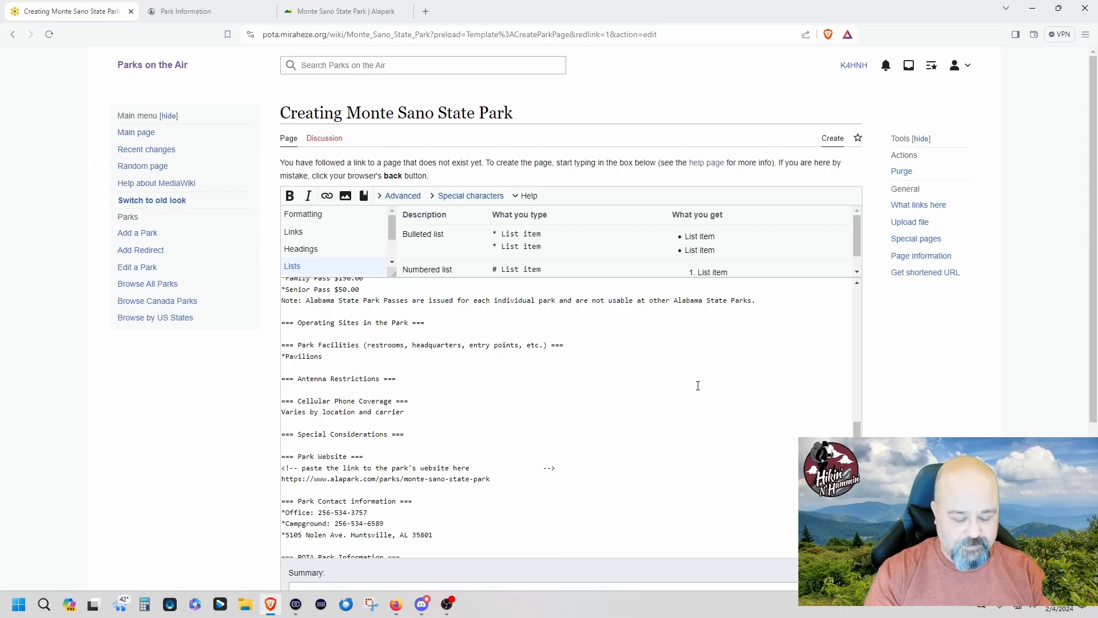
{"action": "type", "text": "Picnic "}
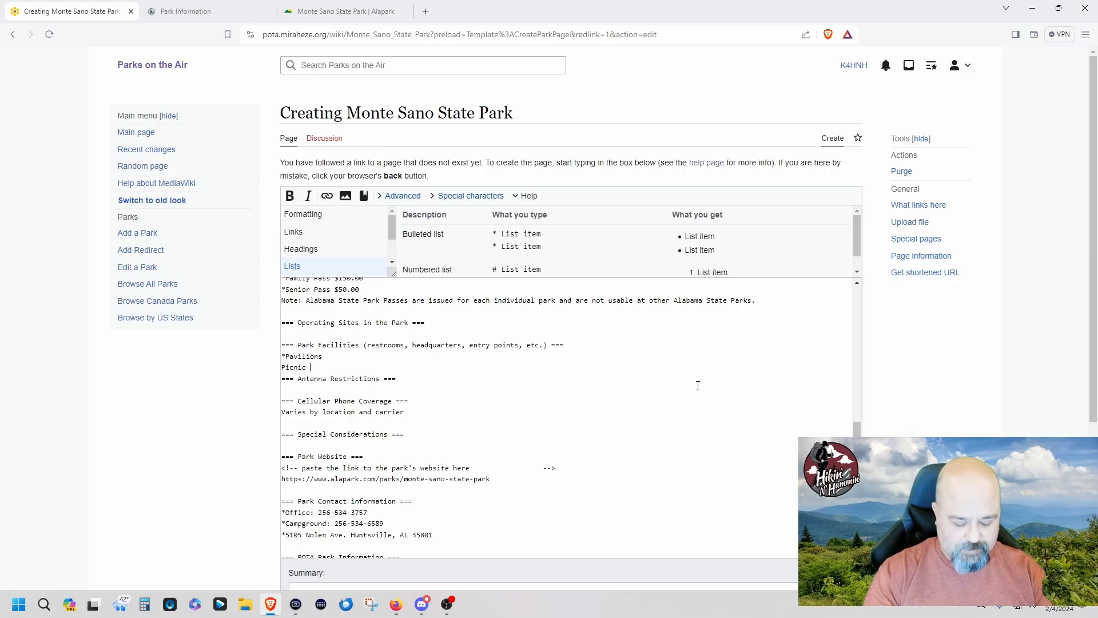
{"action": "type", "text": "Tables"}
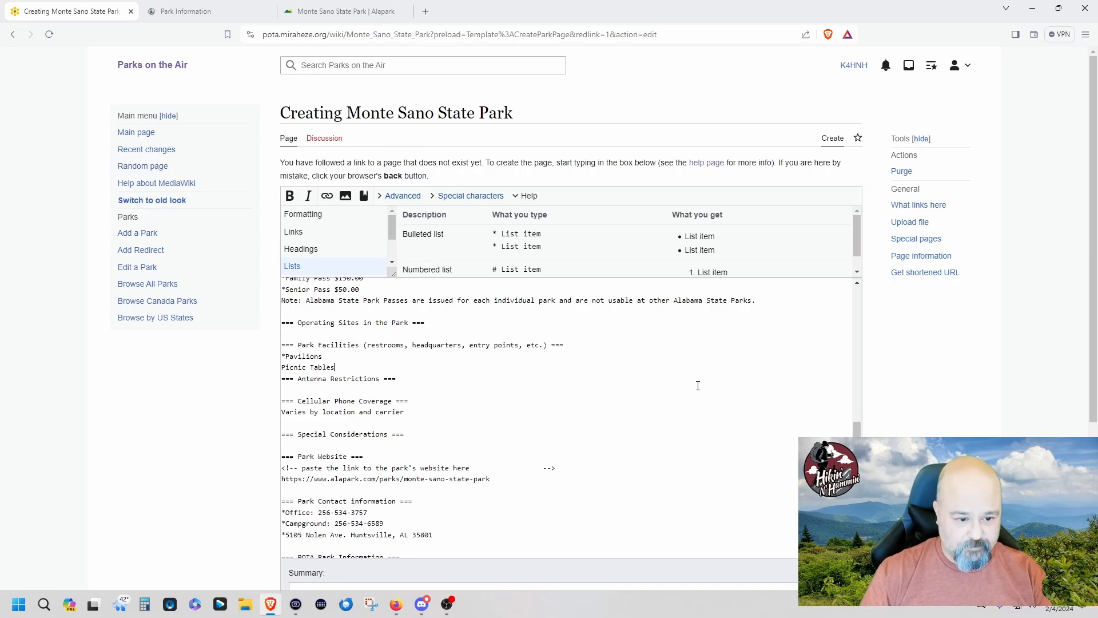
{"action": "key", "text": "Return"}
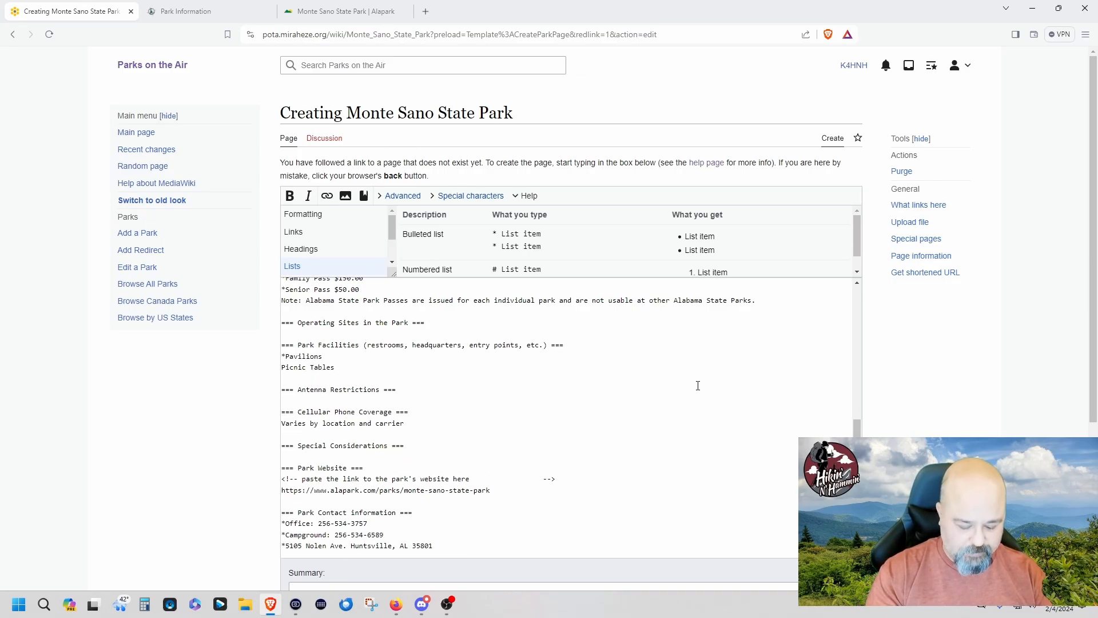
{"action": "type", "text": "*"}
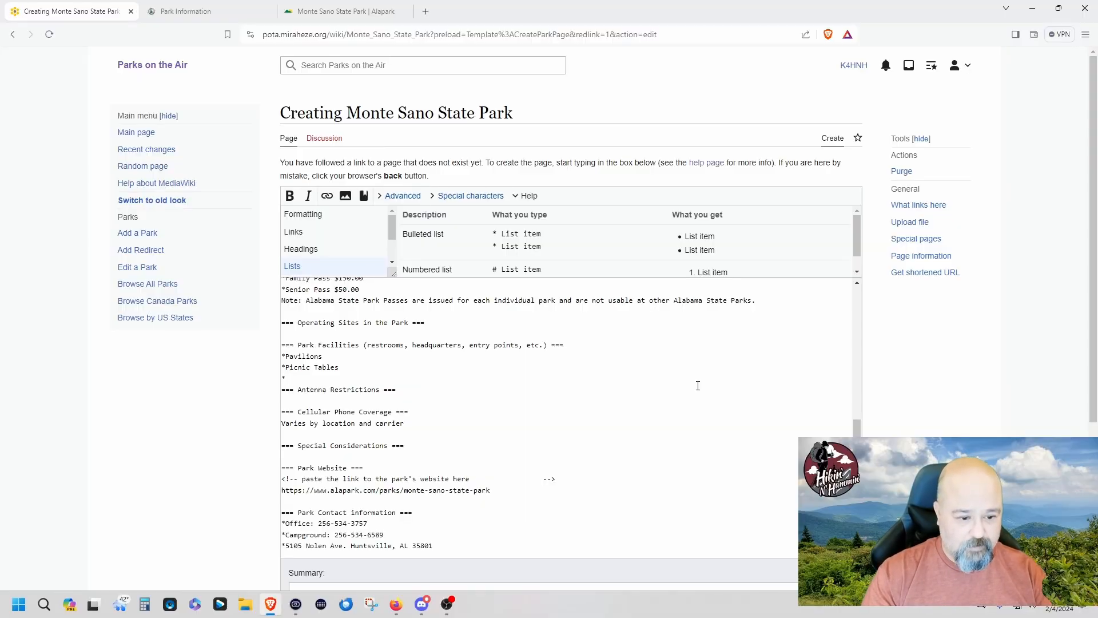
- Add "Trails", "Camping" and "Cabins" as further bulleted items in the Park Facilities list
{"action": "type", "text": "trails"}
{"action": "key", "text": "BackSpace"}
{"action": "key", "text": "BackSpace"}
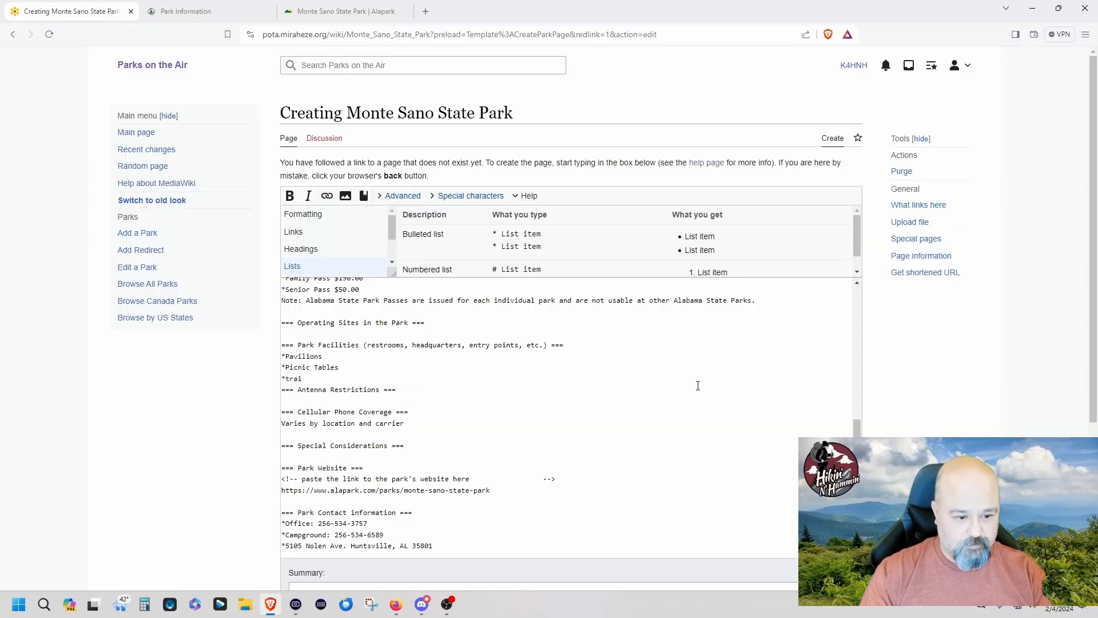
{"action": "key", "text": "BackSpace"}
{"action": "type", "text": "Trails"}
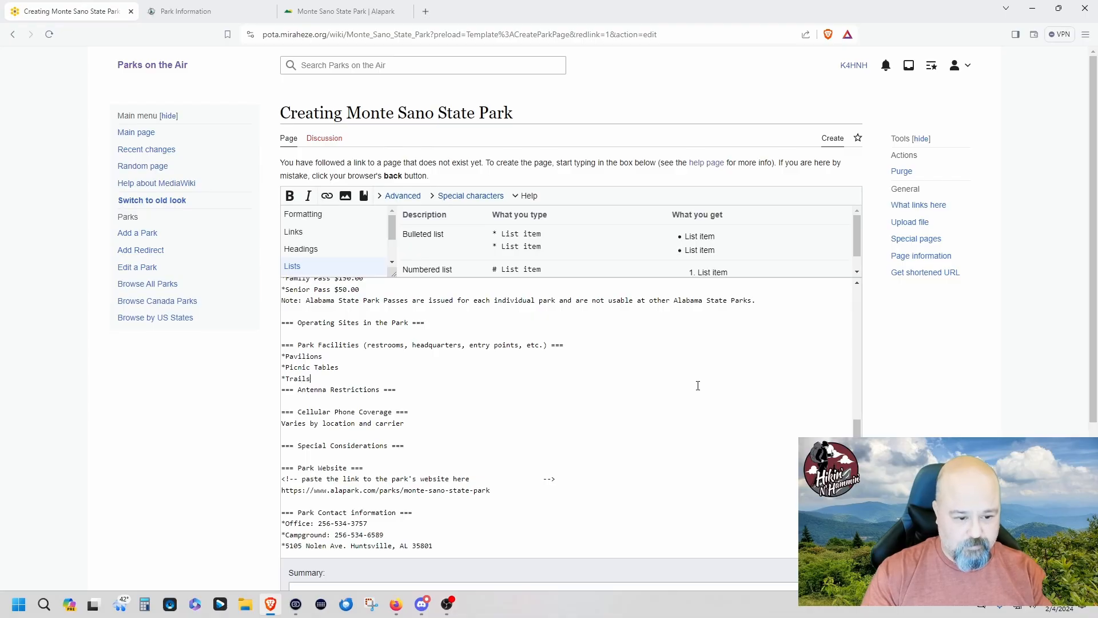
{"action": "key", "text": "Return"}
{"action": "type", "text": "*Ca"}
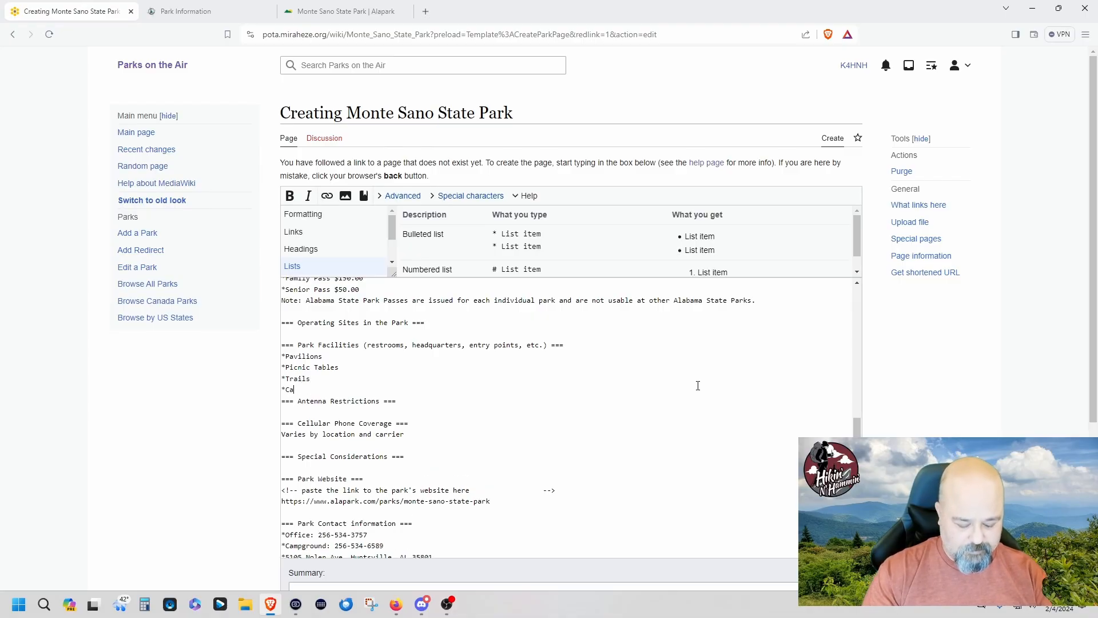
{"action": "type", "text": "mping"}
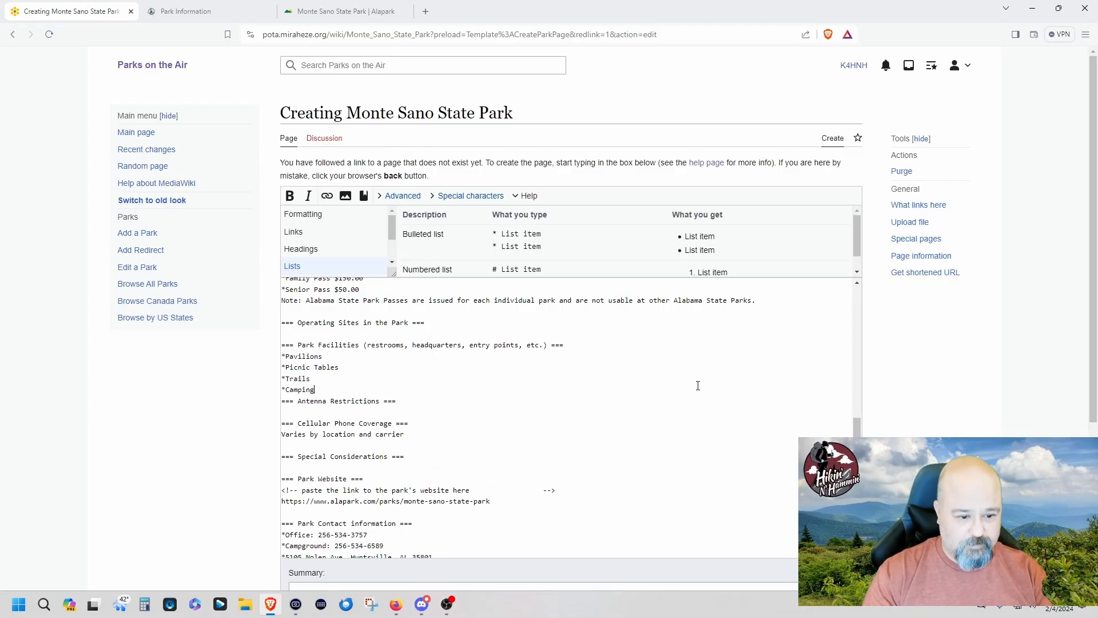
{"action": "key", "text": "Return"}
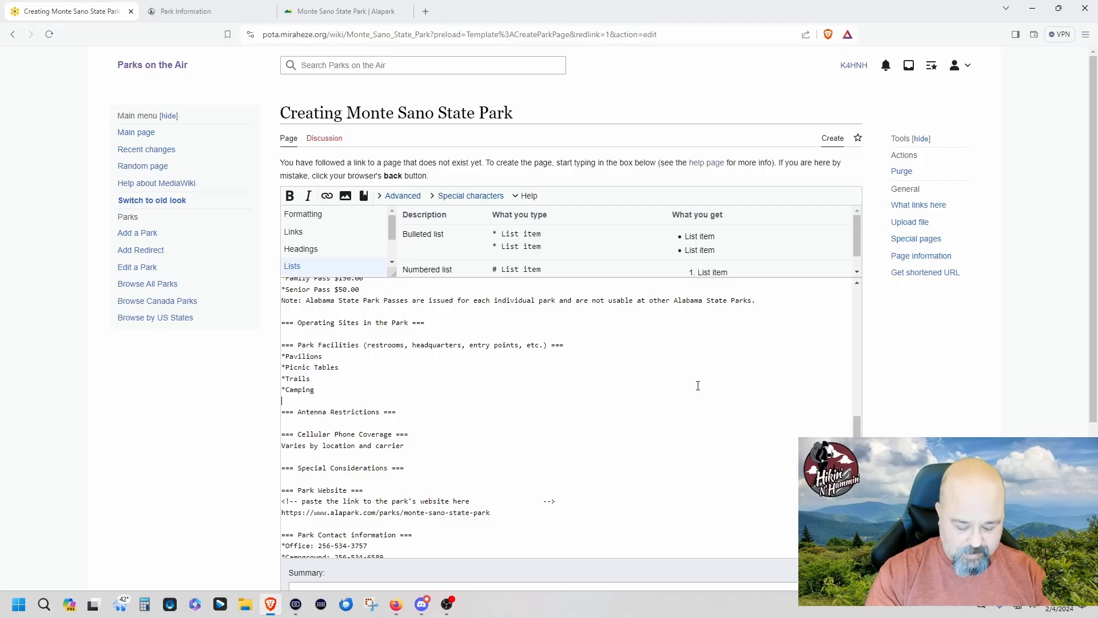
{"action": "type", "text": "*Cabins"}
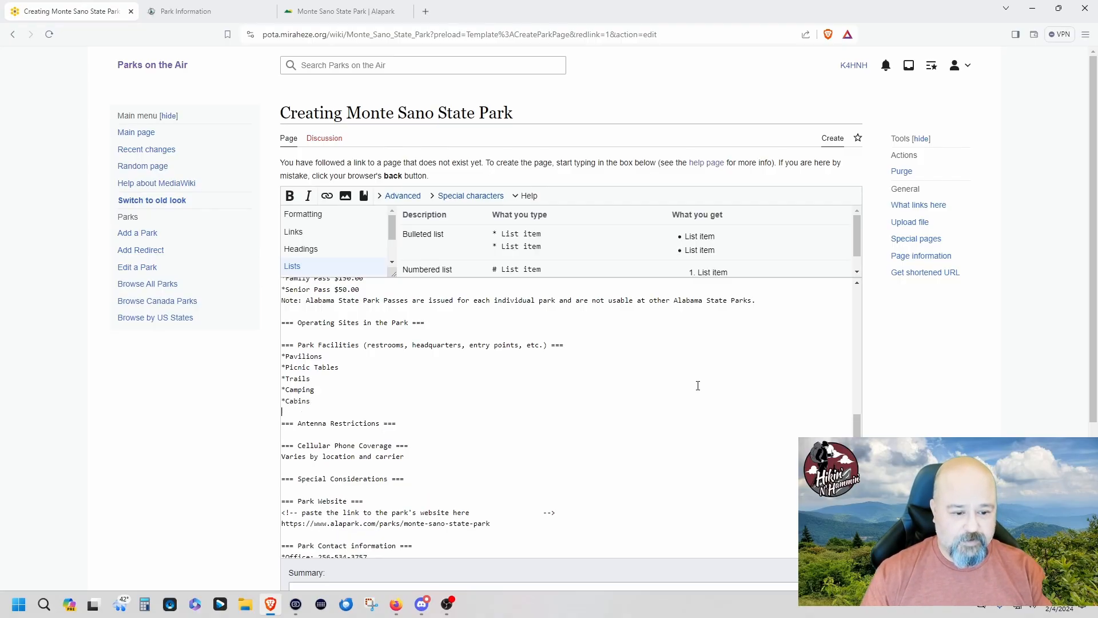
- Below the facilities list, after a blank line, enter "Multiple restrooms are located throughout the park" and leave a blank line before Antenna Restrictions
{"action": "key", "text": "Return"}
{"action": "type", "text": "Multip"}
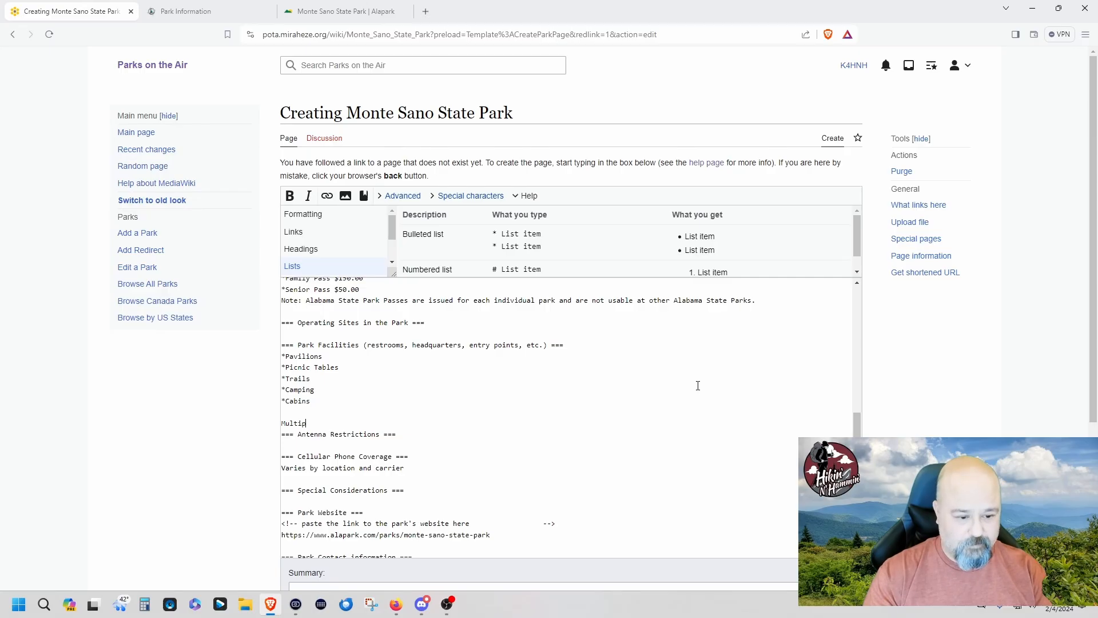
{"action": "type", "text": "le res"}
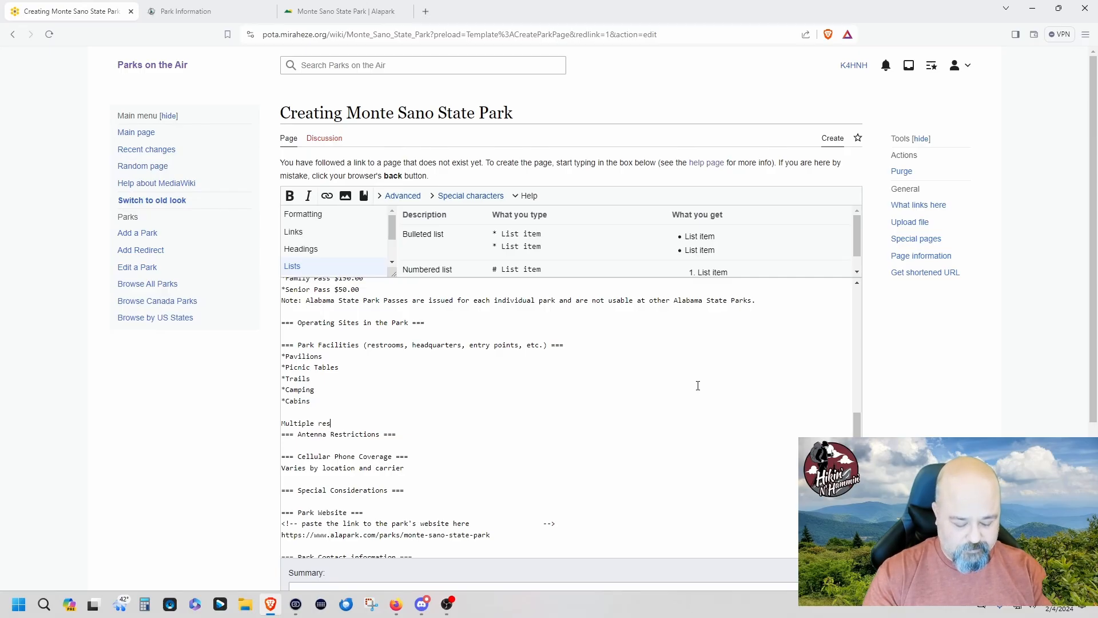
{"action": "type", "text": "trooms are "}
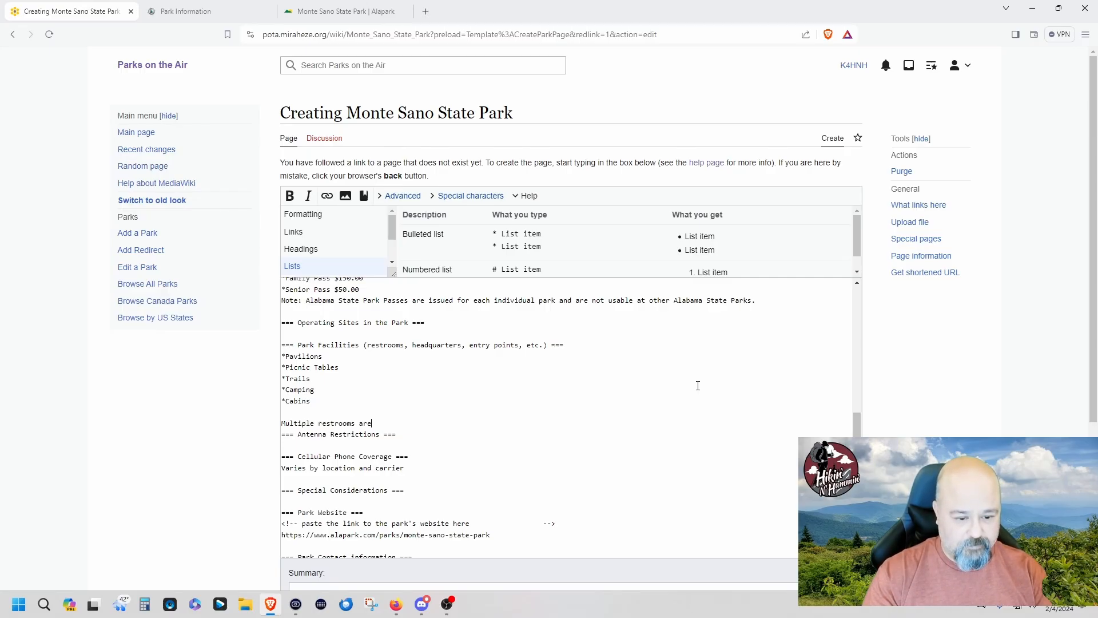
{"action": "type", "text": "located t"}
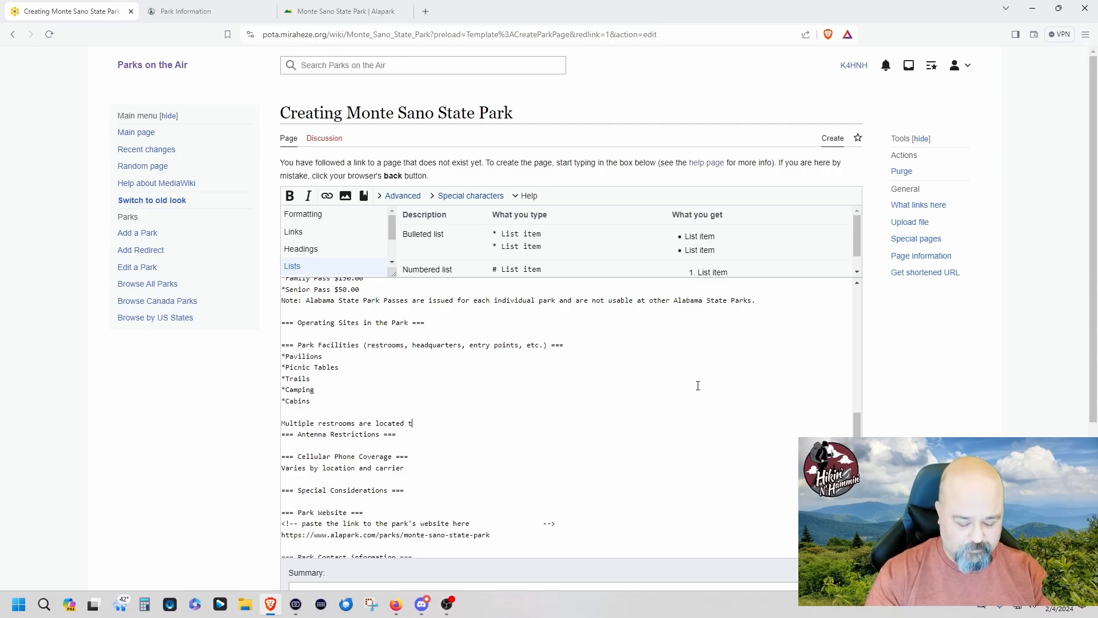
{"action": "type", "text": "hroughout the"}
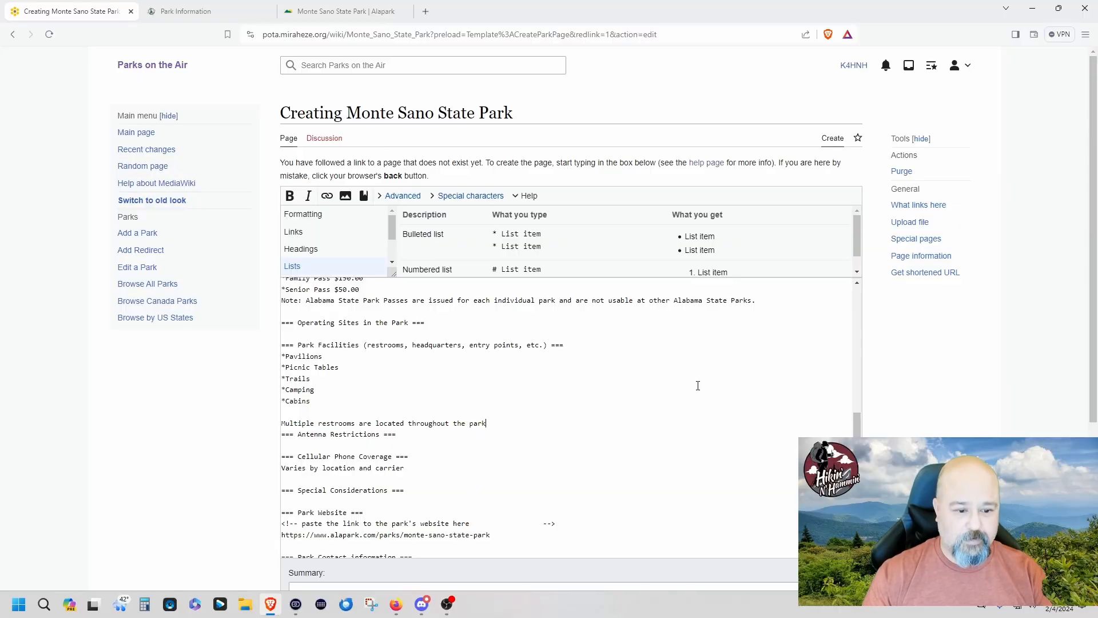
{"action": "type", "text": " park"}
{"action": "key", "text": "Return"}
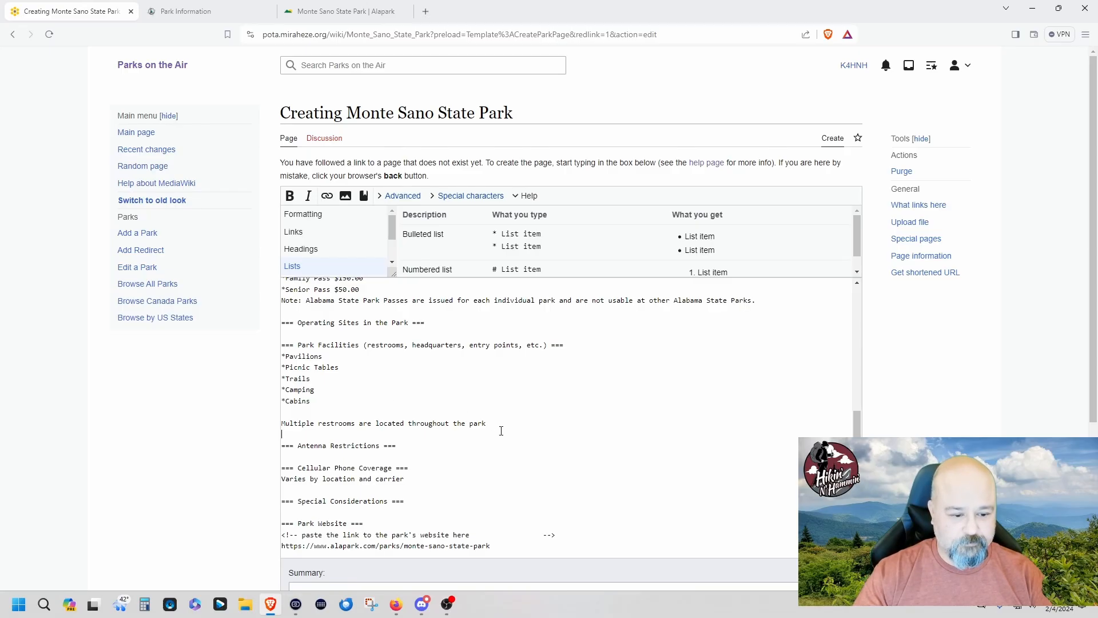
- Check the park website for amenities and add the bullet "*Event Lodge" after Cabins in the Park Facilities list
{"action": "key", "text": "Return"}
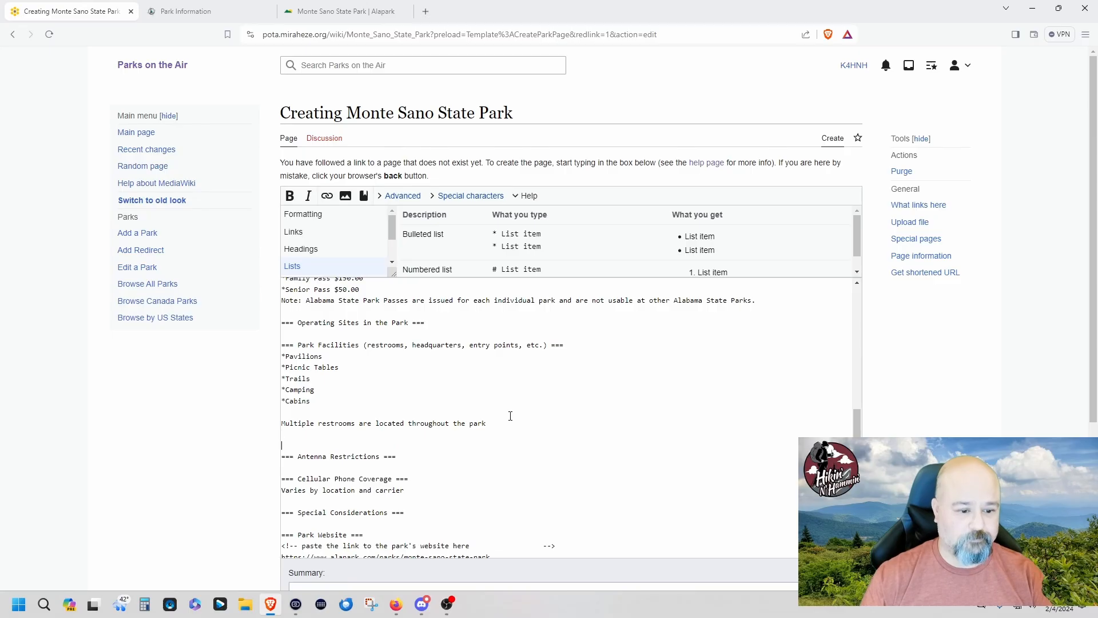
{"action": "left_click", "coordinate": [366, 15]}
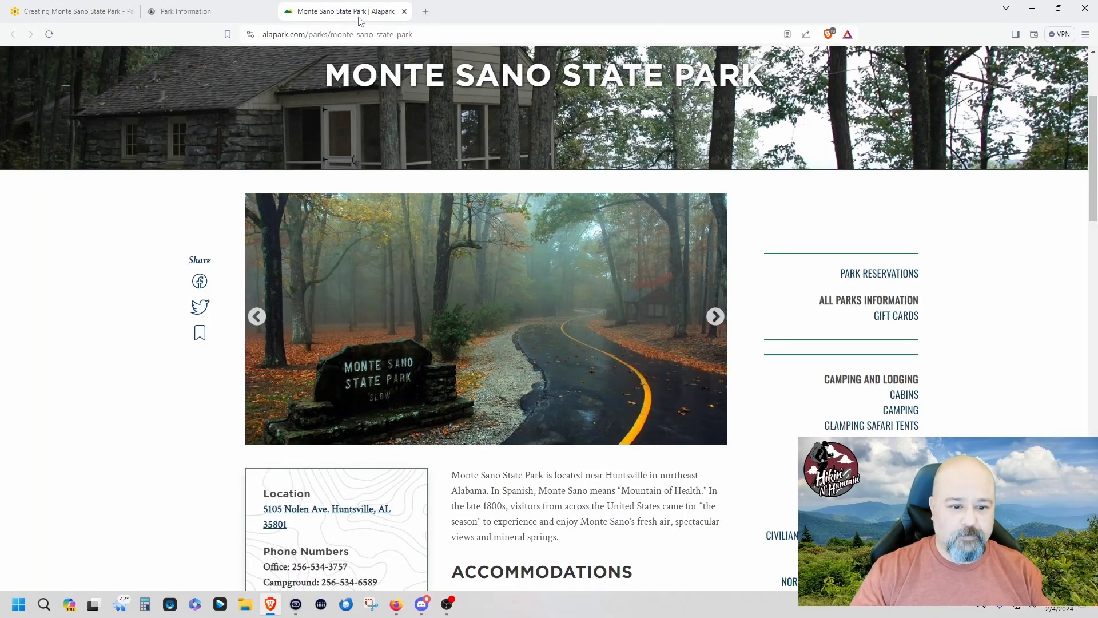
{"action": "scroll", "coordinate": [533, 274], "scroll_direction": "down", "scroll_amount": 3}
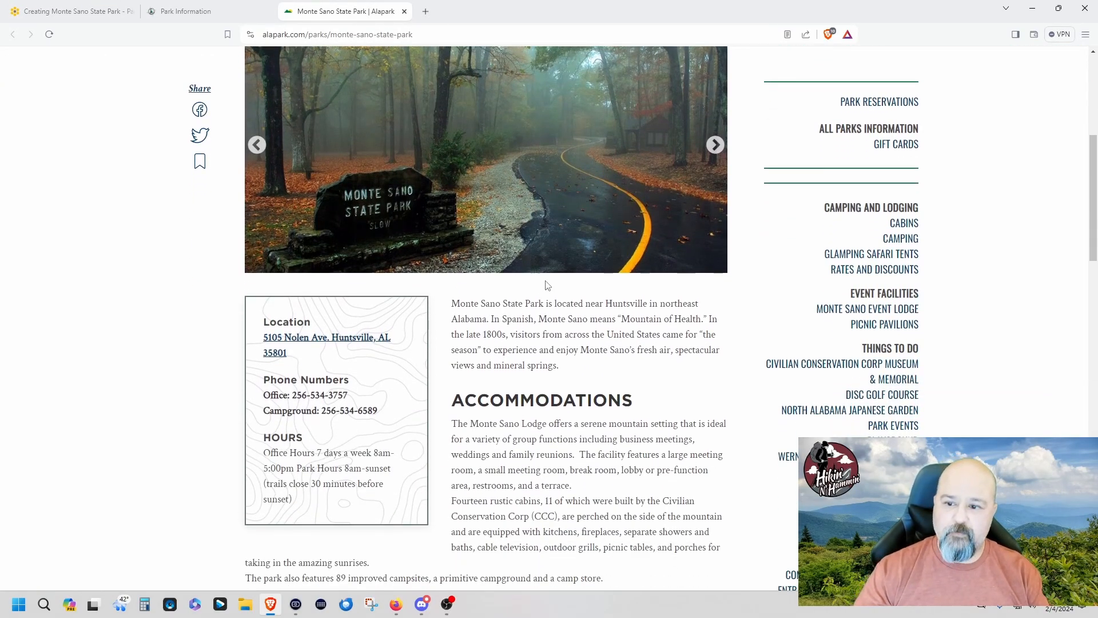
{"action": "scroll", "coordinate": [593, 265], "scroll_direction": "down", "scroll_amount": 2}
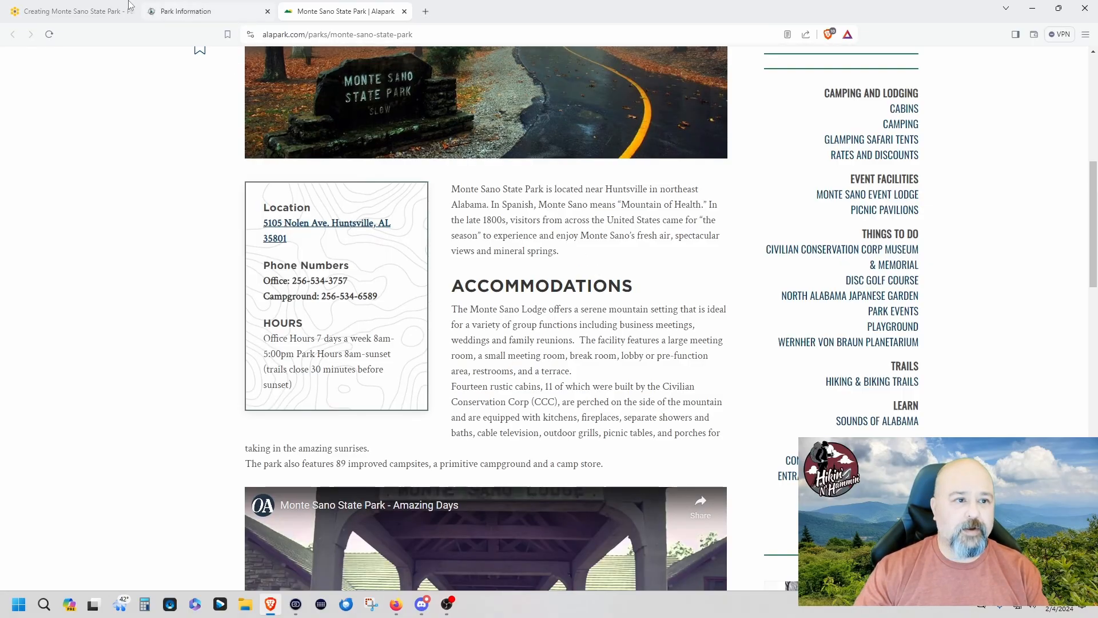
{"action": "left_click", "coordinate": [75, 11]}
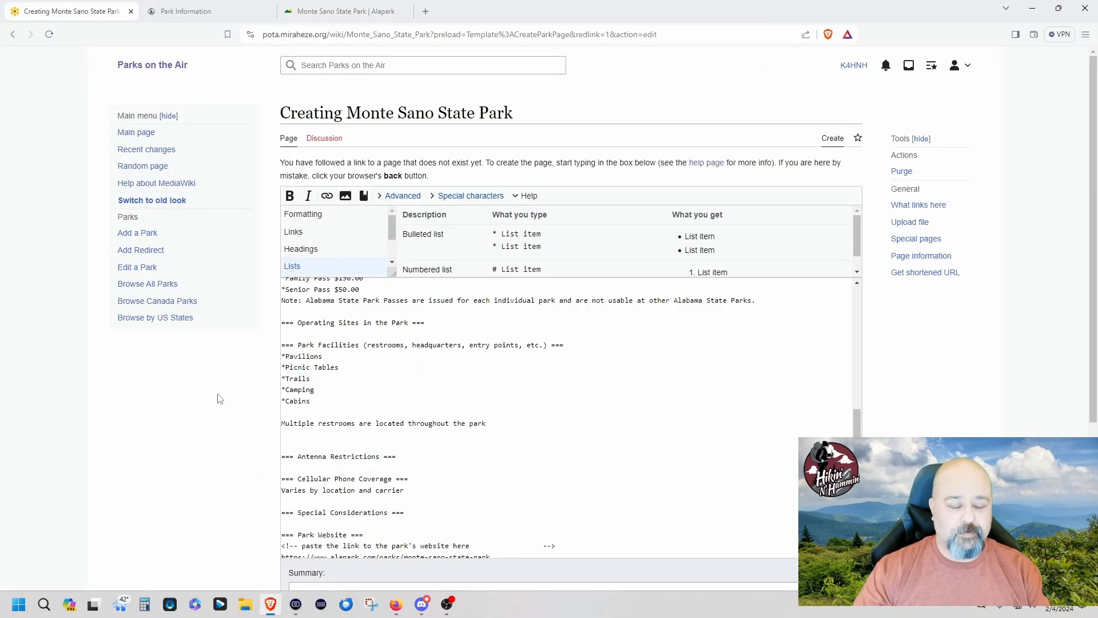
{"action": "key", "text": "Return"}
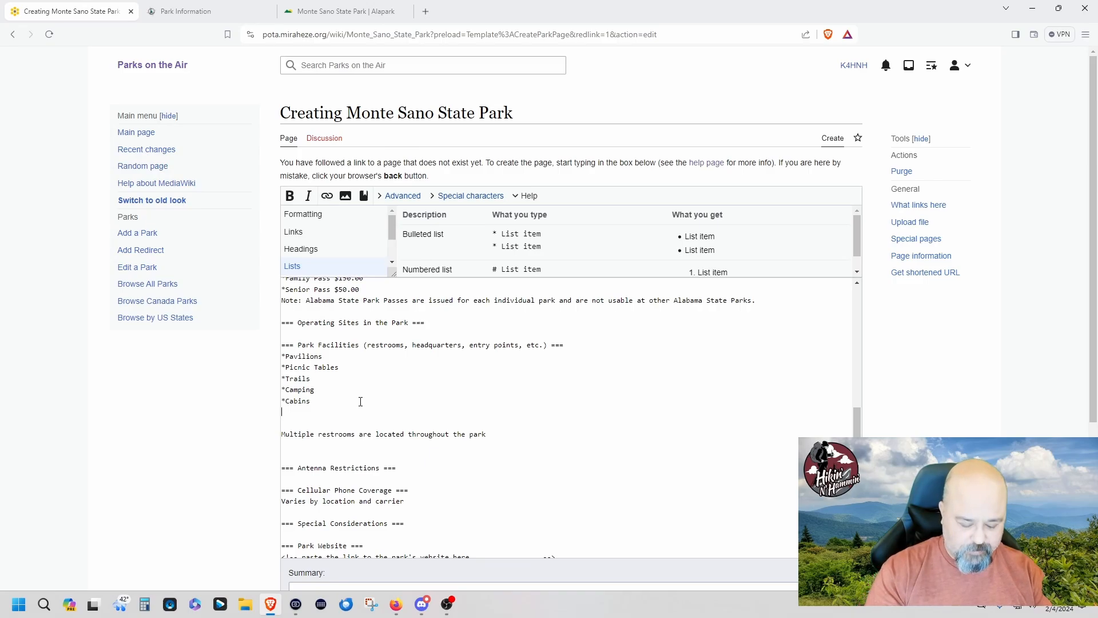
{"action": "type", "text": "*Event Lodge"}
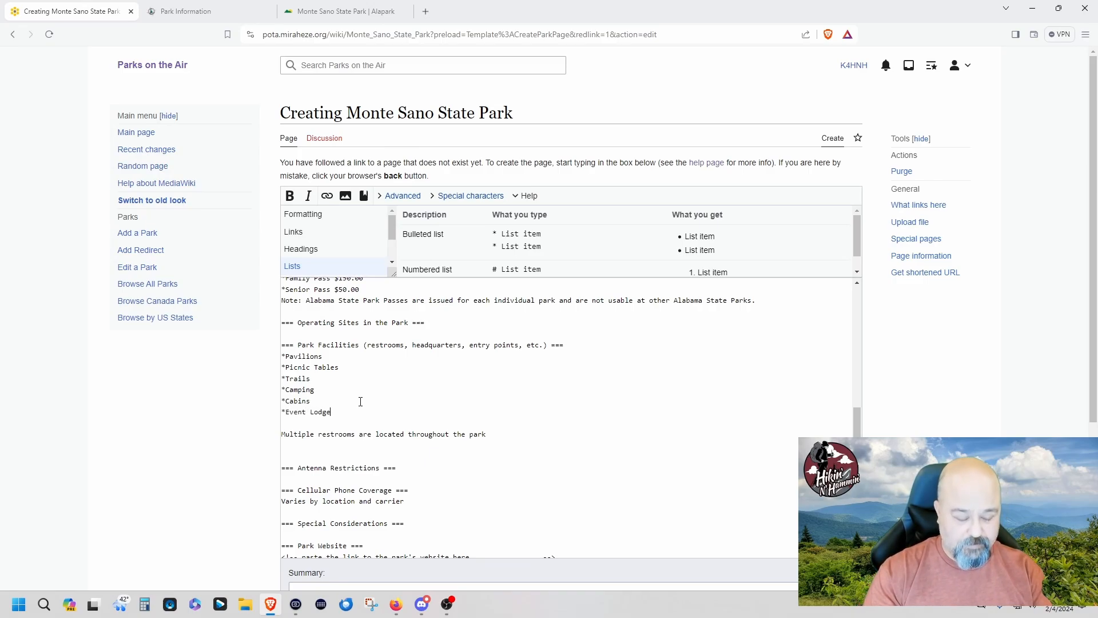
- Consult the park website again and change the Trails bullet under Park Facilities to "Hking and Biking Trails"
{"action": "left_click", "coordinate": [349, 11]}
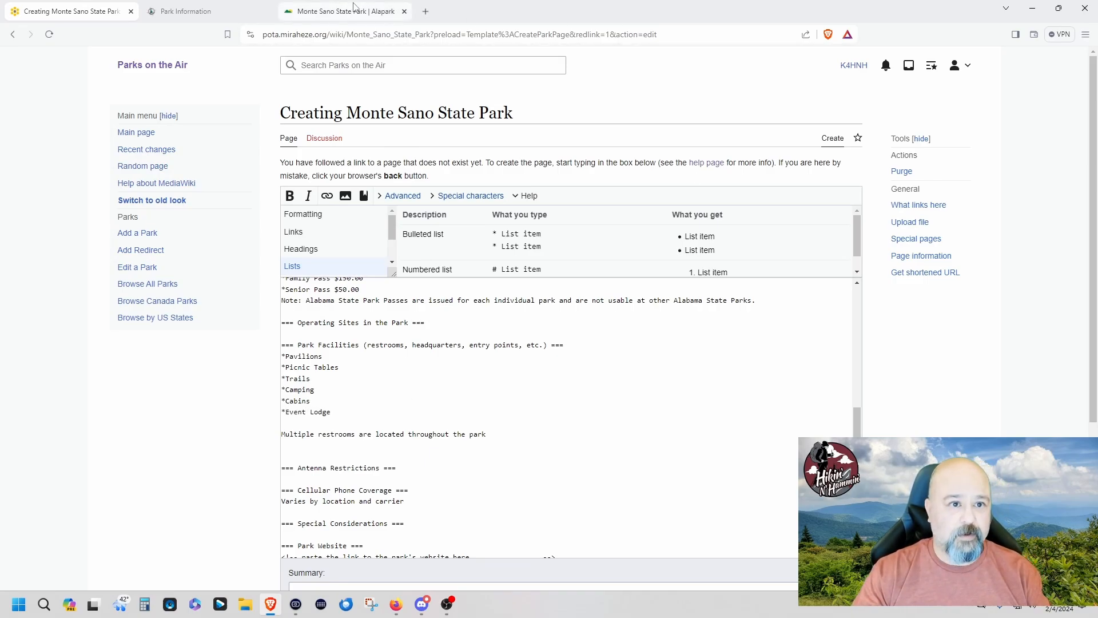
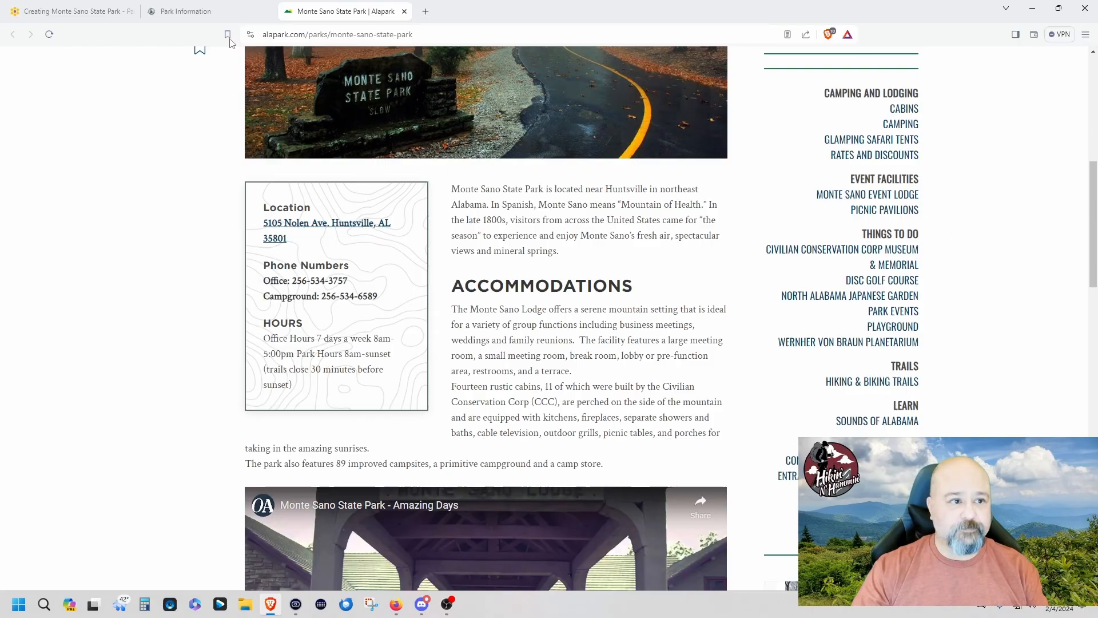
{"action": "left_click", "coordinate": [57, 11]}
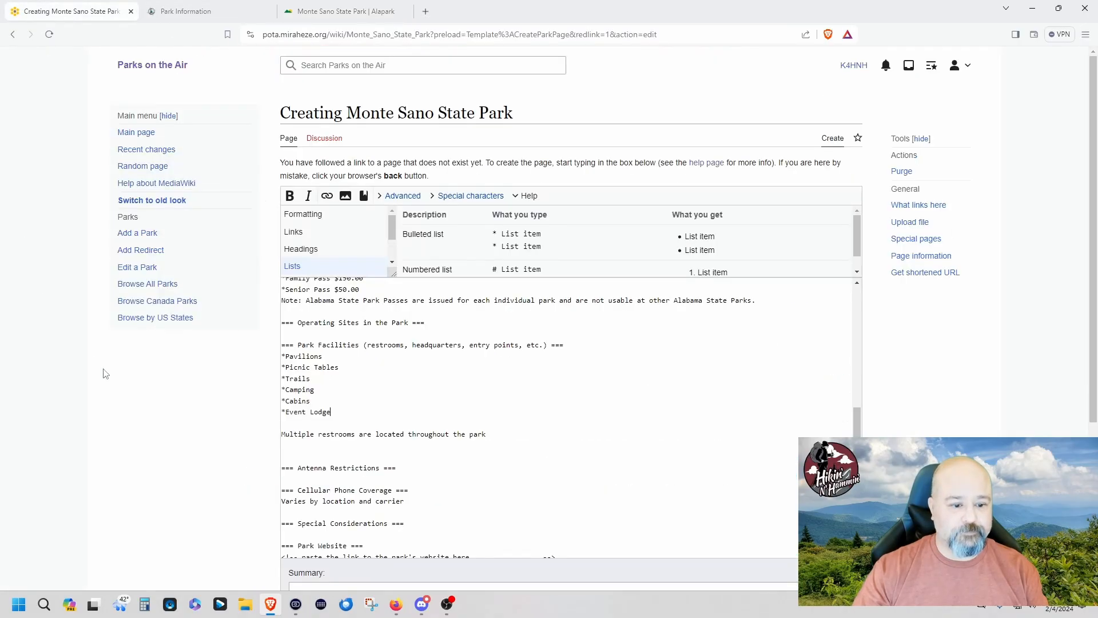
{"action": "left_click", "coordinate": [289, 379]}
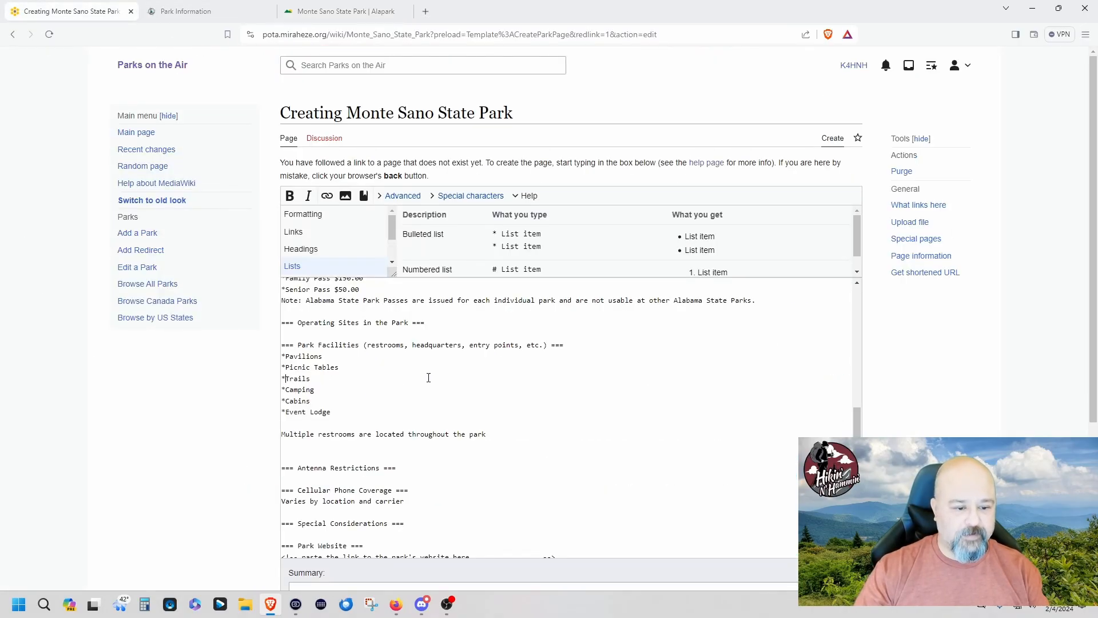
{"action": "type", "text": "Hking and "}
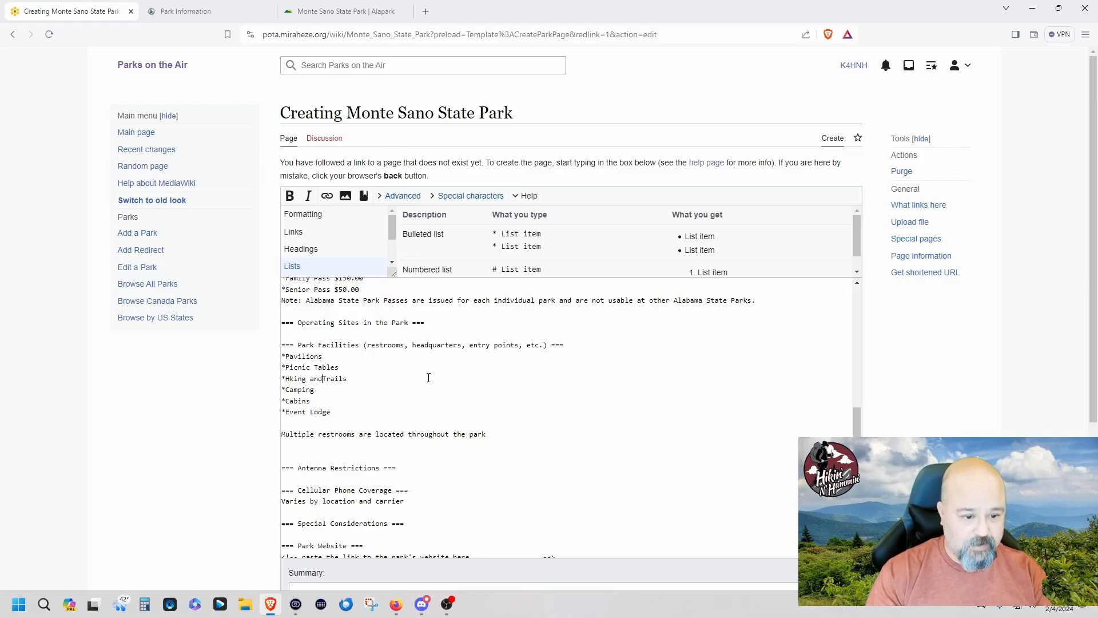
{"action": "type", "text": "Bikming"}
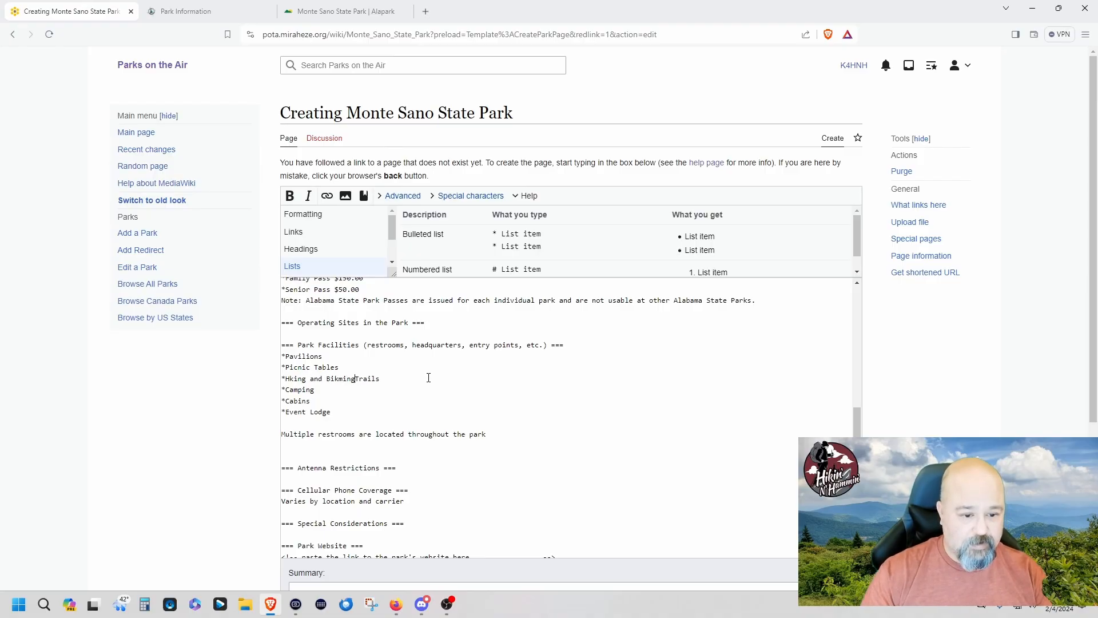
{"action": "key", "text": "BackSpace"}
{"action": "key", "text": "BackSpace"}
{"action": "type", "text": "ing"}
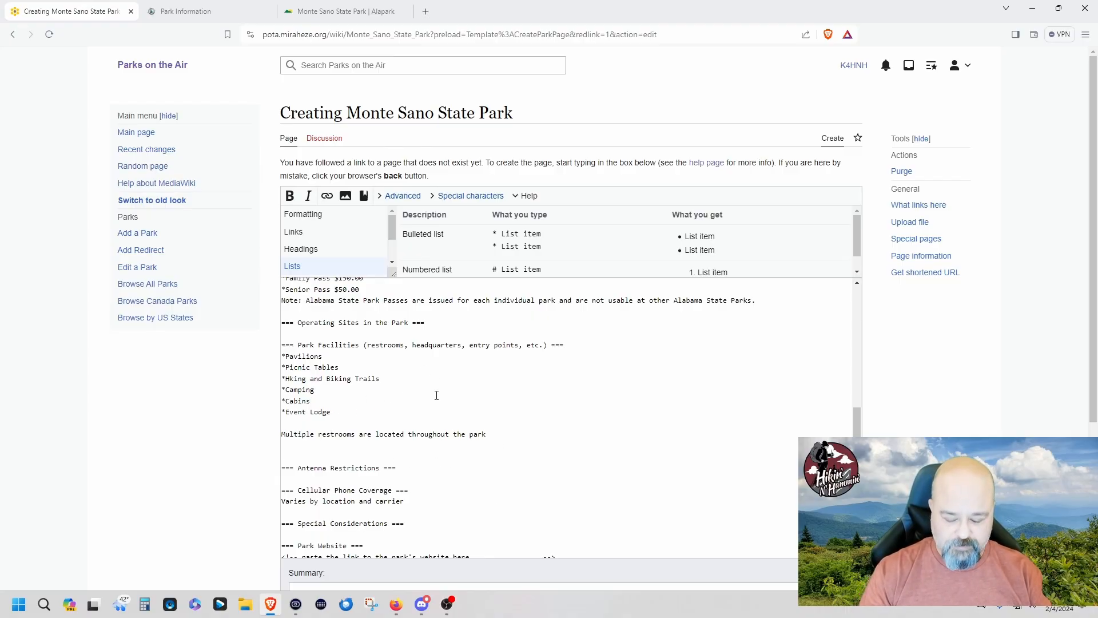
- Remove the extra blank line before Antenna Restrictions and enter "No known antenna restrictions" under that heading, followed by a blank line
{"action": "key", "text": "BackSpace"}
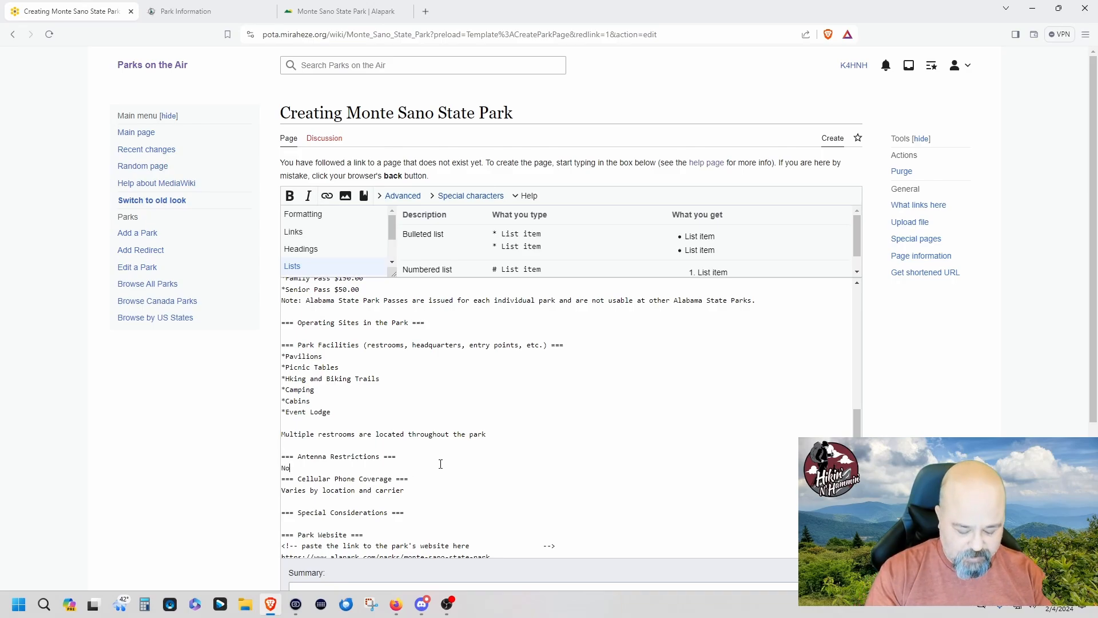
{"action": "type", "text": "nown ant"}
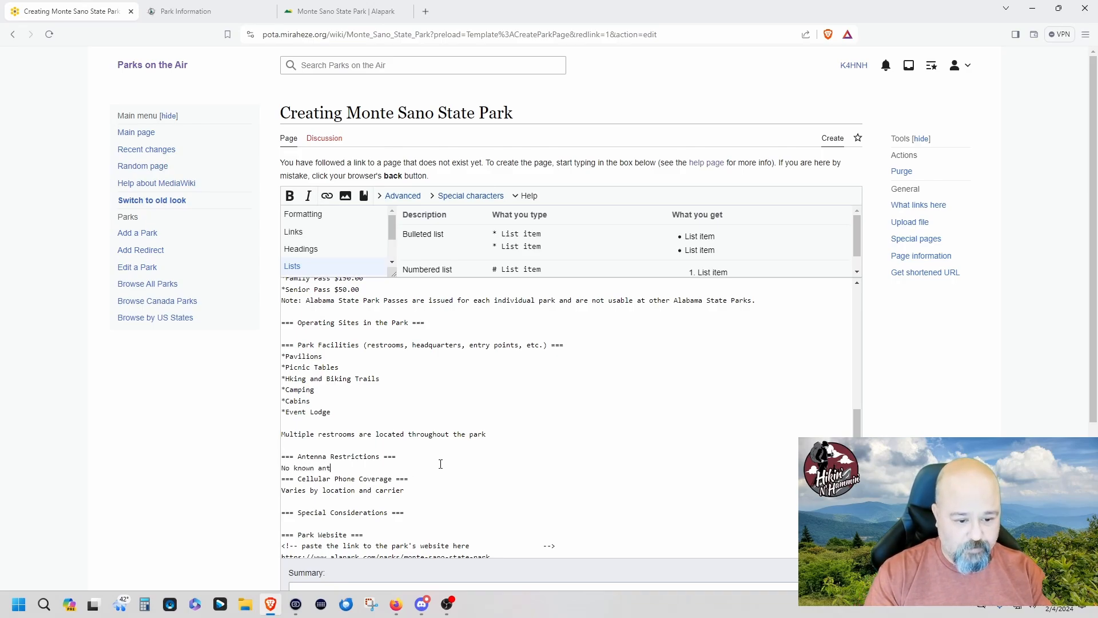
{"action": "type", "text": "enna restrictions"}
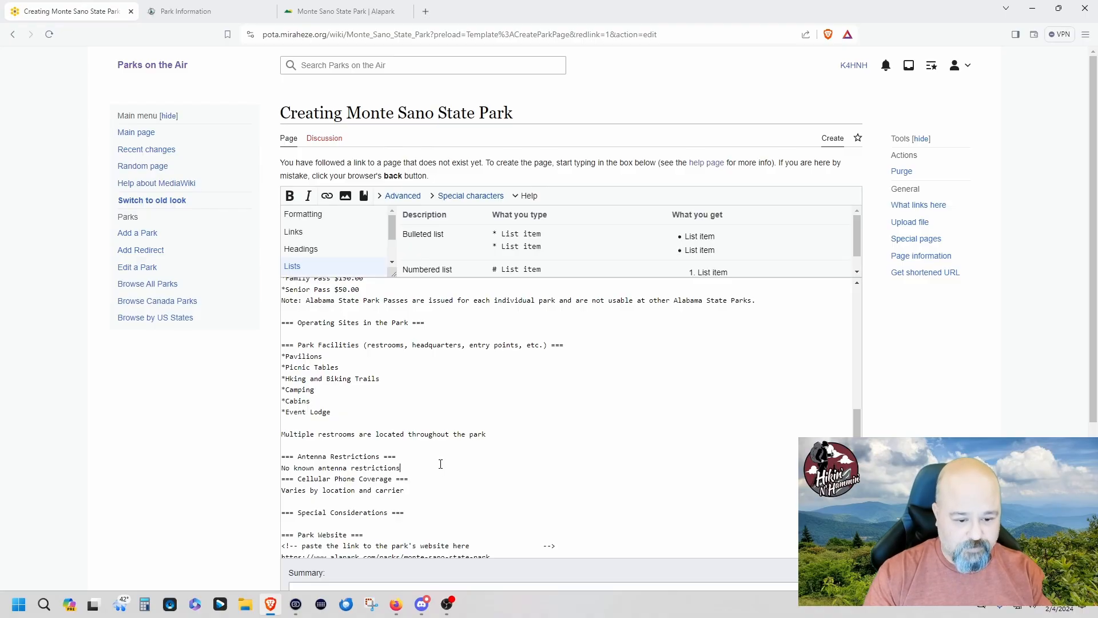
{"action": "key", "text": "Return"}
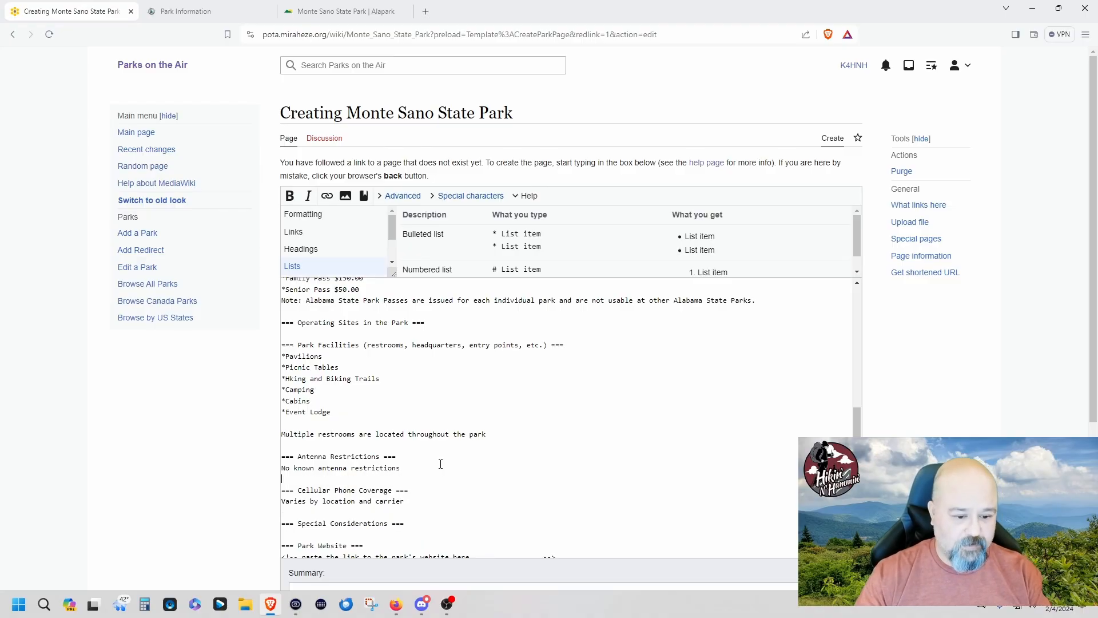
- Under Operating Sites in the Park, write "The most popular activation site is the Overlook located at"
{"action": "scroll", "coordinate": [441, 464], "scroll_direction": "down", "scroll_amount": 2}
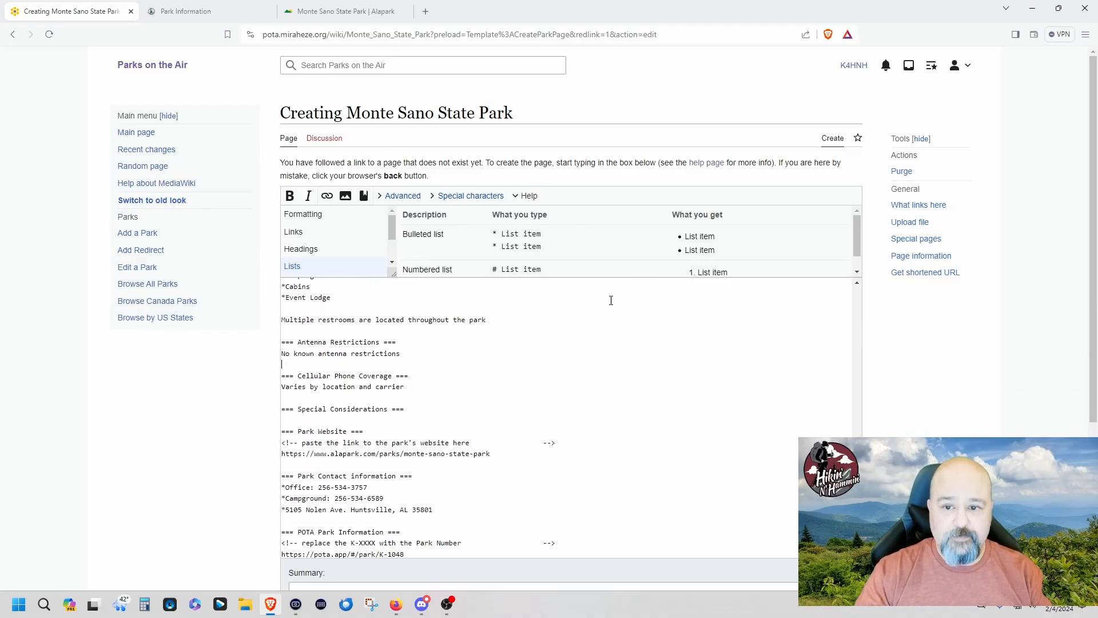
{"action": "scroll", "coordinate": [435, 379], "scroll_direction": "up", "scroll_amount": 2}
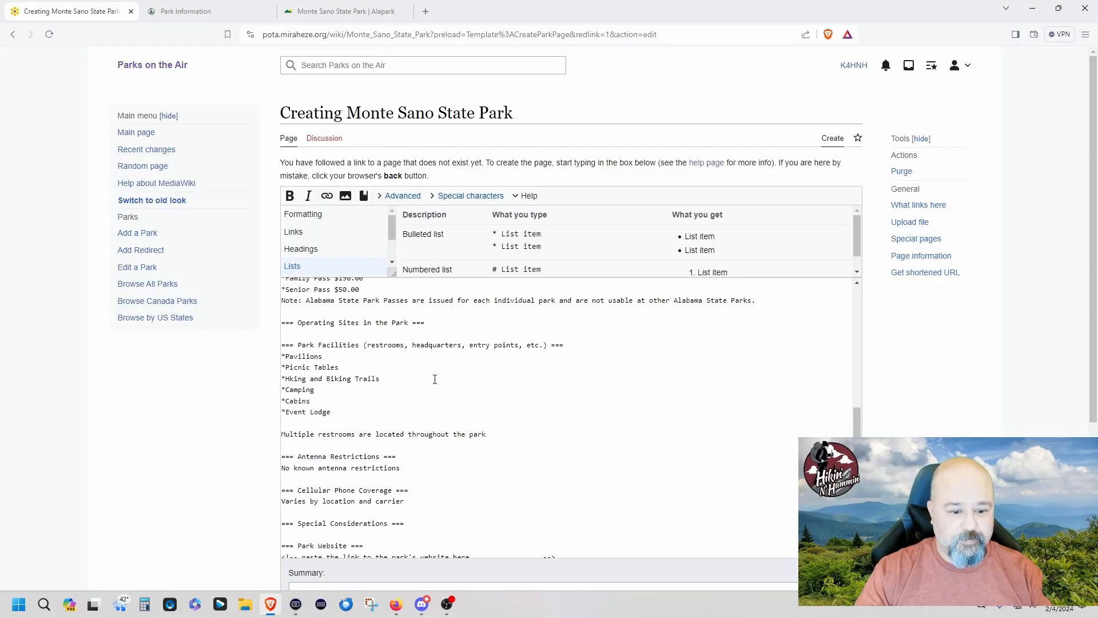
{"action": "scroll", "coordinate": [435, 379], "scroll_direction": "up", "scroll_amount": 1}
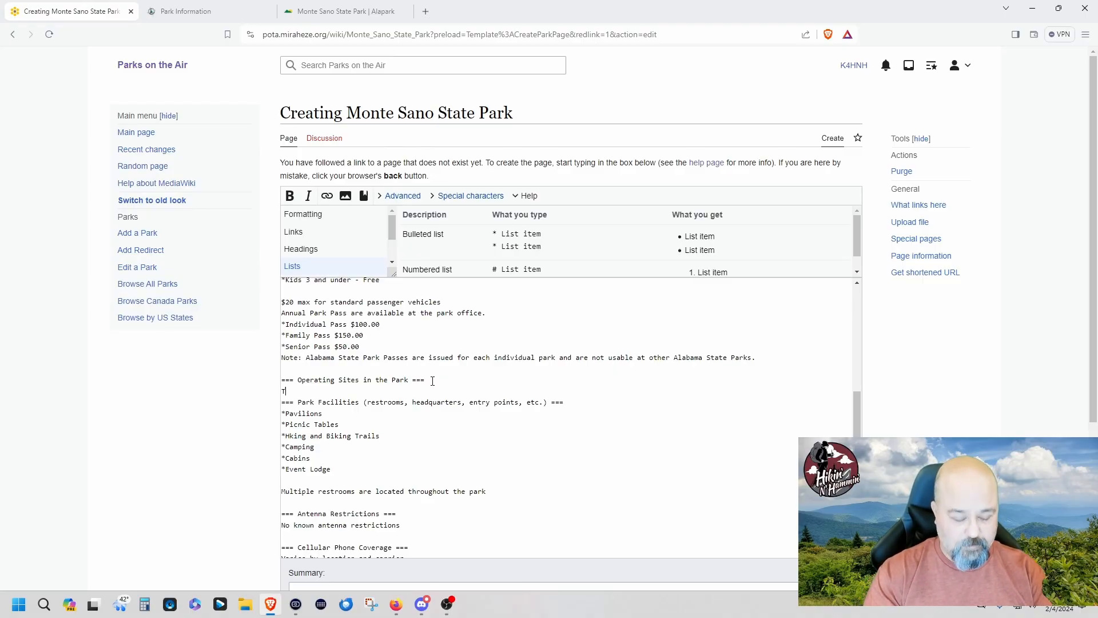
{"action": "type", "text": "he most p"}
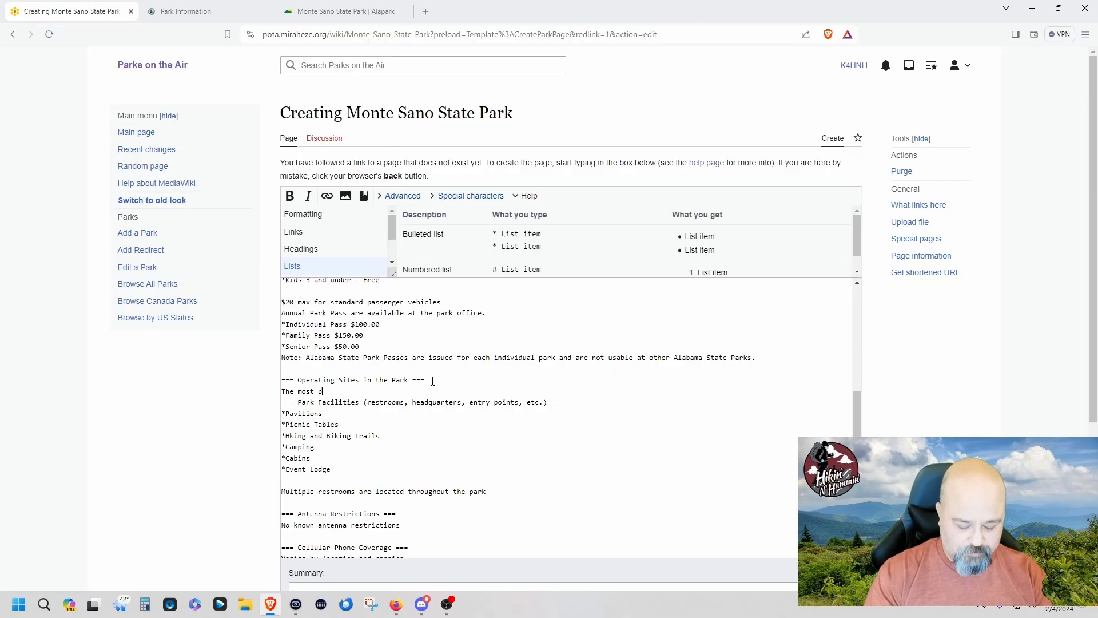
{"action": "type", "text": "opular act"}
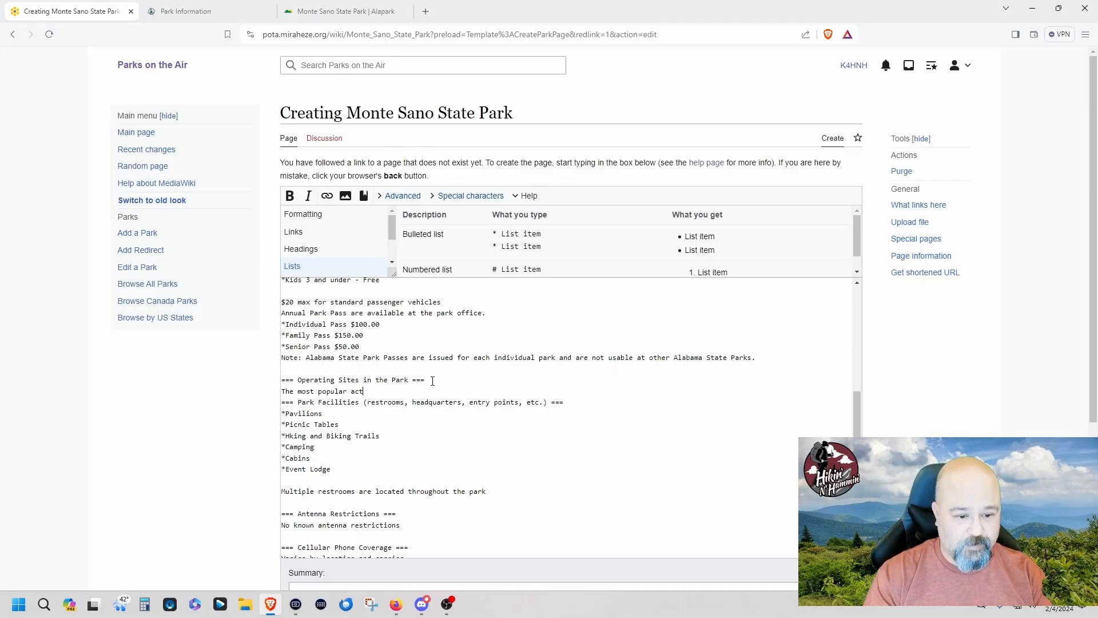
{"action": "type", "text": "ivation "}
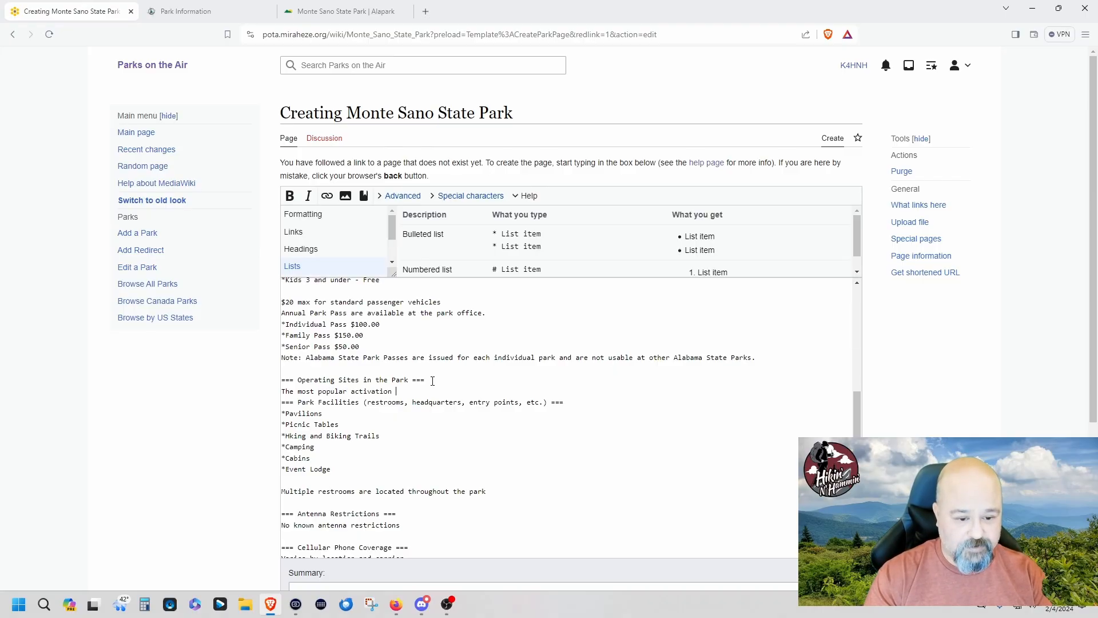
{"action": "type", "text": "site is the "}
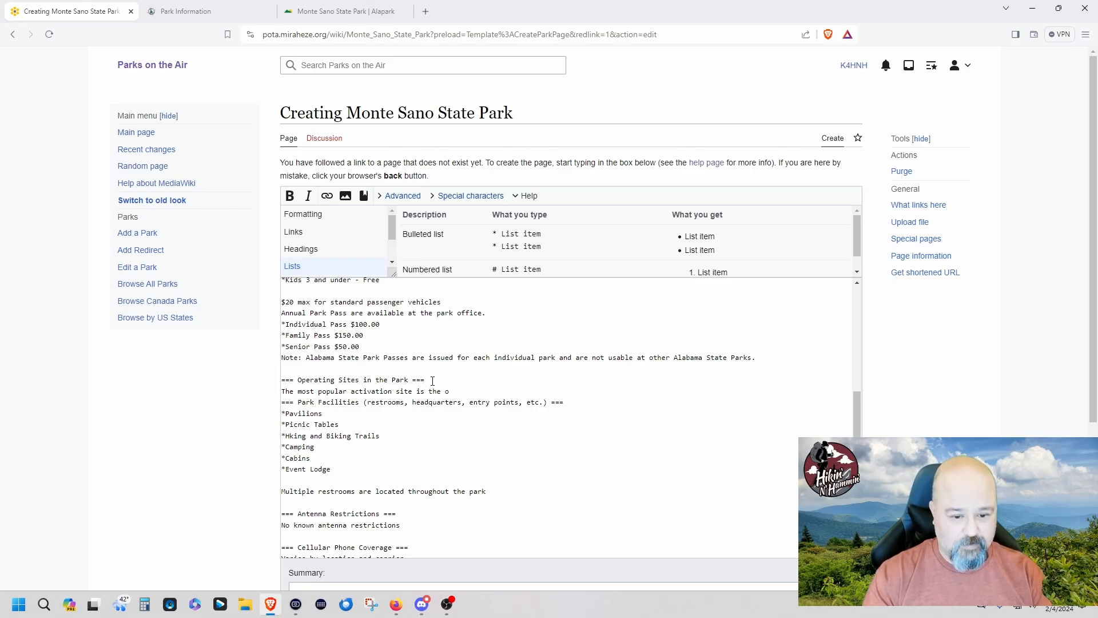
{"action": "type", "text": "Overlok"}
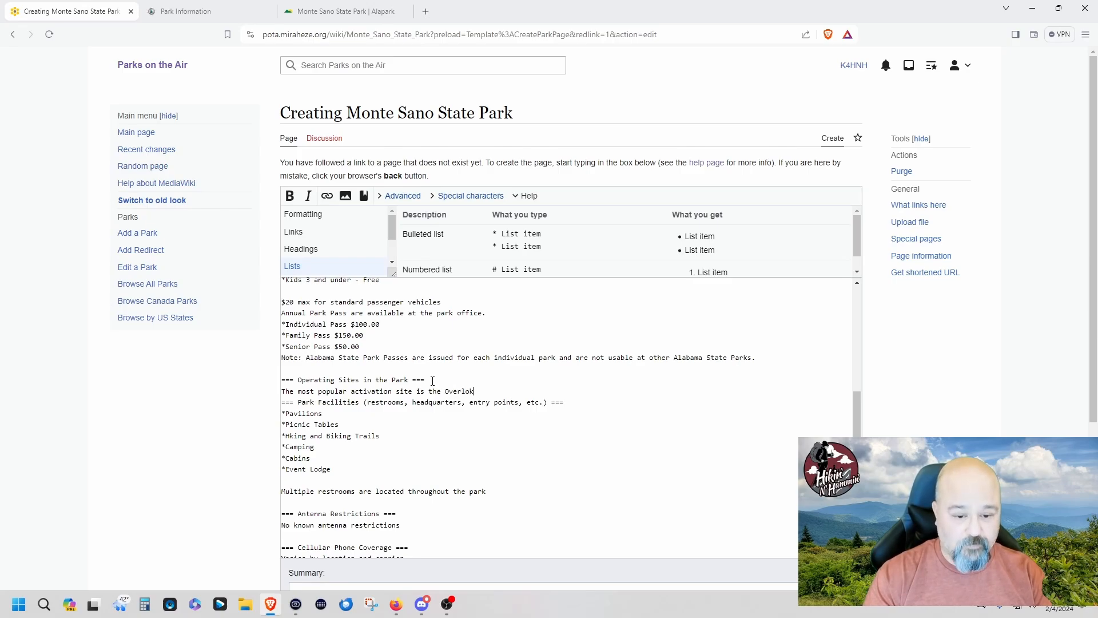
{"action": "key", "text": "BackSpace"}
{"action": "type", "text": "ok"}
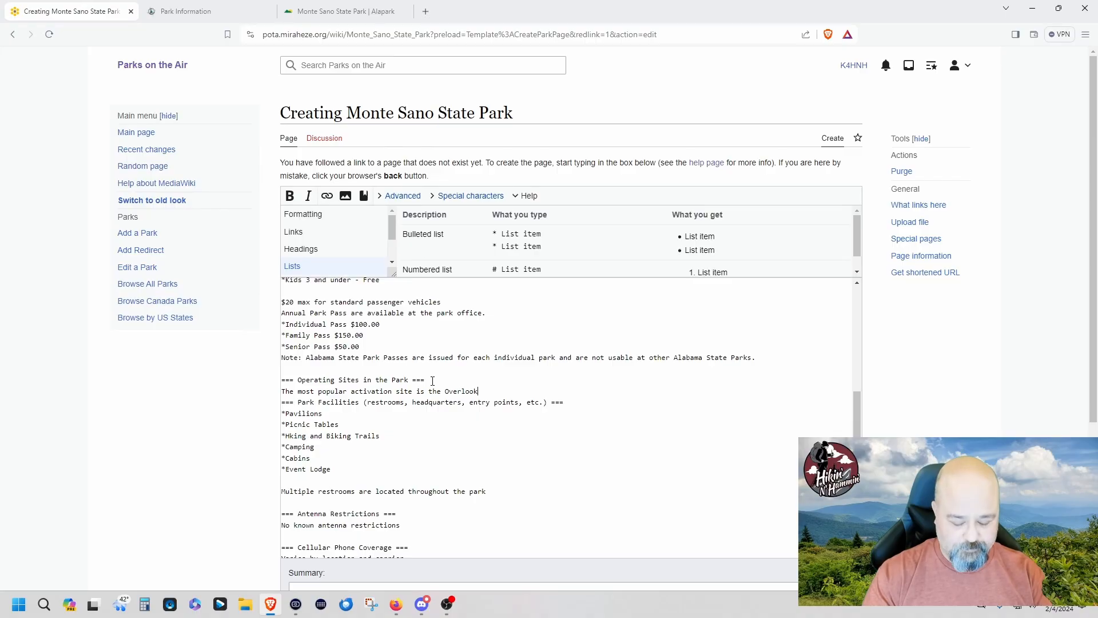
{"action": "type", "text": " located a"}
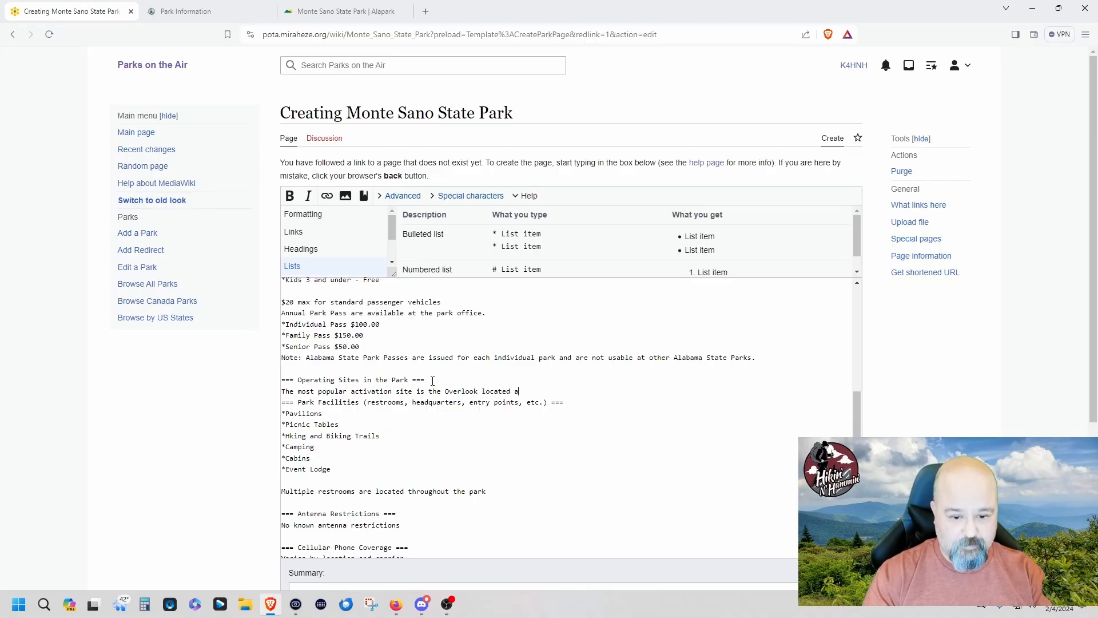
{"action": "type", "text": "t"}
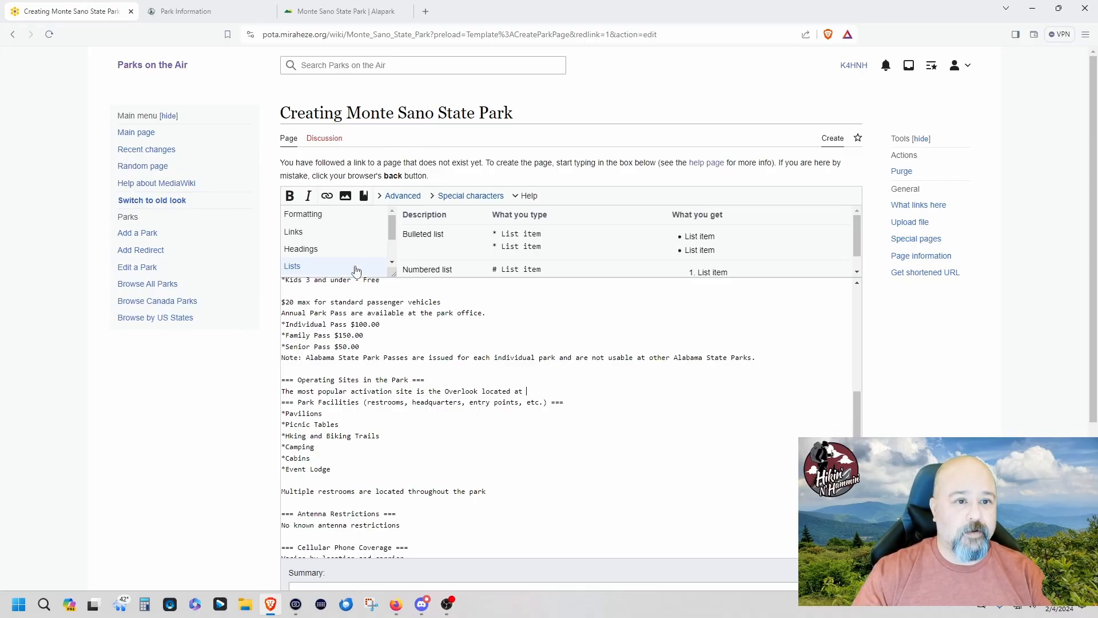
- Glance over the Alabama State Parks page for Monte Sano and open google.com in a new browser tab
{"action": "left_click", "coordinate": [372, 10]}
{"action": "scroll", "coordinate": [444, 250], "scroll_direction": "up", "scroll_amount": 8}
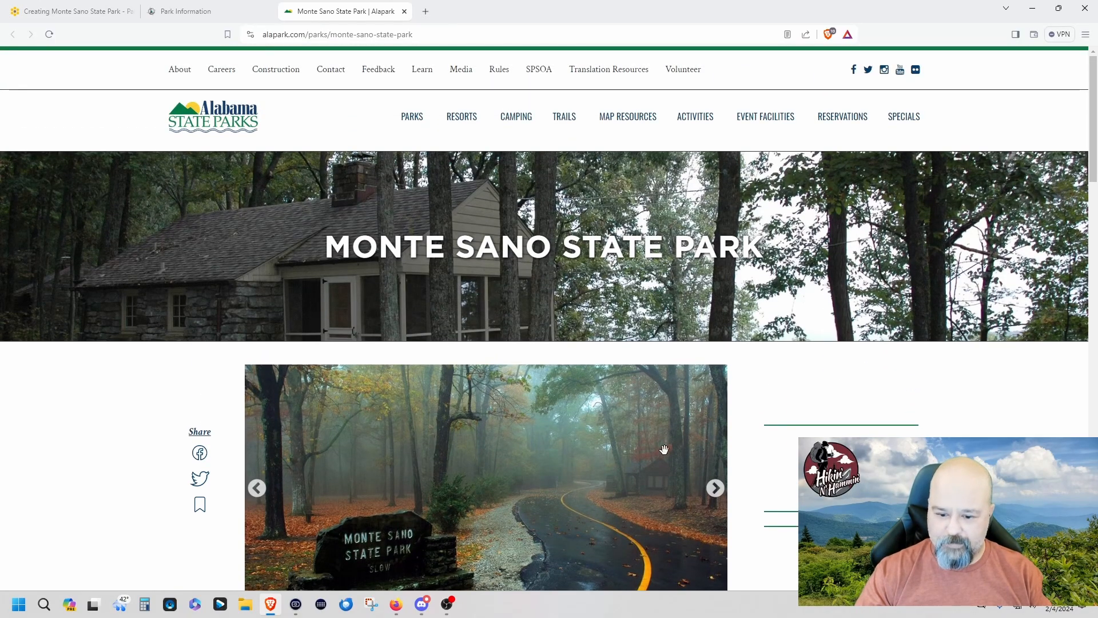
{"action": "scroll", "coordinate": [637, 437], "scroll_direction": "down", "scroll_amount": 2}
{"action": "scroll", "coordinate": [637, 437], "scroll_direction": "up", "scroll_amount": 2}
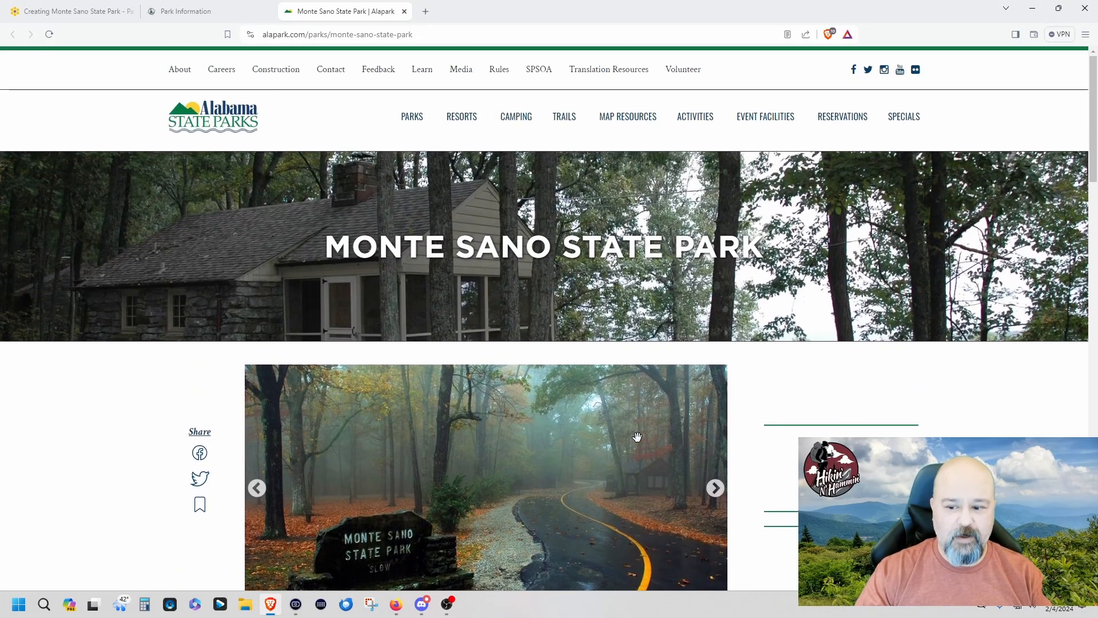
{"action": "left_click", "coordinate": [426, 12]}
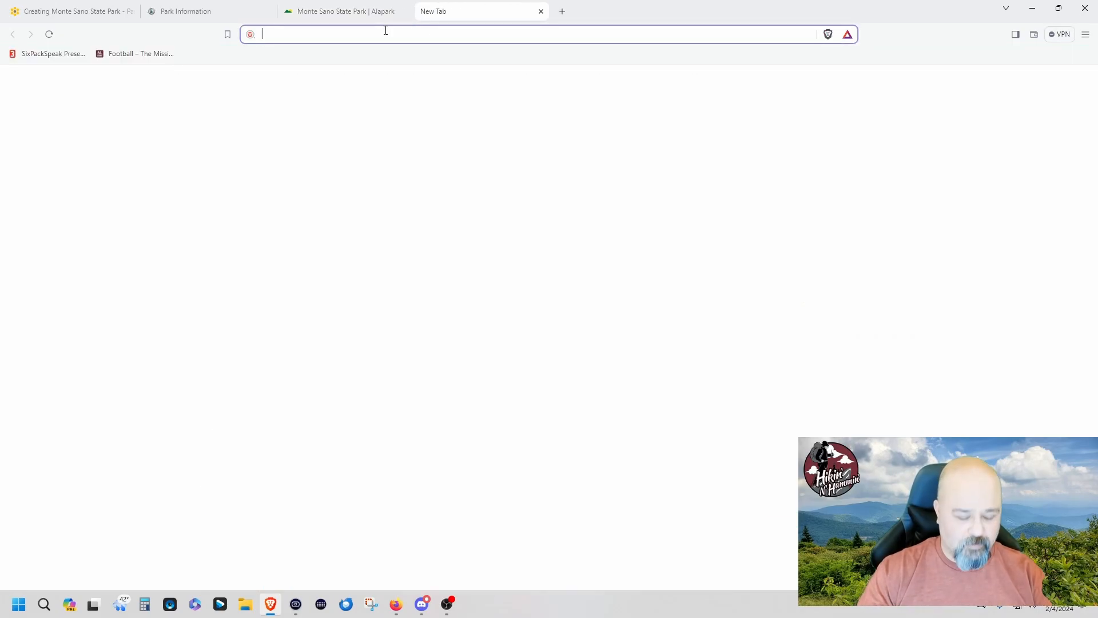
{"action": "type", "text": "google.com"}
{"action": "key", "text": "Return"}
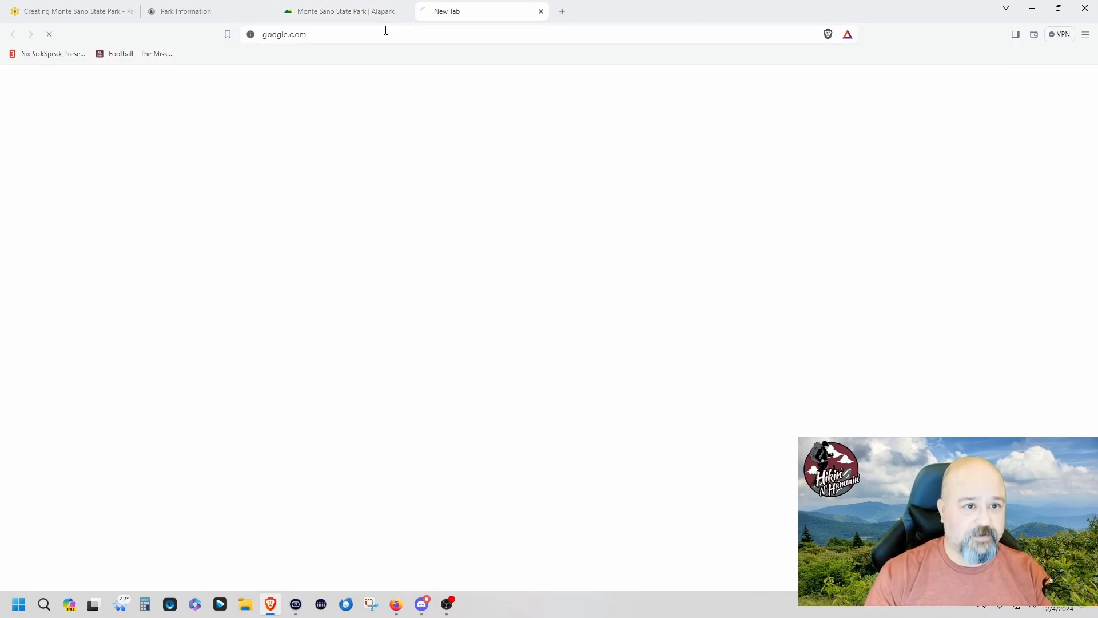
{"action": "left_click", "coordinate": [298, 36]}
{"action": "left_click", "coordinate": [296, 36]}
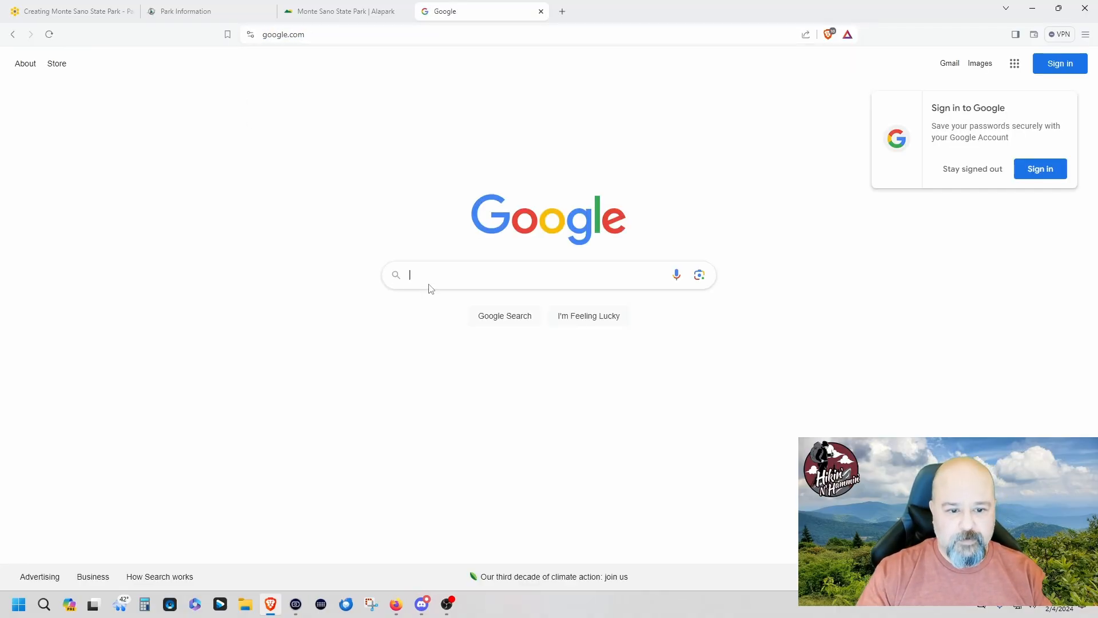
- Search Google for "monte sano state park" and open the park's location in Google Maps
{"action": "left_click", "coordinate": [459, 271]}
{"action": "type", "text": "Monte Sa"}
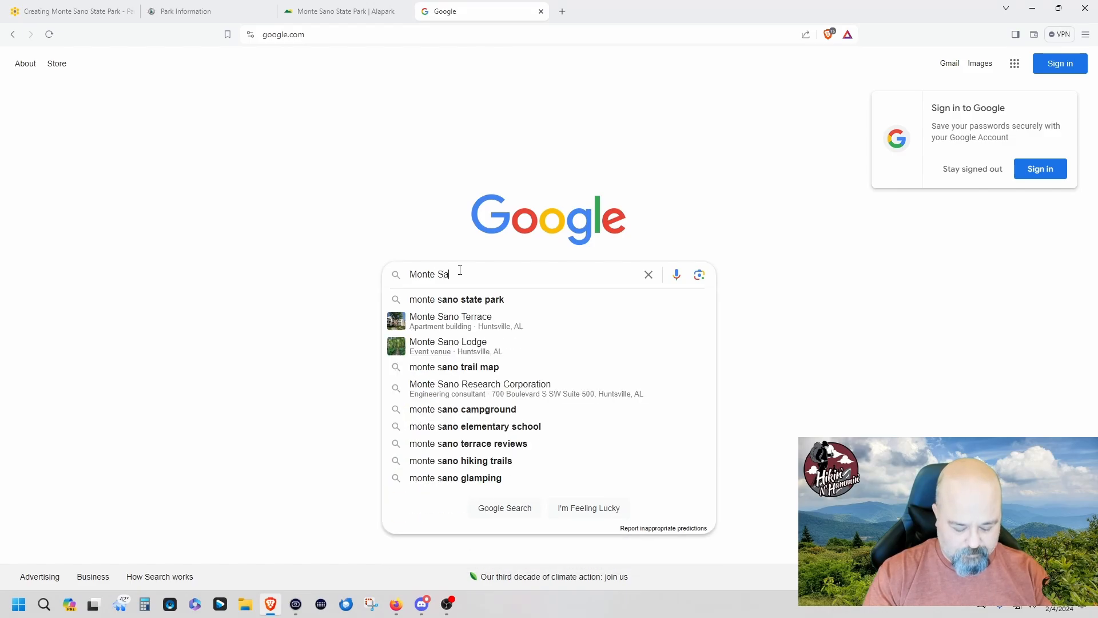
{"action": "type", "text": "no State"}
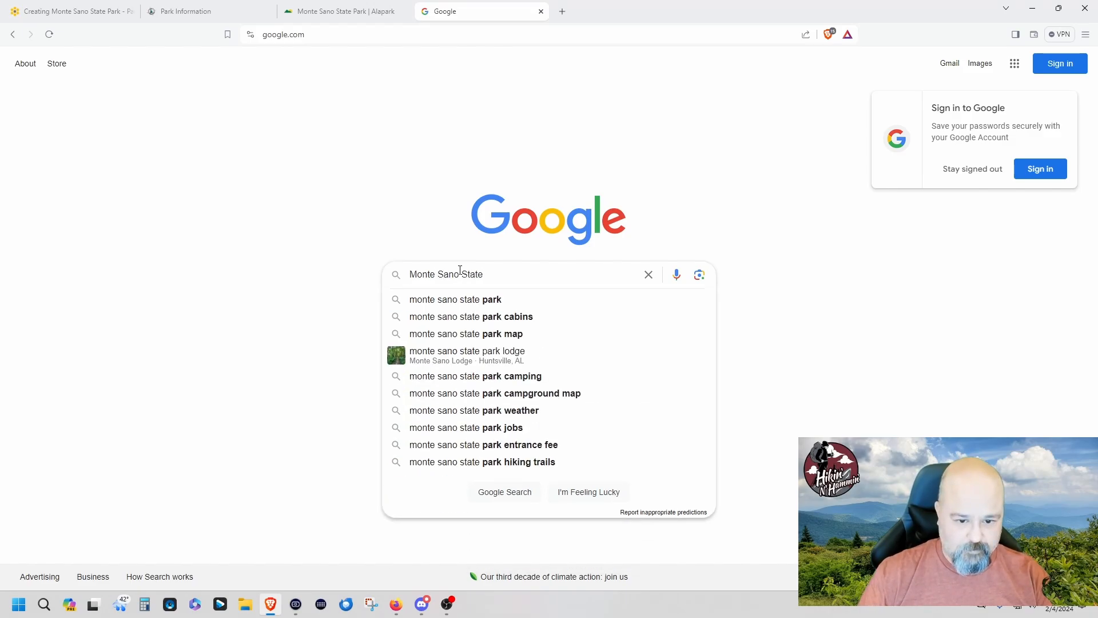
{"action": "key", "text": "Down"}
{"action": "key", "text": "Down"}
{"action": "key", "text": "Down"}
{"action": "key", "text": "Up"}
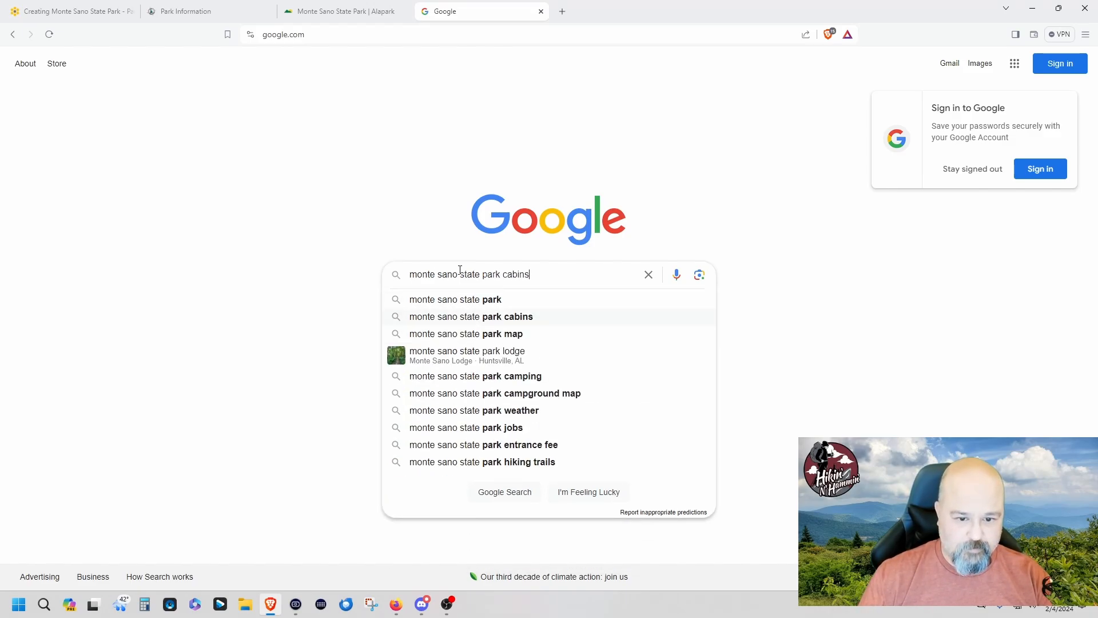
{"action": "key", "text": "Up"}
{"action": "key", "text": "Return"}
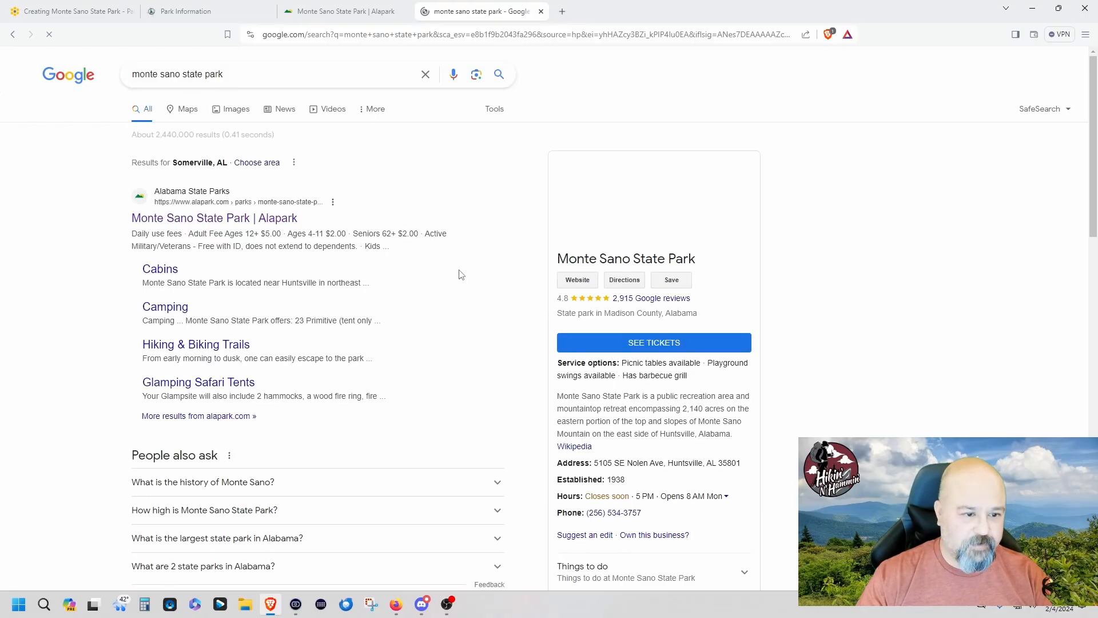
{"action": "left_click", "coordinate": [699, 166]}
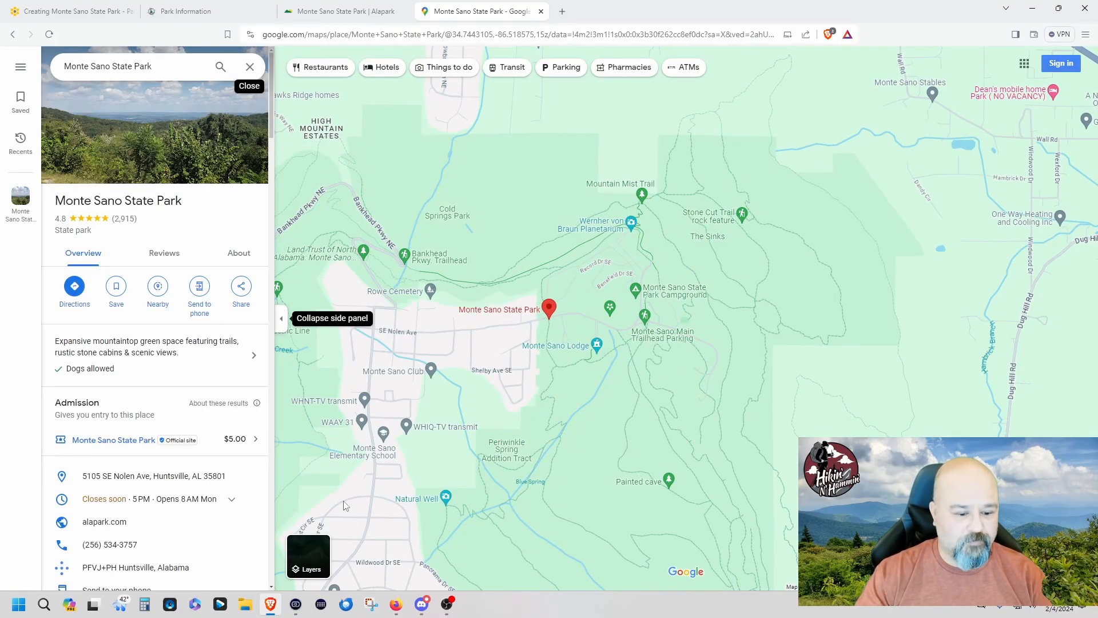
{"action": "left_click", "coordinate": [312, 551]}
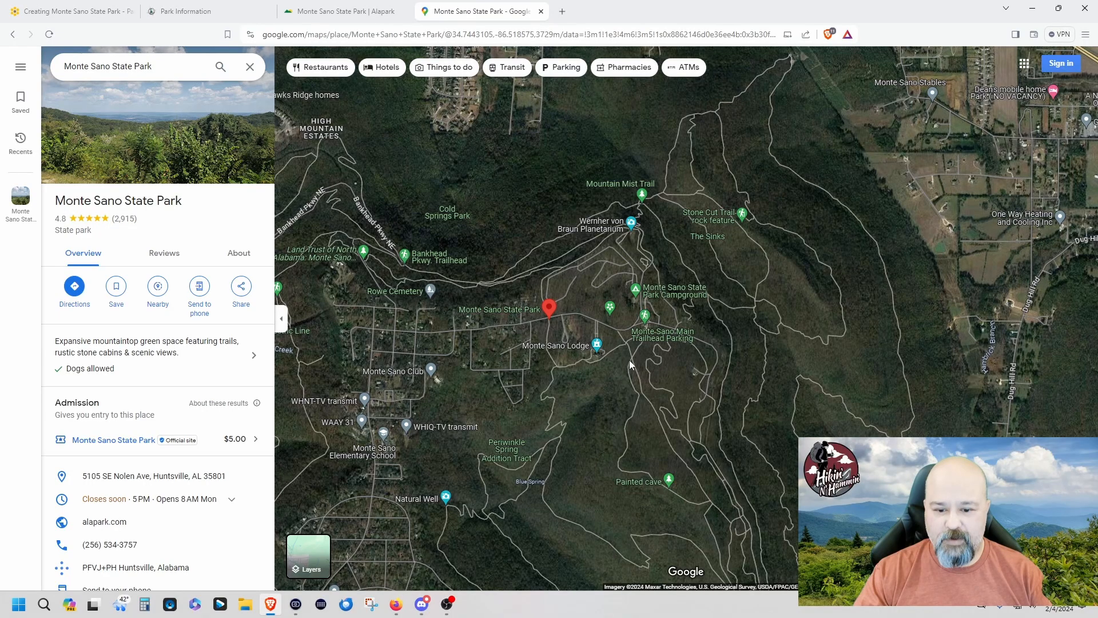
{"action": "scroll", "coordinate": [630, 358], "scroll_direction": "up", "scroll_amount": 2}
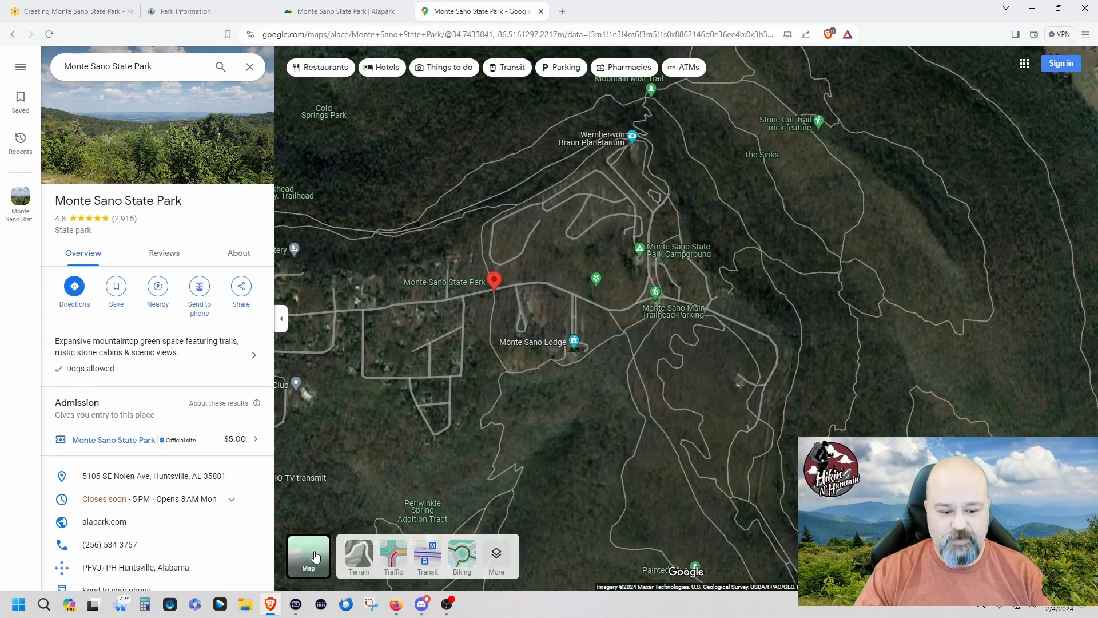
{"action": "left_click", "coordinate": [315, 556]}
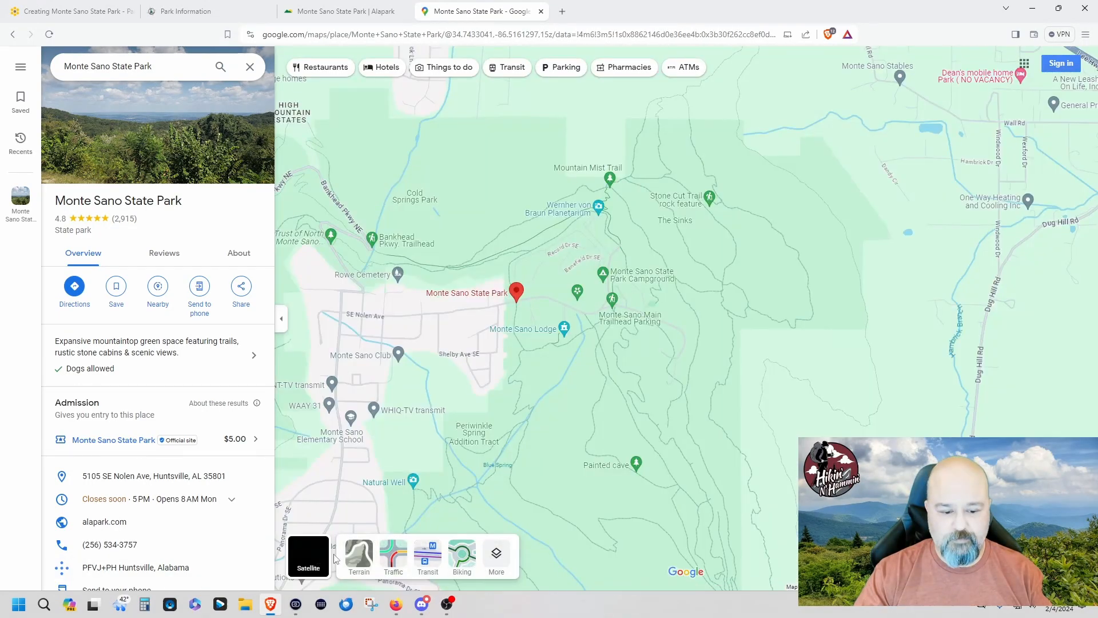
- Show the terrain layer on the map and locate the parking area at Monte Sano North Plateau
{"action": "left_click", "coordinate": [367, 565]}
{"action": "mouse_move", "coordinate": [626, 430]}
{"action": "left_mouse_down"}
{"action": "mouse_move", "coordinate": [613, 407]}
{"action": "mouse_move", "coordinate": [625, 477]}
{"action": "left_mouse_up"}
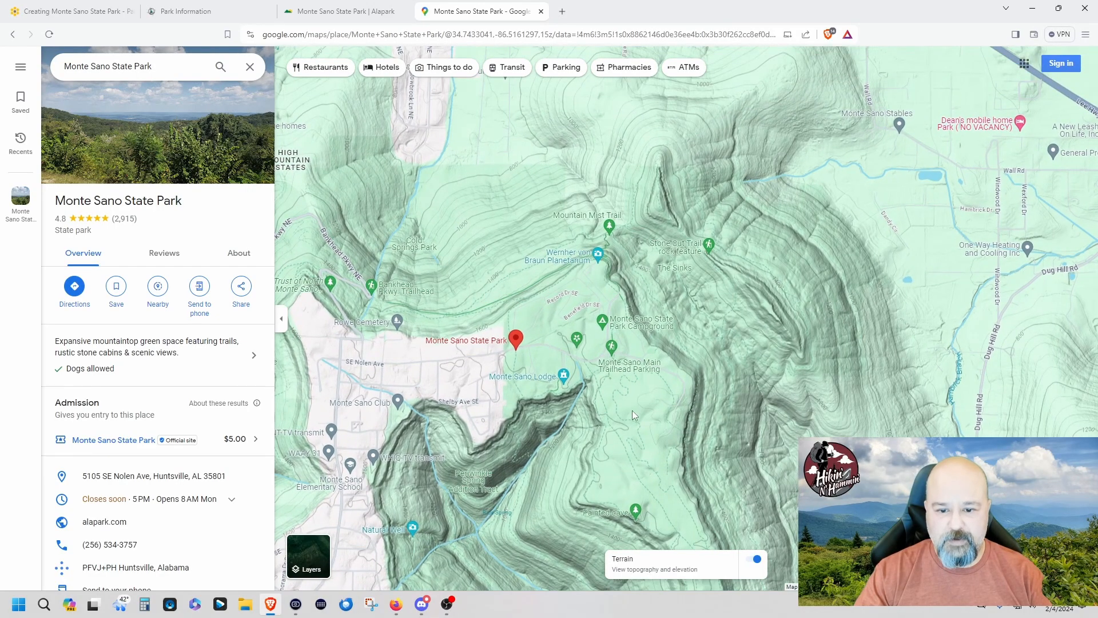
{"action": "scroll", "coordinate": [634, 403], "scroll_direction": "up", "scroll_amount": 1}
{"action": "scroll", "coordinate": [634, 403], "scroll_direction": "up", "scroll_amount": 1}
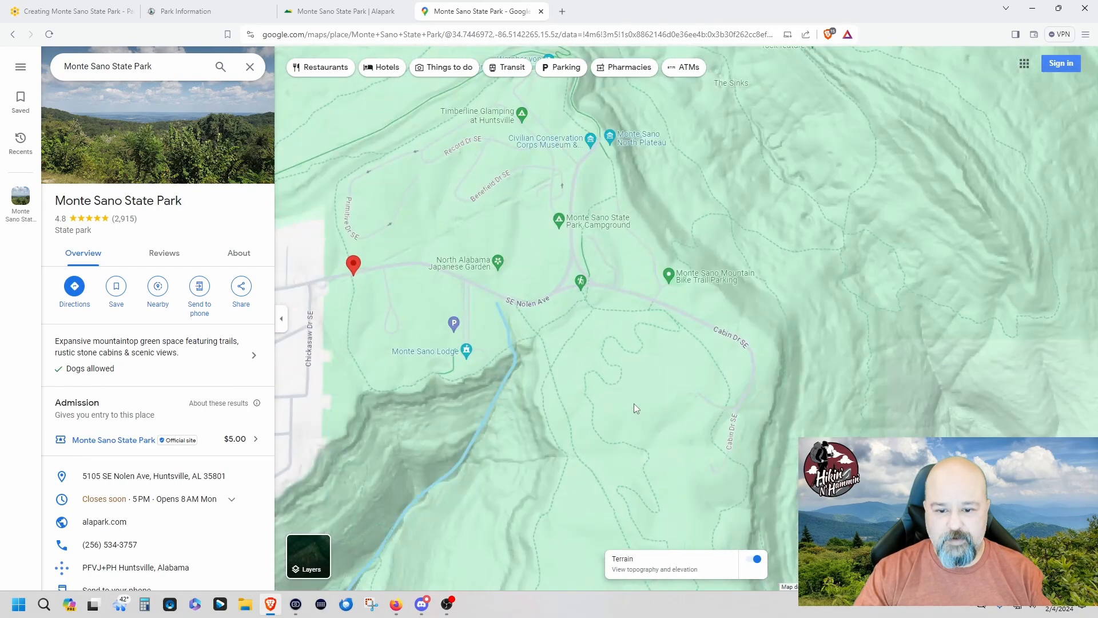
{"action": "mouse_move", "coordinate": [634, 404]}
{"action": "left_mouse_down"}
{"action": "mouse_move", "coordinate": [619, 239]}
{"action": "mouse_move", "coordinate": [722, 277]}
{"action": "mouse_move", "coordinate": [755, 318]}
{"action": "left_mouse_up"}
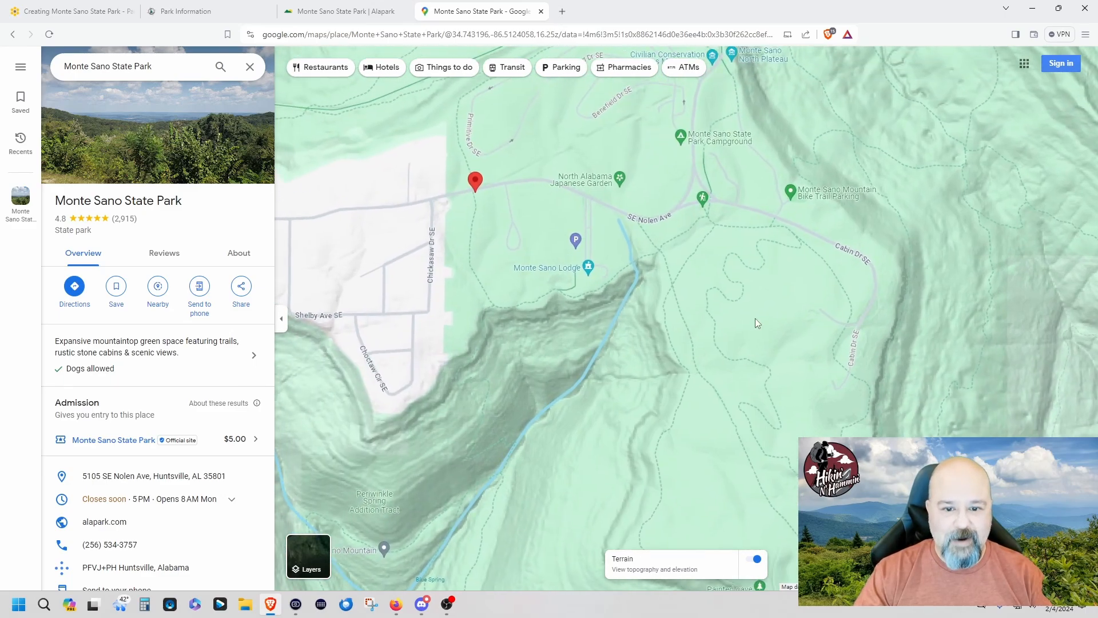
{"action": "mouse_move", "coordinate": [641, 314]}
{"action": "left_mouse_down"}
{"action": "mouse_move", "coordinate": [648, 338]}
{"action": "mouse_move", "coordinate": [675, 236]}
{"action": "mouse_move", "coordinate": [908, 282]}
{"action": "mouse_move", "coordinate": [665, 341]}
{"action": "mouse_move", "coordinate": [408, 501]}
{"action": "left_mouse_up"}
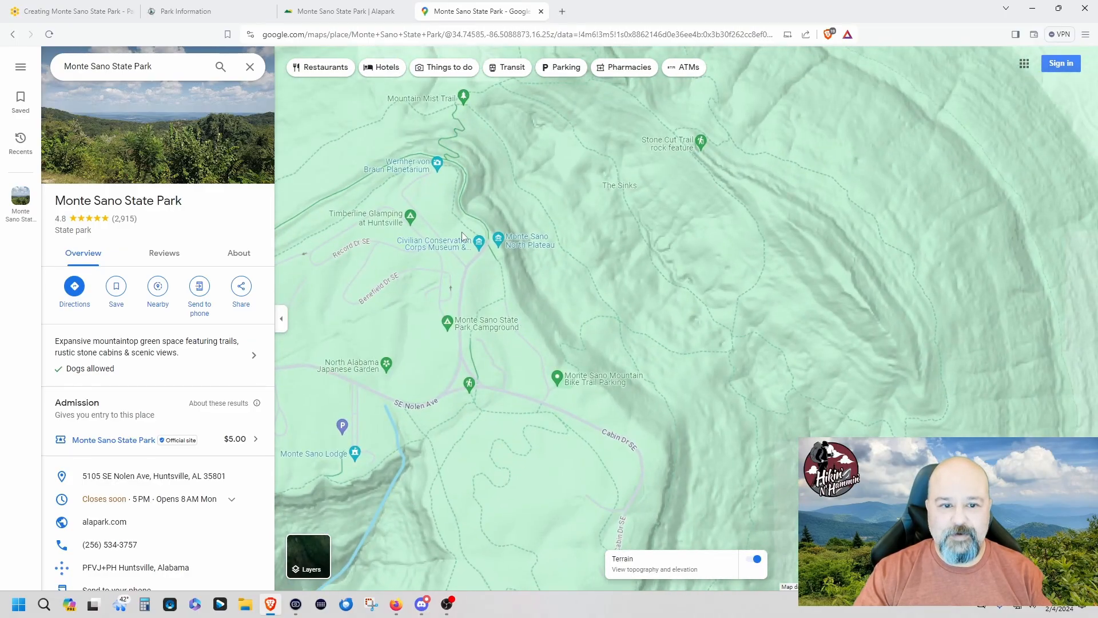
{"action": "scroll", "coordinate": [496, 260], "scroll_direction": "up", "scroll_amount": 2}
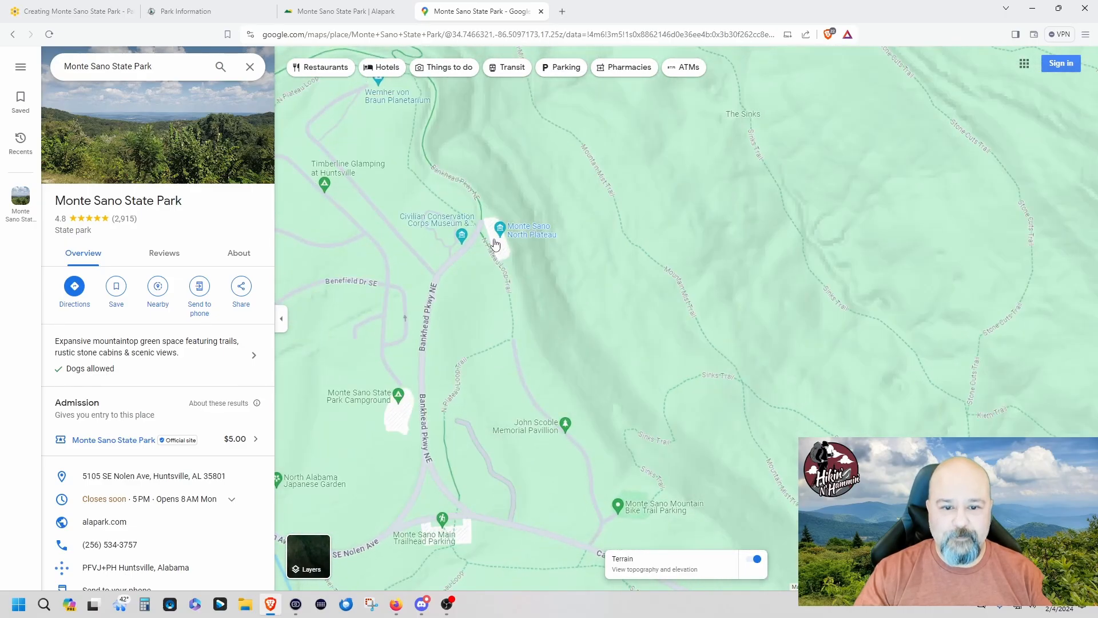
- Select the parking lot at Monte Sano North Plateau and copy its coordinates
{"action": "left_click", "coordinate": [496, 245]}
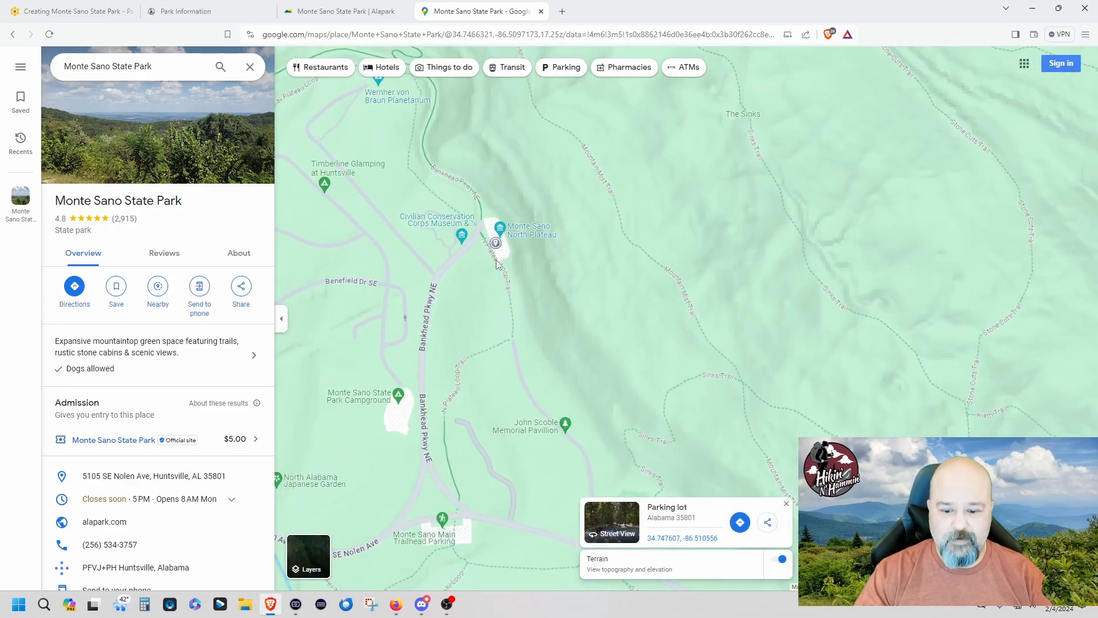
{"action": "left_click_drag", "start_coordinate": [718, 540], "coordinate": [647, 541]}
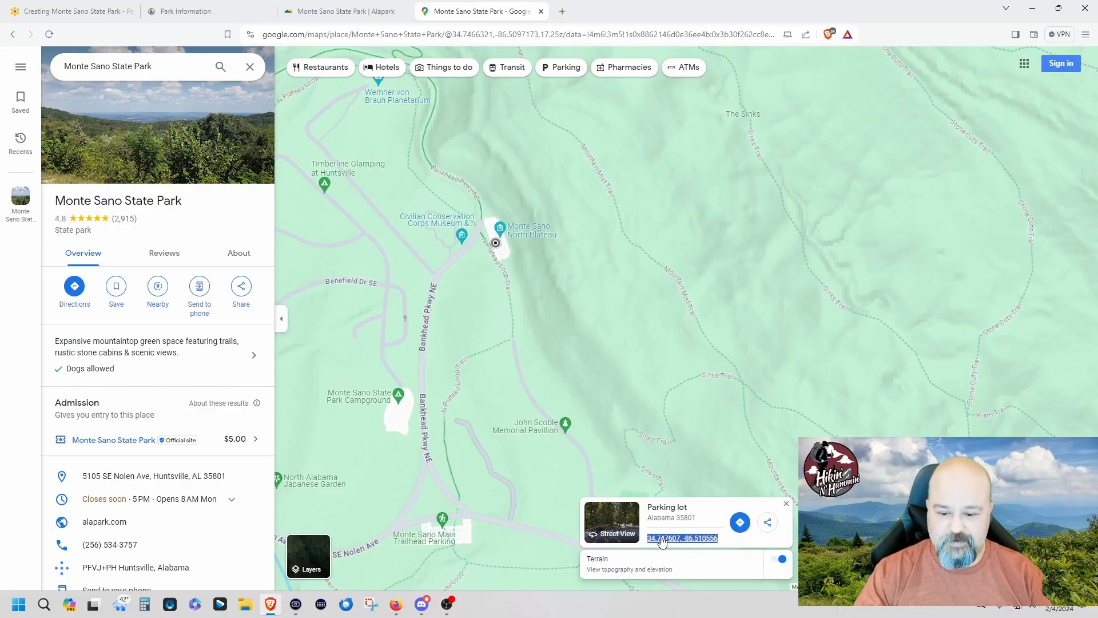
{"action": "right_click", "coordinate": [662, 537]}
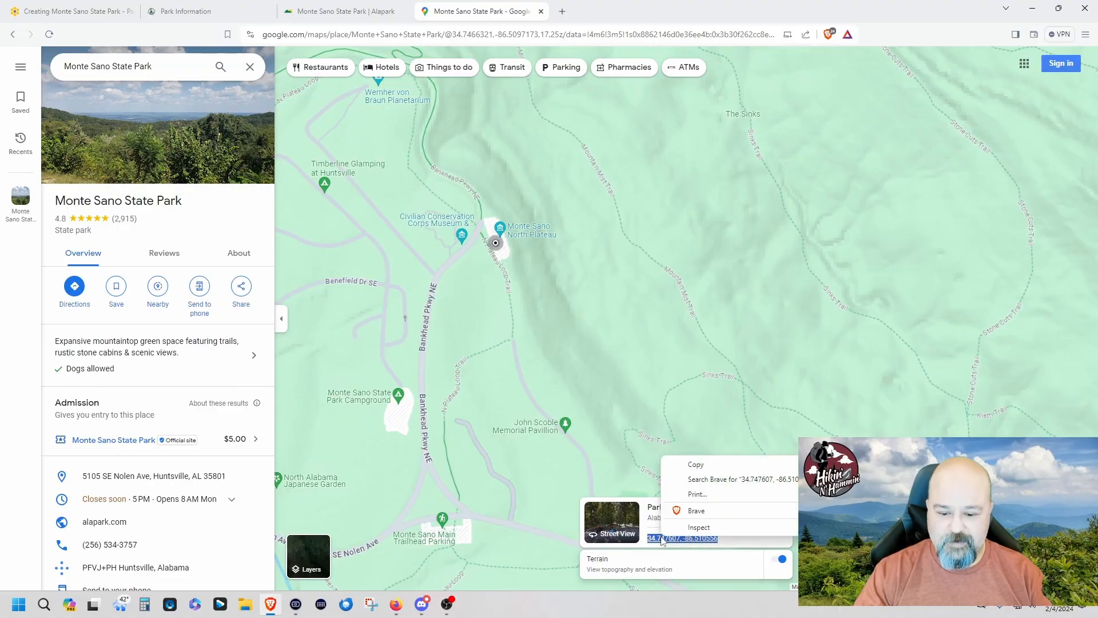
{"action": "left_click", "coordinate": [697, 468]}
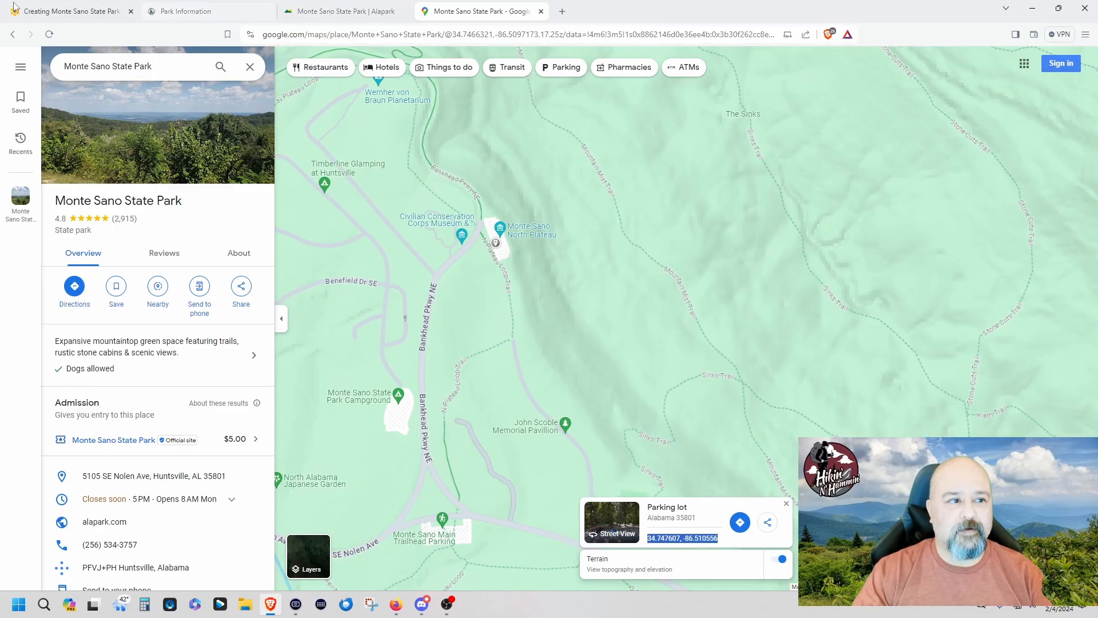
- In the wiki draft, paste 34.747607, -86.510556 as plain text after "located at" and insert an opening parenthesis before "located"
{"action": "left_click", "coordinate": [94, 12]}
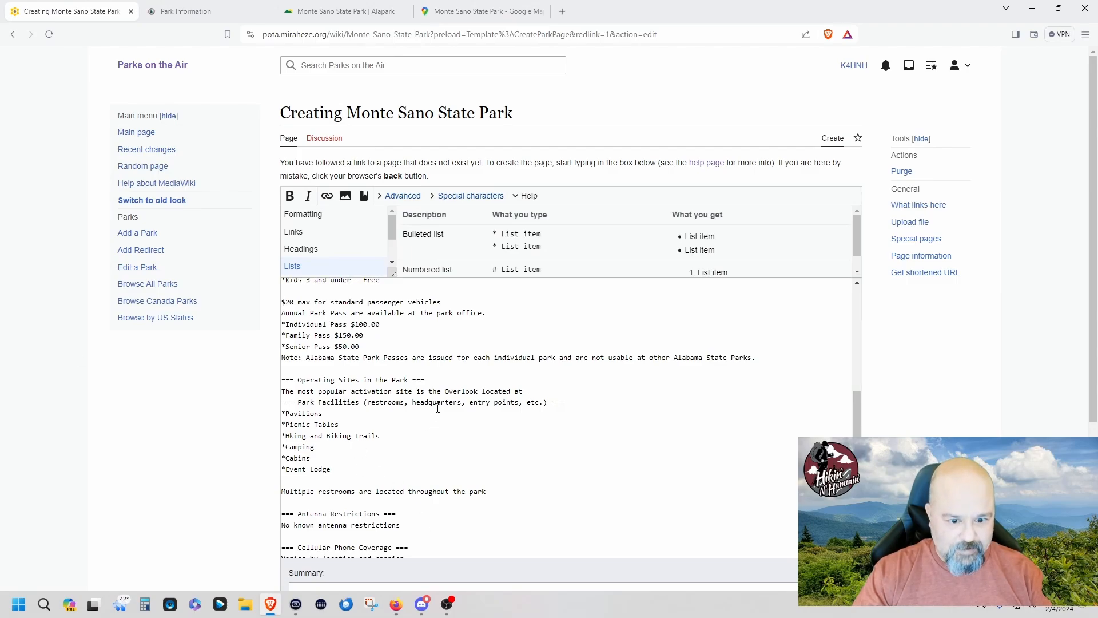
{"action": "right_click", "coordinate": [531, 400]}
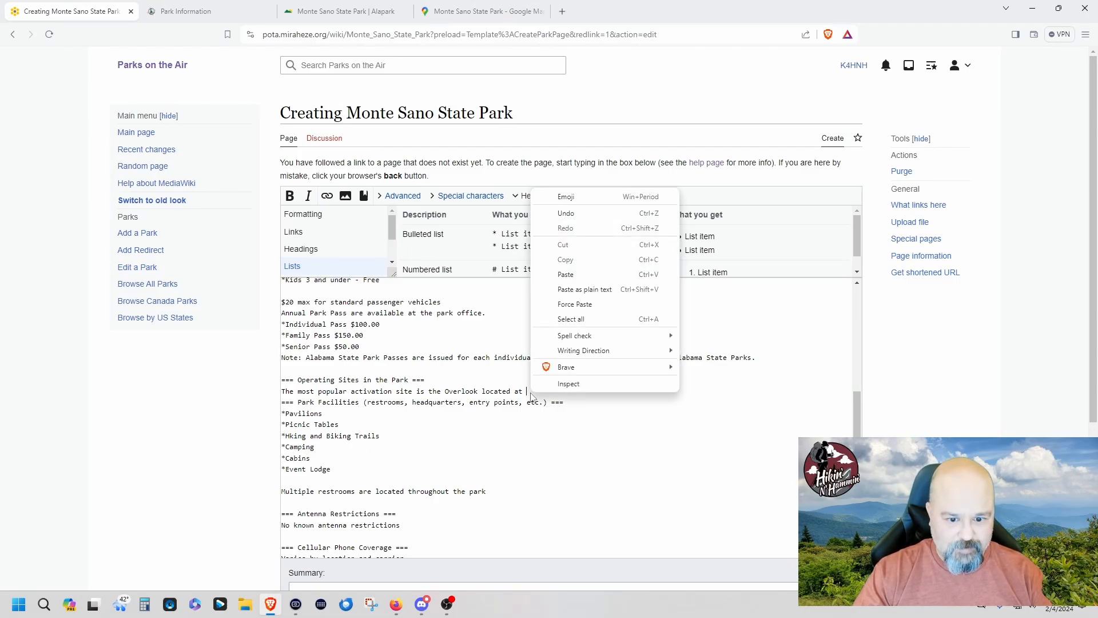
{"action": "left_click", "coordinate": [579, 290]}
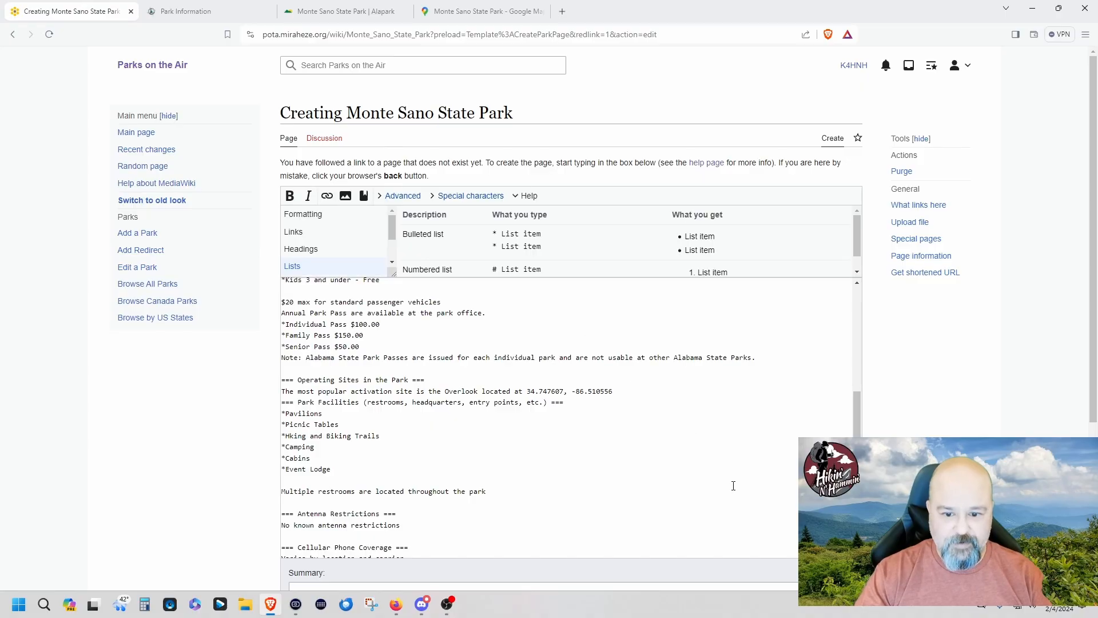
{"action": "key", "text": "Left"}
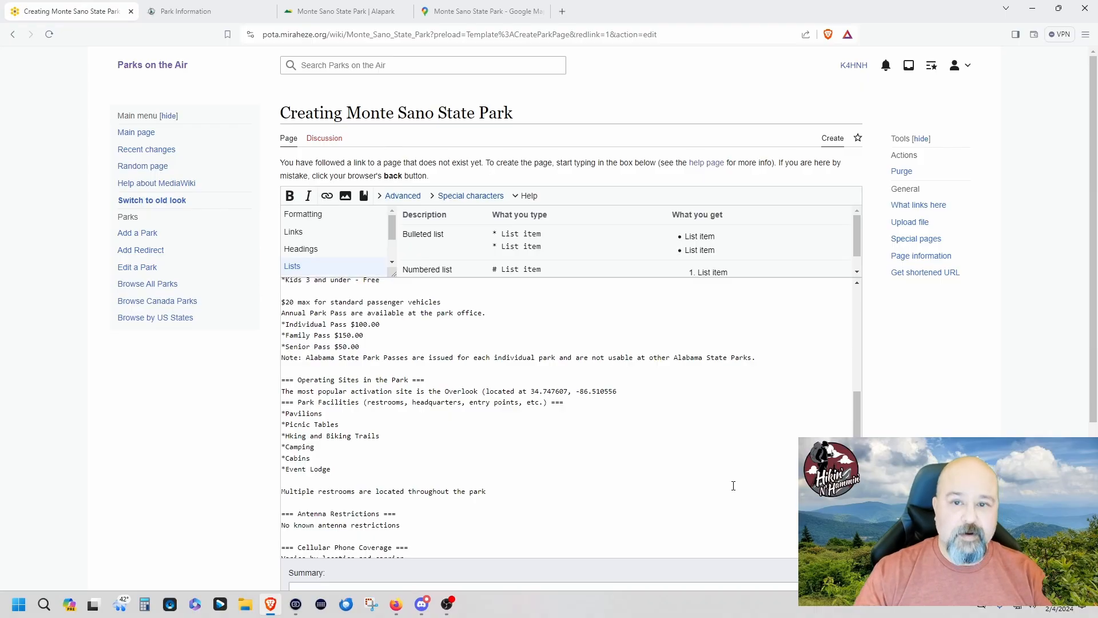
- Check the overlook's name on the map, complete the parenthesis as "(Monte Sano North Plateau)" before "located", and add a blank line below the sentence
{"action": "left_click", "coordinate": [515, 11]}
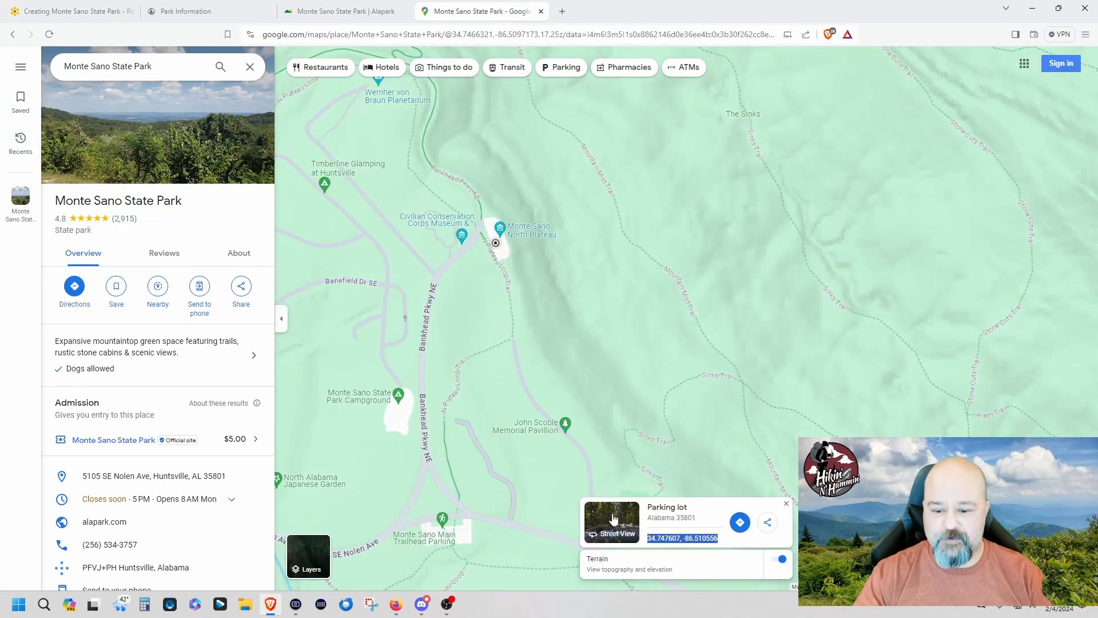
{"action": "left_click", "coordinate": [540, 268]}
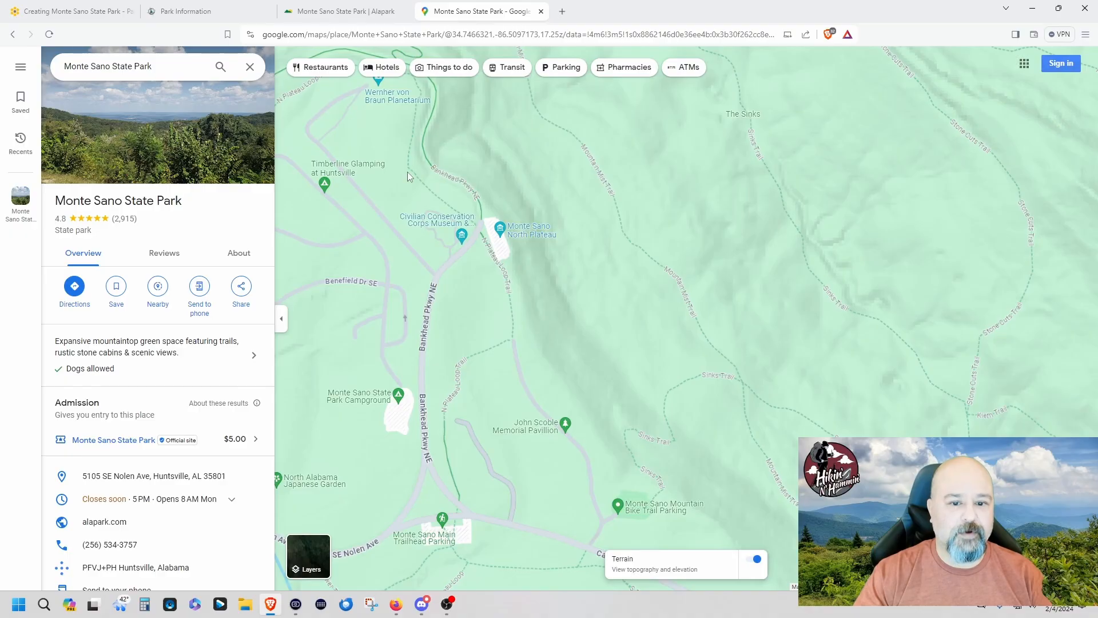
{"action": "scroll", "coordinate": [465, 273], "scroll_direction": "up", "scroll_amount": 2}
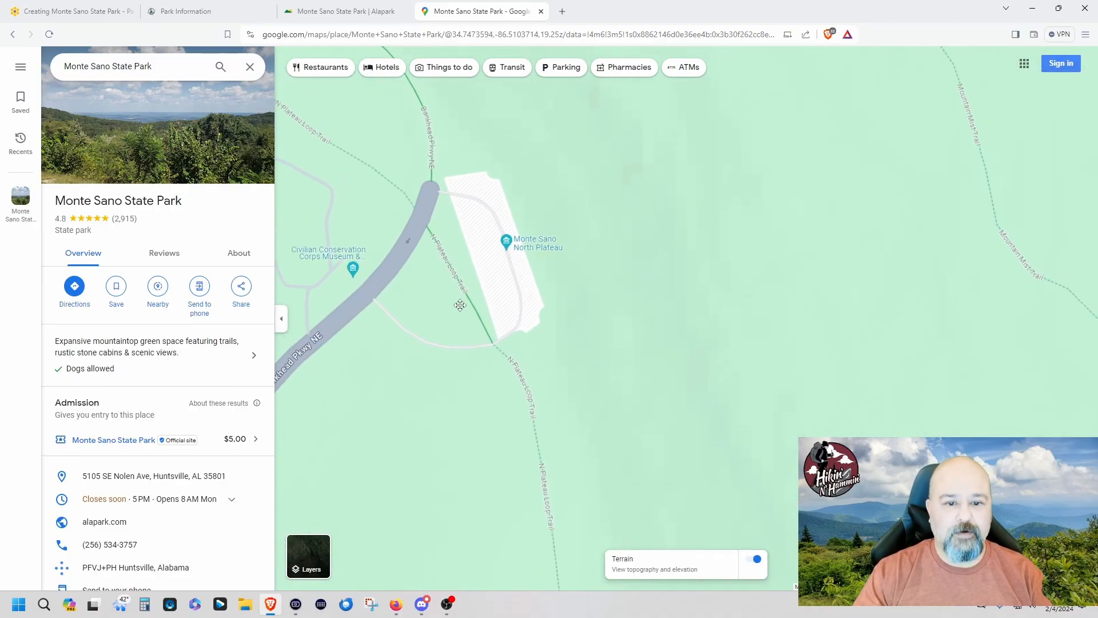
{"action": "left_click_drag", "start_coordinate": [460, 305], "coordinate": [456, 315]}
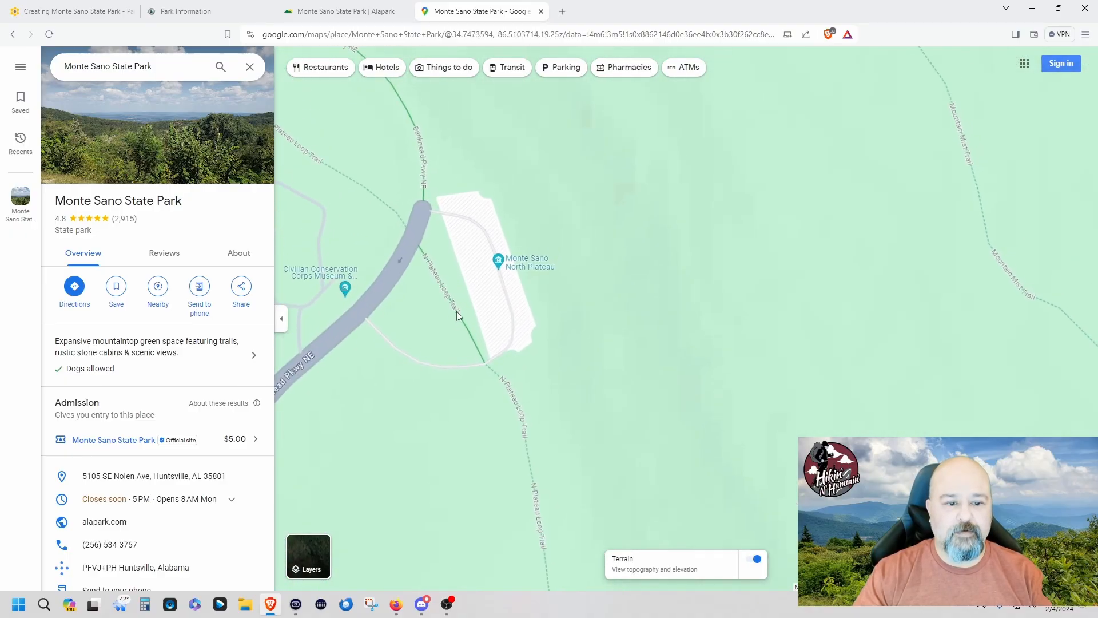
{"action": "left_click", "coordinate": [87, 15]}
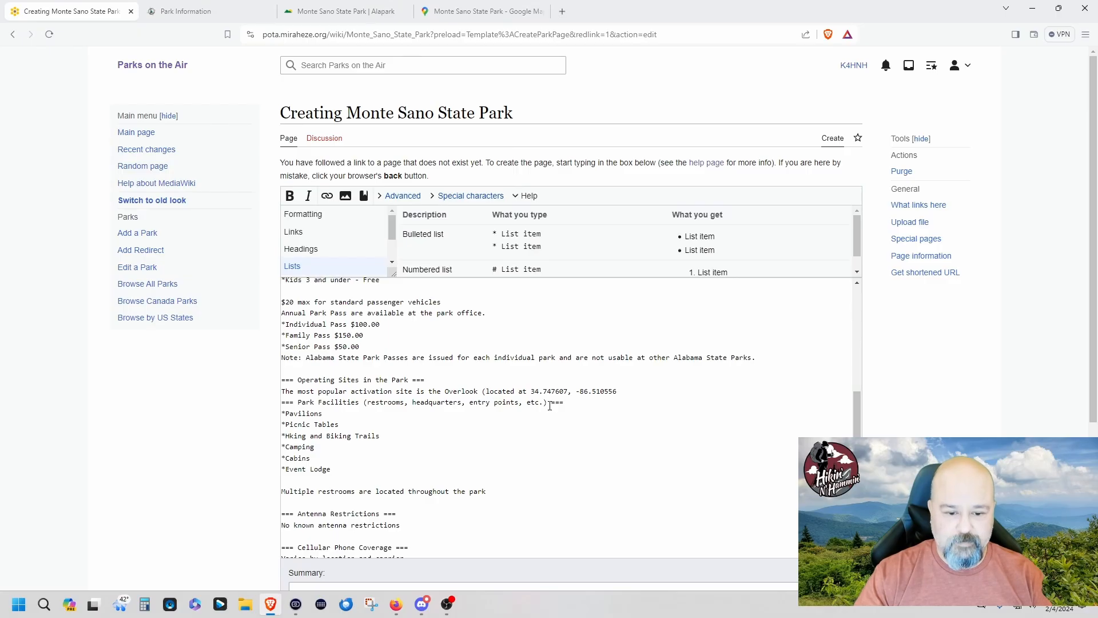
{"action": "type", "text": "Monte "}
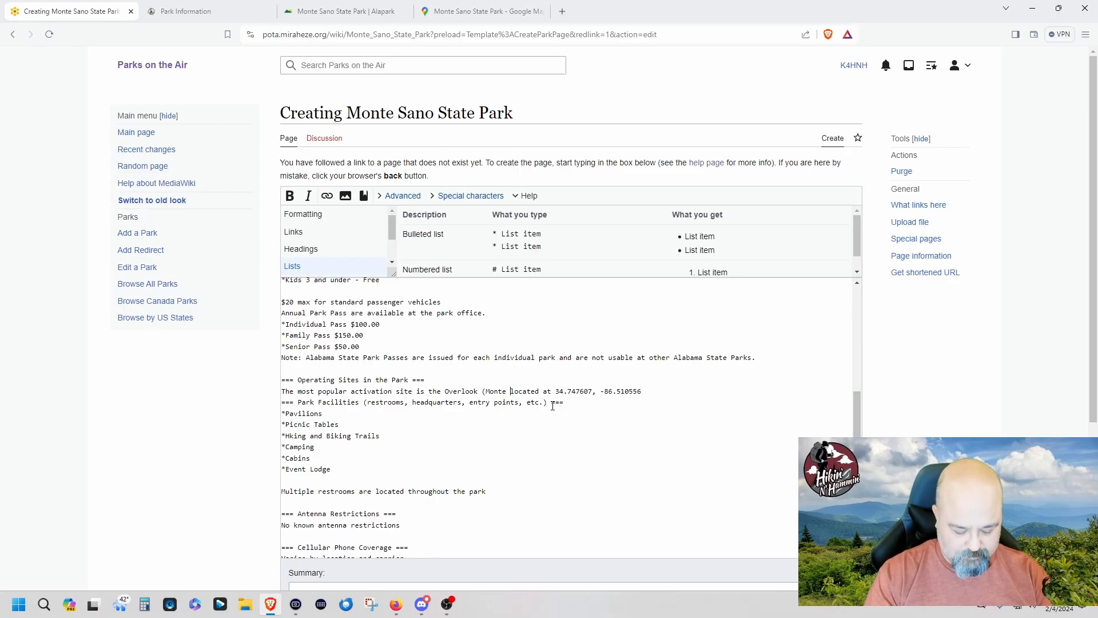
{"action": "type", "text": "Sano North "}
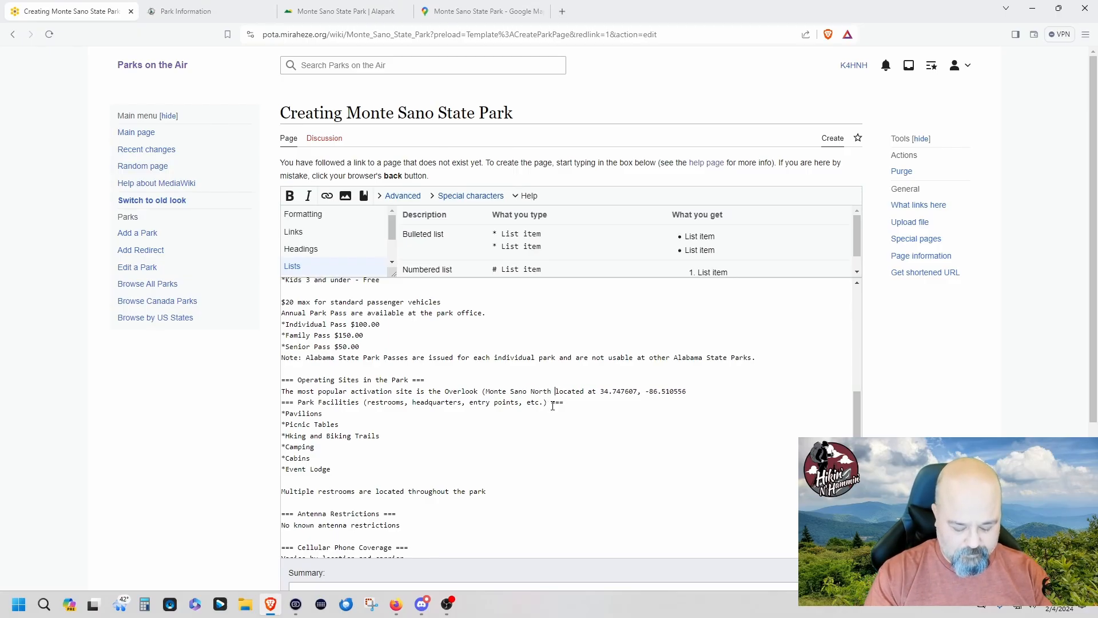
{"action": "type", "text": "Plateau)"}
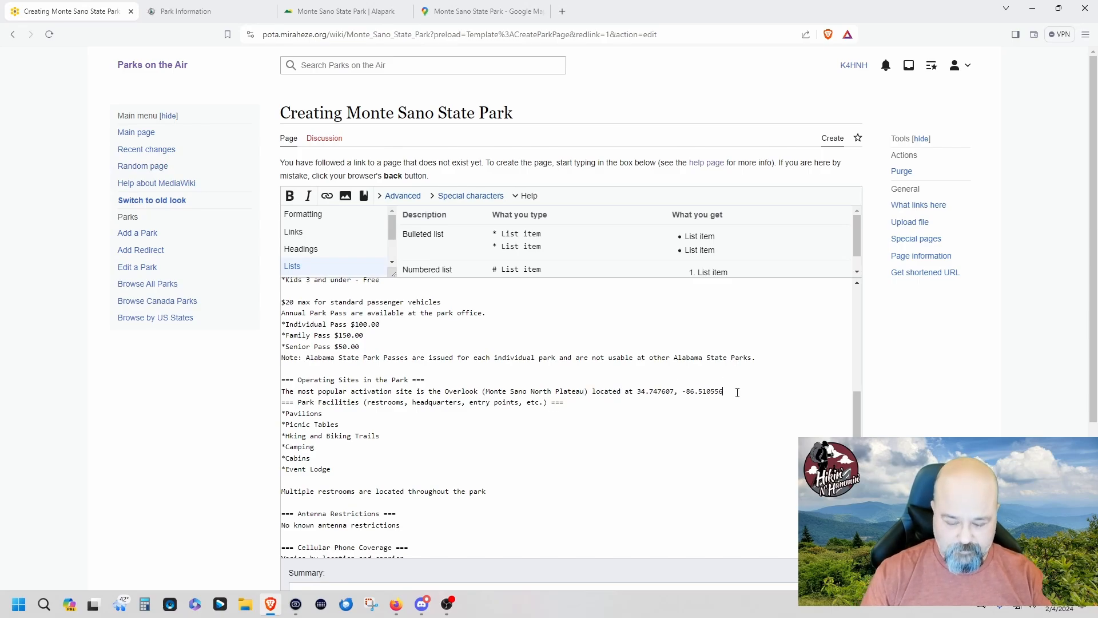
{"action": "key", "text": "Return"}
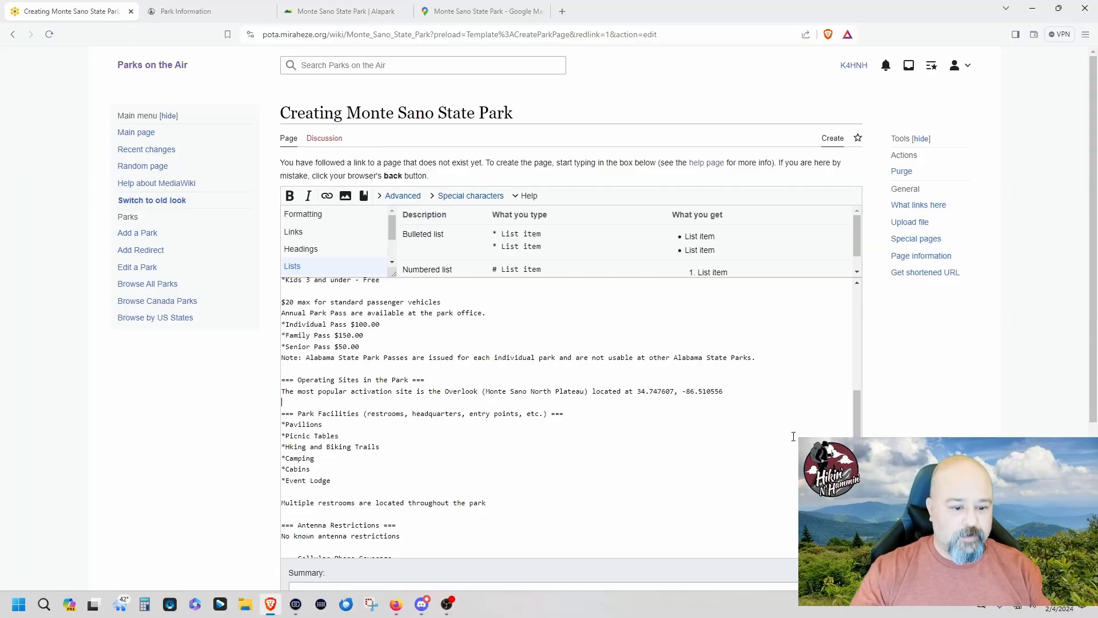
- Read through the draft from the park number heading to the POTA Park Information section and submit the page for saving
{"action": "scroll", "coordinate": [431, 479], "scroll_direction": "up", "scroll_amount": 4}
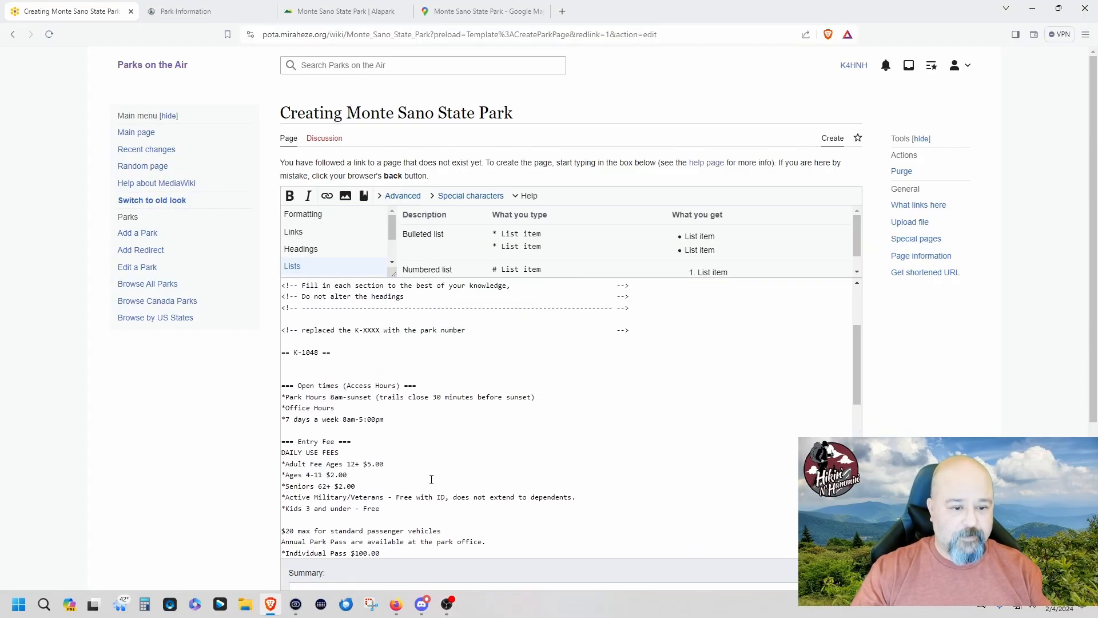
{"action": "scroll", "coordinate": [432, 479], "scroll_direction": "down", "scroll_amount": 6}
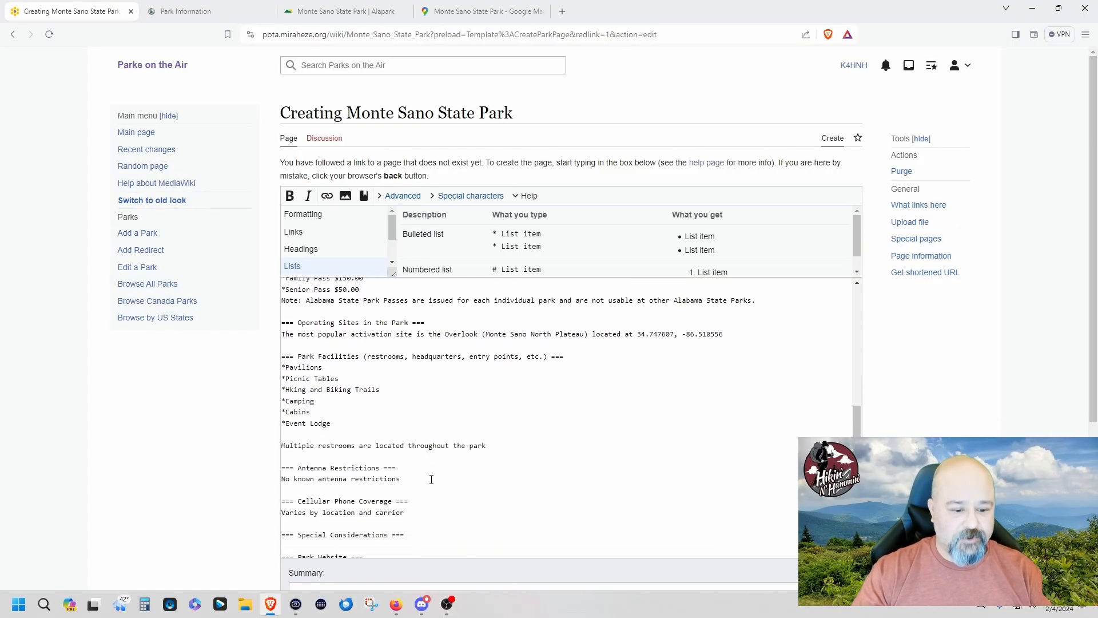
{"action": "scroll", "coordinate": [432, 479], "scroll_direction": "down", "scroll_amount": 2}
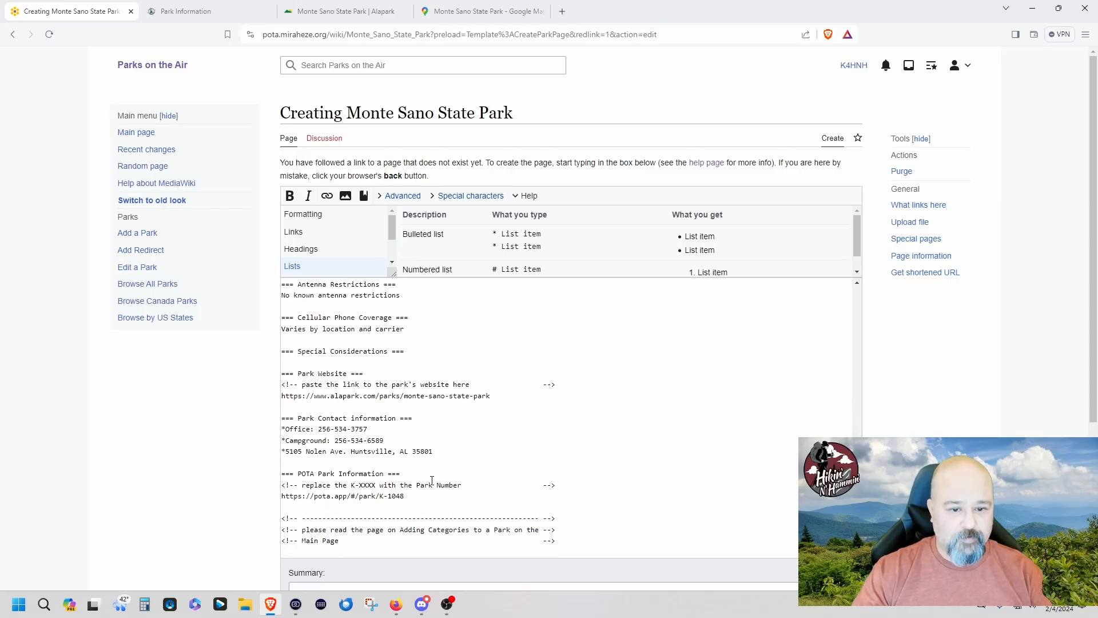
{"action": "scroll", "coordinate": [434, 474], "scroll_direction": "down", "scroll_amount": 4}
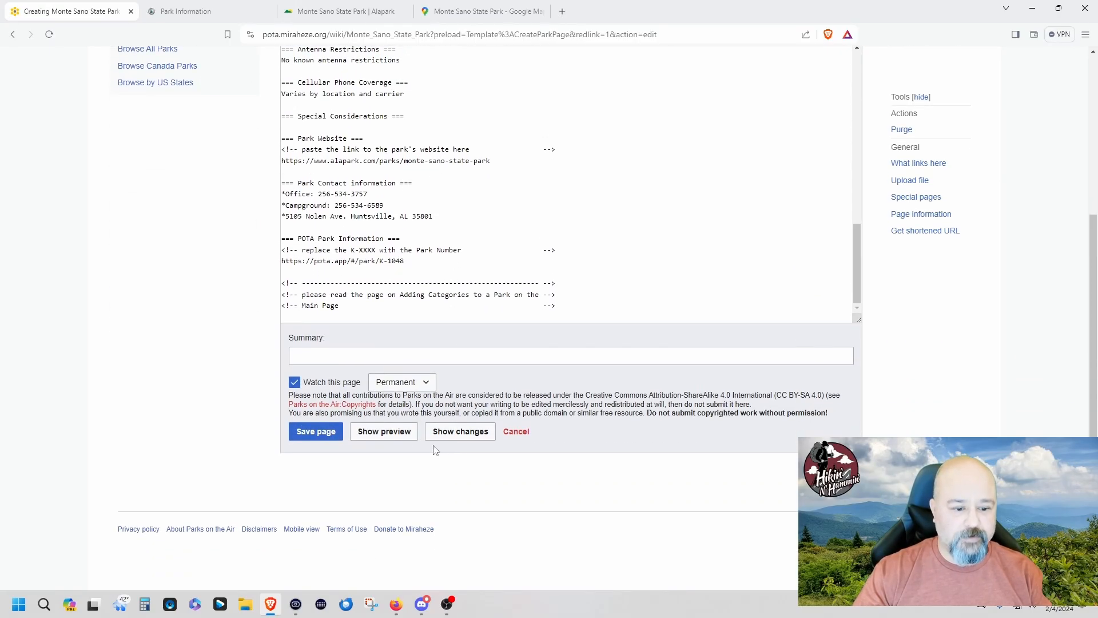
{"action": "left_click", "coordinate": [314, 431]}
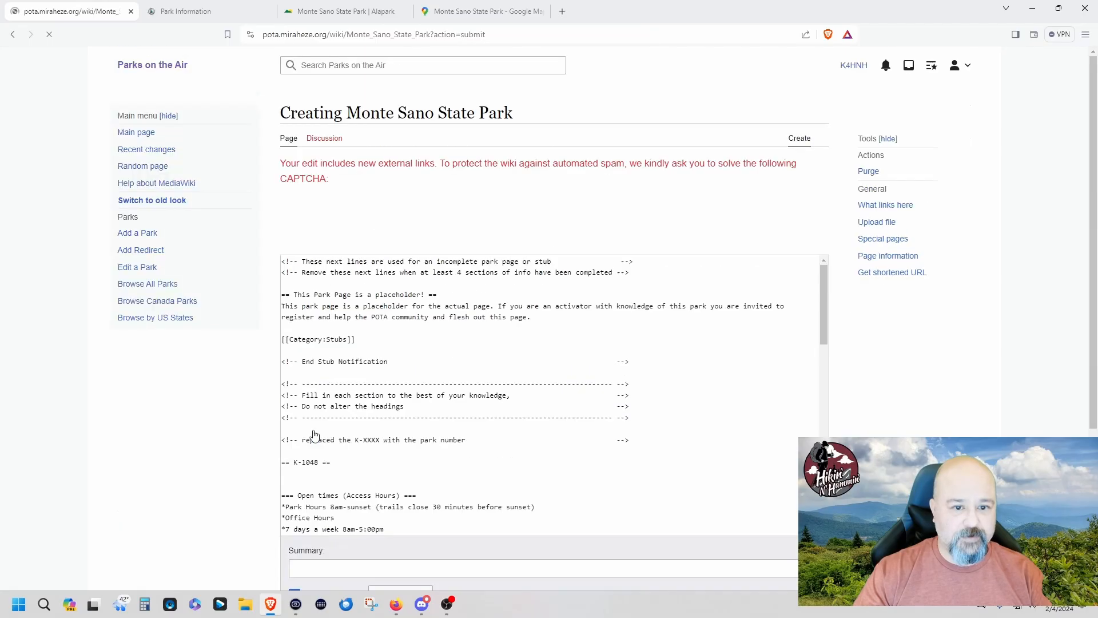
- Complete the human verification by selecting the pictures of devices that measure time in both image rounds
{"action": "left_click", "coordinate": [302, 213]}
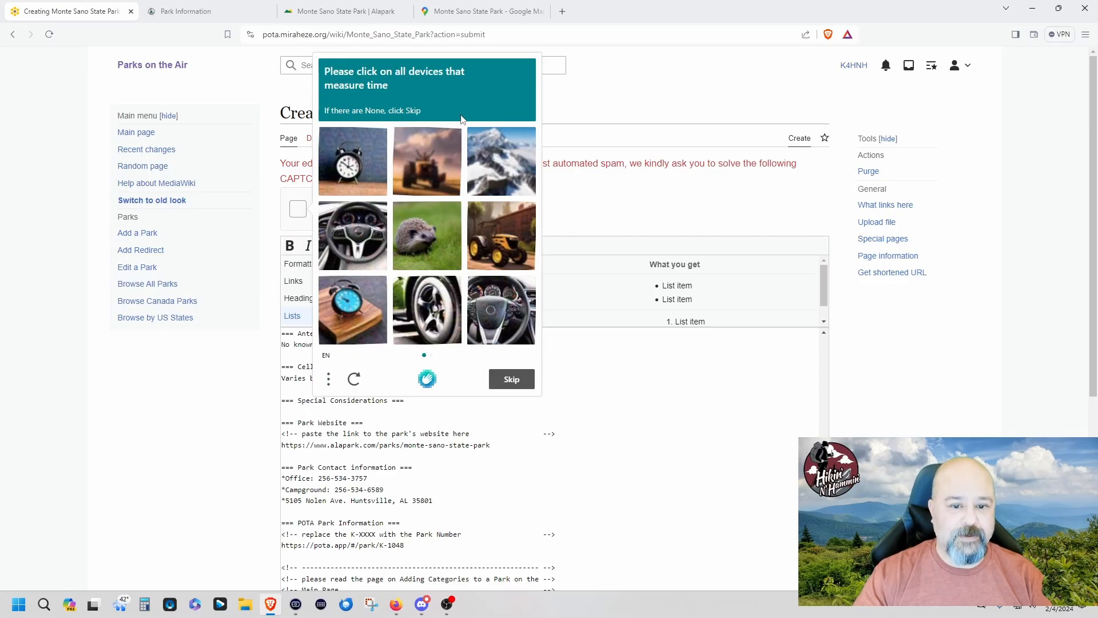
{"action": "left_click", "coordinate": [359, 167]}
{"action": "left_click", "coordinate": [352, 293]}
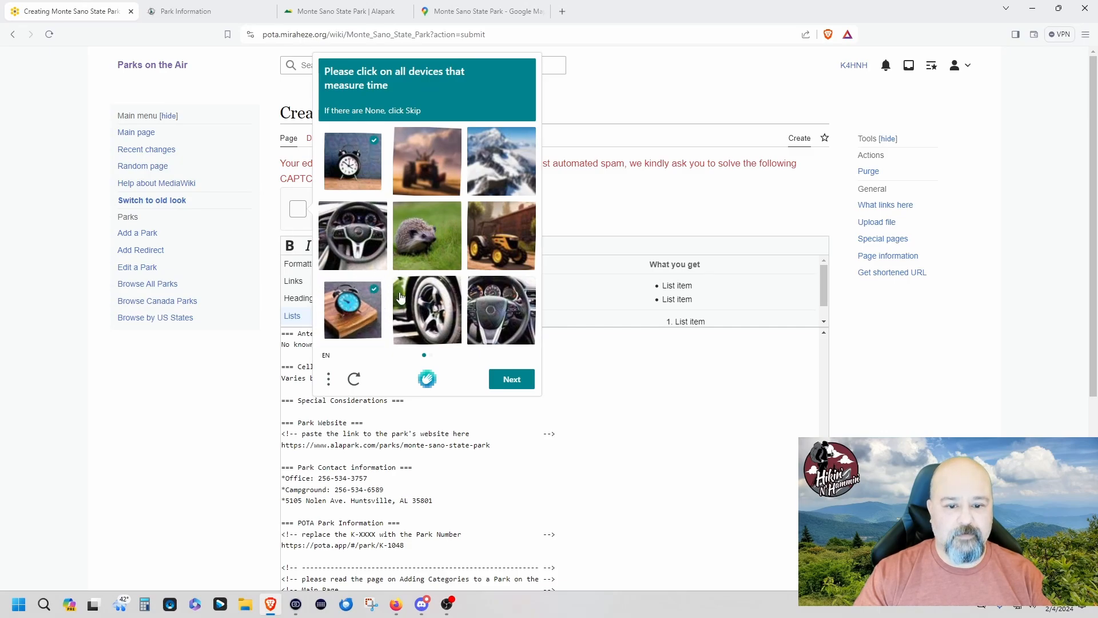
{"action": "left_click", "coordinate": [514, 382]}
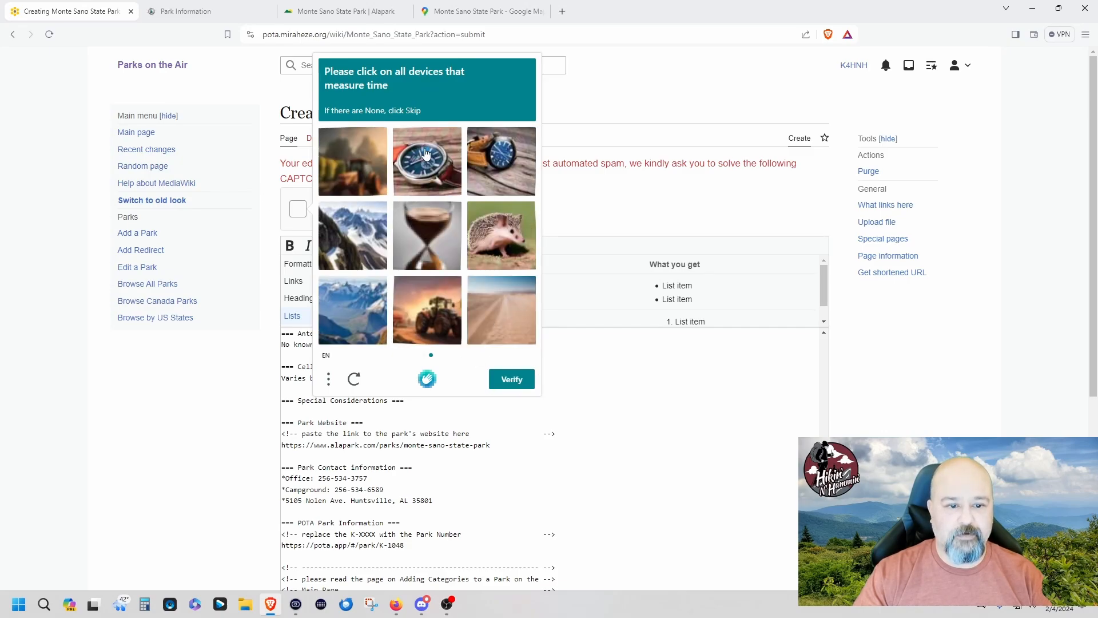
{"action": "left_click", "coordinate": [426, 155]}
{"action": "left_click", "coordinate": [486, 162]}
{"action": "left_click", "coordinate": [513, 380]}
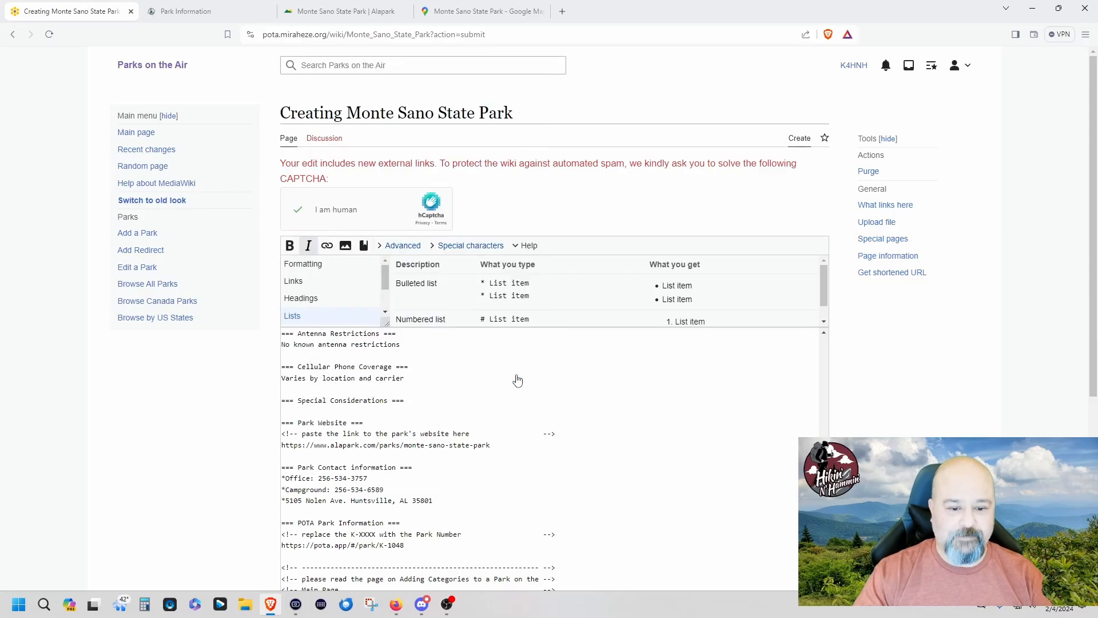
- Preview the page and examine the placeholder notice and every rendered section from the access hours to the POTA park information
{"action": "scroll", "coordinate": [607, 376], "scroll_direction": "down", "scroll_amount": 5}
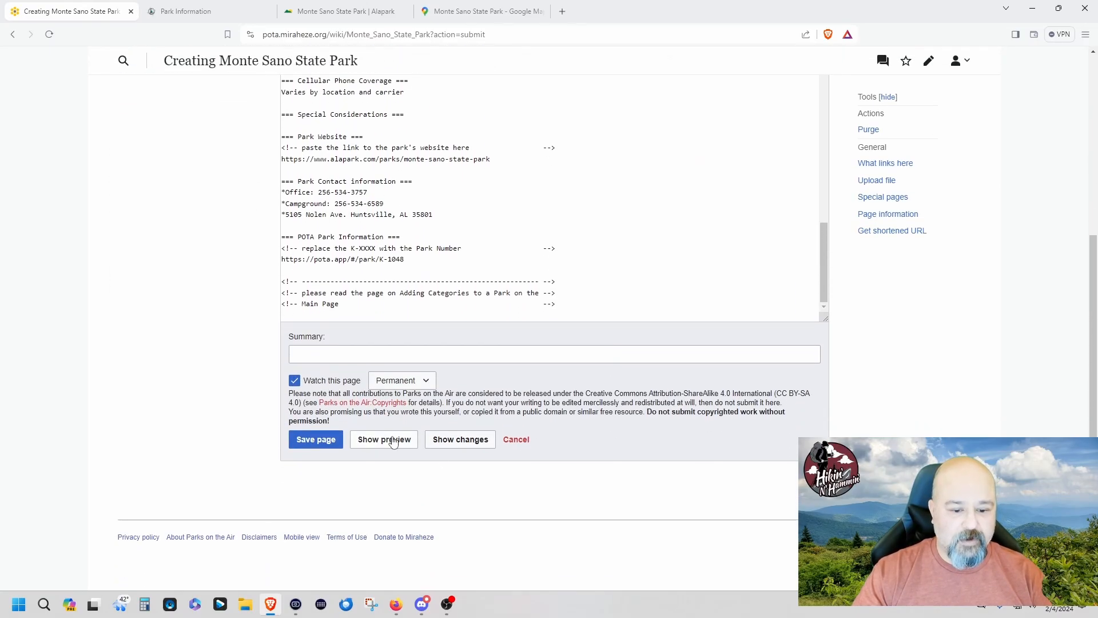
{"action": "left_click", "coordinate": [395, 442]}
{"action": "scroll", "coordinate": [611, 312], "scroll_direction": "down", "scroll_amount": 3}
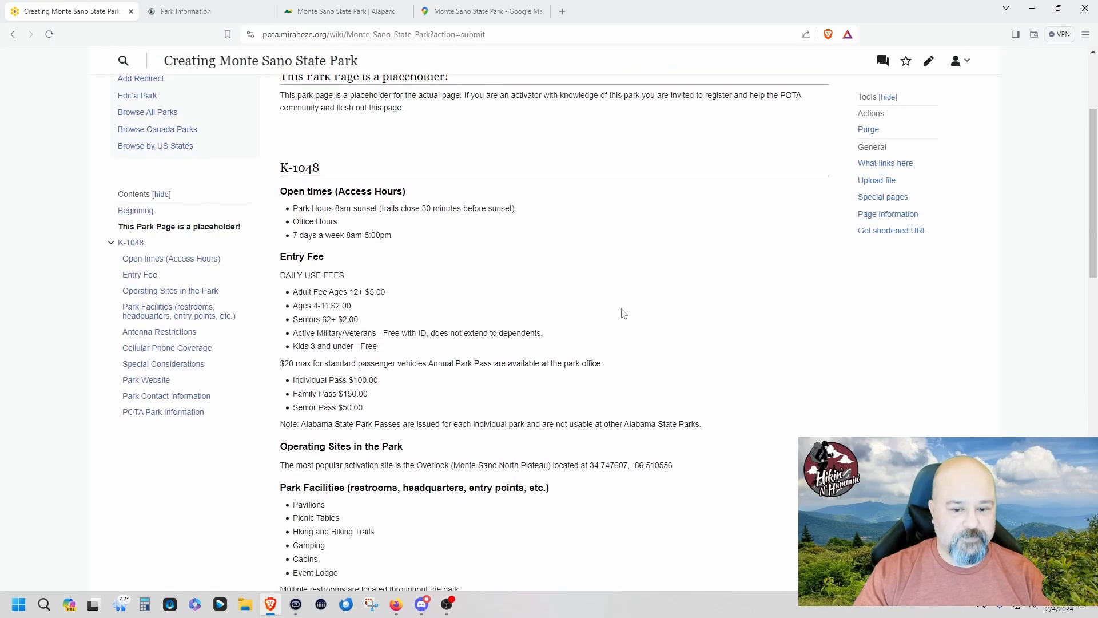
{"action": "scroll", "coordinate": [624, 314], "scroll_direction": "down", "scroll_amount": 1}
{"action": "scroll", "coordinate": [624, 313], "scroll_direction": "down", "scroll_amount": 2}
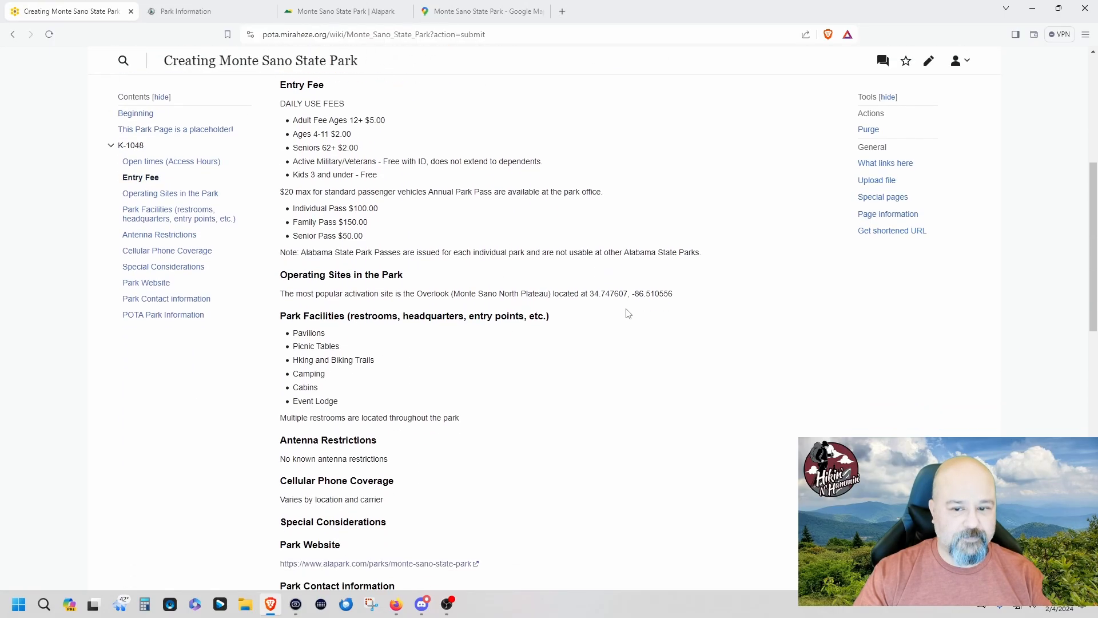
{"action": "scroll", "coordinate": [628, 313], "scroll_direction": "down", "scroll_amount": 1}
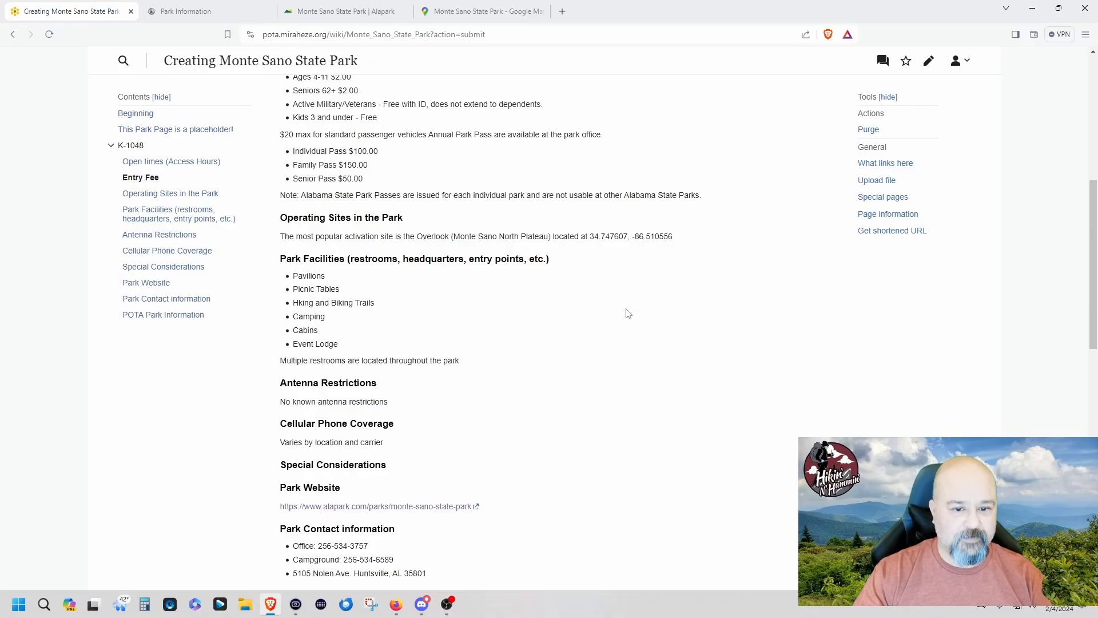
{"action": "scroll", "coordinate": [628, 314], "scroll_direction": "down", "scroll_amount": 1}
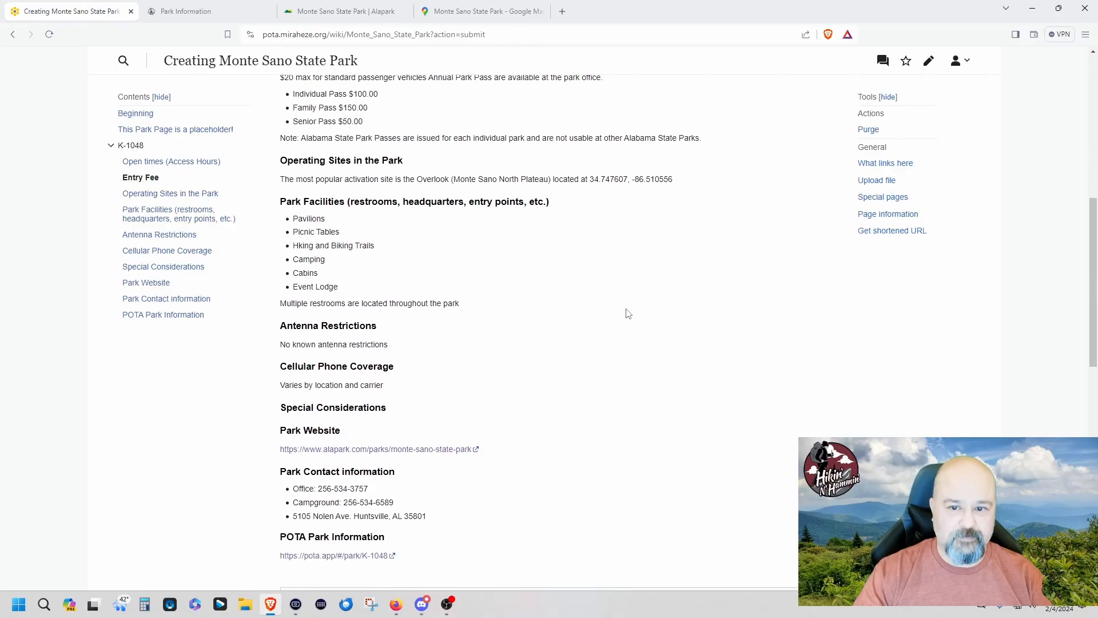
{"action": "scroll", "coordinate": [628, 314], "scroll_direction": "down", "scroll_amount": 1}
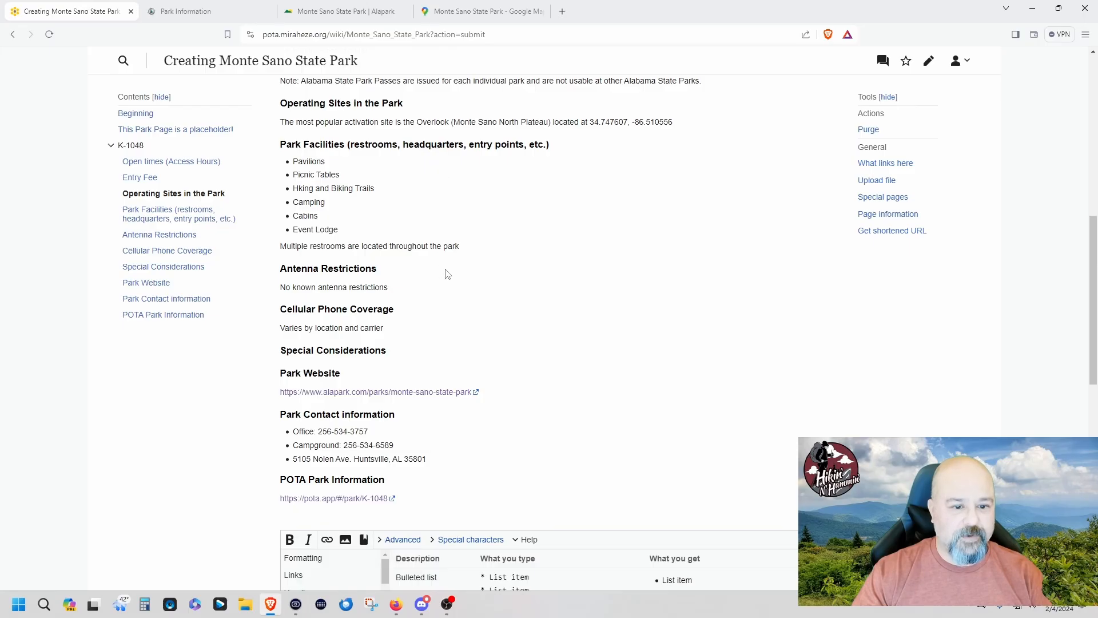
{"action": "scroll", "coordinate": [445, 311], "scroll_direction": "down", "scroll_amount": 1}
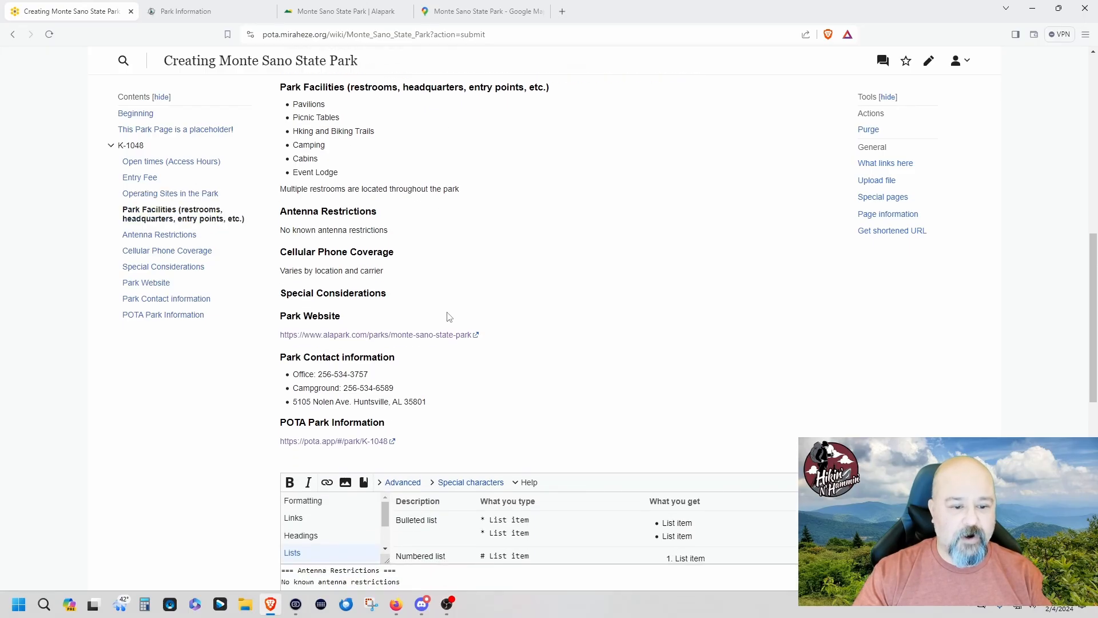
{"action": "scroll", "coordinate": [492, 320], "scroll_direction": "down", "scroll_amount": 1}
{"action": "scroll", "coordinate": [560, 316], "scroll_direction": "up", "scroll_amount": 2}
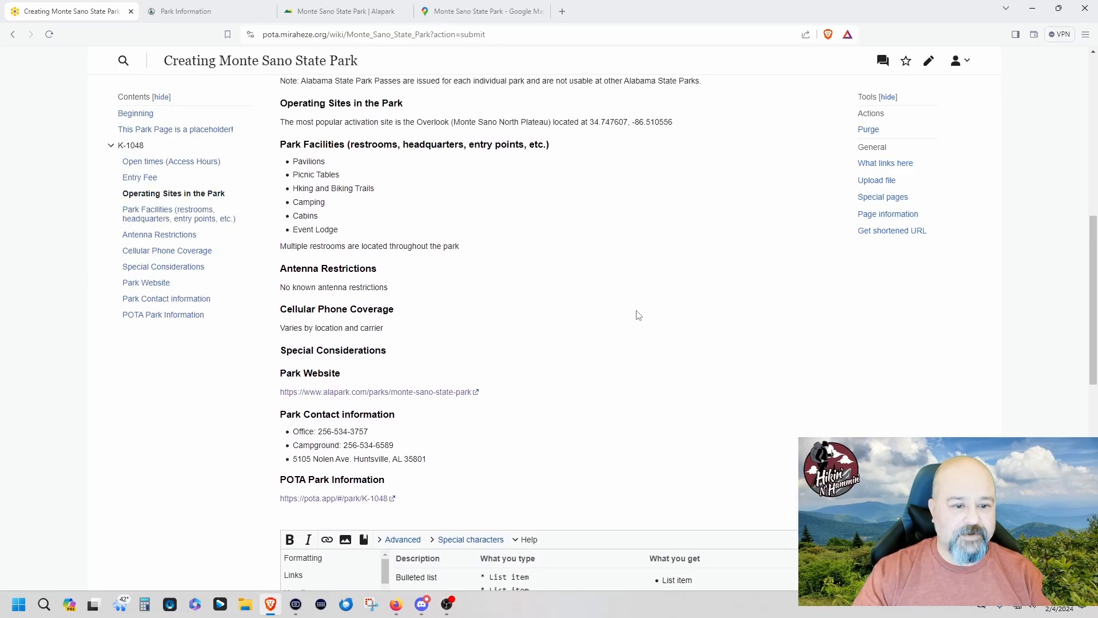
{"action": "scroll", "coordinate": [639, 315], "scroll_direction": "up", "scroll_amount": 5}
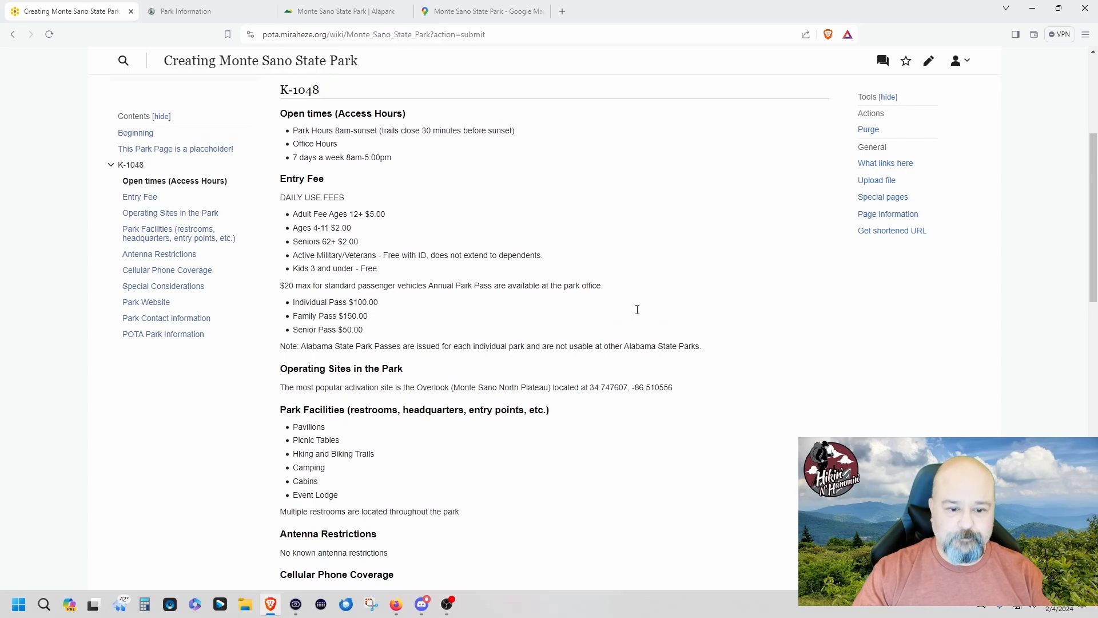
{"action": "scroll", "coordinate": [637, 309], "scroll_direction": "up", "scroll_amount": 3}
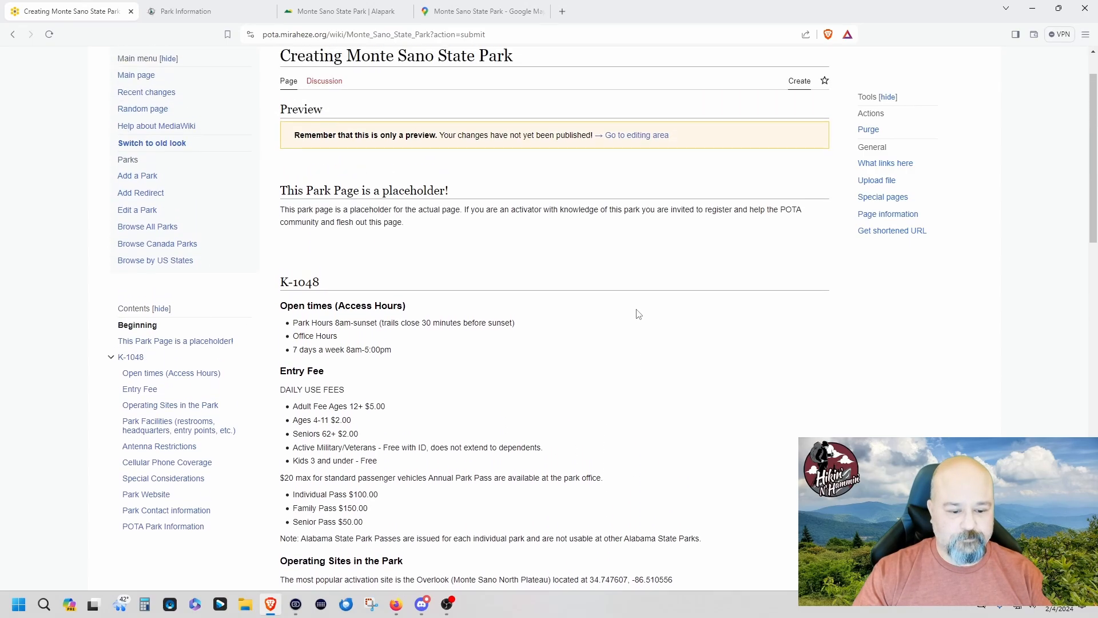
{"action": "scroll", "coordinate": [638, 314], "scroll_direction": "down", "scroll_amount": 1}
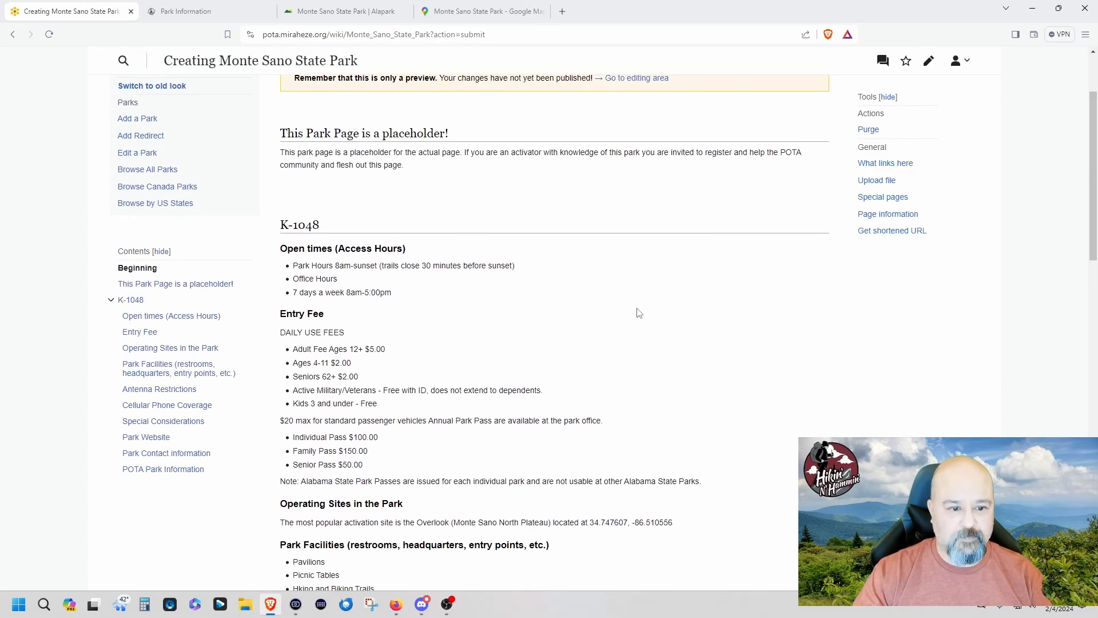
{"action": "scroll", "coordinate": [639, 314], "scroll_direction": "up", "scroll_amount": 1}
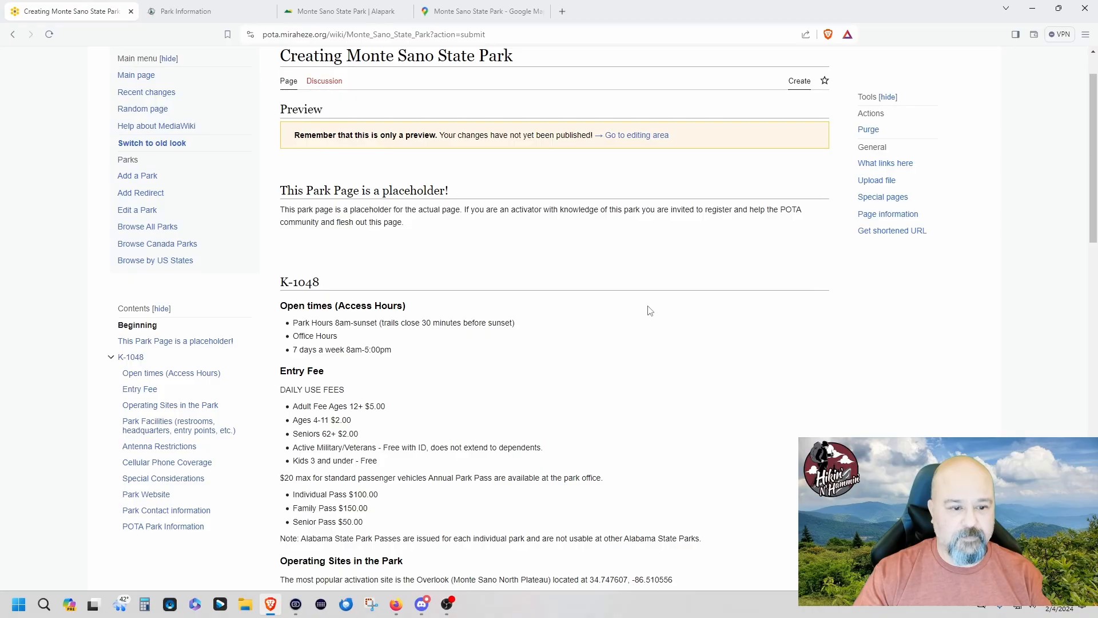
{"action": "scroll", "coordinate": [650, 311], "scroll_direction": "up", "scroll_amount": 1}
{"action": "scroll", "coordinate": [649, 310], "scroll_direction": "down", "scroll_amount": 15}
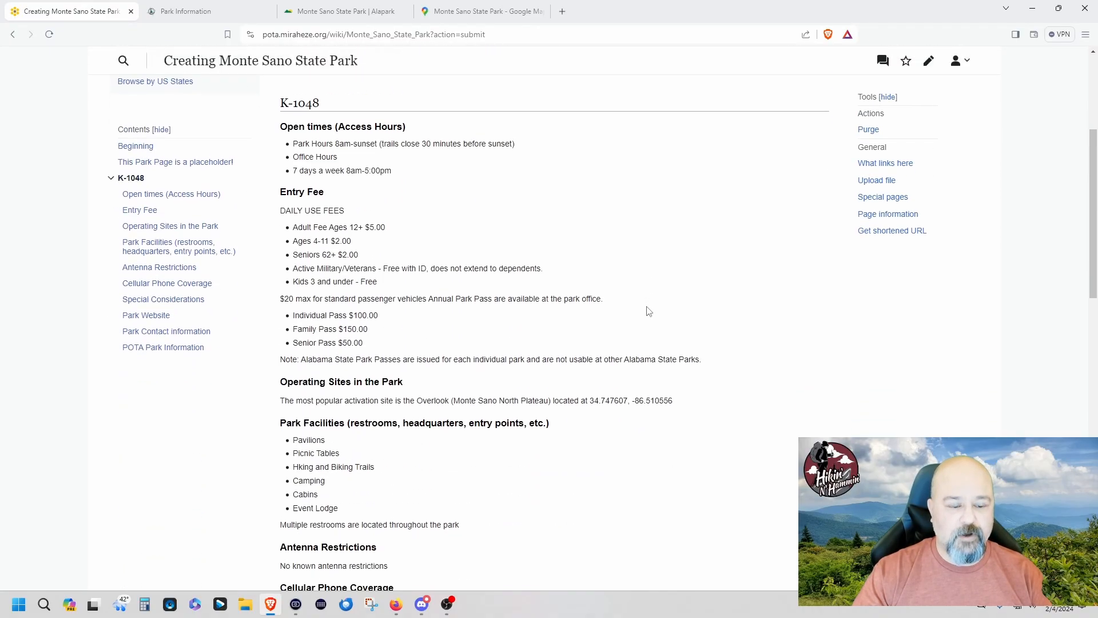
{"action": "scroll", "coordinate": [645, 314], "scroll_direction": "down", "scroll_amount": 3}
- Delete the placeholder stub notice, including the Stubs category, from the draft's first line through the words "End Stub Notification"
{"action": "scroll", "coordinate": [650, 360], "scroll_direction": "up", "scroll_amount": 10}
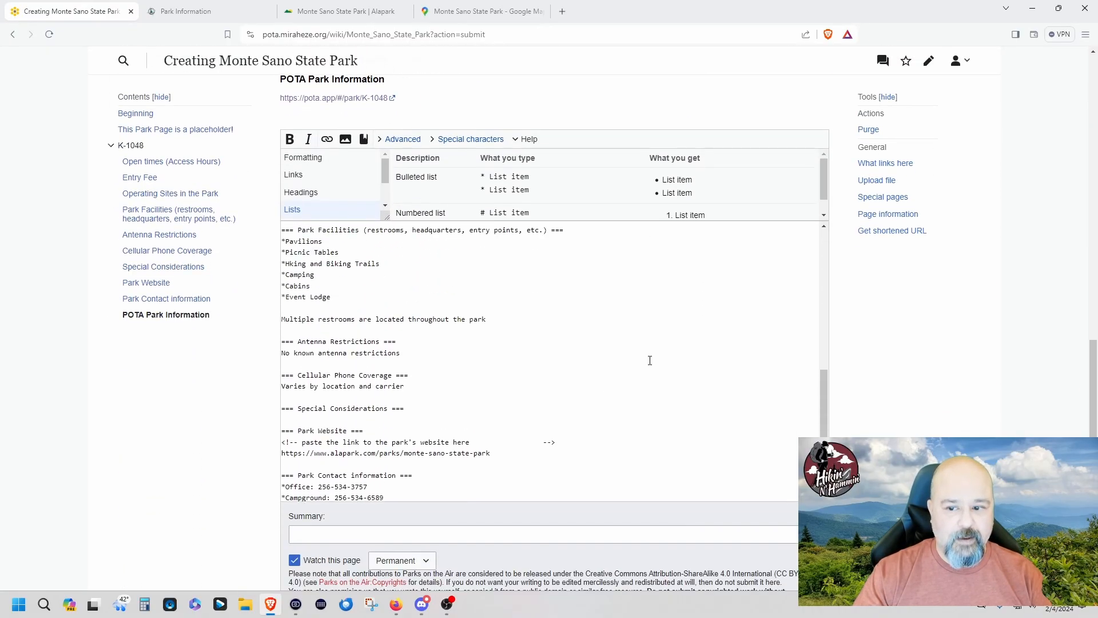
{"action": "scroll", "coordinate": [651, 360], "scroll_direction": "up", "scroll_amount": 2}
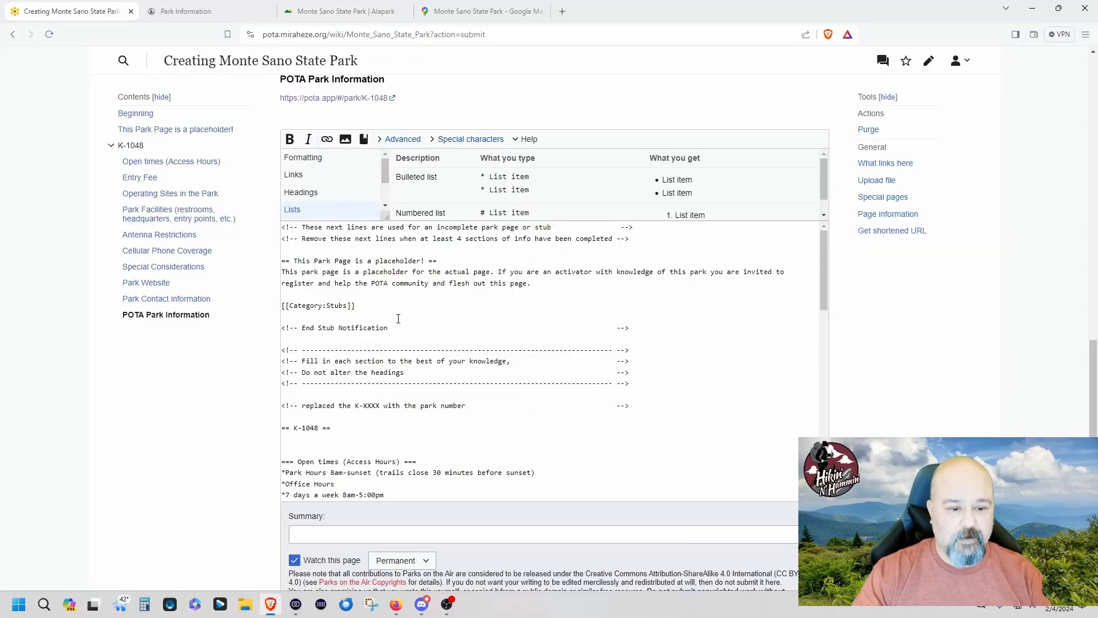
{"action": "left_click_drag", "start_coordinate": [398, 331], "coordinate": [281, 235]}
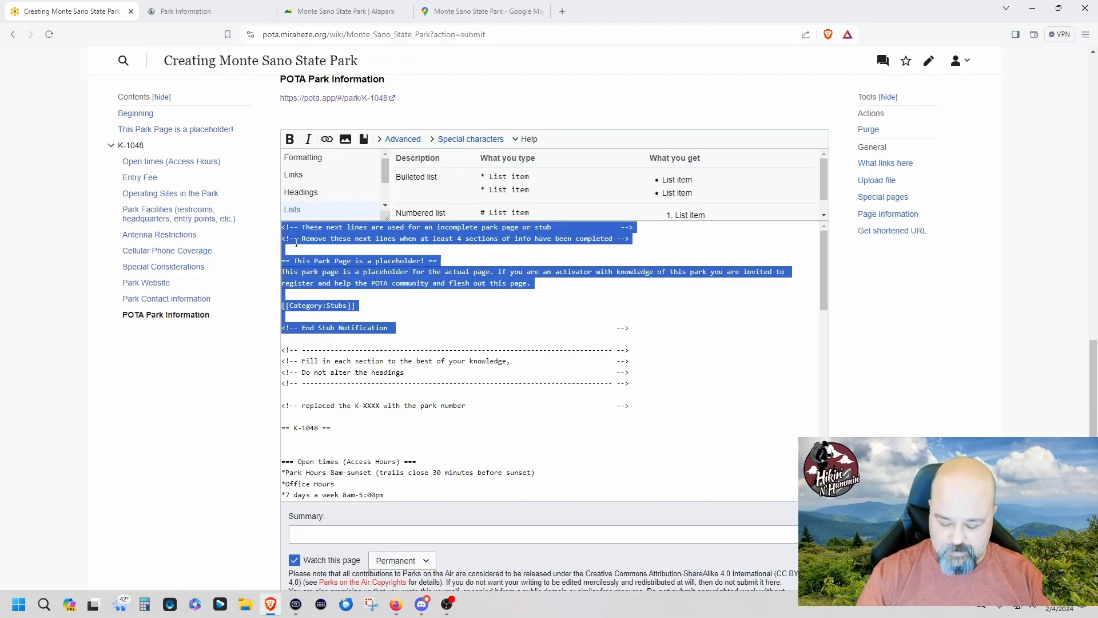
{"action": "key", "text": "BackSpace"}
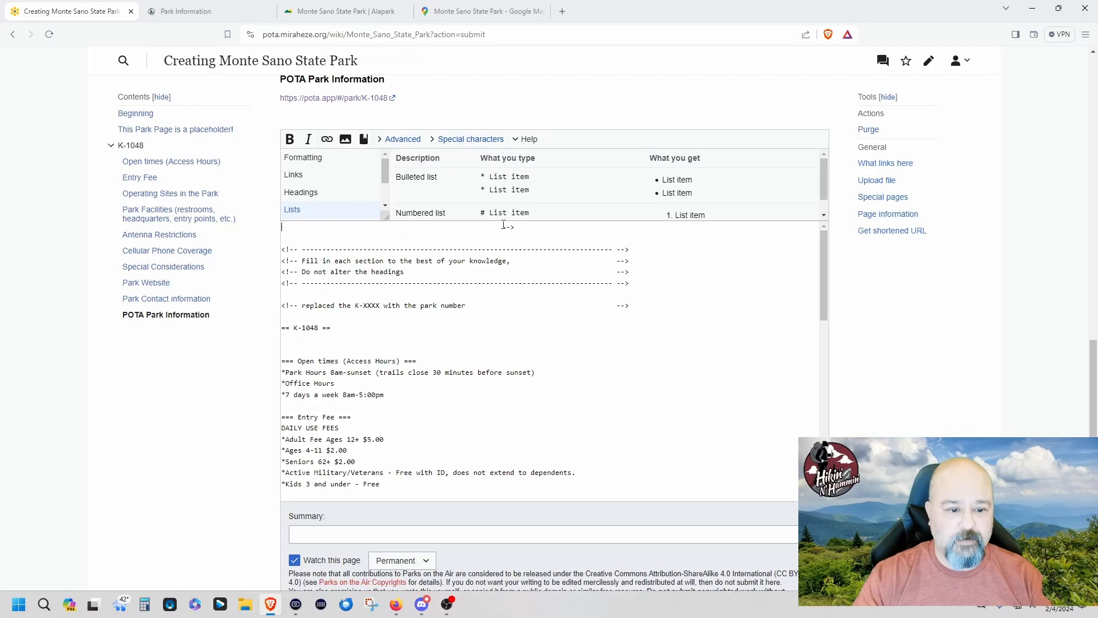
- Submit the revised Monte Sano State Park page for saving without an edit summary
{"action": "scroll", "coordinate": [542, 376], "scroll_direction": "down", "scroll_amount": 7}
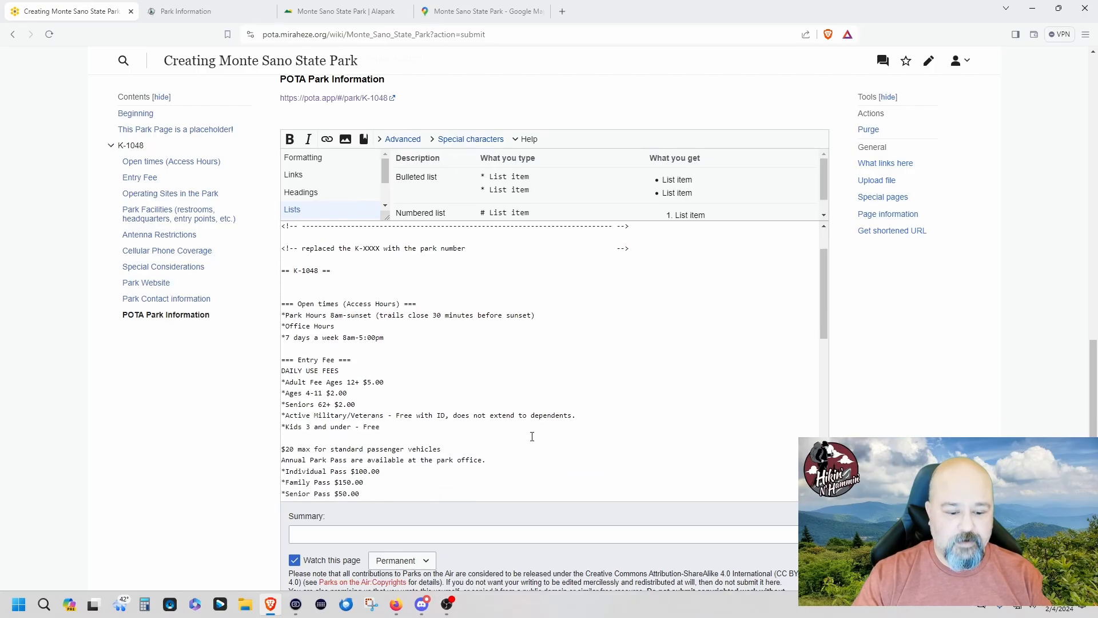
{"action": "scroll", "coordinate": [490, 511], "scroll_direction": "down", "scroll_amount": 4}
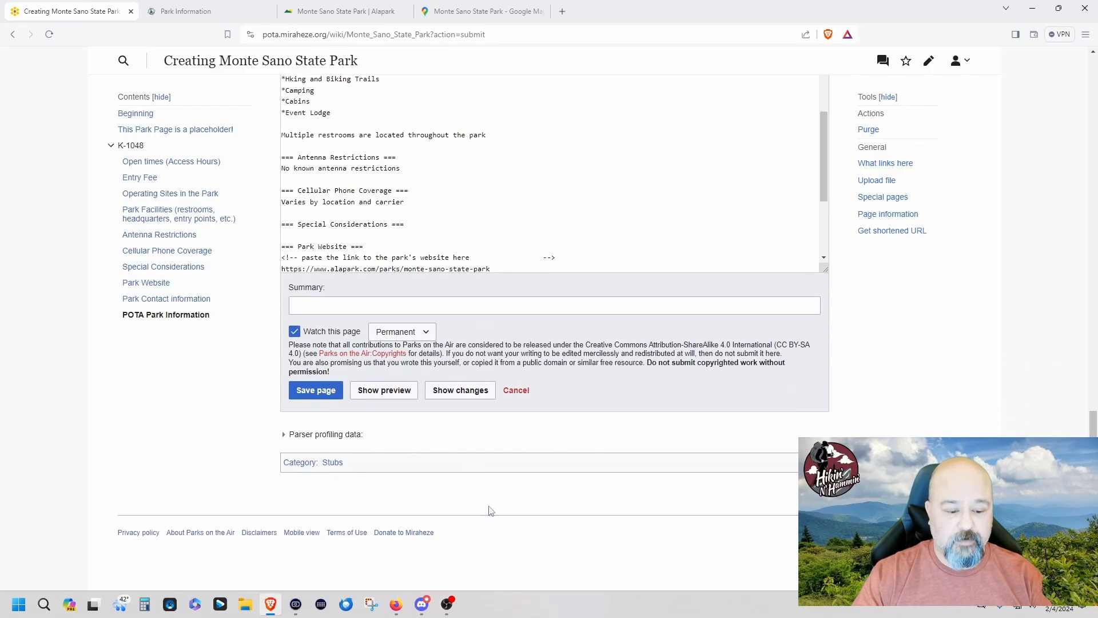
{"action": "left_click", "coordinate": [317, 392]}
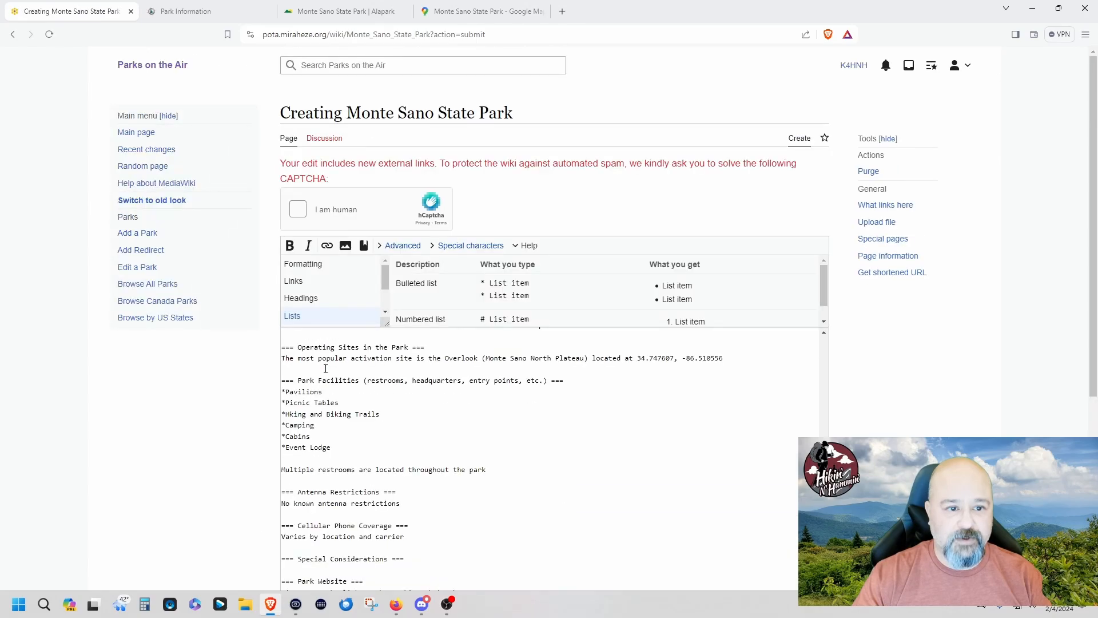
- Complete the human verification by selecting all refrigerator pictures, the items found inside a house, in both image rounds
{"action": "left_click", "coordinate": [298, 209]}
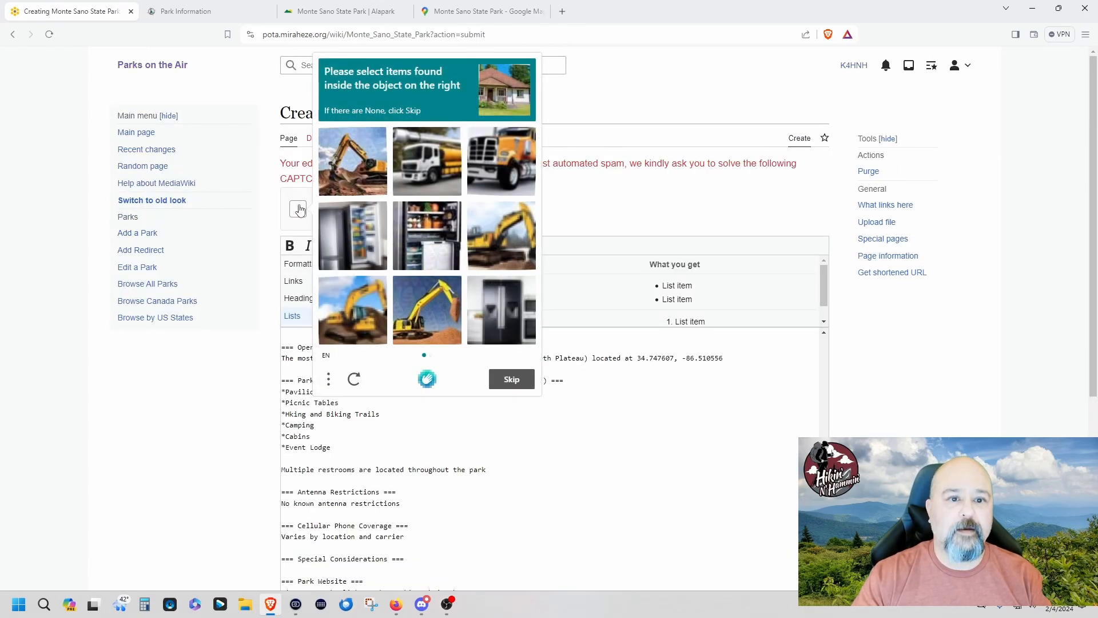
{"action": "left_click", "coordinate": [351, 233]}
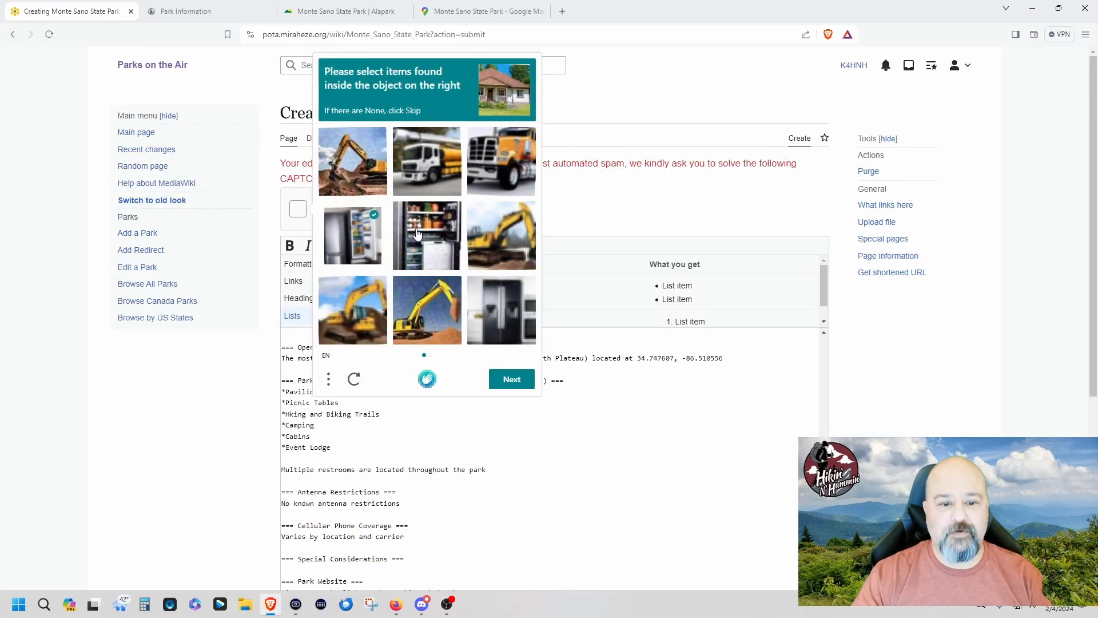
{"action": "left_click", "coordinate": [418, 234]}
{"action": "left_click", "coordinate": [503, 296]}
{"action": "left_click", "coordinate": [510, 380]}
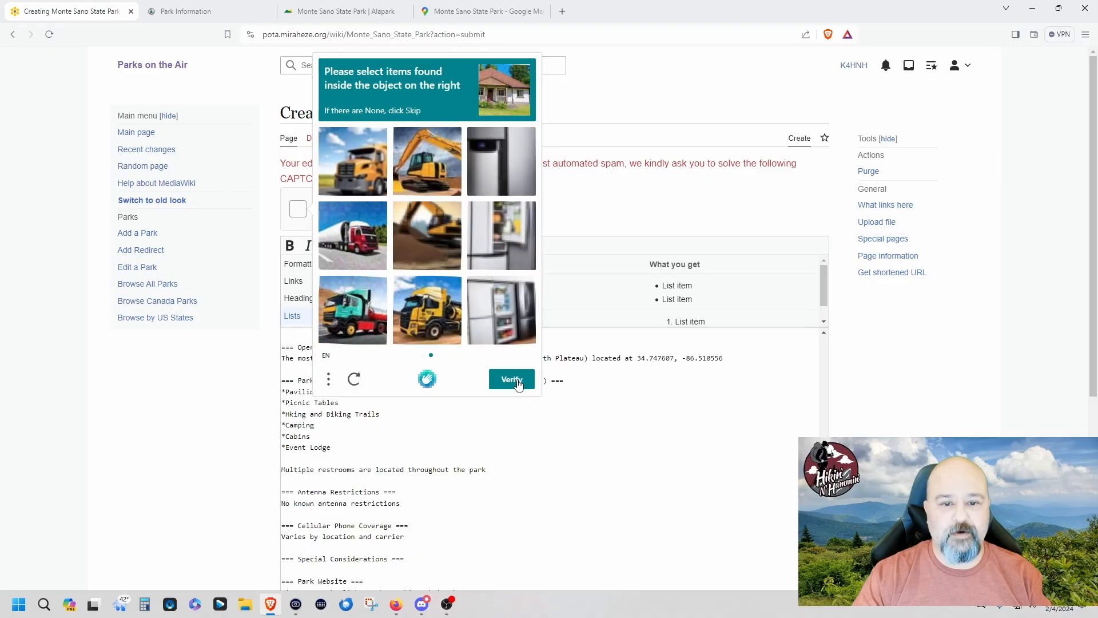
{"action": "left_click", "coordinate": [511, 162]}
{"action": "left_click", "coordinate": [500, 229]}
{"action": "left_click", "coordinate": [500, 291]}
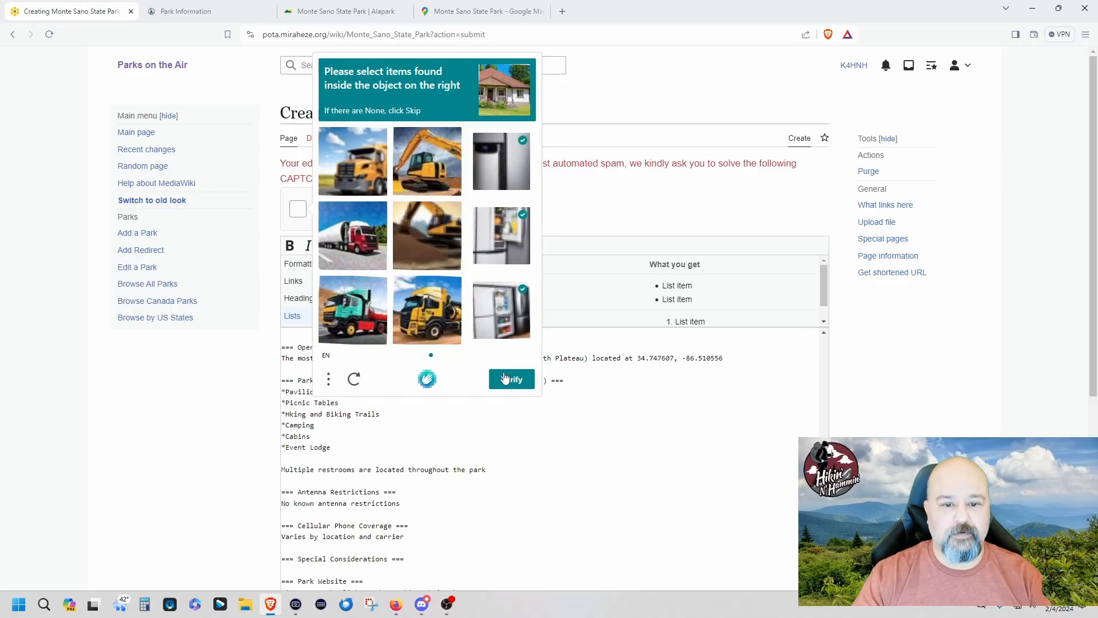
{"action": "left_click", "coordinate": [510, 385]}
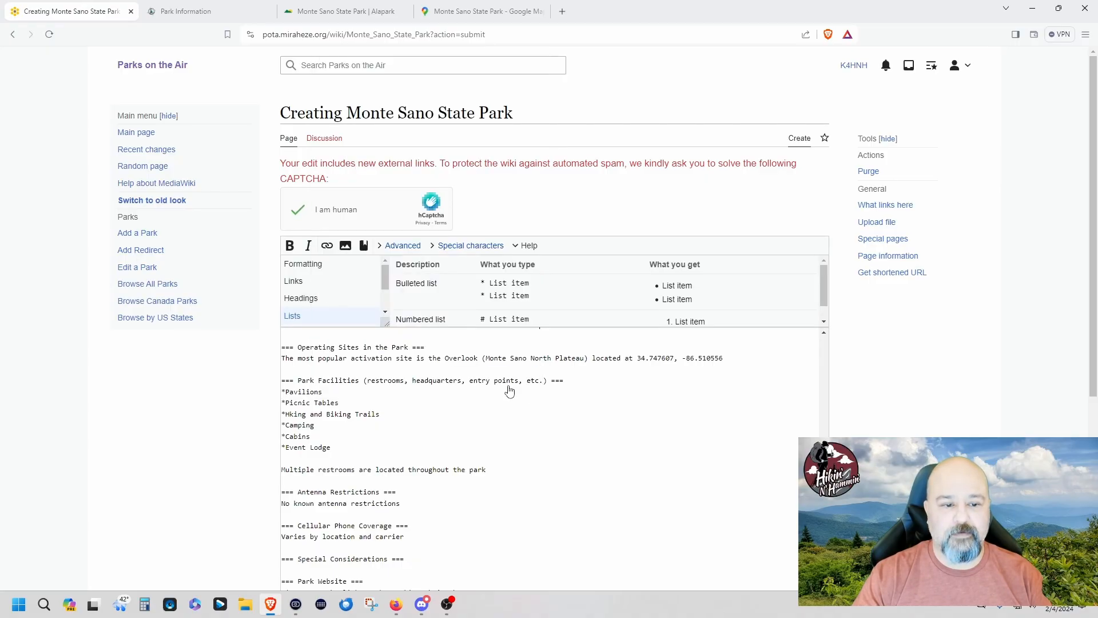
{"action": "scroll", "coordinate": [645, 367], "scroll_direction": "down", "scroll_amount": 6}
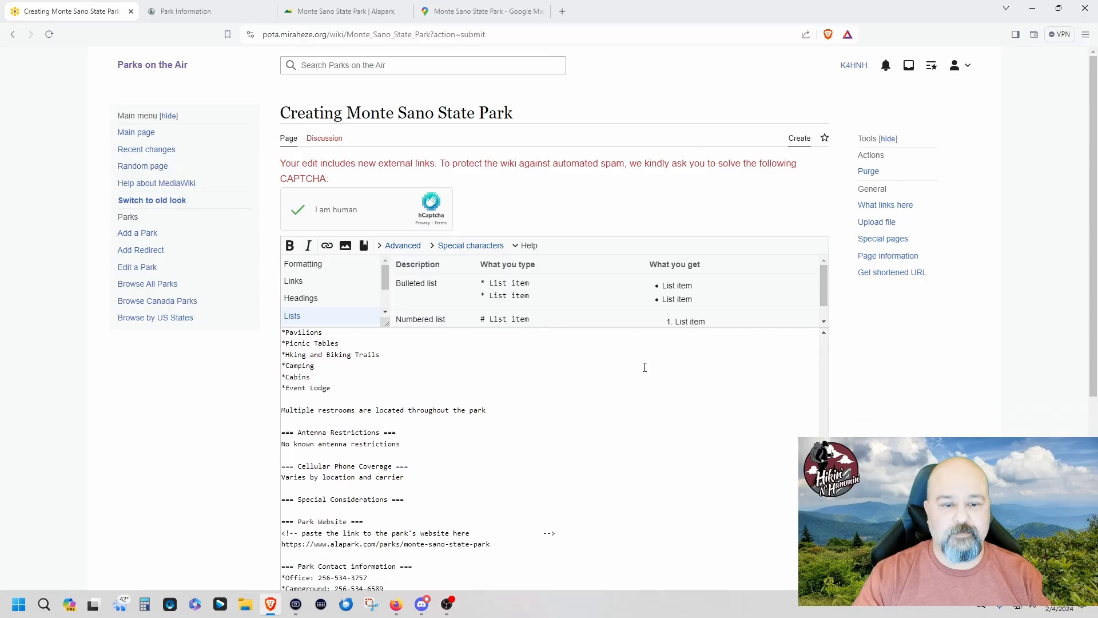
- Open the park number redirect creation page in a separate browser tab, keeping the Monte Sano State Park draft open
{"action": "scroll", "coordinate": [632, 425], "scroll_direction": "down", "scroll_amount": 2}
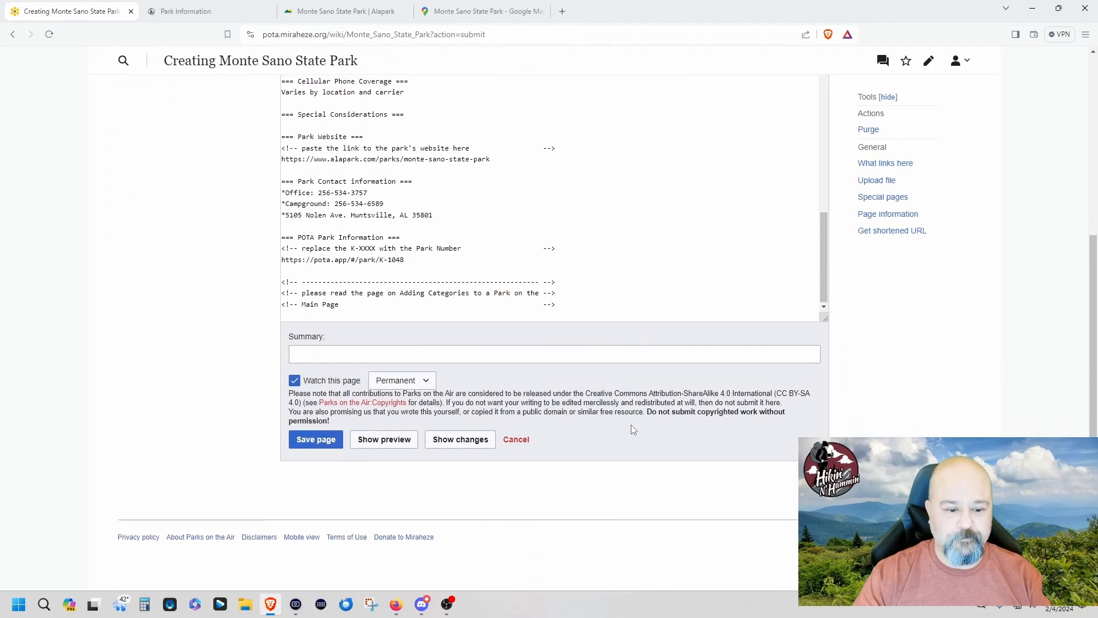
{"action": "scroll", "coordinate": [385, 532], "scroll_direction": "up", "scroll_amount": 10}
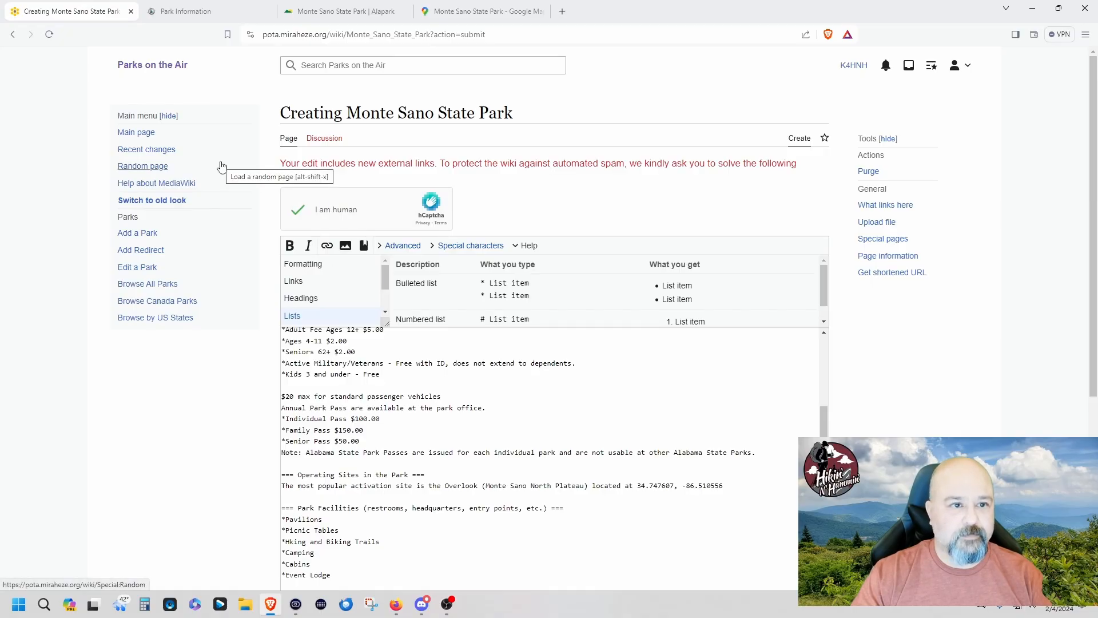
{"action": "right_click", "coordinate": [136, 254]}
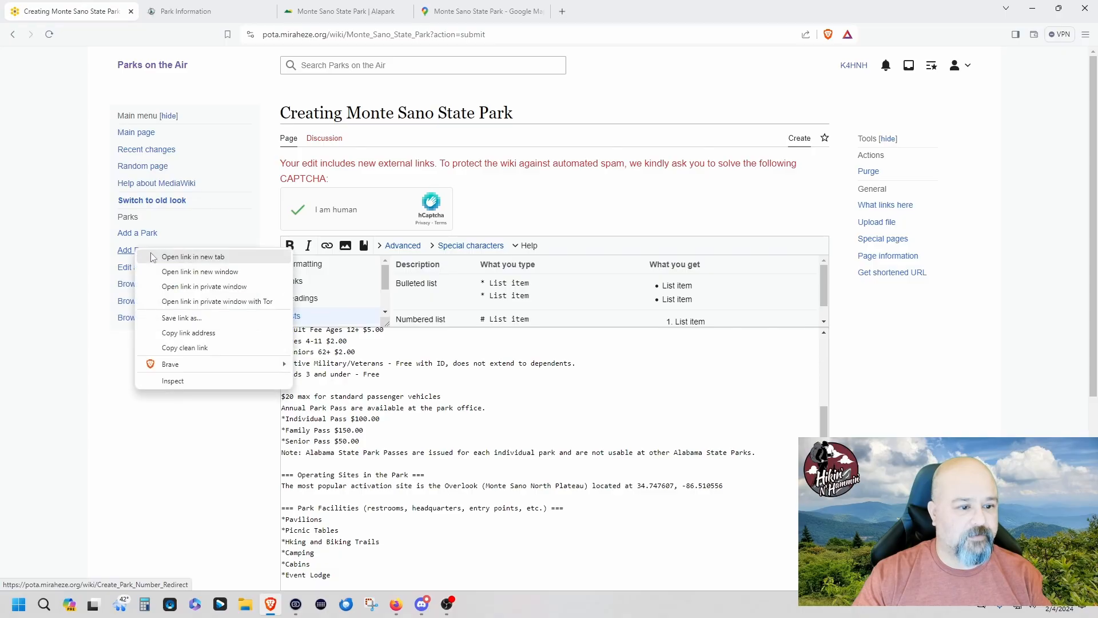
{"action": "left_click", "coordinate": [193, 257]}
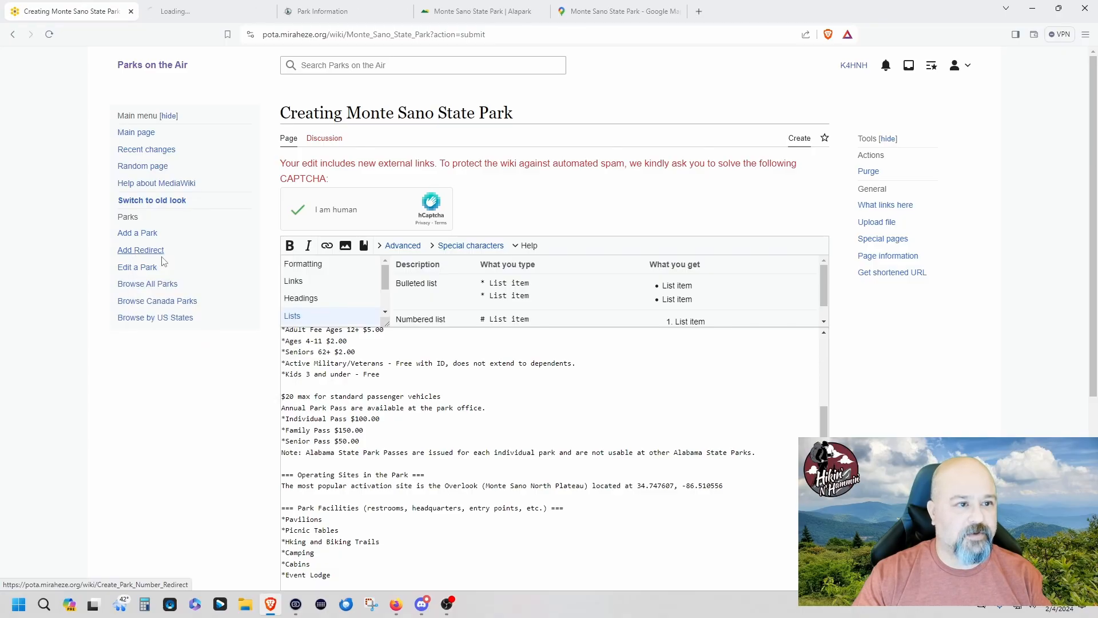
{"action": "left_click", "coordinate": [202, 13]}
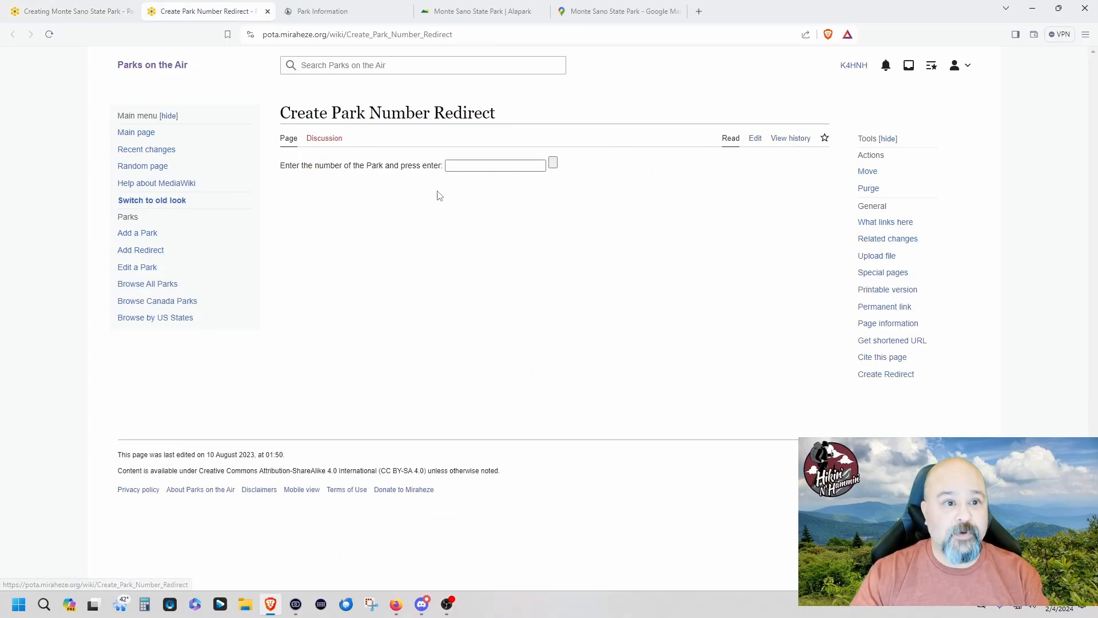
- Check the park's reference number on its POTA information page and start a redirect page for park number K-1048
{"action": "left_click", "coordinate": [332, 11]}
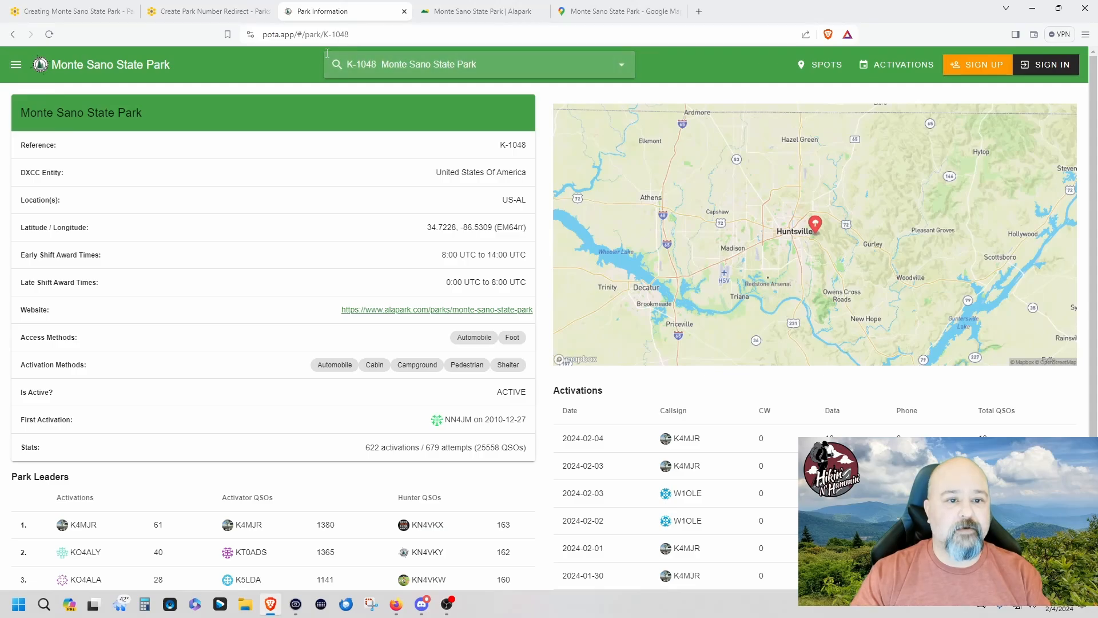
{"action": "left_click", "coordinate": [206, 11]}
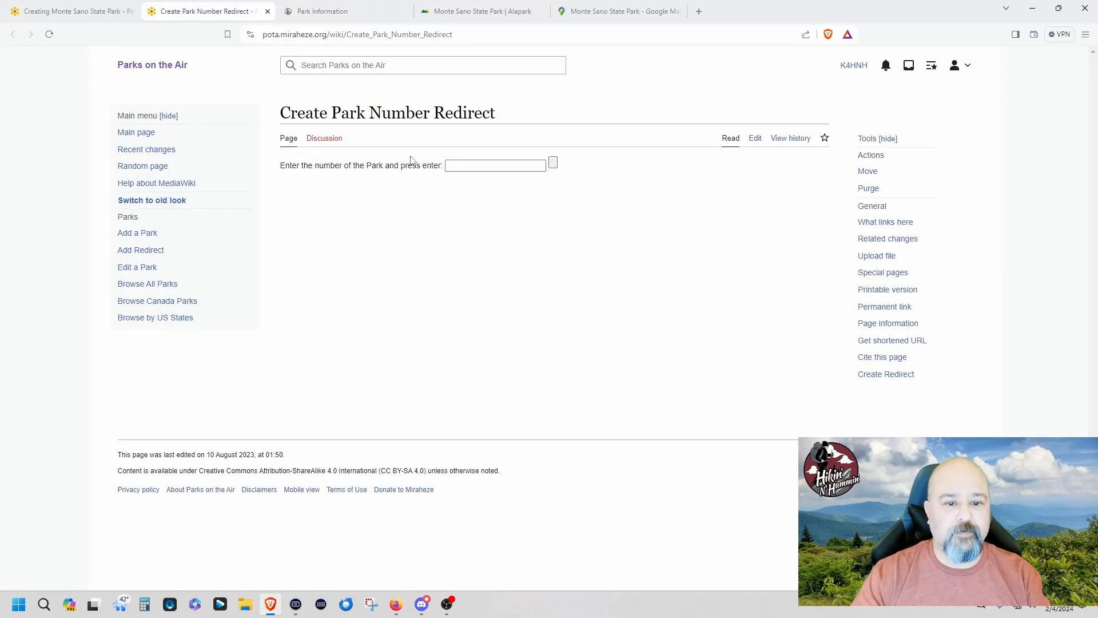
{"action": "left_click", "coordinate": [464, 167]}
{"action": "left_click", "coordinate": [463, 170]}
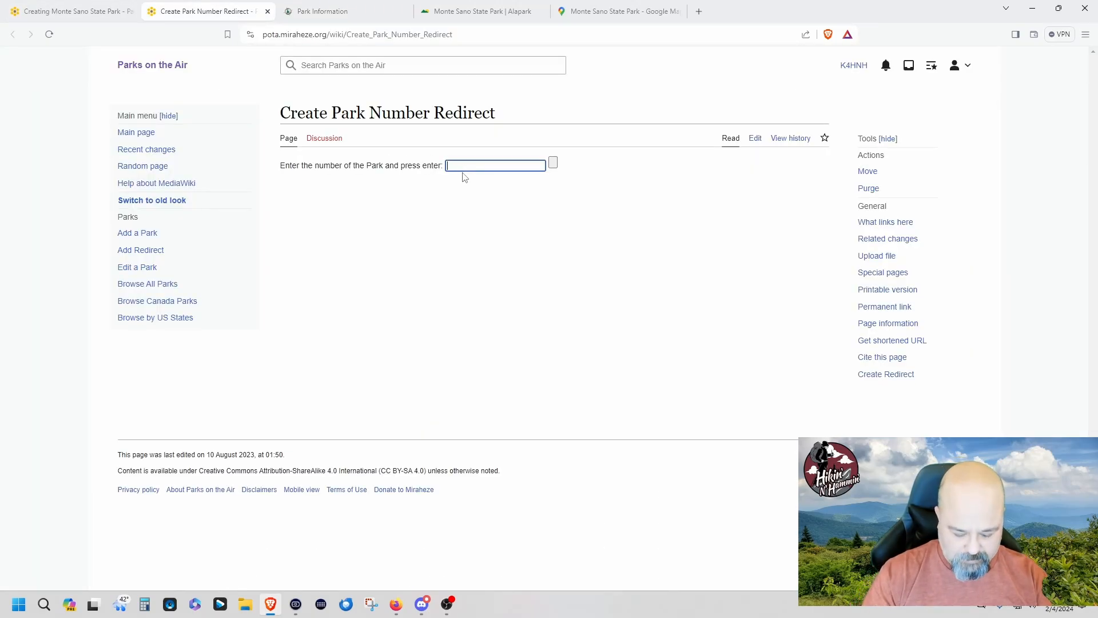
{"action": "type", "text": "K-10"}
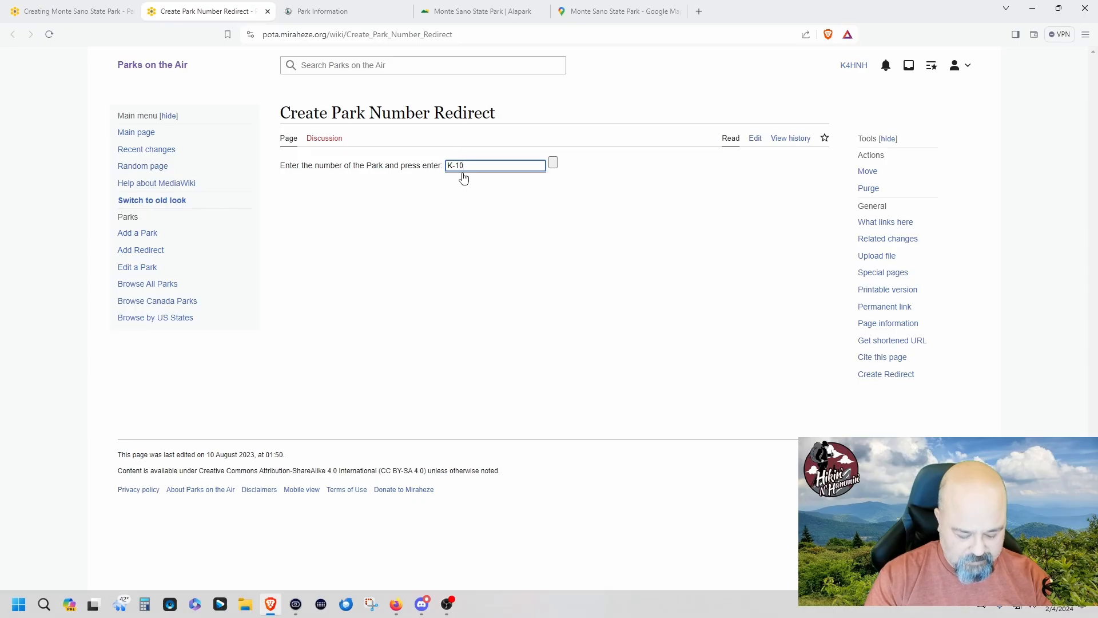
{"action": "type", "text": "48"}
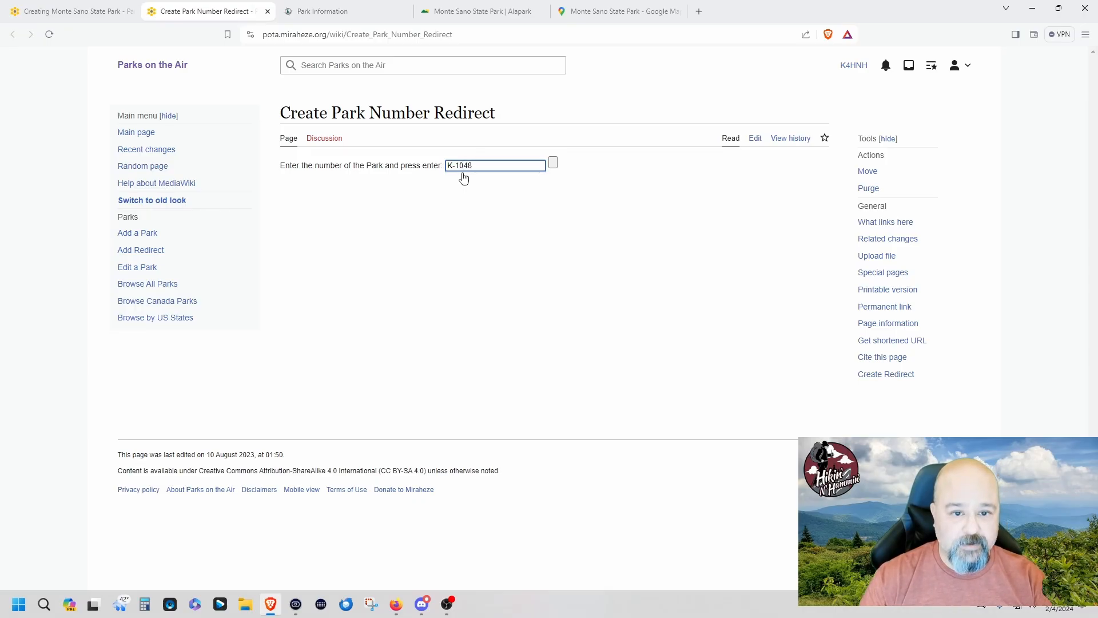
{"action": "key", "text": "Return"}
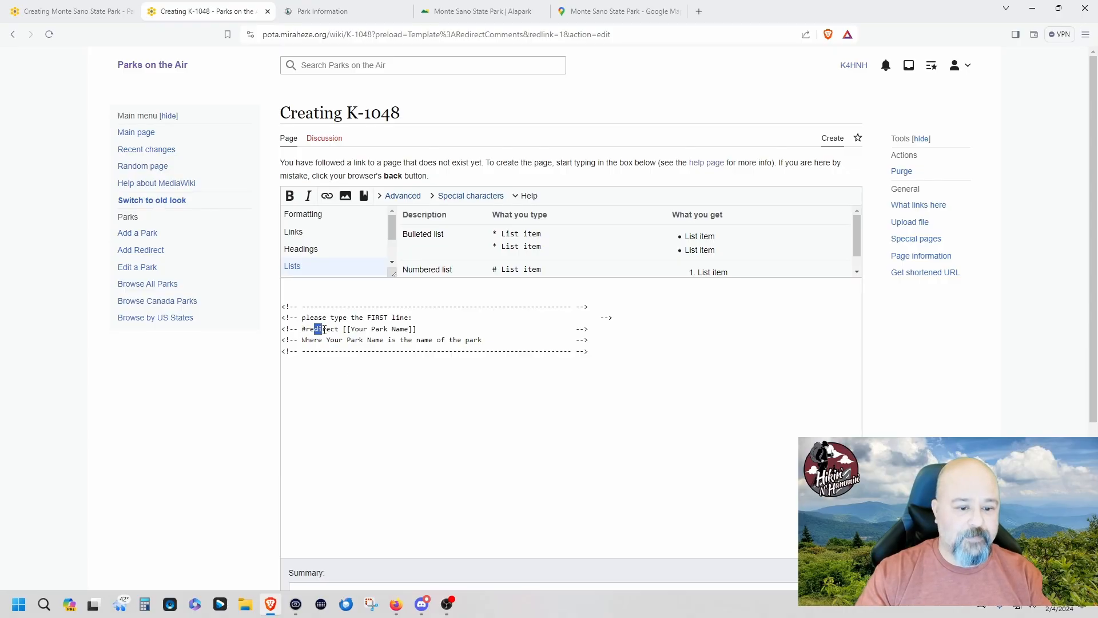
- Copy the sample line "#redirect [[Your Park Name]]" from the template comments and paste it below the comment block
{"action": "left_click_drag", "start_coordinate": [324, 330], "coordinate": [373, 330]}
{"action": "left_click_drag", "start_coordinate": [302, 331], "coordinate": [418, 330]}
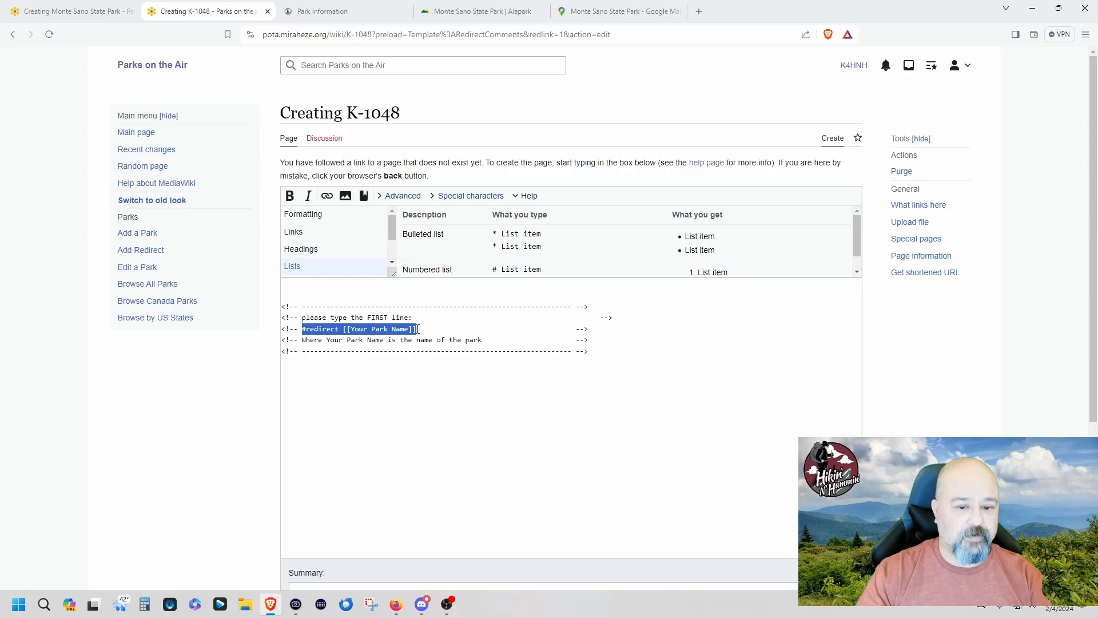
{"action": "right_click", "coordinate": [407, 330]}
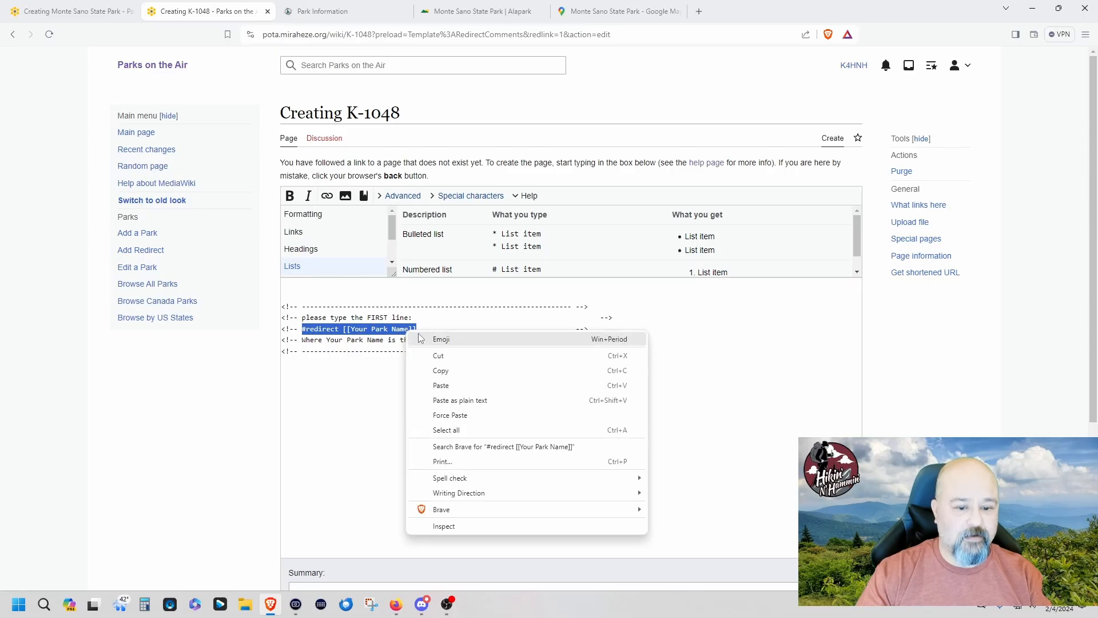
{"action": "left_click", "coordinate": [442, 373]}
{"action": "left_click", "coordinate": [382, 380]}
{"action": "right_click", "coordinate": [383, 381]}
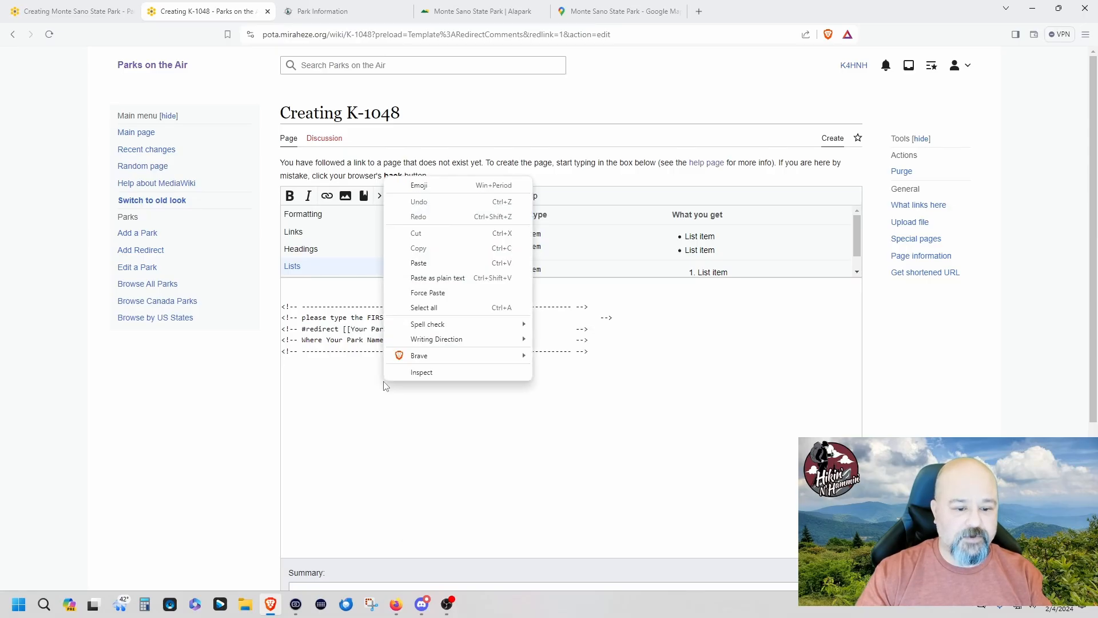
{"action": "left_click", "coordinate": [419, 280]}
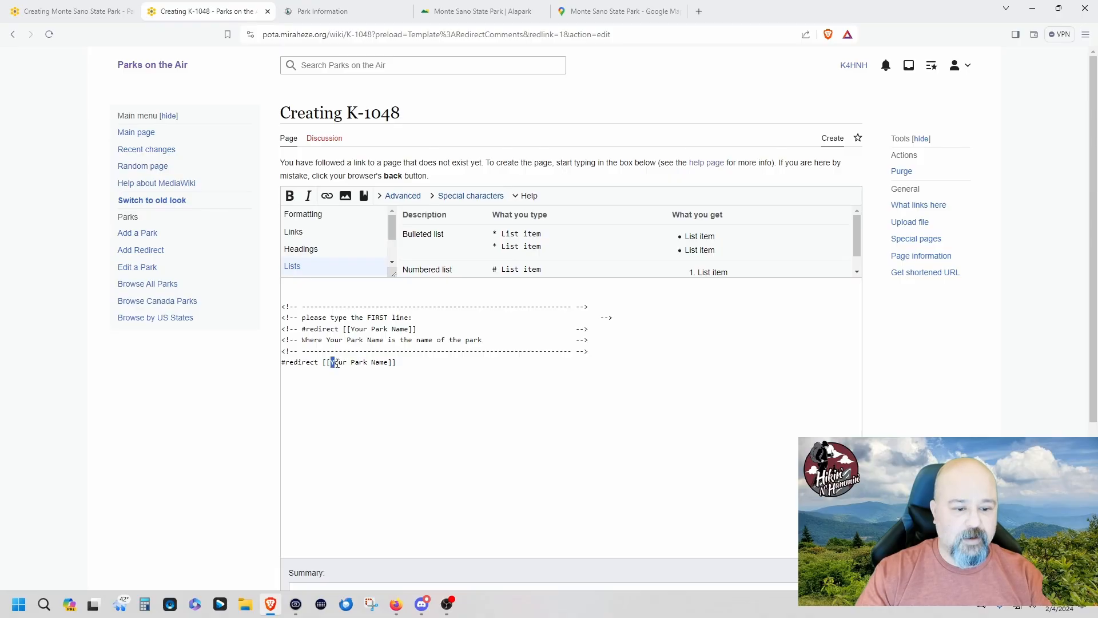
- Replace the "Your Park Name" placeholder in the pasted redirect line with "Monte Sano State Park"
{"action": "left_click_drag", "start_coordinate": [337, 364], "coordinate": [381, 361]}
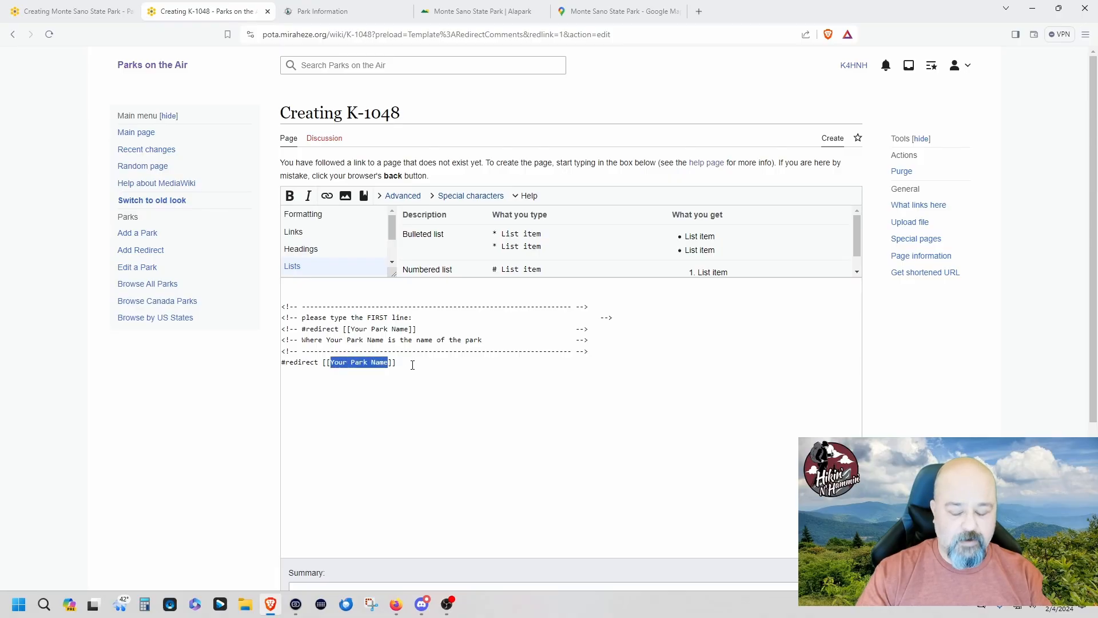
{"action": "type", "text": "Monte "}
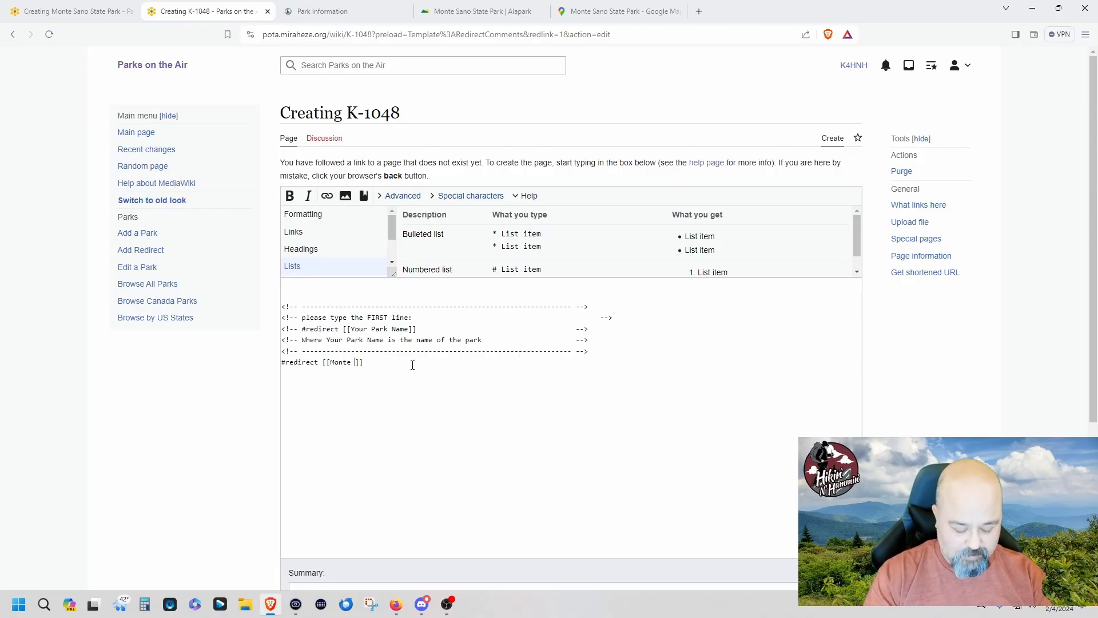
{"action": "type", "text": "Sano Stat"}
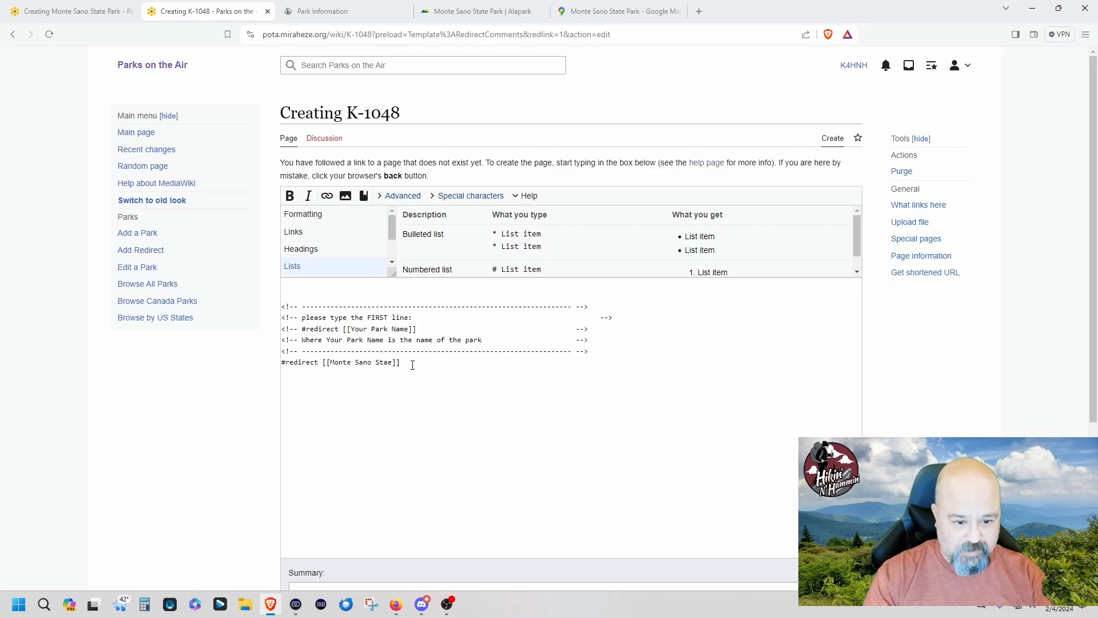
{"action": "type", "text": "e Pa"}
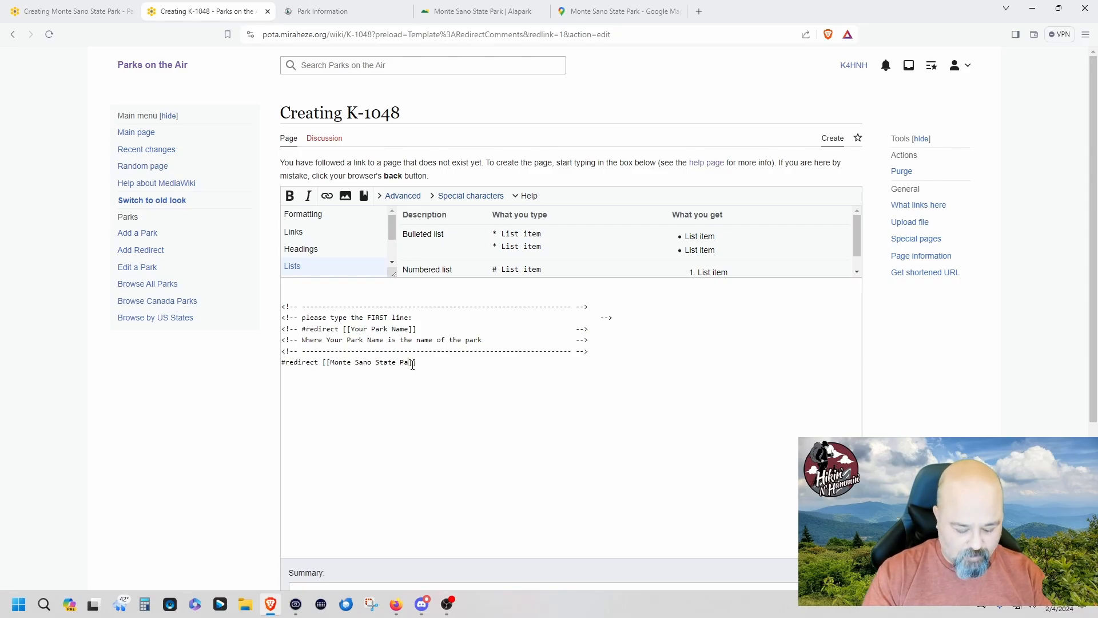
{"action": "type", "text": "rk"}
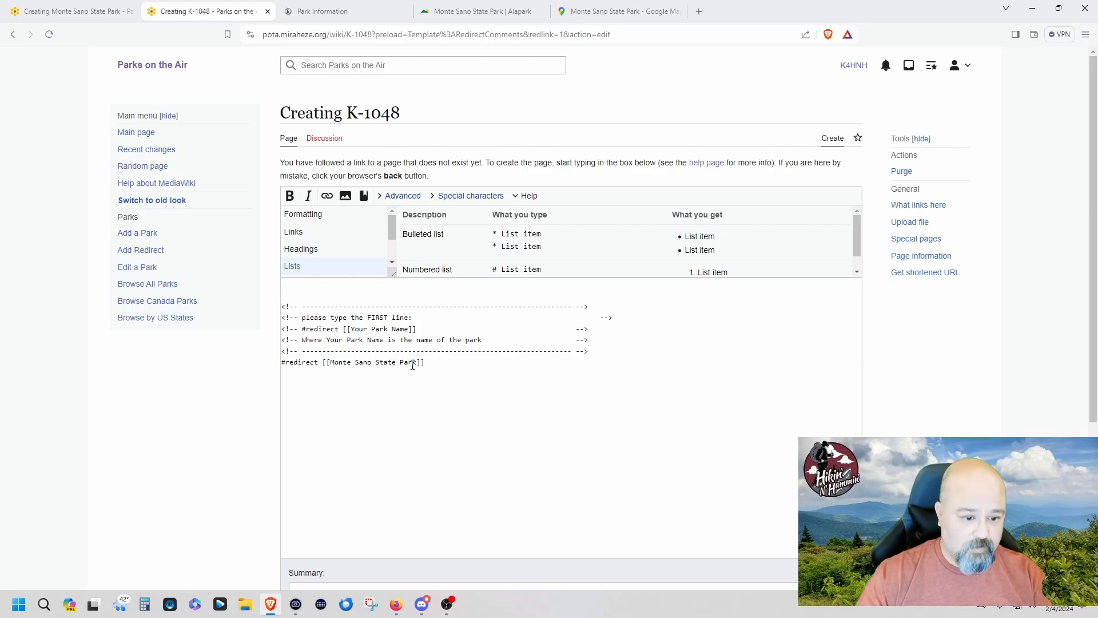
- Save the K-1048 redirect page without an edit summary, leaving it on the watchlist
{"action": "left_click", "coordinate": [58, 13]}
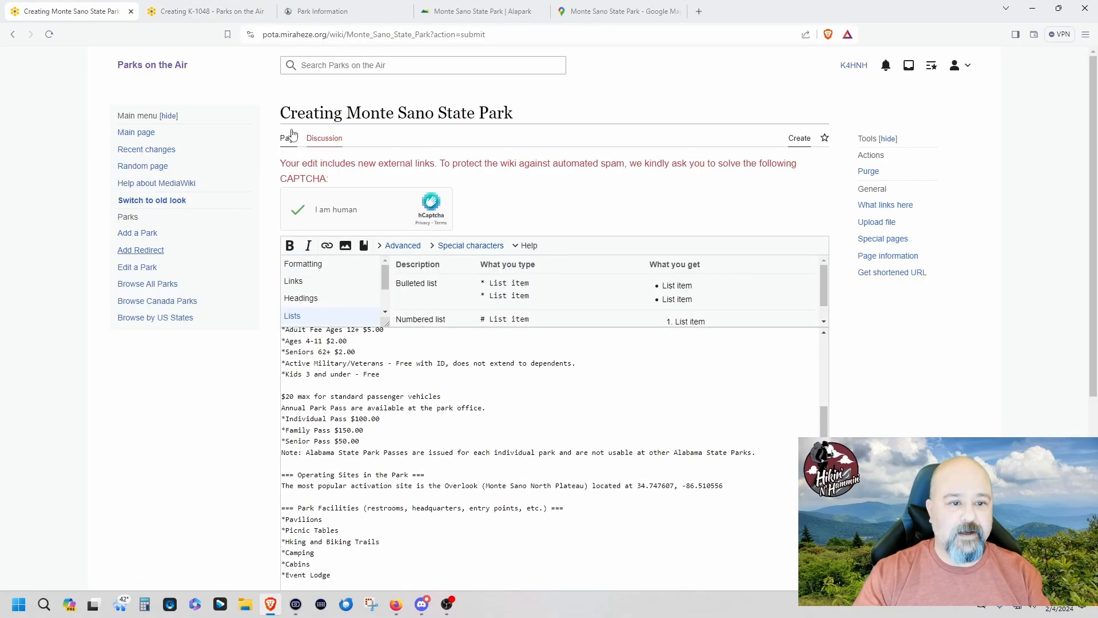
{"action": "left_click", "coordinate": [230, 15]}
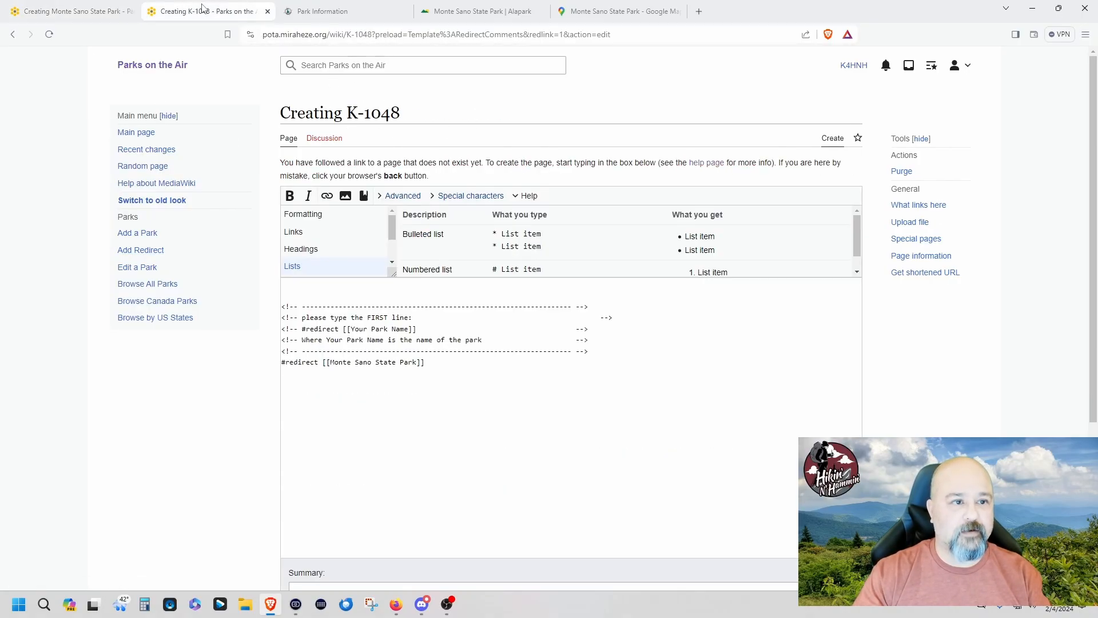
{"action": "scroll", "coordinate": [512, 440], "scroll_direction": "down", "scroll_amount": 3}
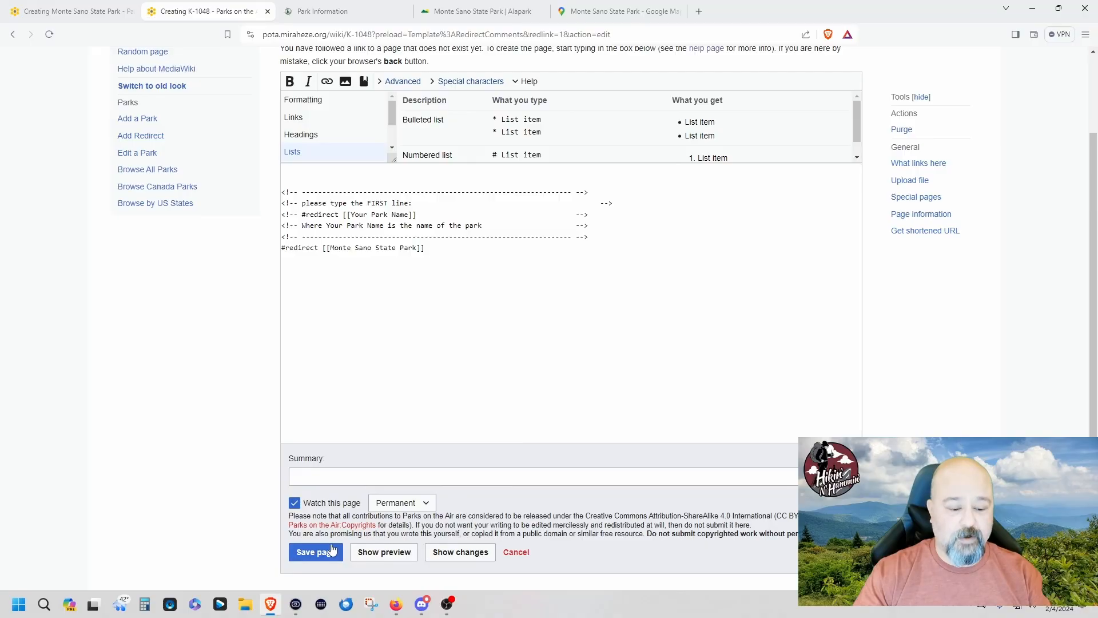
{"action": "left_click", "coordinate": [330, 552]}
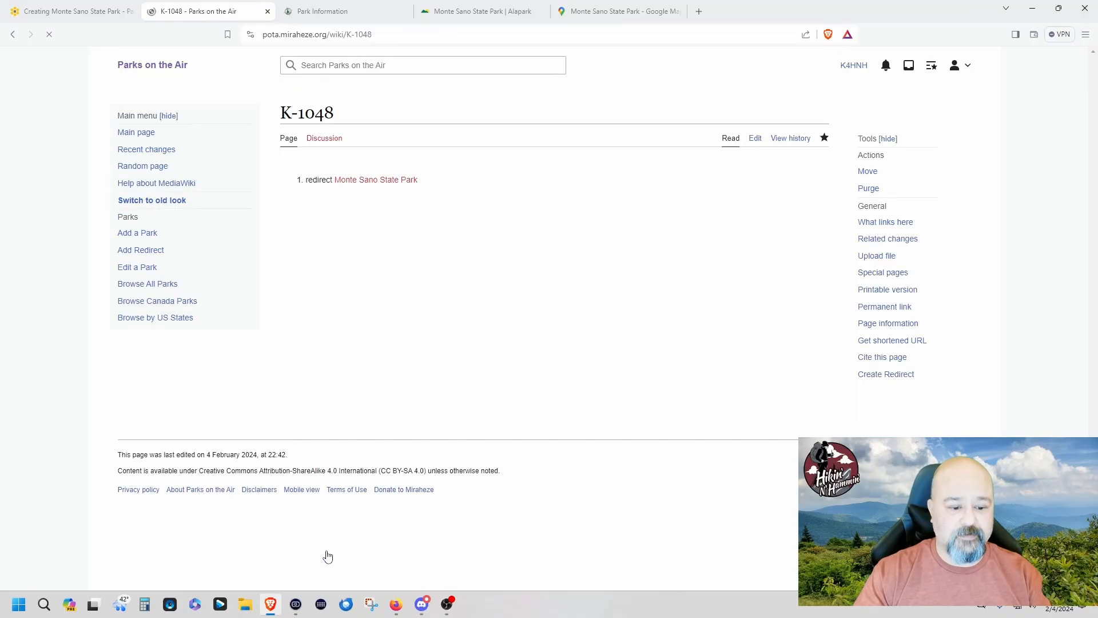
- Test the Monte Sano State Park link on the K-1048 page, and examine the category note ending the park draft
{"action": "left_click", "coordinate": [380, 181]}
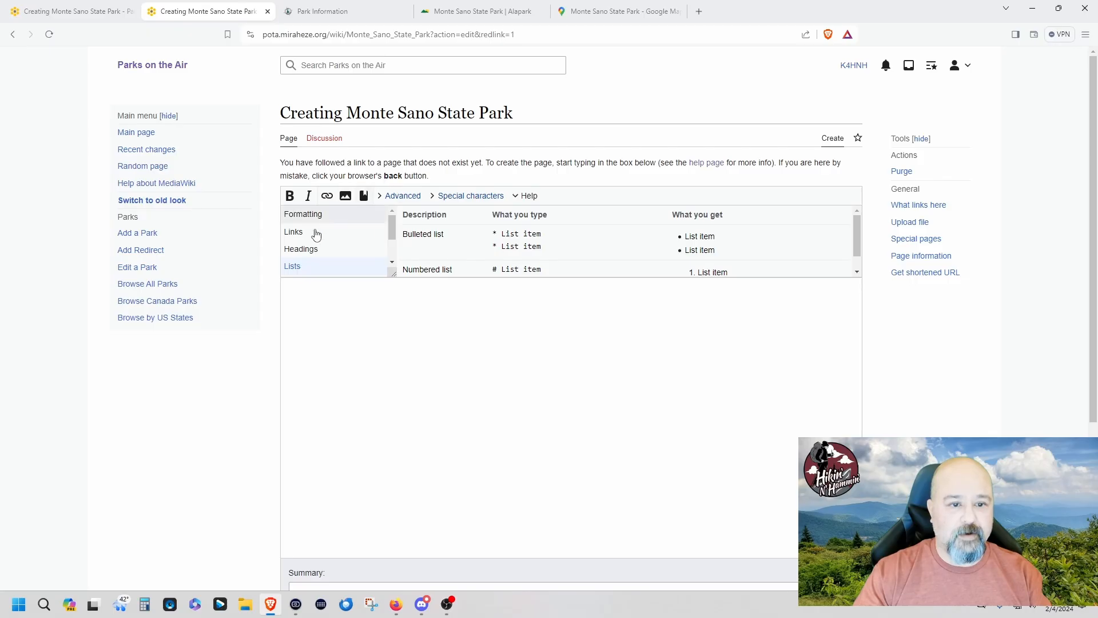
{"action": "left_click", "coordinate": [103, 18]}
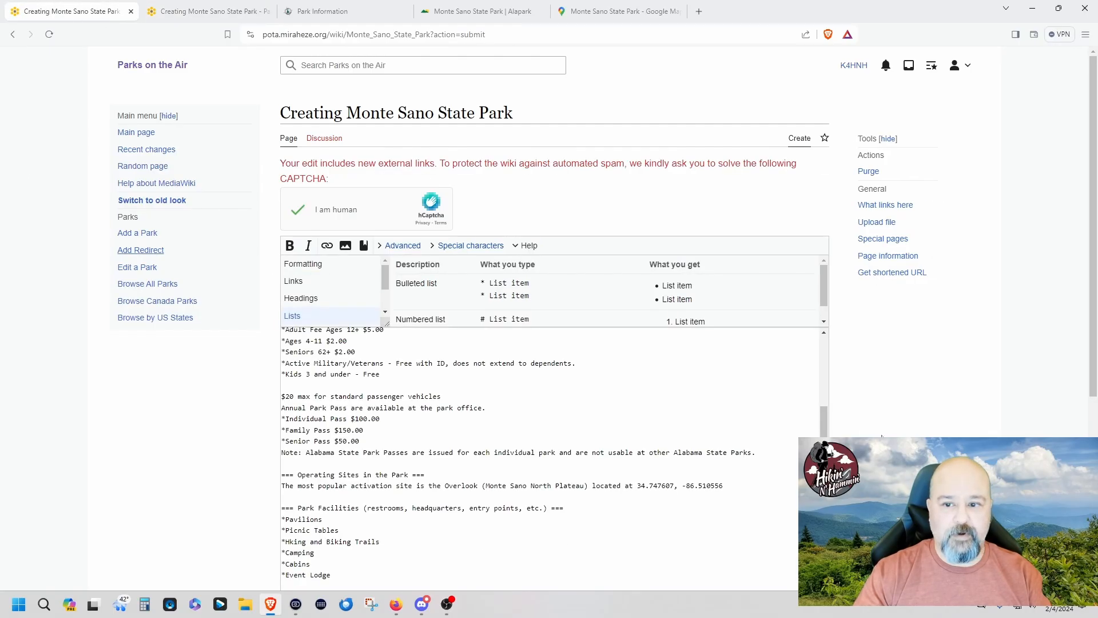
{"action": "scroll", "coordinate": [884, 383], "scroll_direction": "down", "scroll_amount": 3}
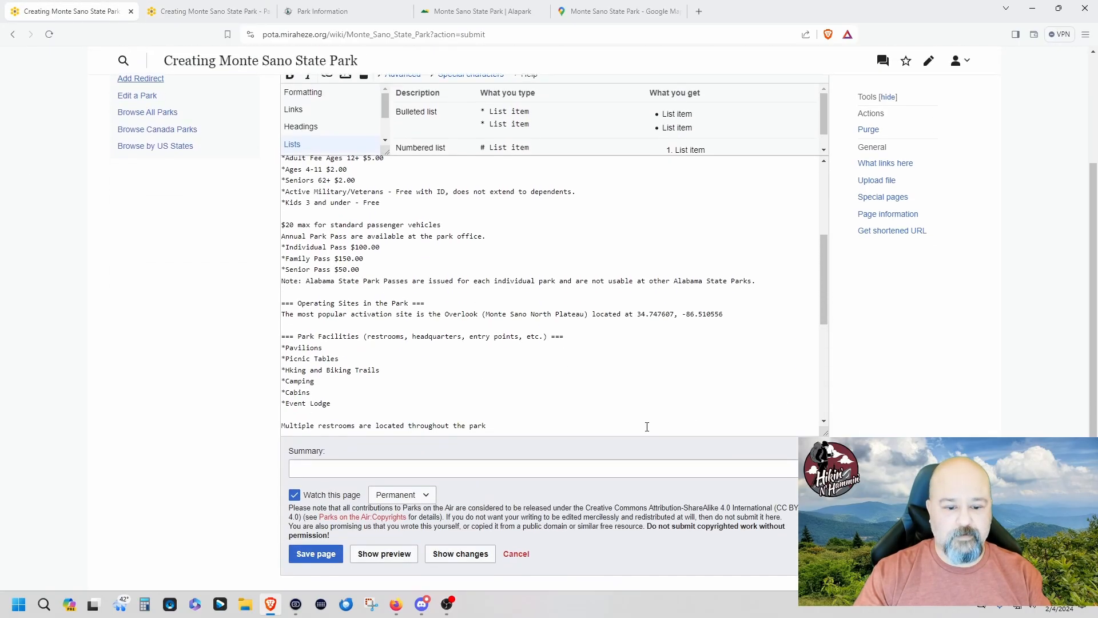
{"action": "scroll", "coordinate": [647, 426], "scroll_direction": "down", "scroll_amount": 10}
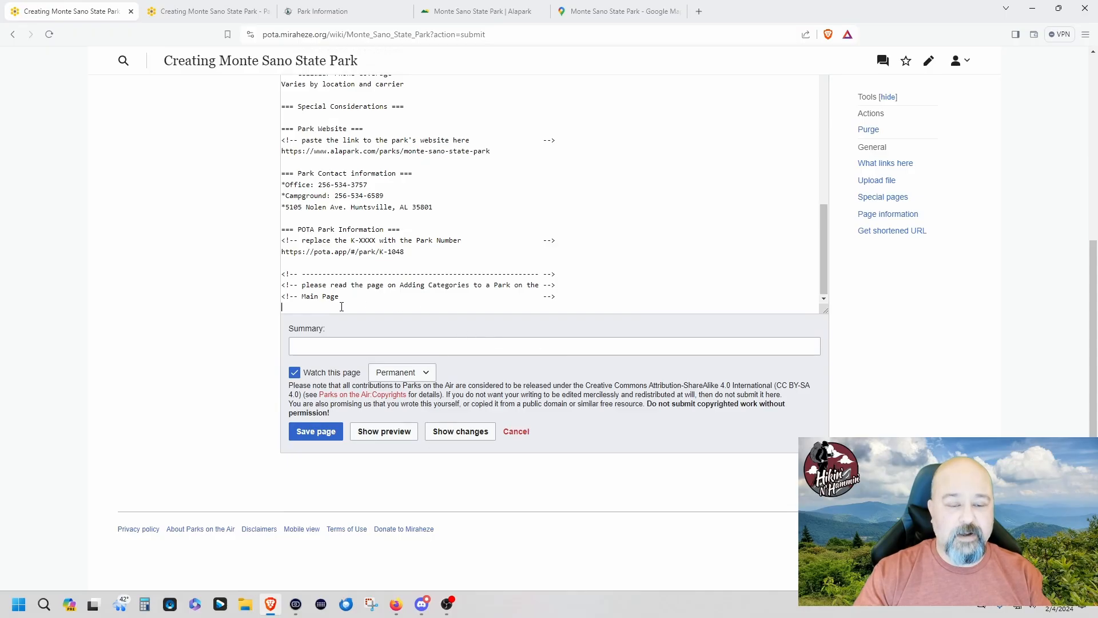
- Open the "Adding Categories to a Park Page" guide from the POTA Wiki Instructions category and find its "Adding Categories to Pages" section
{"action": "left_click", "coordinate": [211, 15]}
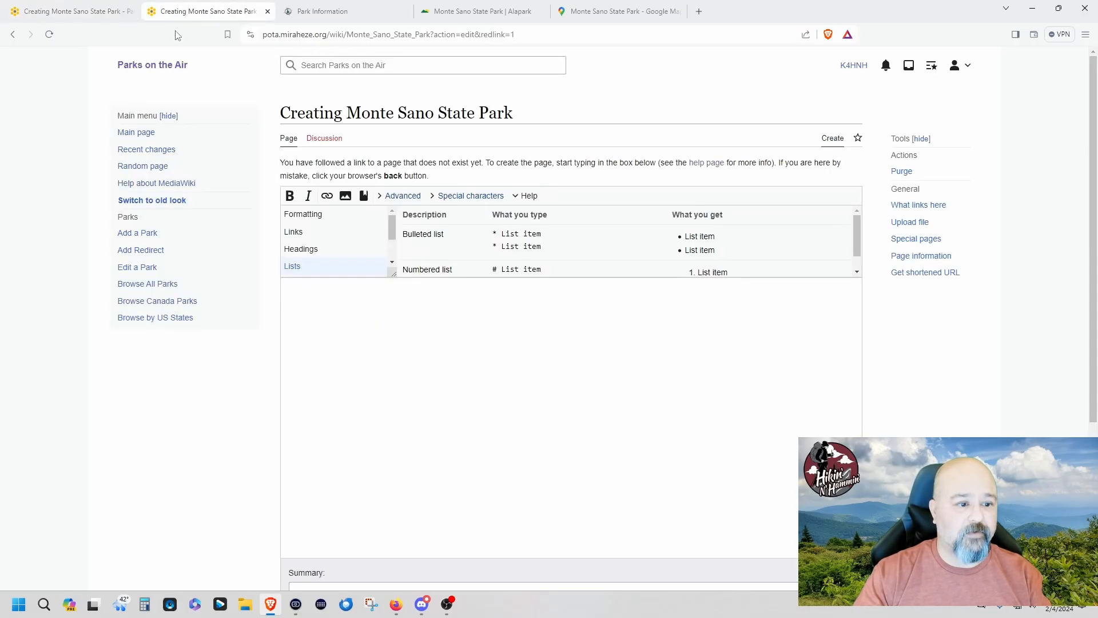
{"action": "key", "text": "alt+Left"}
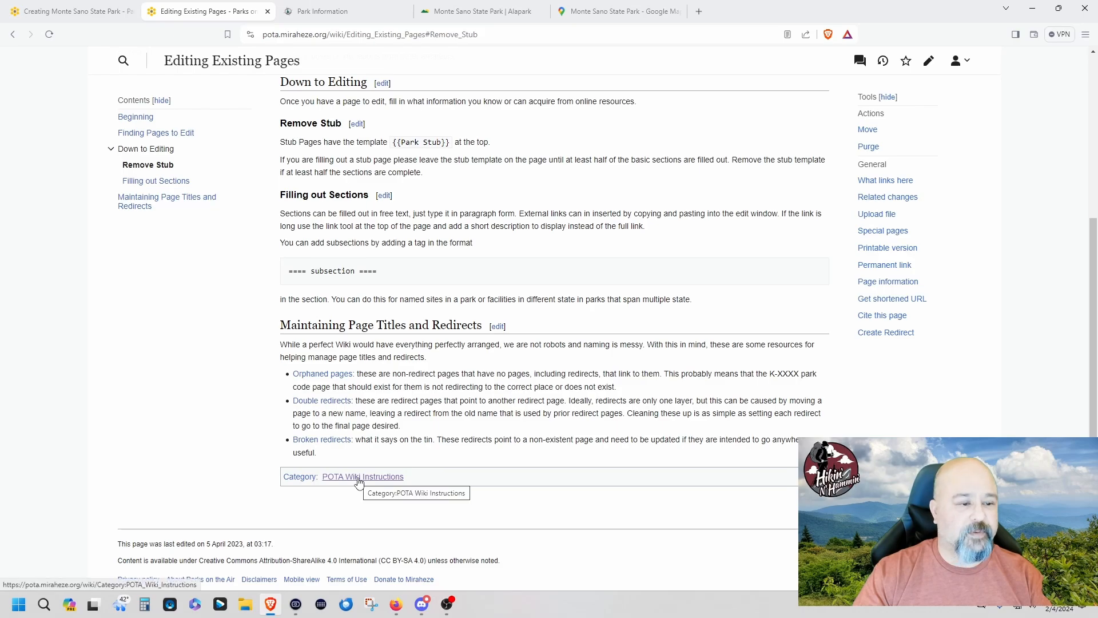
{"action": "left_click", "coordinate": [359, 479]}
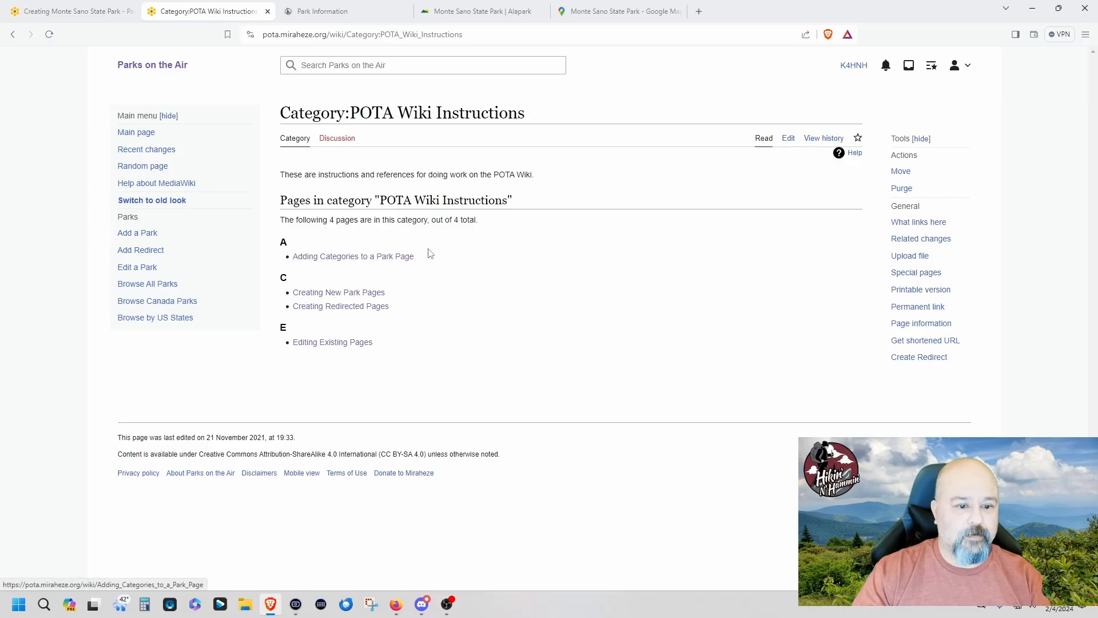
{"action": "left_click", "coordinate": [356, 257]}
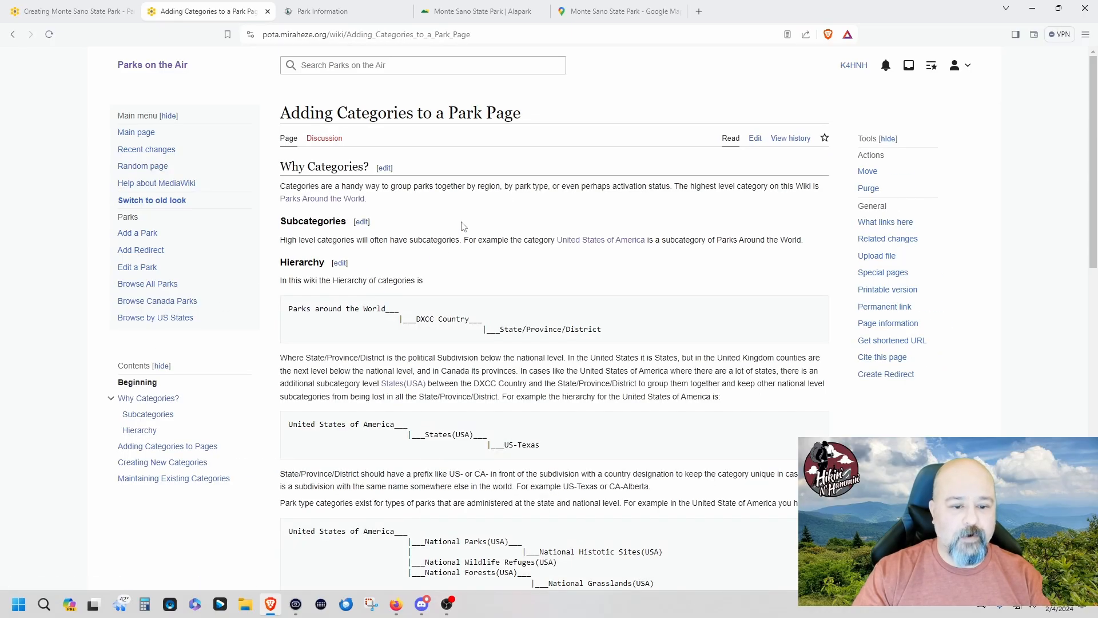
{"action": "scroll", "coordinate": [441, 318], "scroll_direction": "down", "scroll_amount": 8}
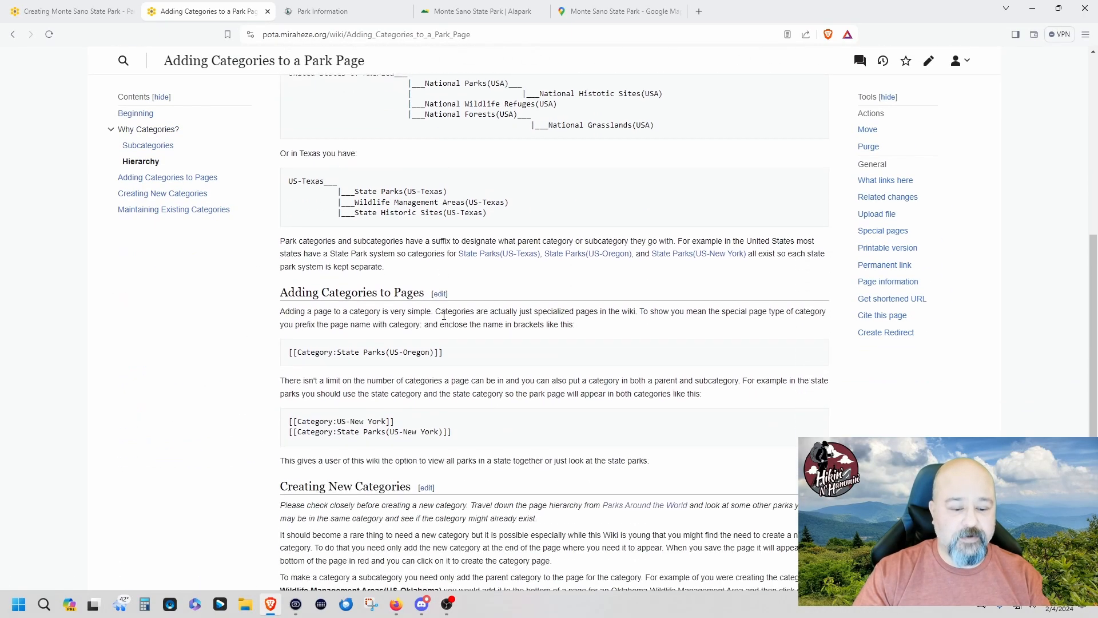
{"action": "scroll", "coordinate": [444, 317], "scroll_direction": "down", "scroll_amount": 2}
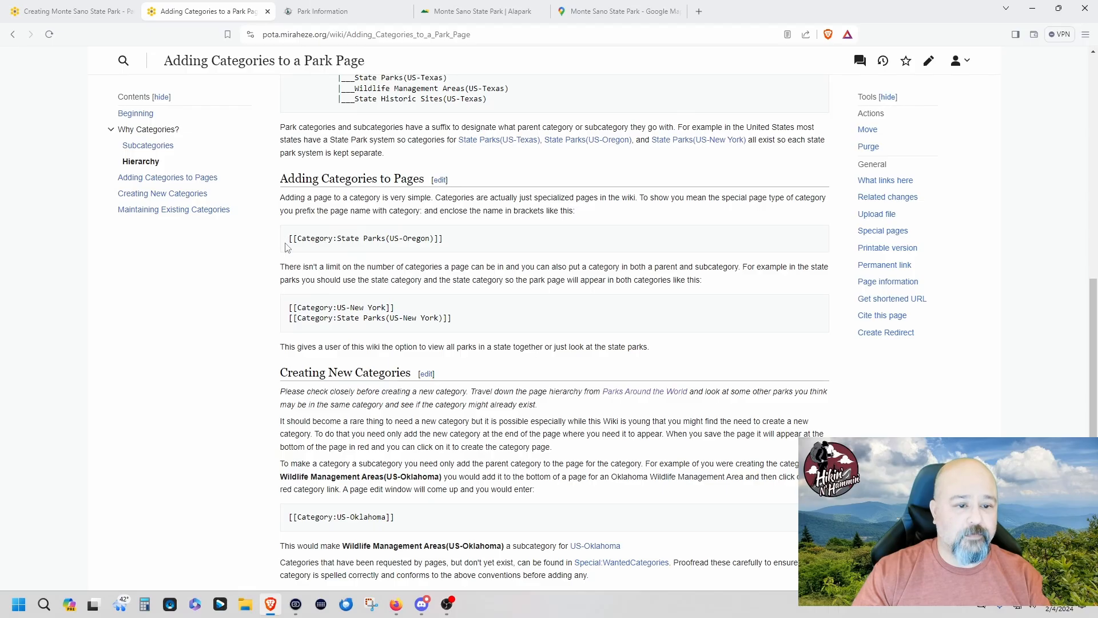
- Copy the sample [[Category:State Parks(US-Oregon)]] to the end of the Monte Sano State Park draft and change the state to Alabama
{"action": "left_click_drag", "start_coordinate": [288, 245], "coordinate": [448, 248]}
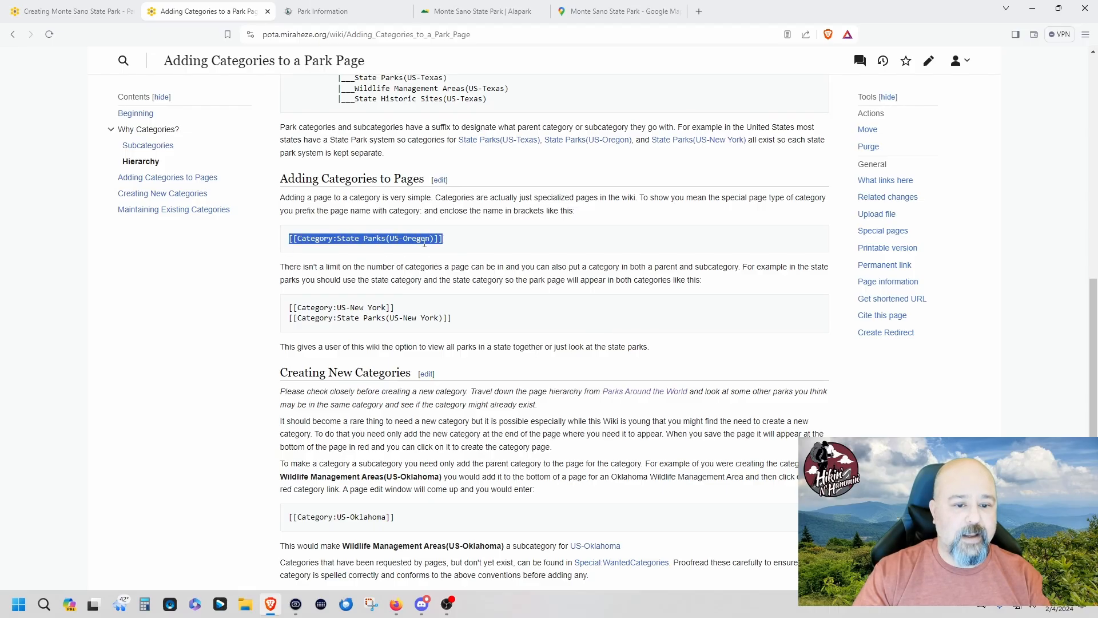
{"action": "right_click", "coordinate": [426, 245]}
{"action": "left_click", "coordinate": [452, 253]}
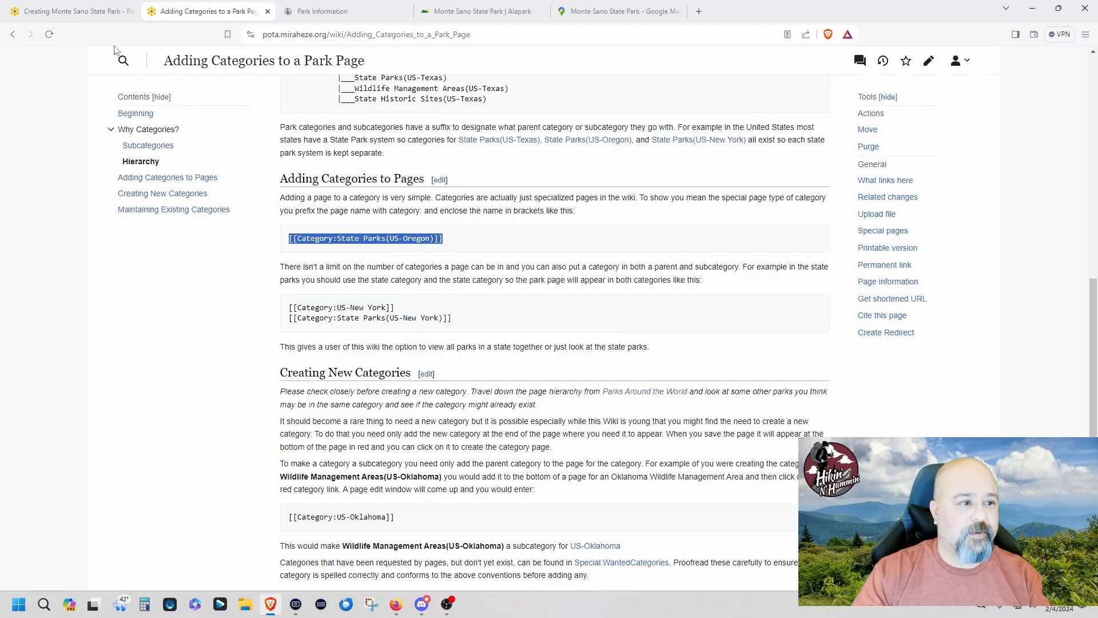
{"action": "left_click", "coordinate": [75, 12]}
{"action": "scroll", "coordinate": [775, 577], "scroll_direction": "down", "scroll_amount": 4}
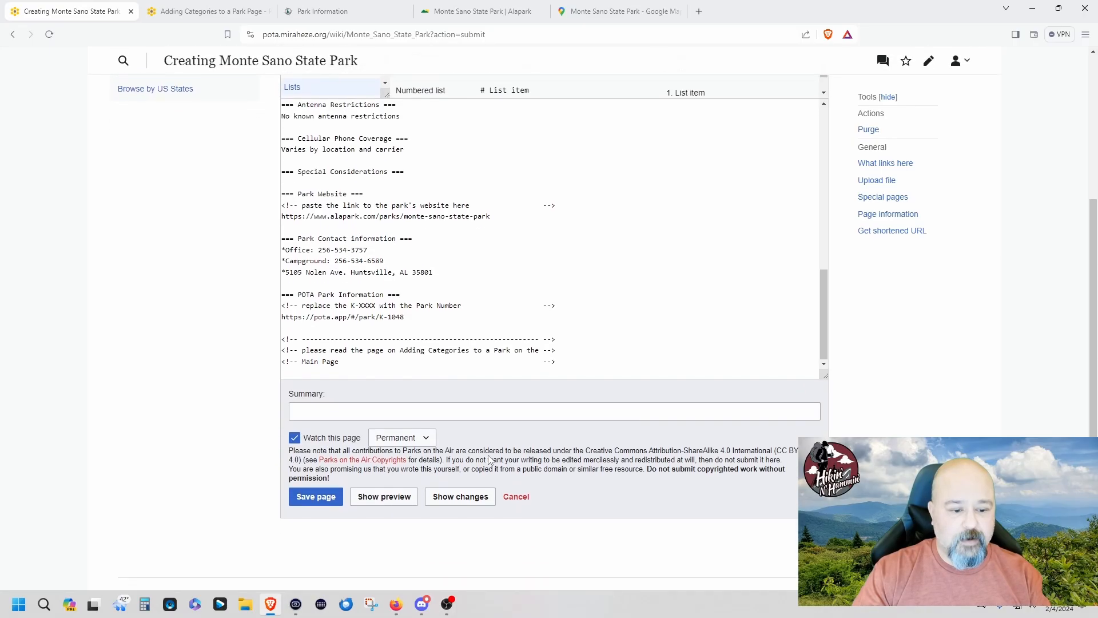
{"action": "right_click", "coordinate": [334, 374]}
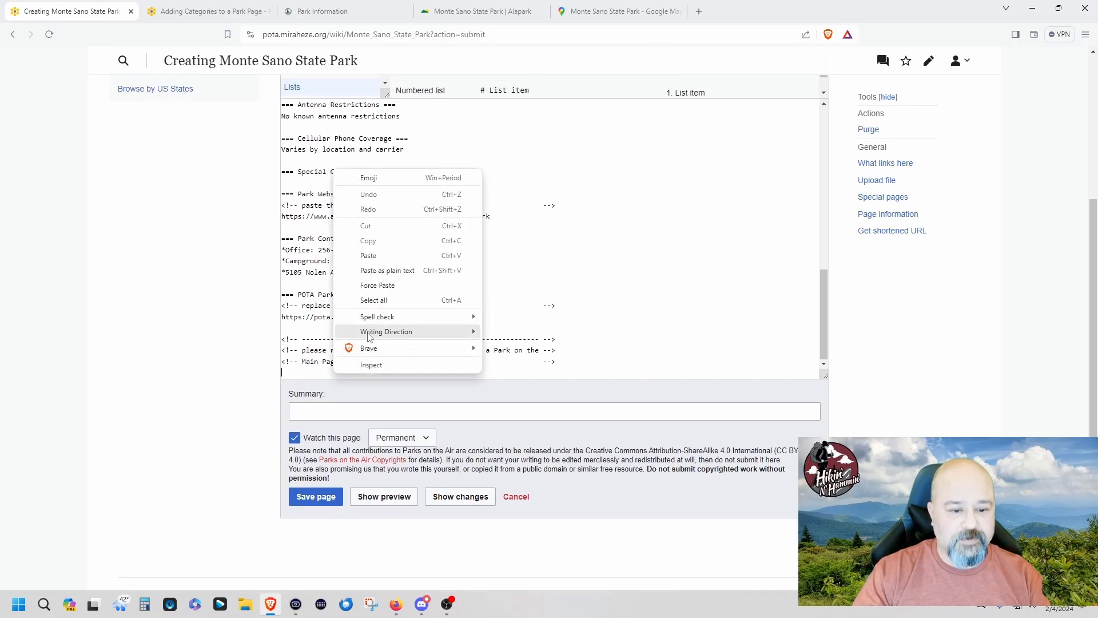
{"action": "left_click", "coordinate": [392, 270]}
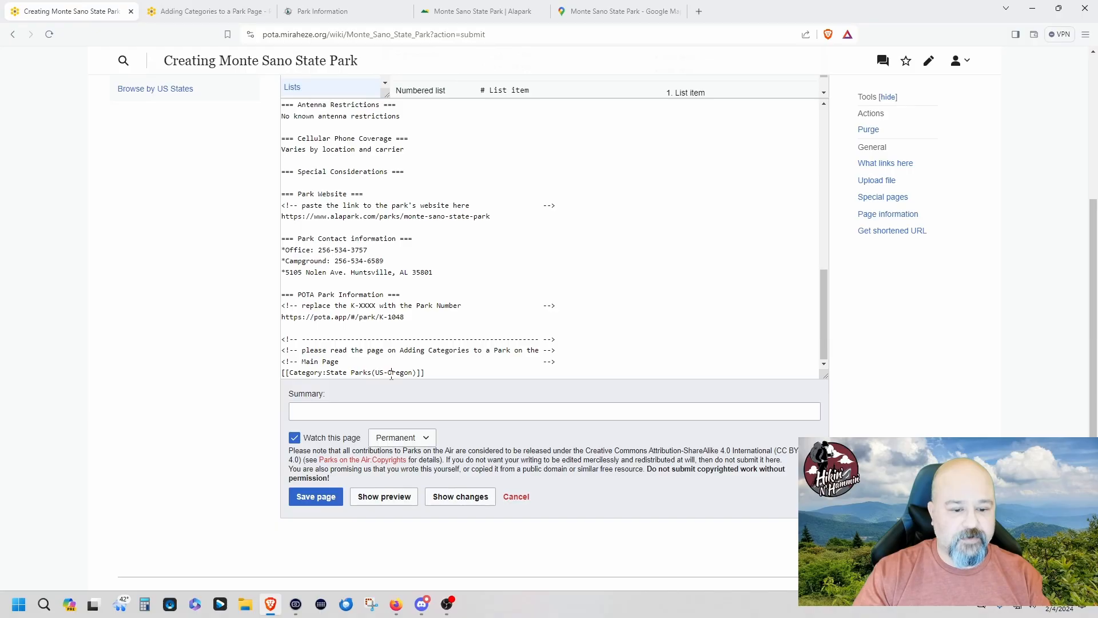
{"action": "left_click_drag", "start_coordinate": [388, 373], "coordinate": [413, 372]}
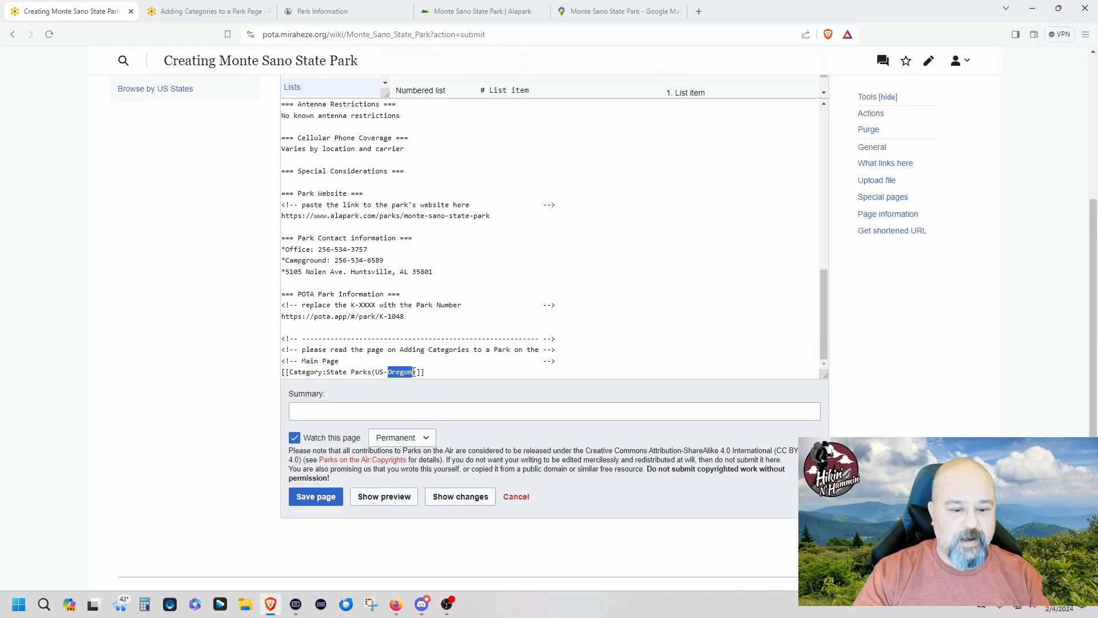
{"action": "type", "text": "Alabama"}
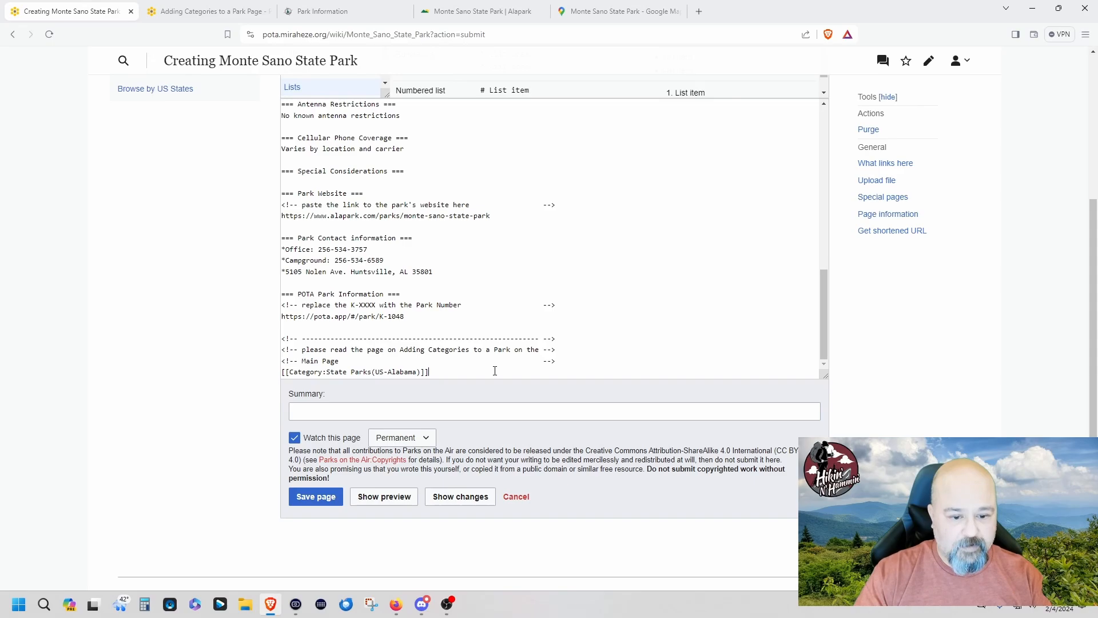
- Copy the guide's sample [[Category:US-New York]] in front of the draft's State Parks category and change the state to Alabama
{"action": "key", "text": "ctrl+Tab"}
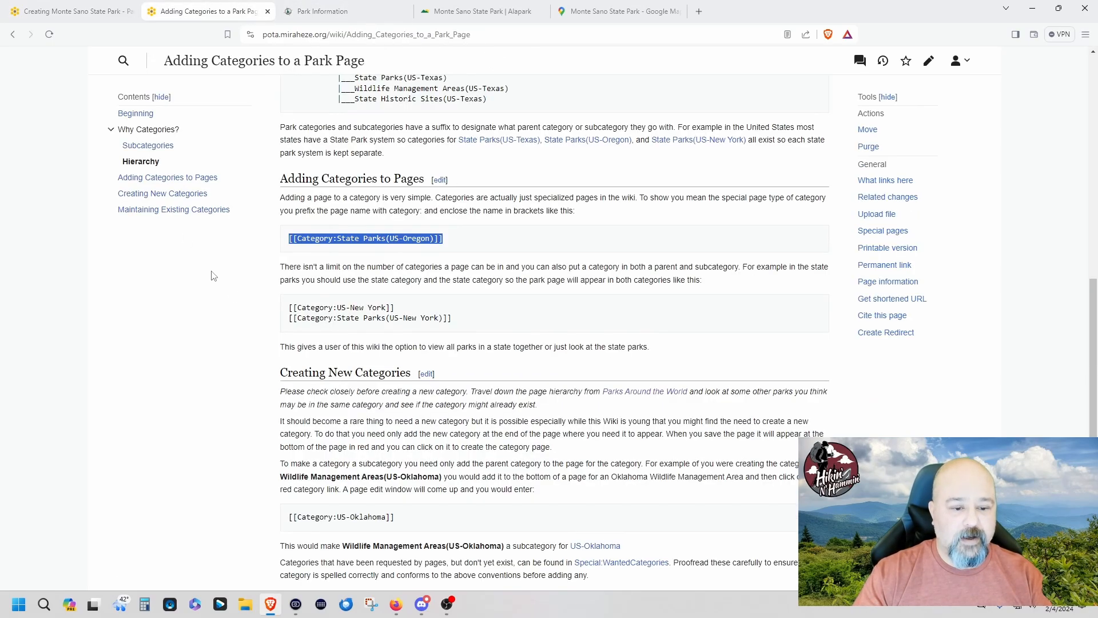
{"action": "left_click", "coordinate": [243, 305]}
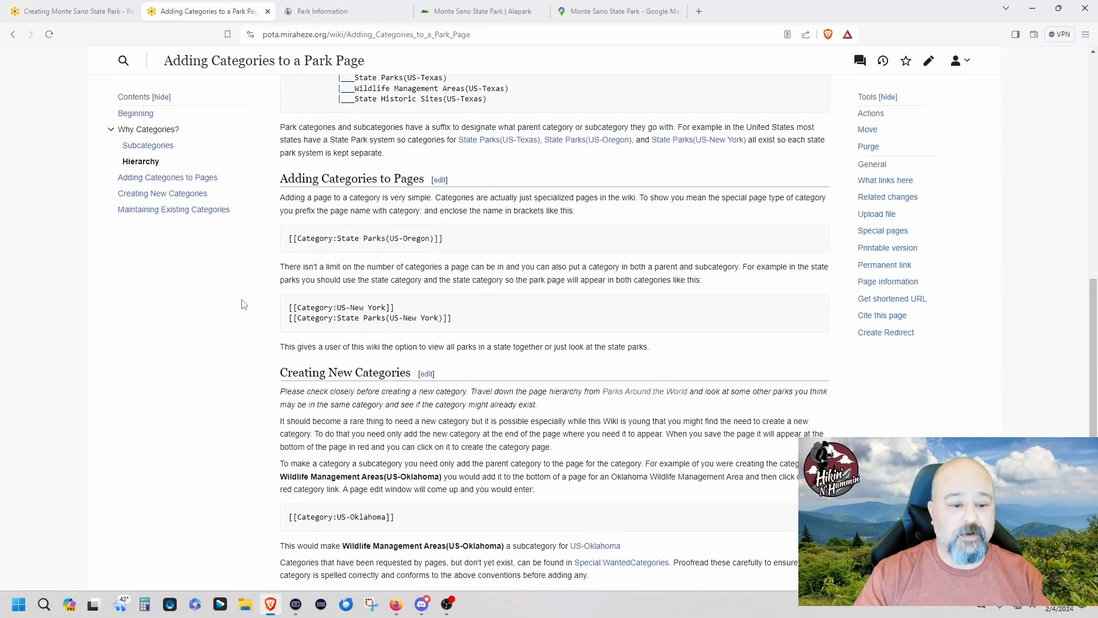
{"action": "left_click_drag", "start_coordinate": [398, 311], "coordinate": [288, 309]}
{"action": "right_click", "coordinate": [323, 312]}
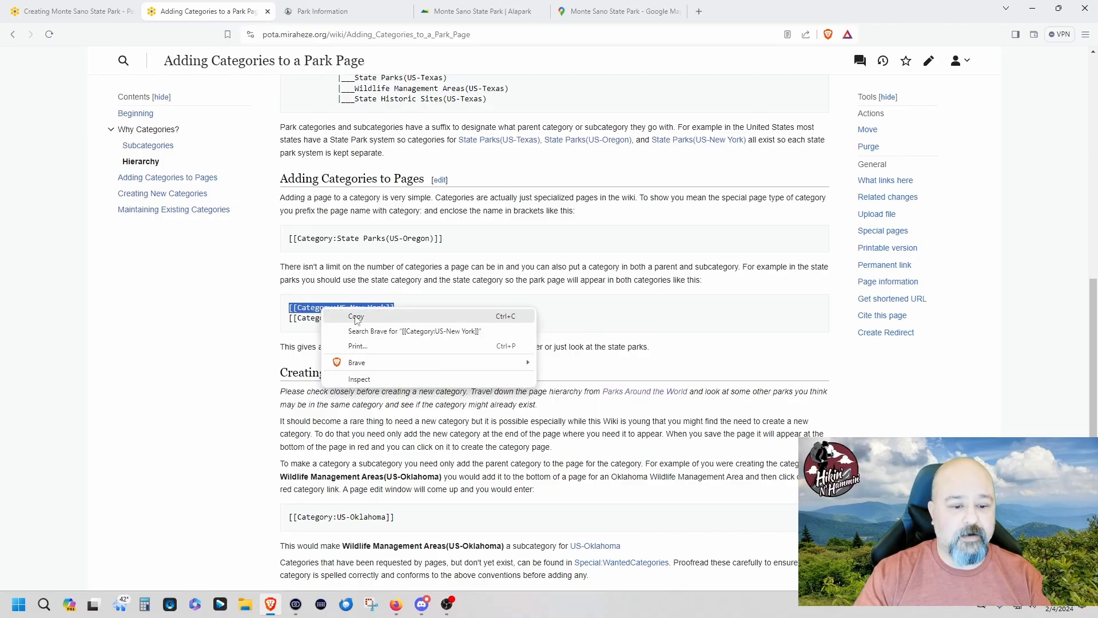
{"action": "left_click", "coordinate": [355, 317]}
{"action": "key", "text": "ctrl+shift+Tab"}
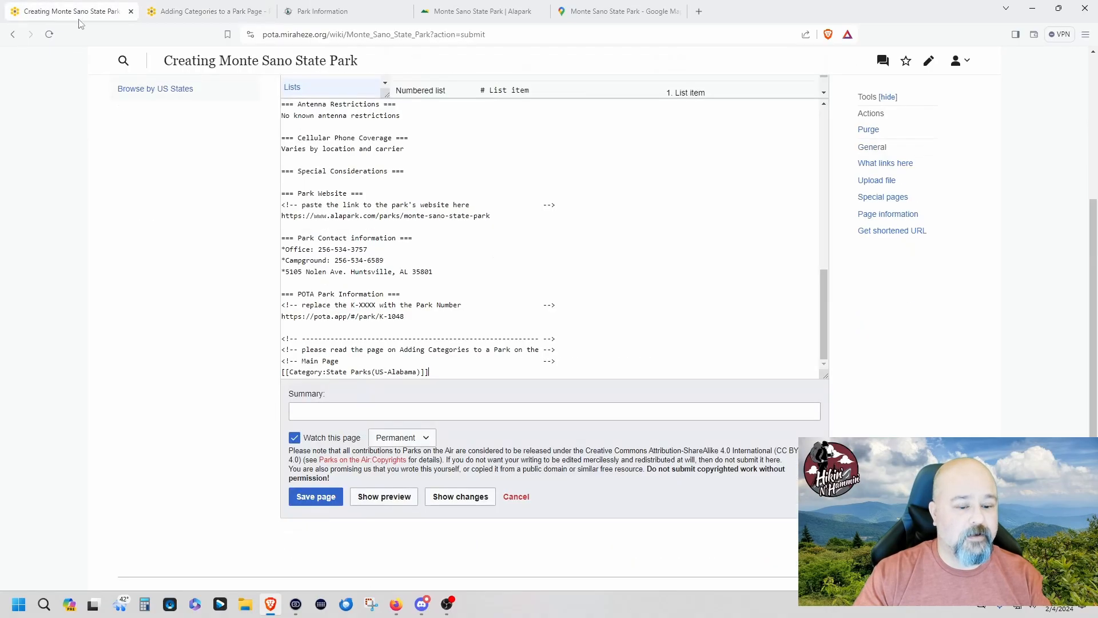
{"action": "right_click", "coordinate": [282, 374]}
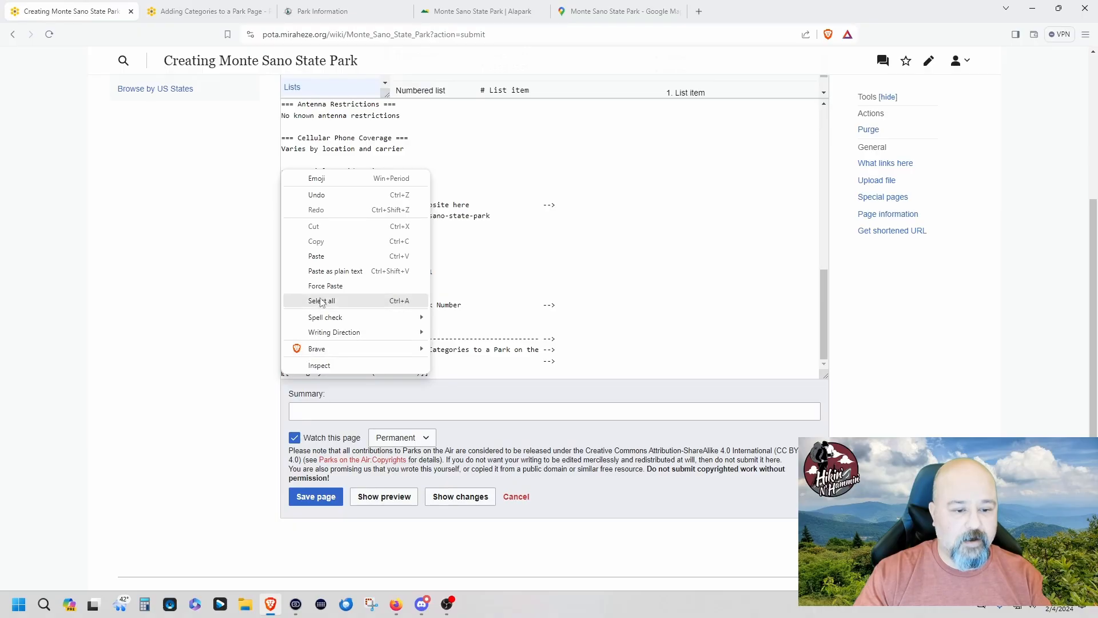
{"action": "left_click", "coordinate": [328, 271]}
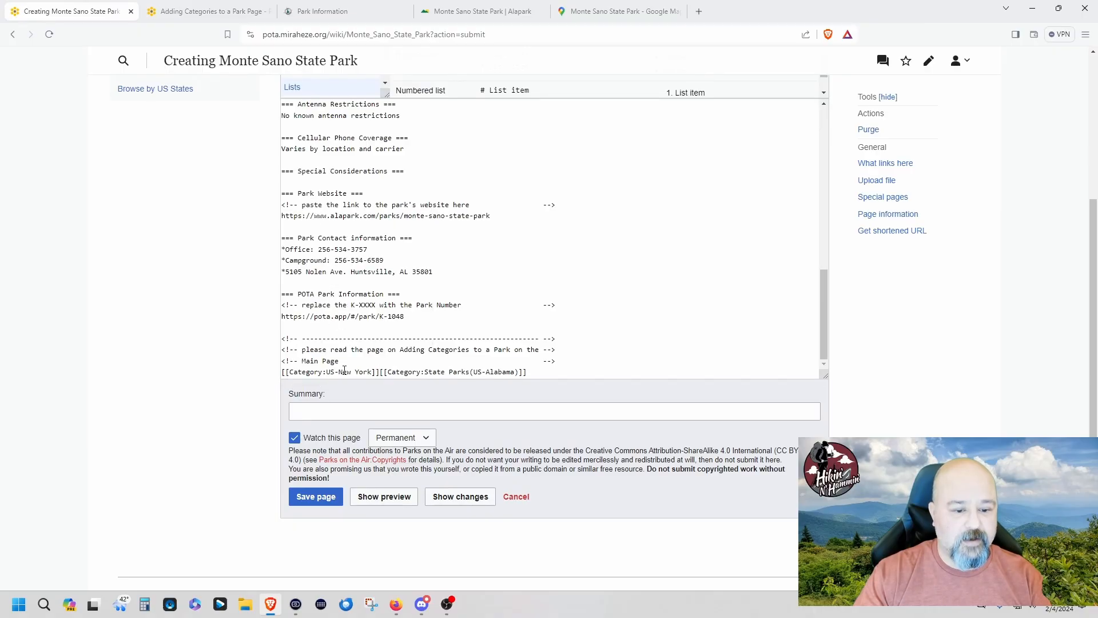
{"action": "left_click_drag", "start_coordinate": [339, 372], "coordinate": [373, 372]}
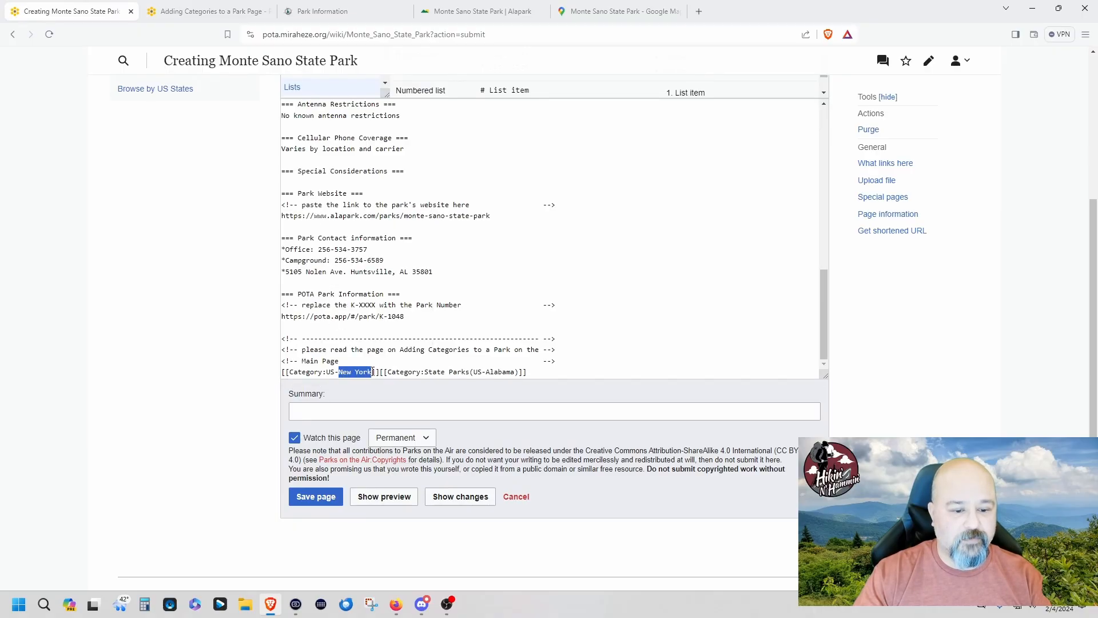
{"action": "type", "text": "Alabama"}
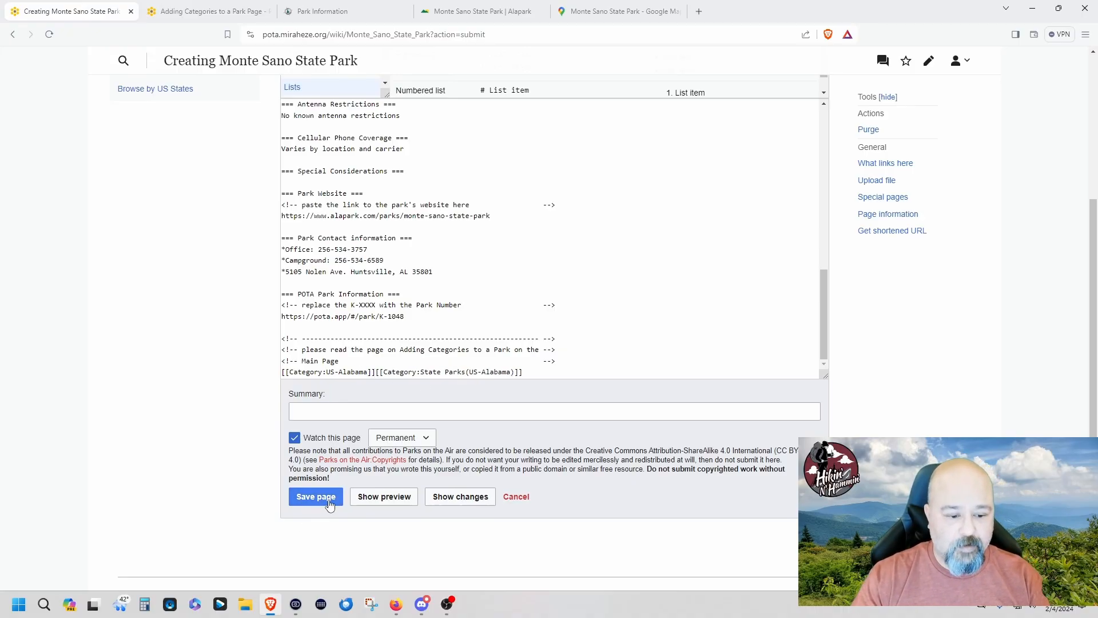
- Try to save the park page, and delete the stray "-->" at the very start of the draft
{"action": "left_click", "coordinate": [329, 504]}
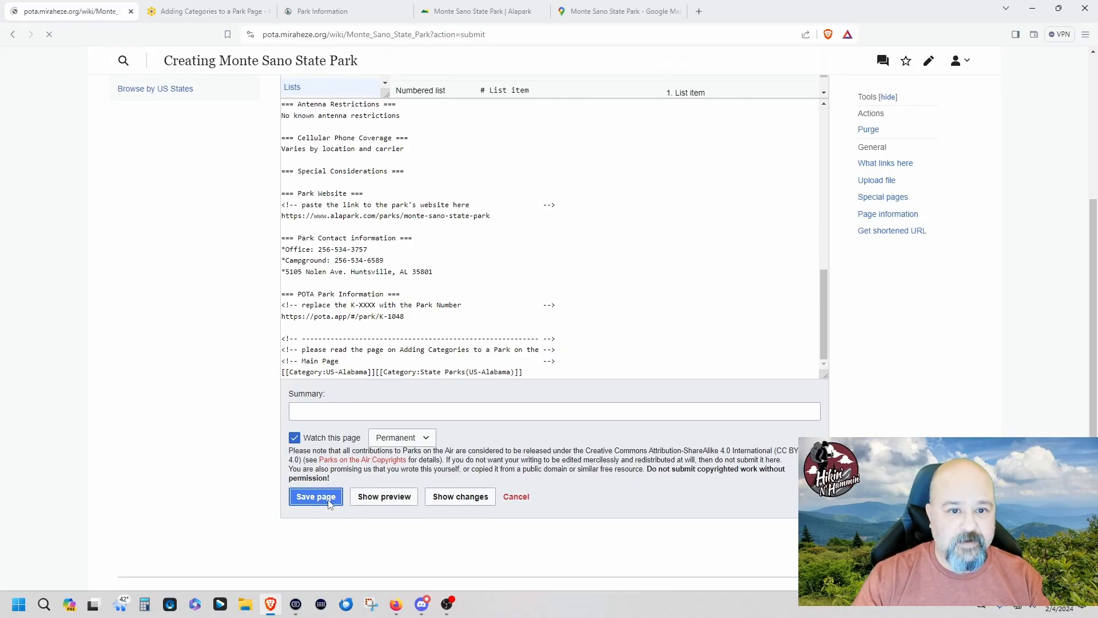
{"action": "scroll", "coordinate": [437, 423], "scroll_direction": "up", "scroll_amount": 10}
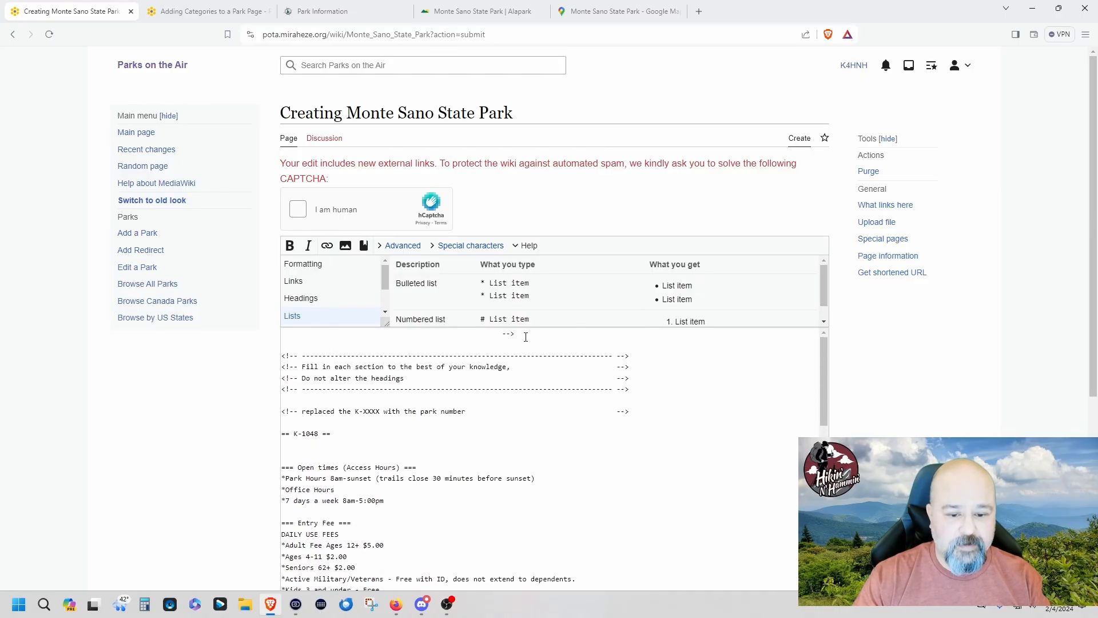
{"action": "left_click_drag", "start_coordinate": [528, 337], "coordinate": [395, 333]}
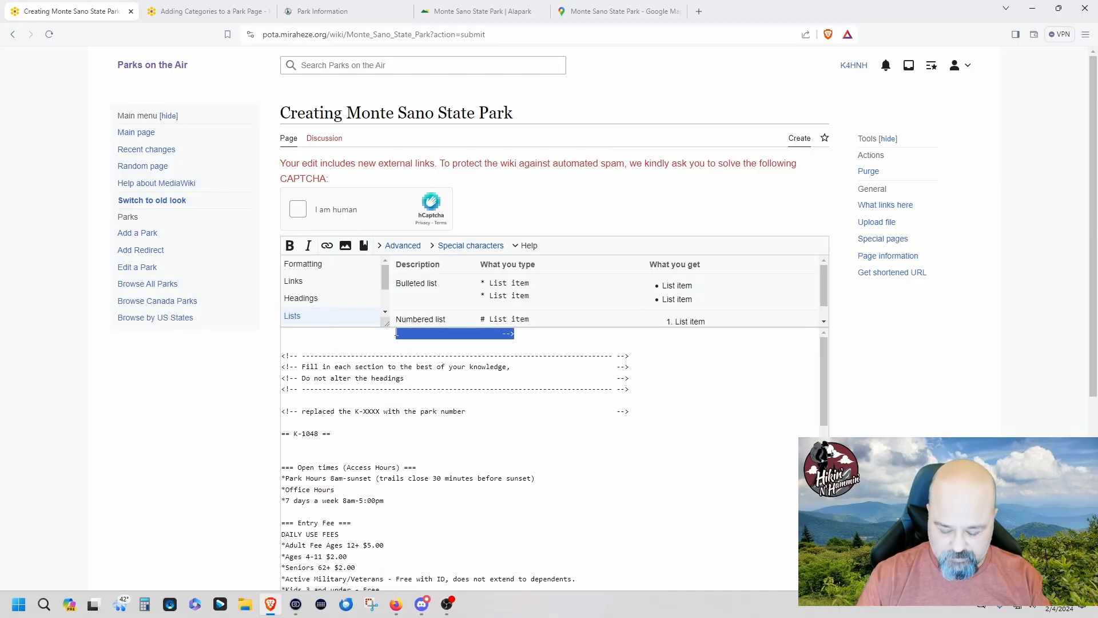
{"action": "key", "text": "BackSpace"}
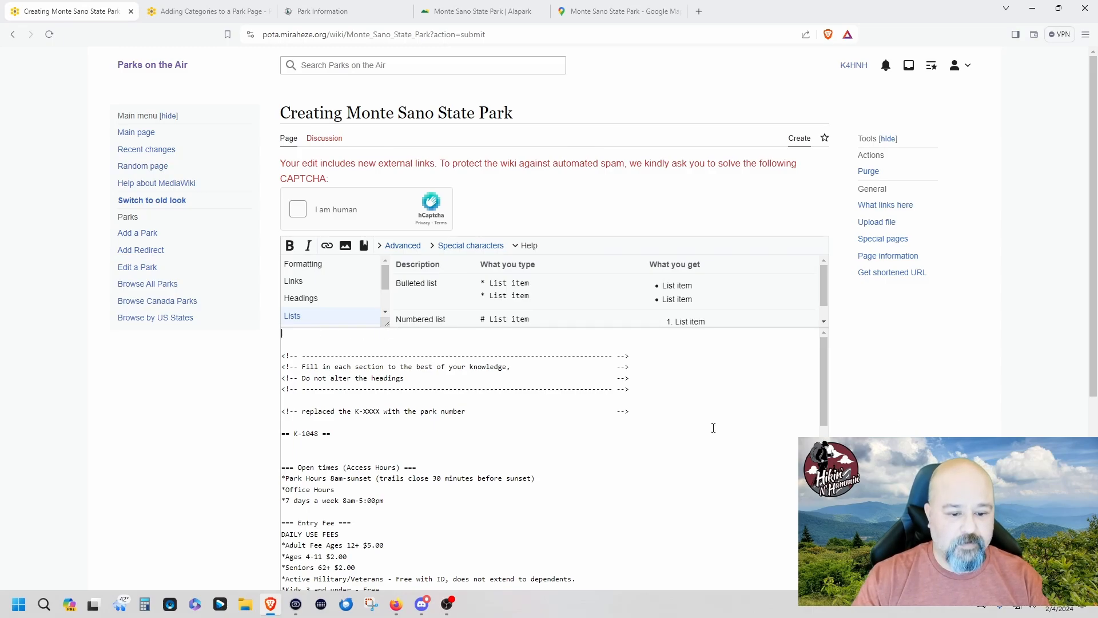
- Submit the cleaned-up park draft without an edit summary, keeping it on the watchlist
{"action": "scroll", "coordinate": [634, 375], "scroll_direction": "down", "scroll_amount": 10}
{"action": "scroll", "coordinate": [635, 375], "scroll_direction": "down", "scroll_amount": 5}
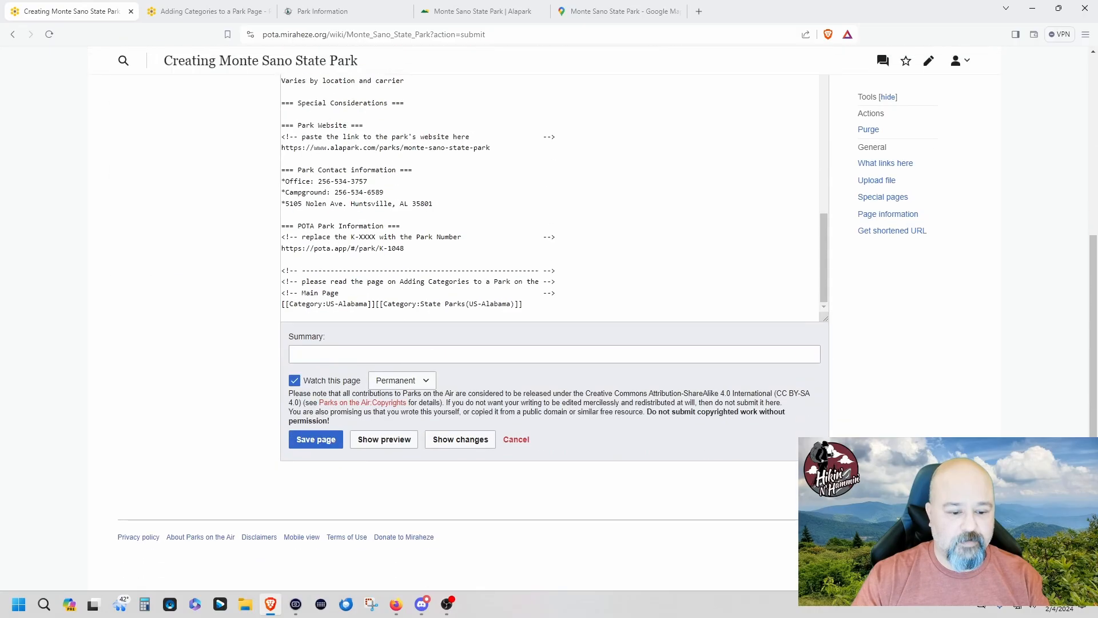
{"action": "left_click", "coordinate": [315, 432]}
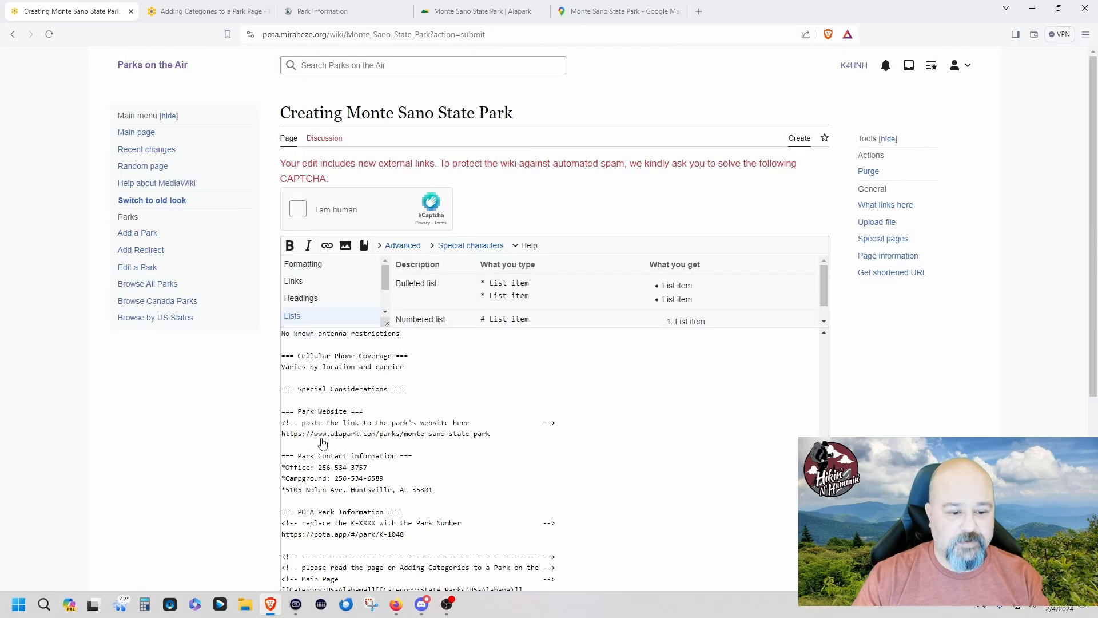
- Complete the hCaptcha human check by selecting all the living beings in both image sets and verifying
{"action": "left_click", "coordinate": [306, 210]}
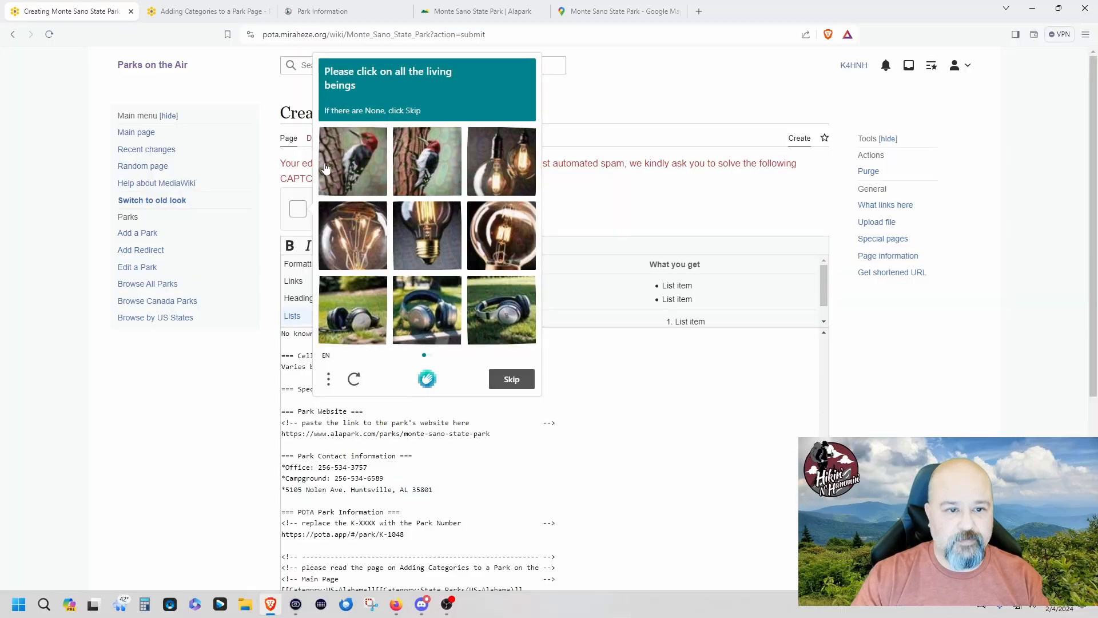
{"action": "left_click", "coordinate": [367, 161]}
{"action": "left_click", "coordinate": [411, 167]}
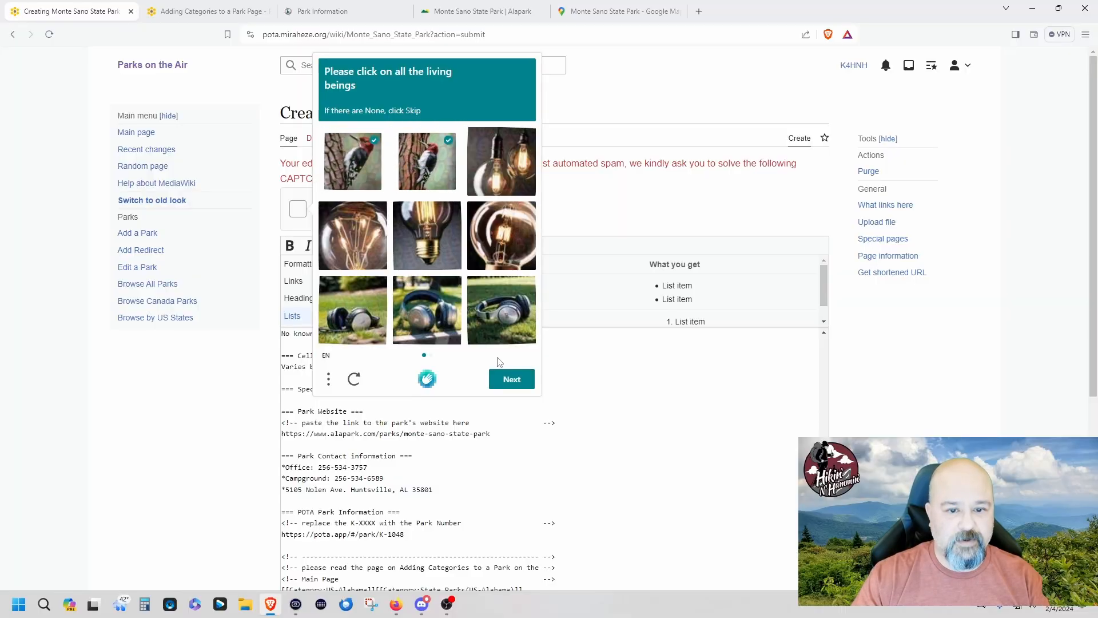
{"action": "left_click", "coordinate": [526, 387]}
{"action": "left_click", "coordinate": [447, 181]}
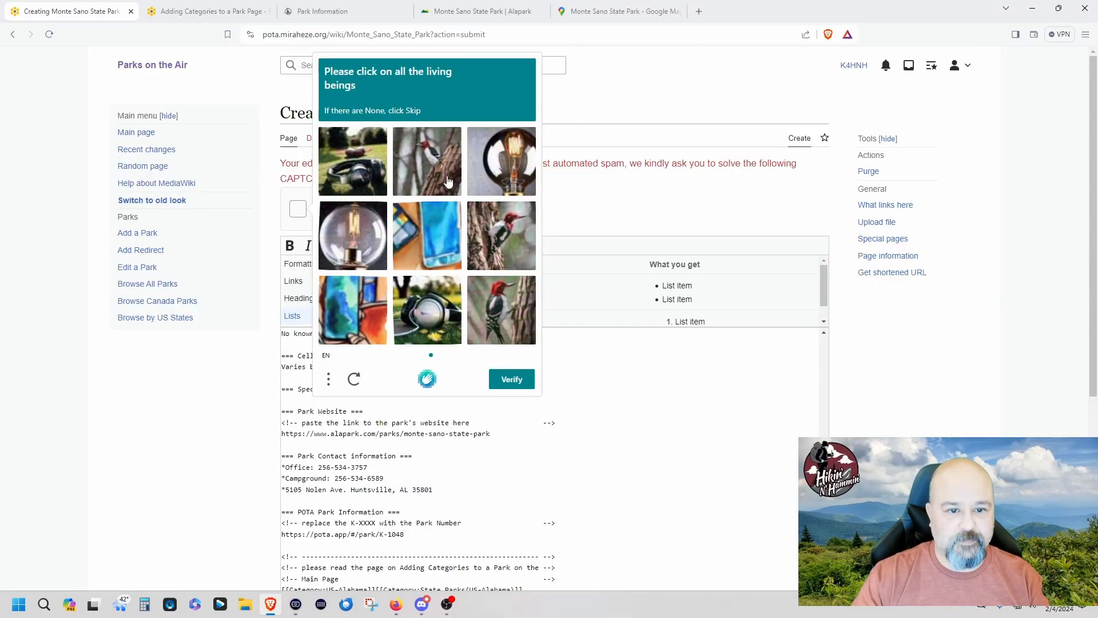
{"action": "left_click", "coordinate": [484, 248]}
{"action": "left_click", "coordinate": [506, 303]}
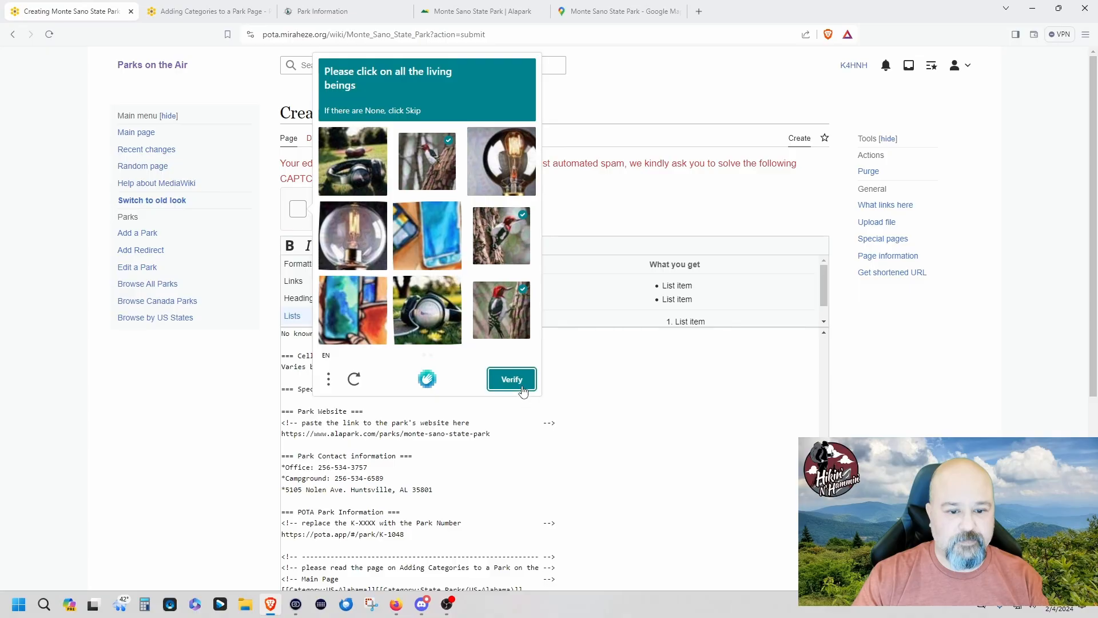
{"action": "left_click", "coordinate": [513, 380]}
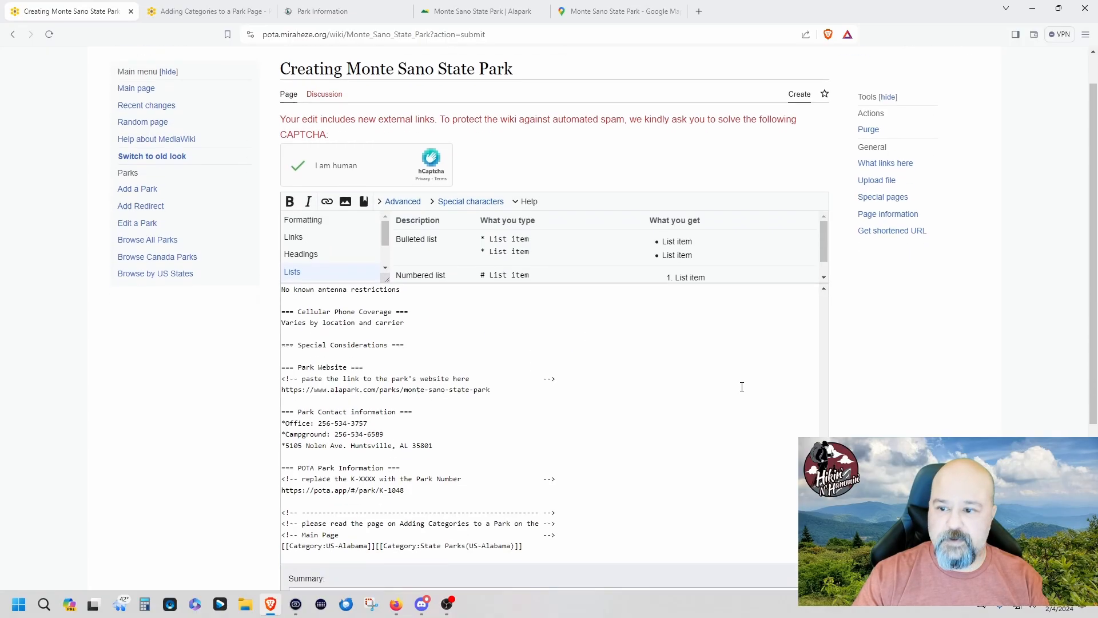
- Review the park draft from its category lines back up to the K-1048 heading and opening sections
{"action": "scroll", "coordinate": [740, 384], "scroll_direction": "down", "scroll_amount": 3}
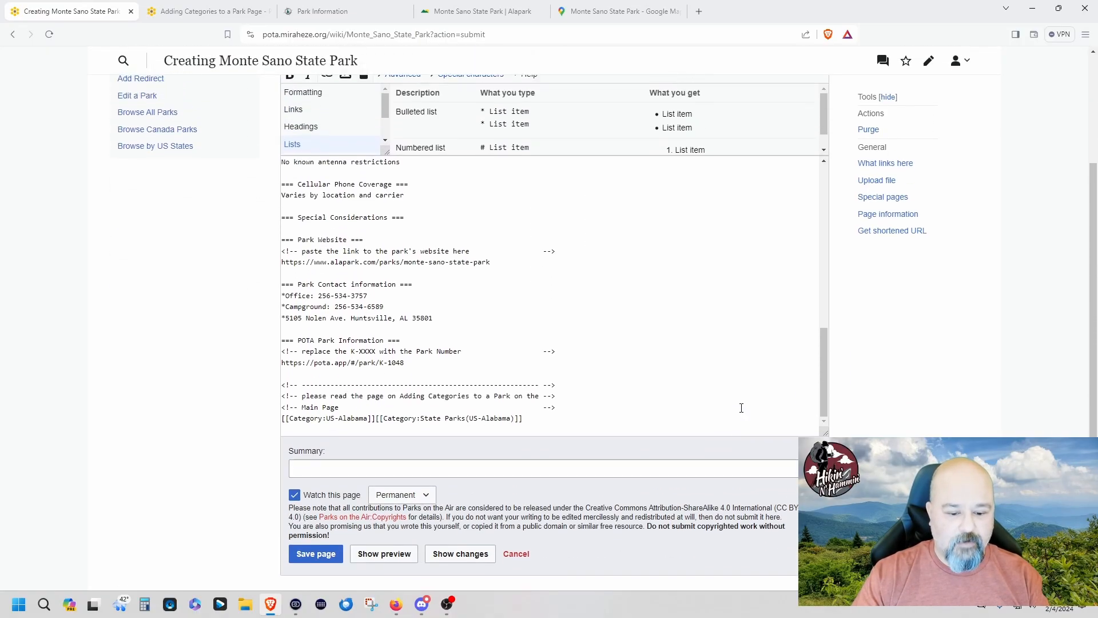
{"action": "scroll", "coordinate": [510, 352], "scroll_direction": "up", "scroll_amount": 3}
{"action": "scroll", "coordinate": [510, 356], "scroll_direction": "down", "scroll_amount": 3}
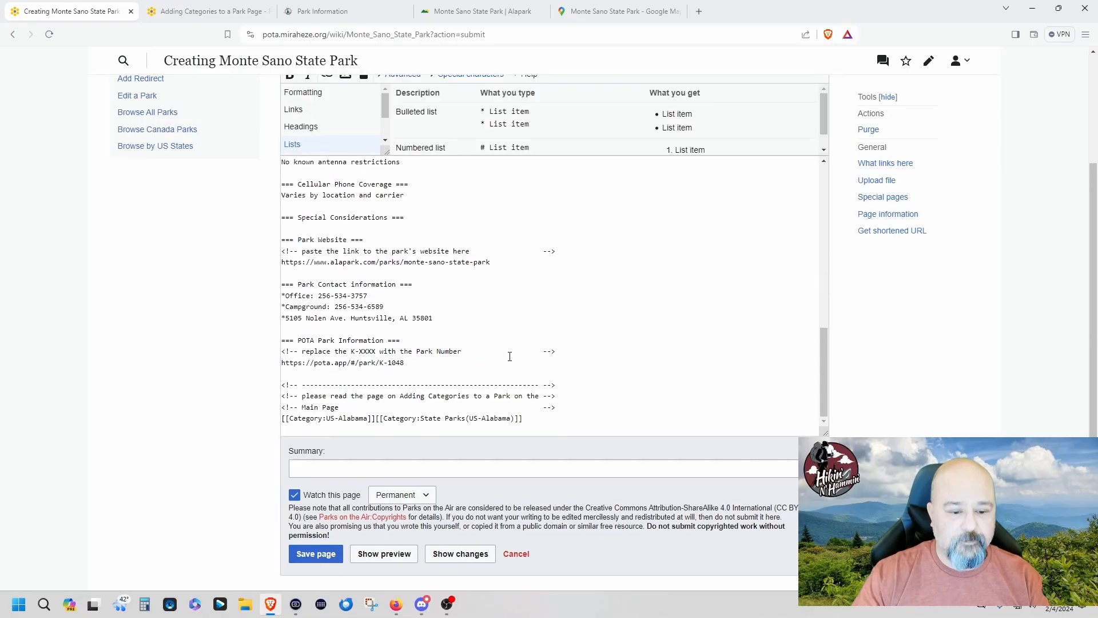
{"action": "scroll", "coordinate": [512, 356], "scroll_direction": "up", "scroll_amount": 10}
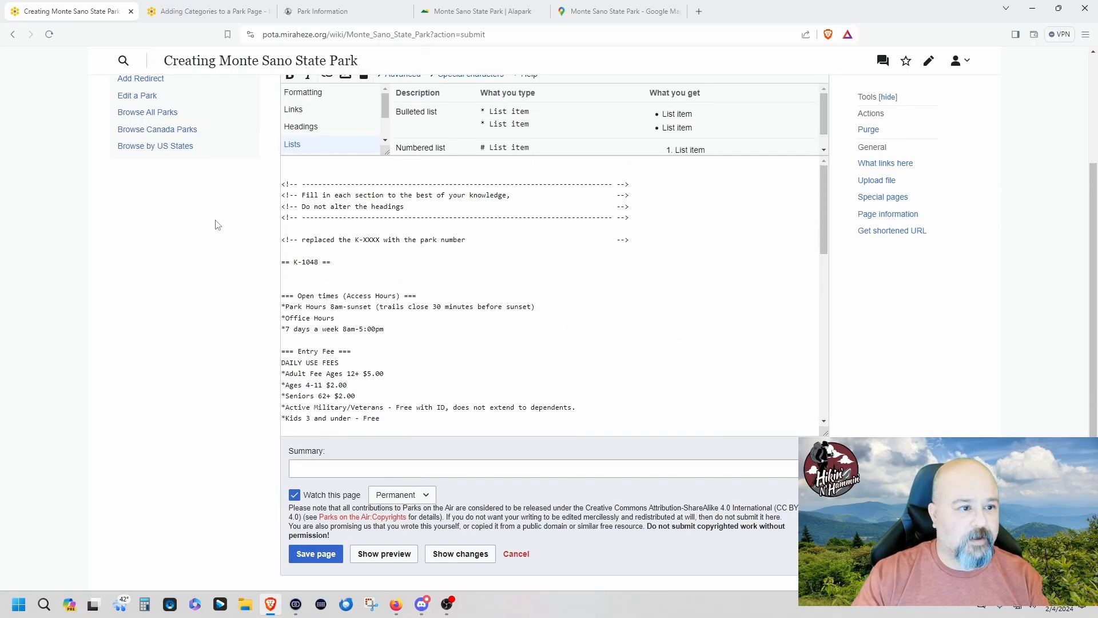
- Review the Adding Categories to a Park Page guide, covering the category hierarchy, the example category lines and the section on creating new categories
{"action": "scroll", "coordinate": [217, 220], "scroll_direction": "up", "scroll_amount": 3}
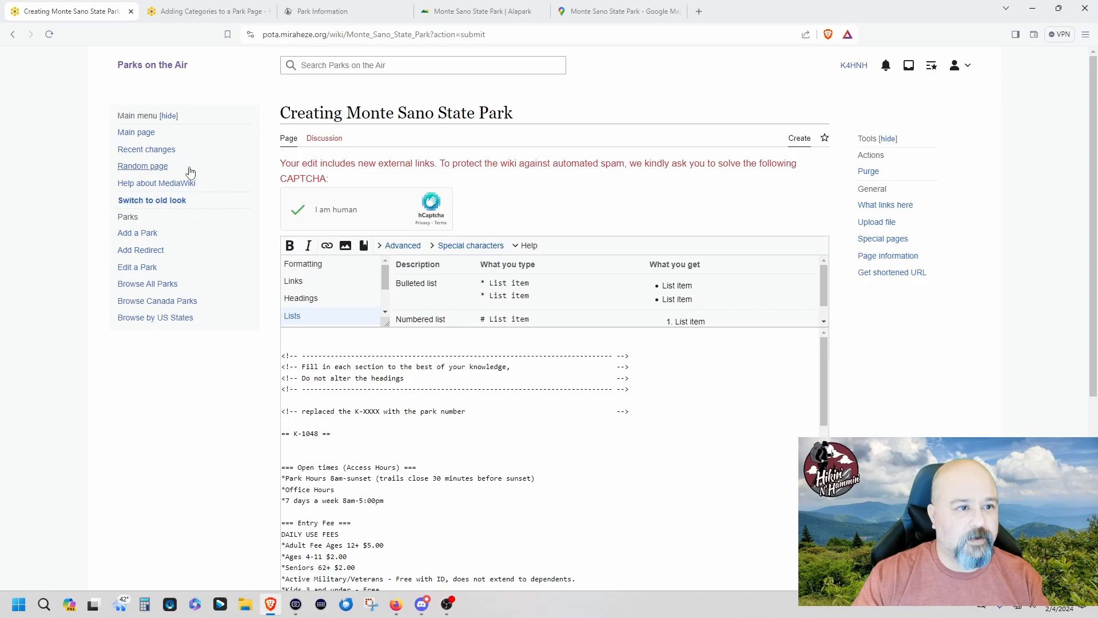
{"action": "left_click", "coordinate": [225, 17]}
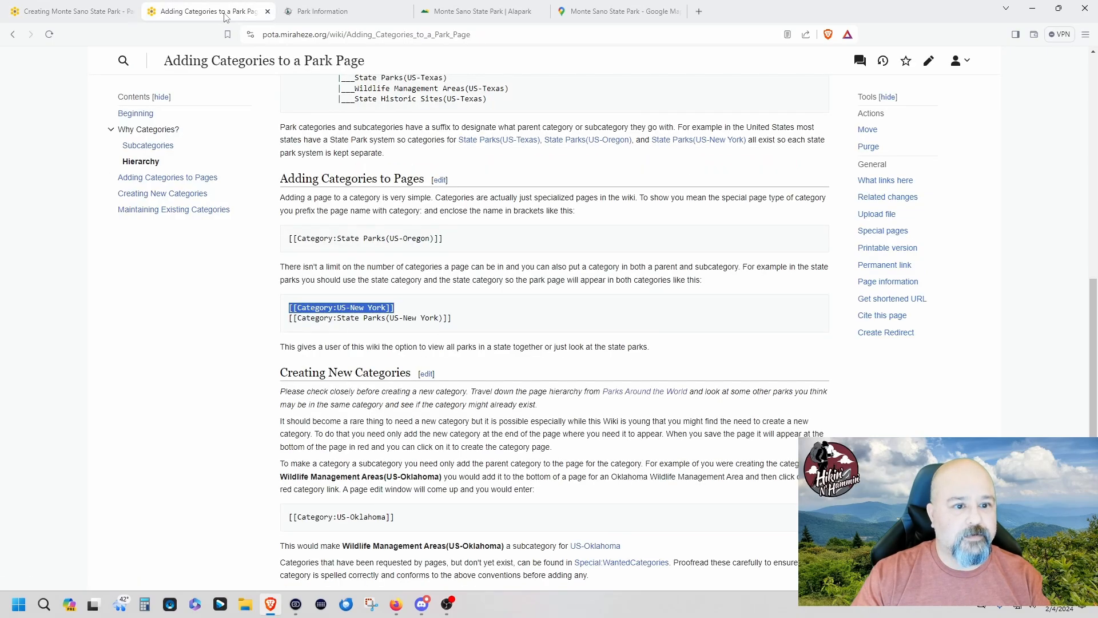
{"action": "left_click", "coordinate": [252, 335]}
{"action": "scroll", "coordinate": [251, 335], "scroll_direction": "down", "scroll_amount": 3}
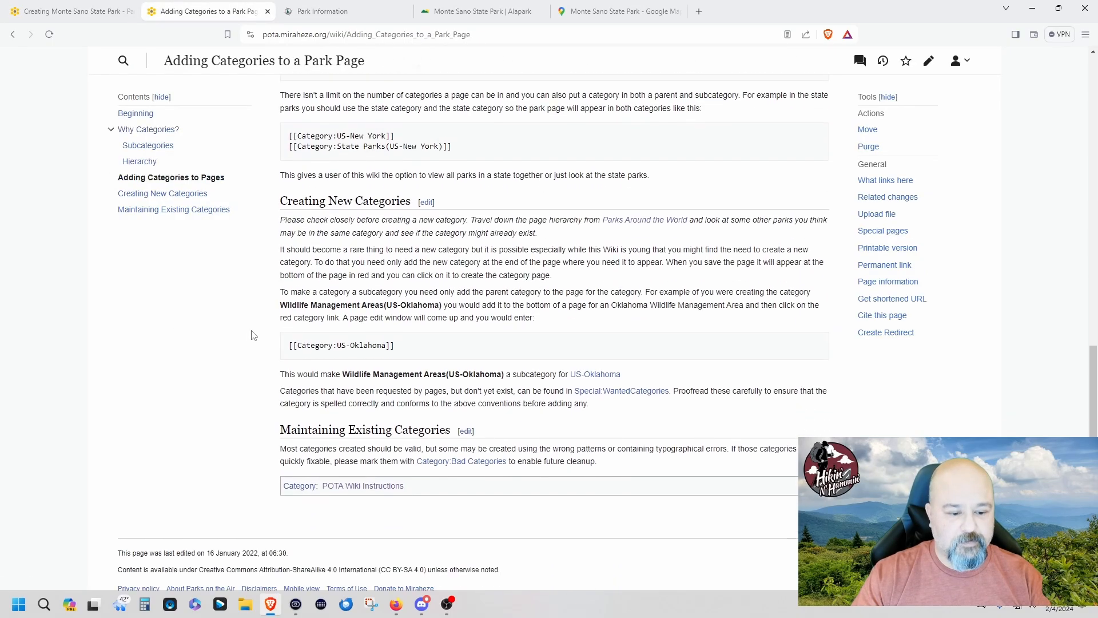
{"action": "scroll", "coordinate": [254, 335], "scroll_direction": "up", "scroll_amount": 6}
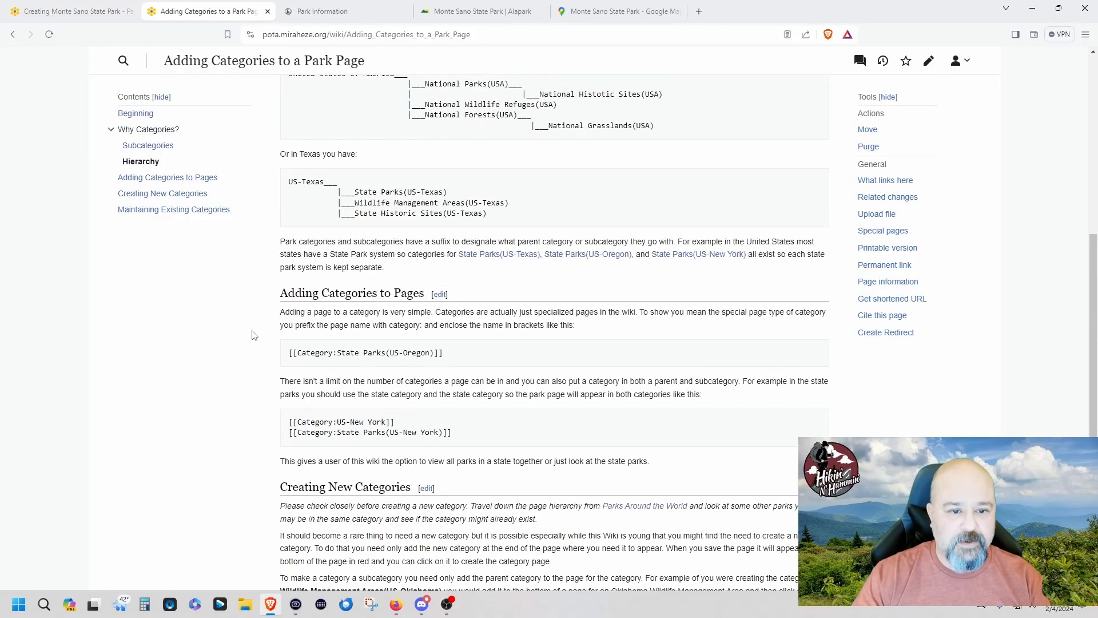
{"action": "scroll", "coordinate": [254, 336], "scroll_direction": "up", "scroll_amount": 3}
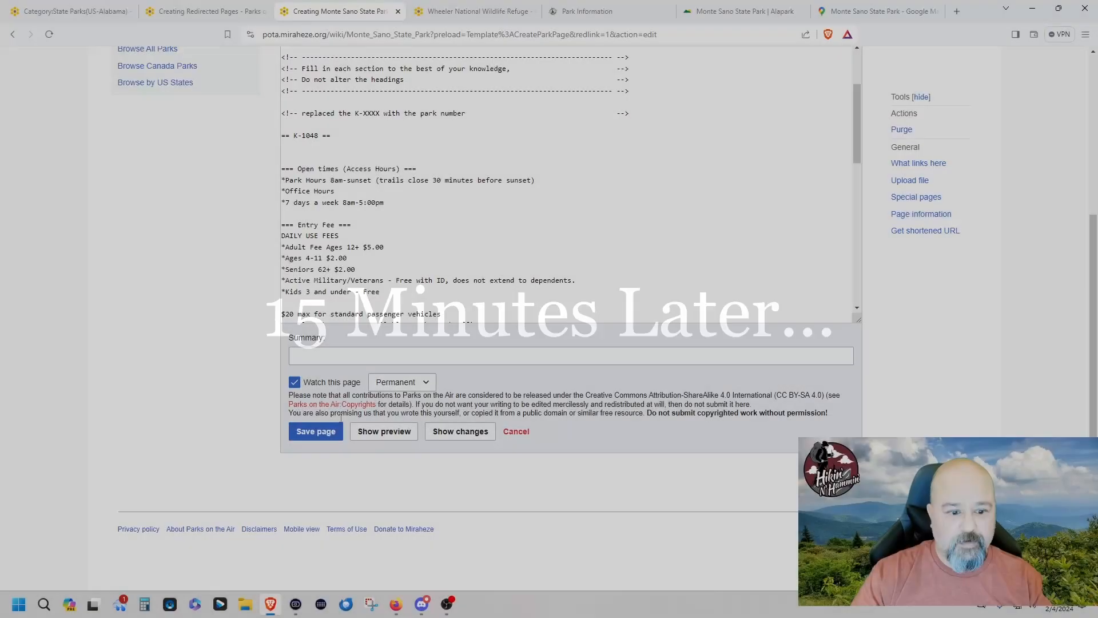
- Submit the Monte Sano State Park draft and complete the hCaptcha human check by selecting the electronic devices in both image sets
{"action": "scroll", "coordinate": [476, 283], "scroll_direction": "down", "scroll_amount": 5}
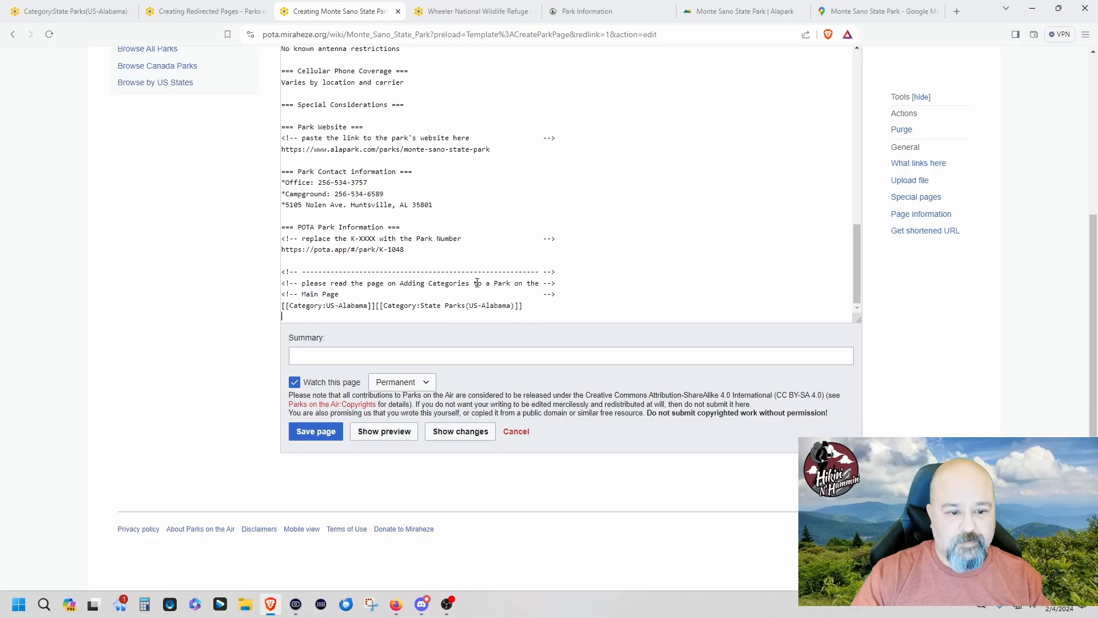
{"action": "left_click", "coordinate": [316, 433]}
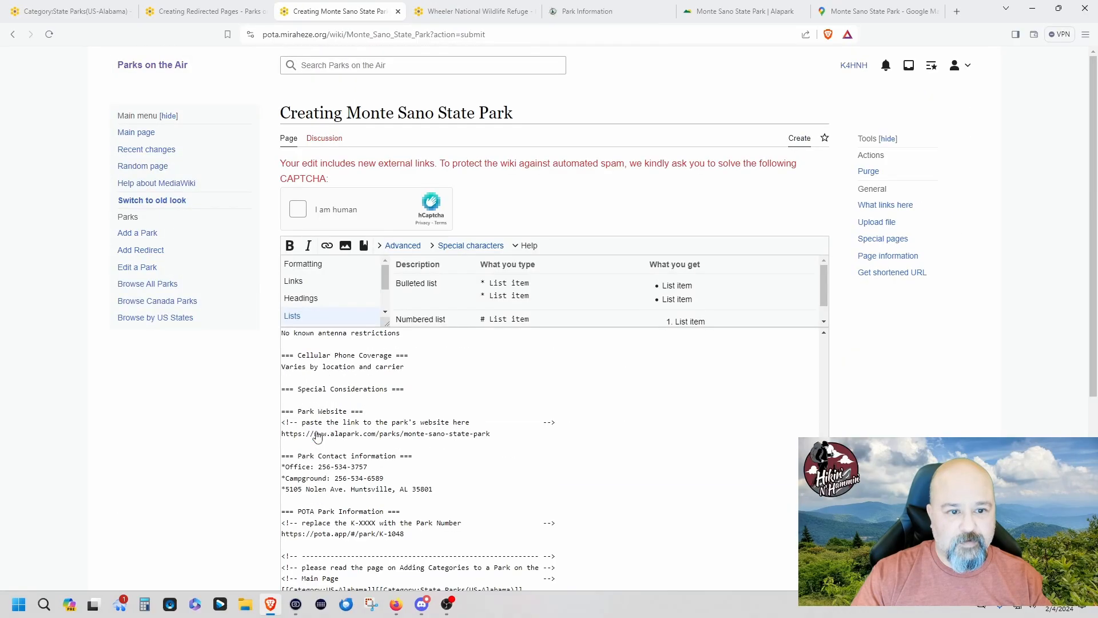
{"action": "left_click", "coordinate": [301, 211]}
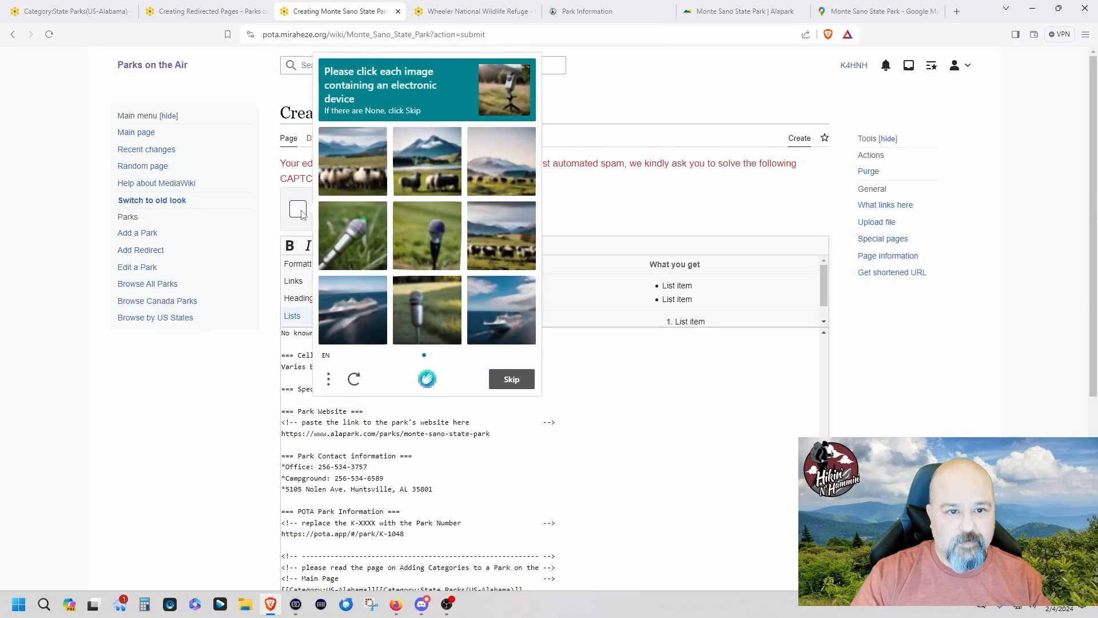
{"action": "left_click", "coordinate": [369, 253]}
{"action": "left_click", "coordinate": [426, 241]}
{"action": "left_click", "coordinate": [407, 318]}
{"action": "left_click", "coordinate": [510, 380]}
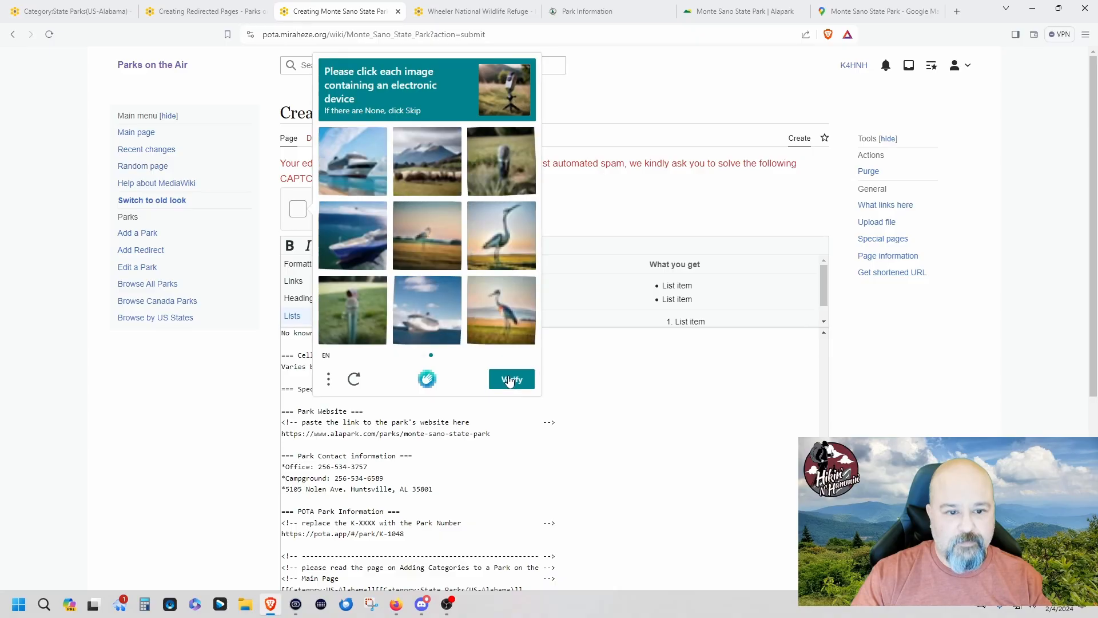
{"action": "left_click", "coordinate": [502, 173]}
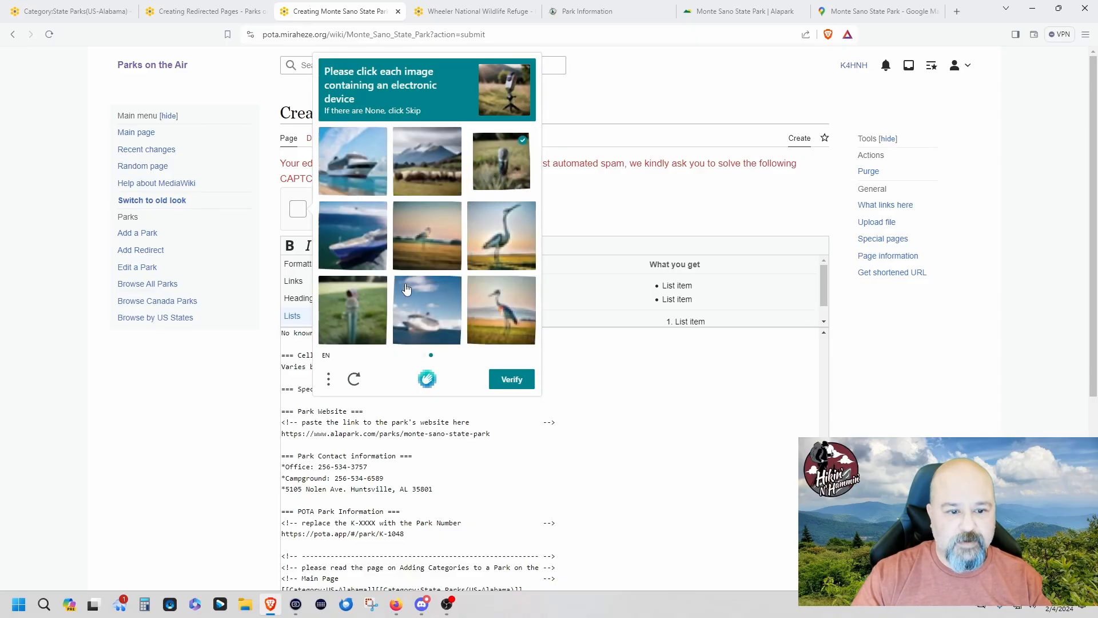
{"action": "left_click", "coordinate": [366, 316]}
{"action": "left_click", "coordinate": [499, 381]}
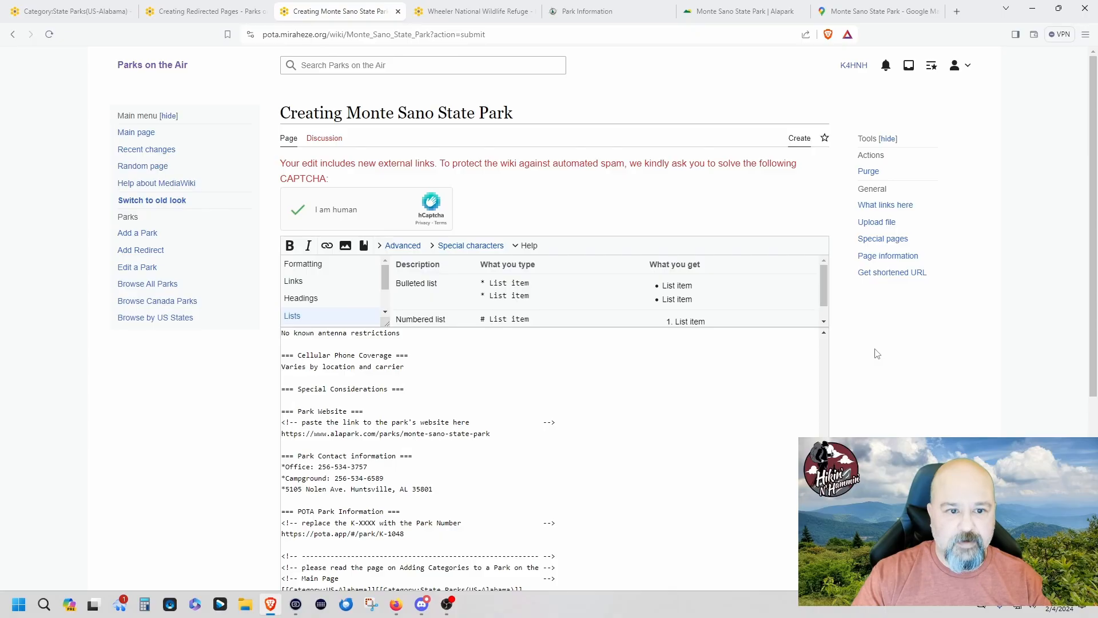
- Using the Wheeler National Wildlife Refuge source as a reference, delete the park draft's stub placeholder block through "End Stub Notification" and save the page
{"action": "scroll", "coordinate": [902, 380], "scroll_direction": "down", "scroll_amount": 5}
{"action": "scroll", "coordinate": [483, 225], "scroll_direction": "up", "scroll_amount": 10}
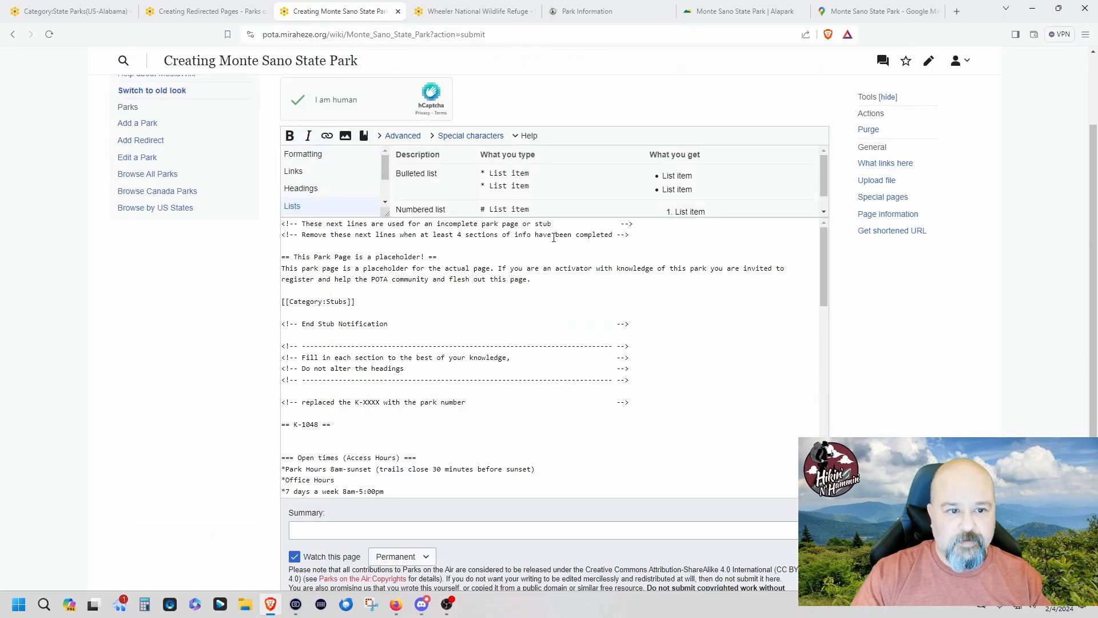
{"action": "scroll", "coordinate": [554, 237], "scroll_direction": "up", "scroll_amount": 2}
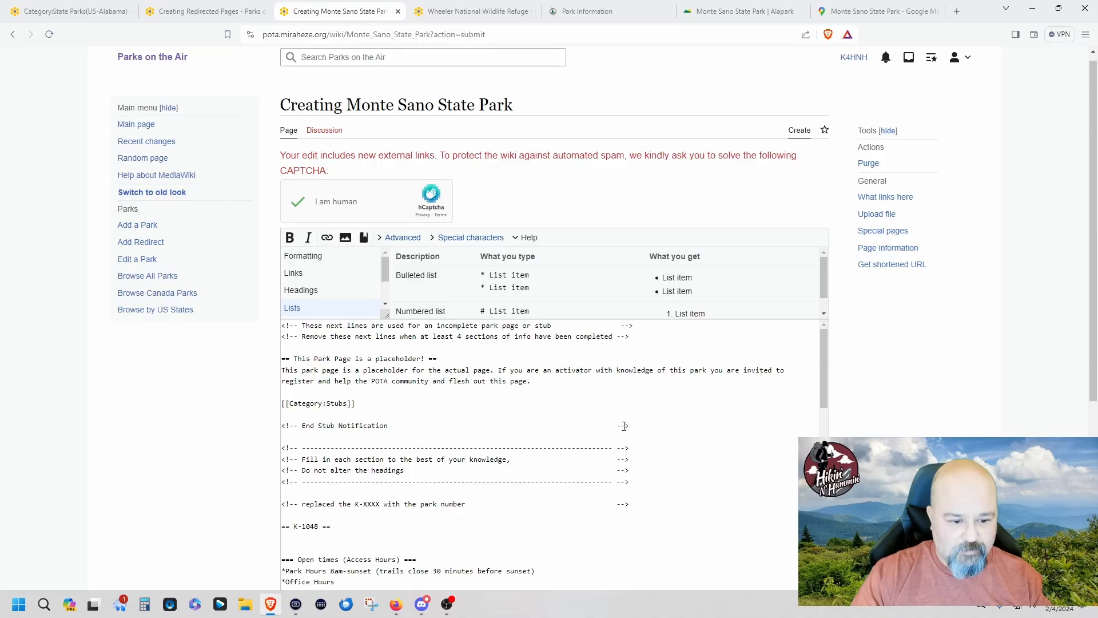
{"action": "left_click_drag", "start_coordinate": [636, 427], "coordinate": [276, 324]}
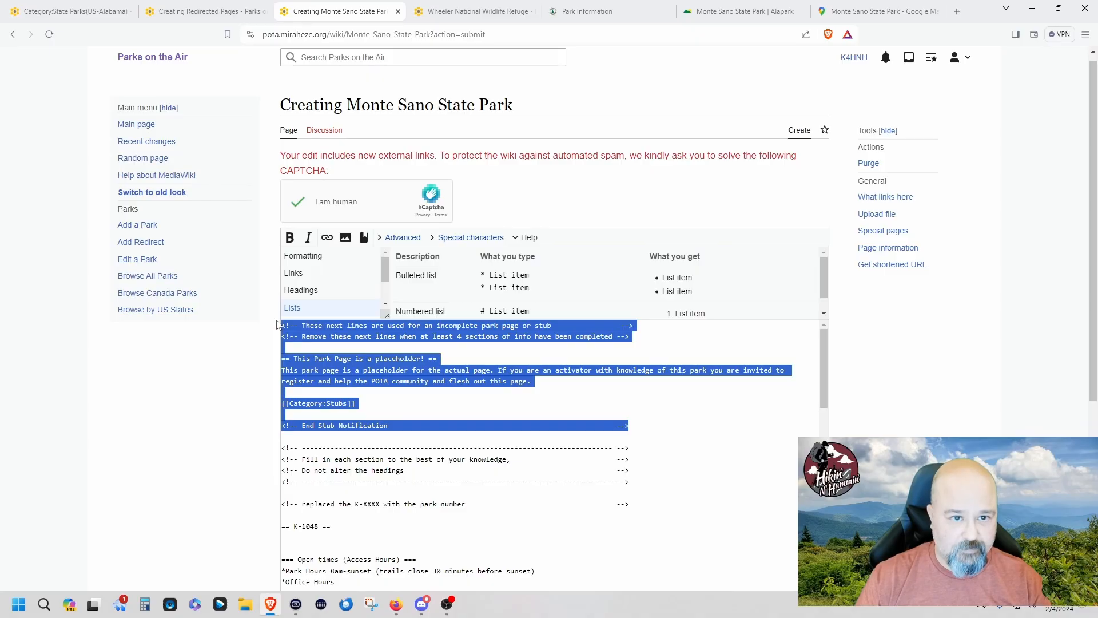
{"action": "left_click", "coordinate": [493, 12]}
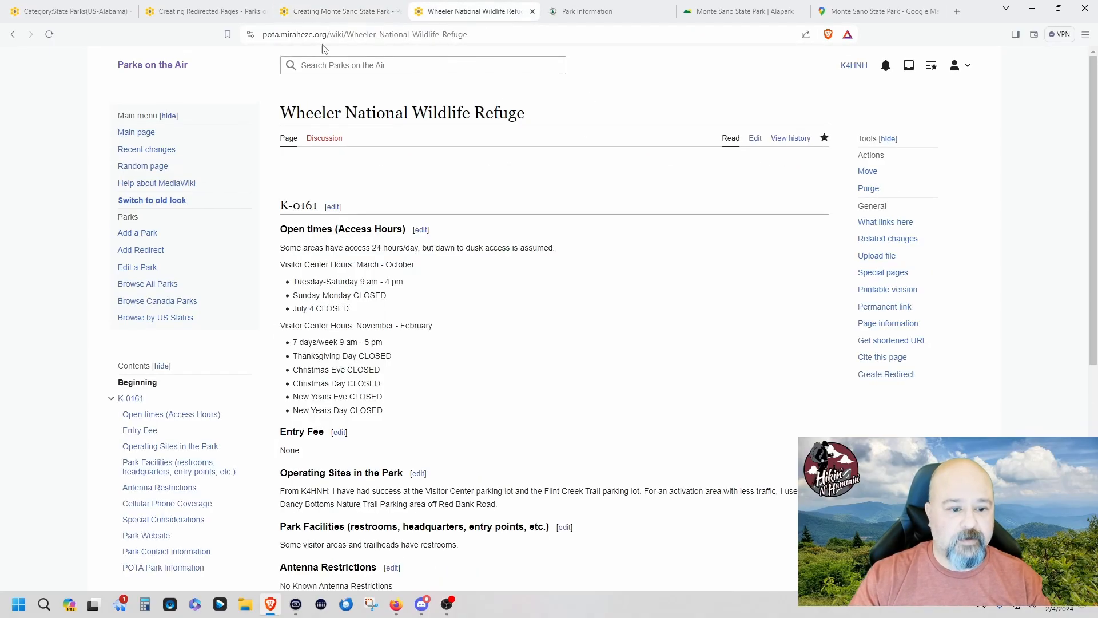
{"action": "left_click", "coordinate": [756, 138]}
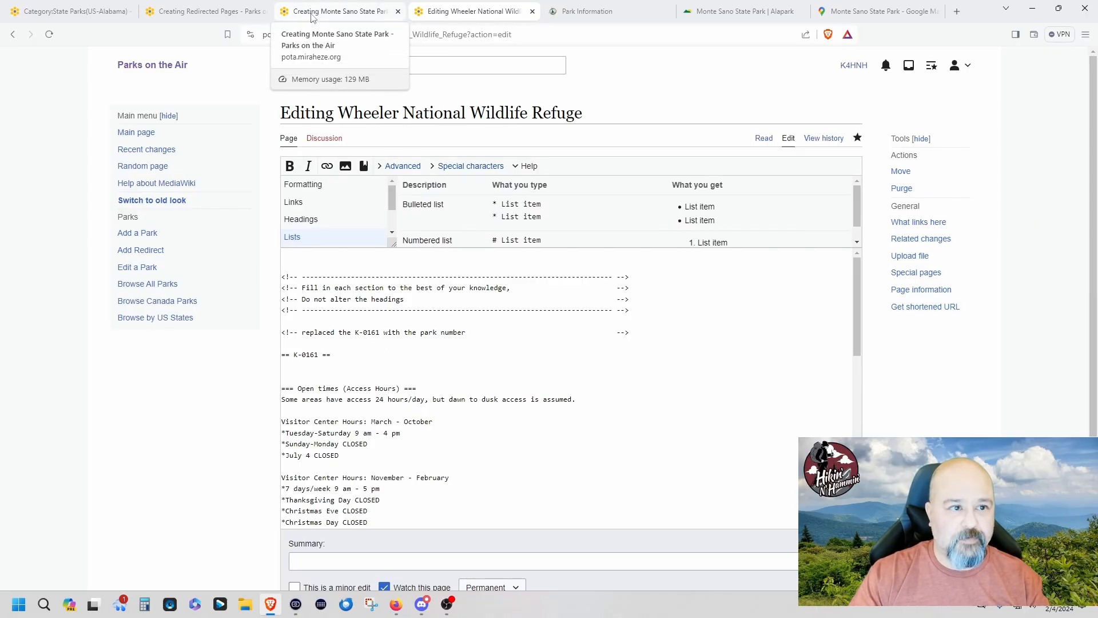
{"action": "left_click", "coordinate": [338, 10]}
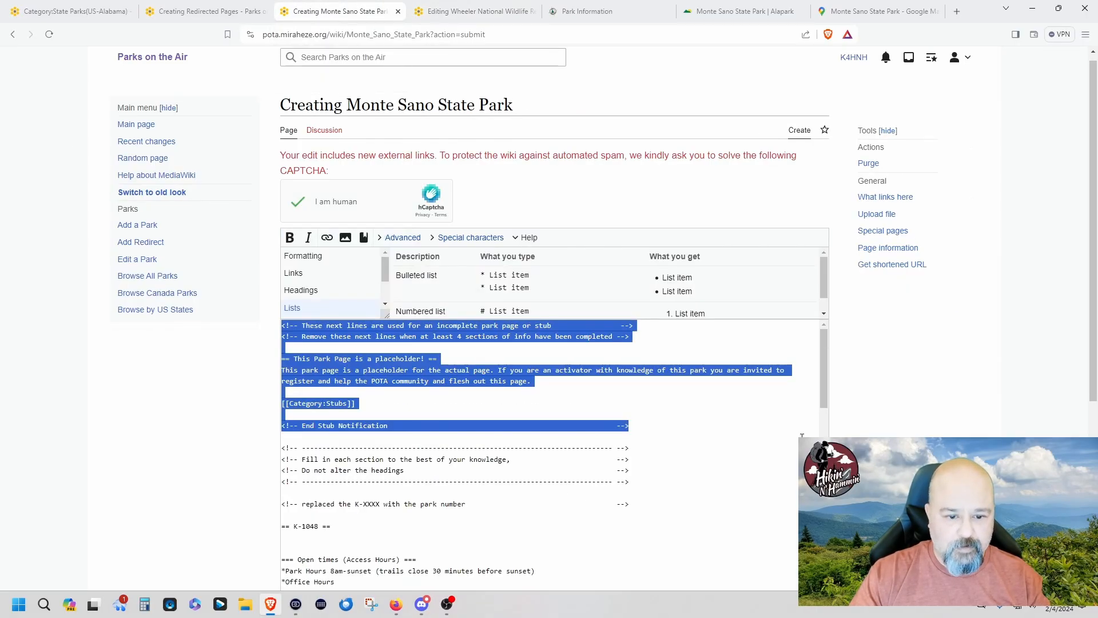
{"action": "key", "text": "Delete"}
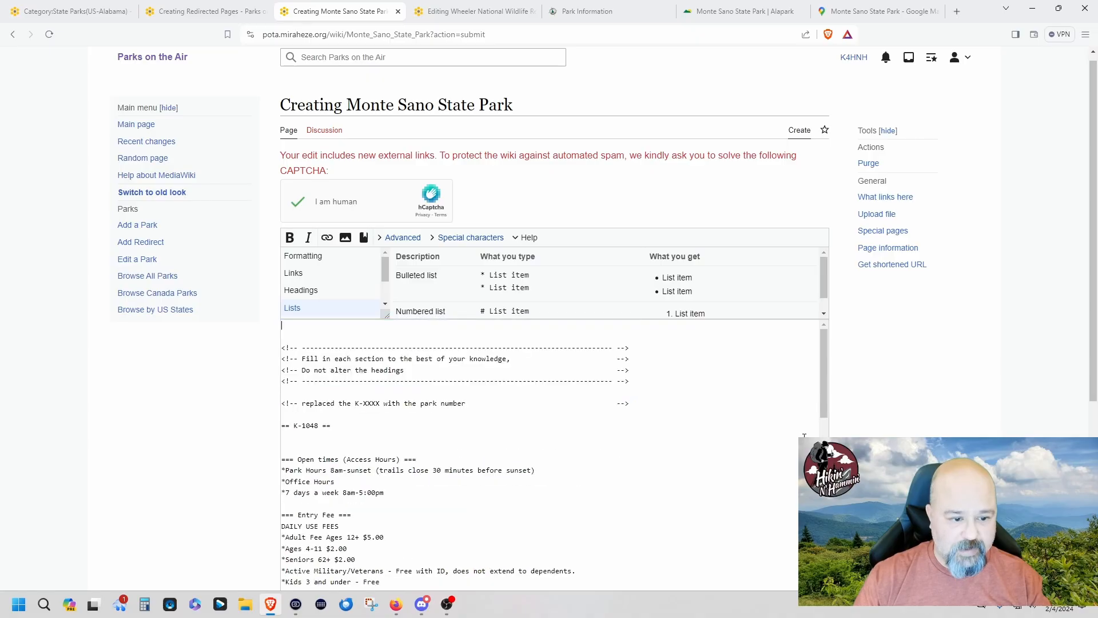
{"action": "scroll", "coordinate": [1063, 346], "scroll_direction": "down", "scroll_amount": 5}
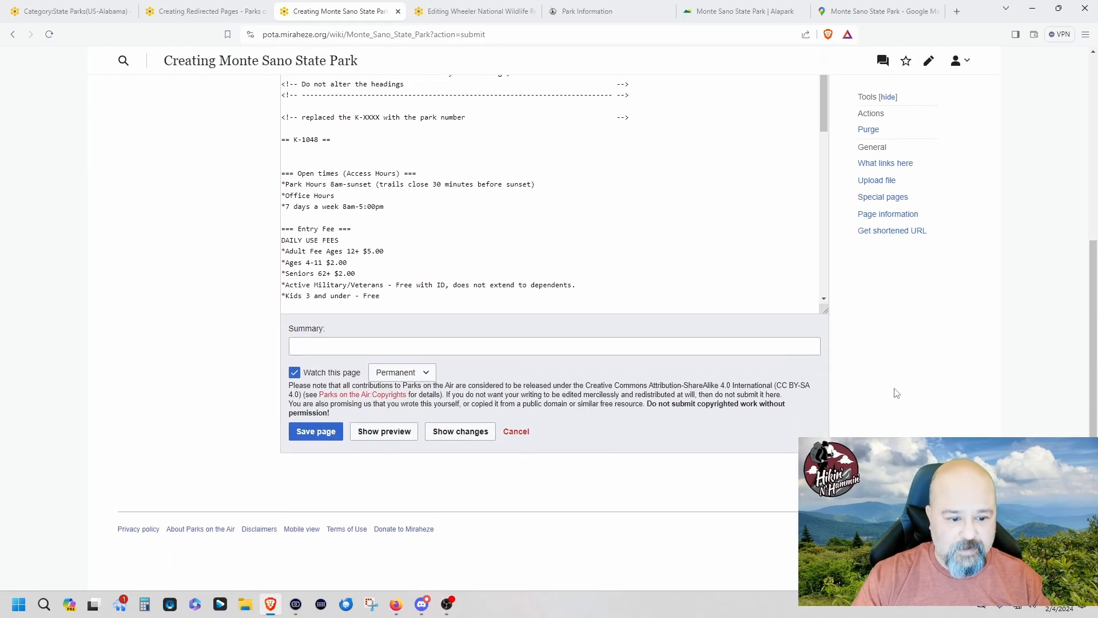
{"action": "left_click", "coordinate": [308, 440]}
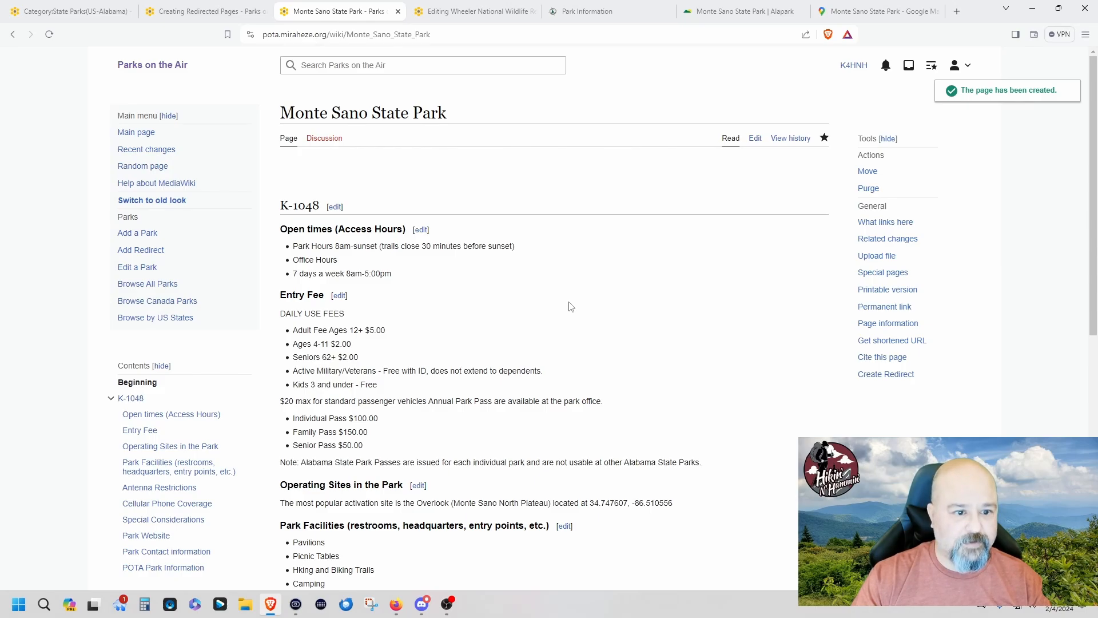
- Proofread the published Monte Sano State Park page from the K-1048 heading down to its category links
{"action": "scroll", "coordinate": [570, 308], "scroll_direction": "down", "scroll_amount": 6}
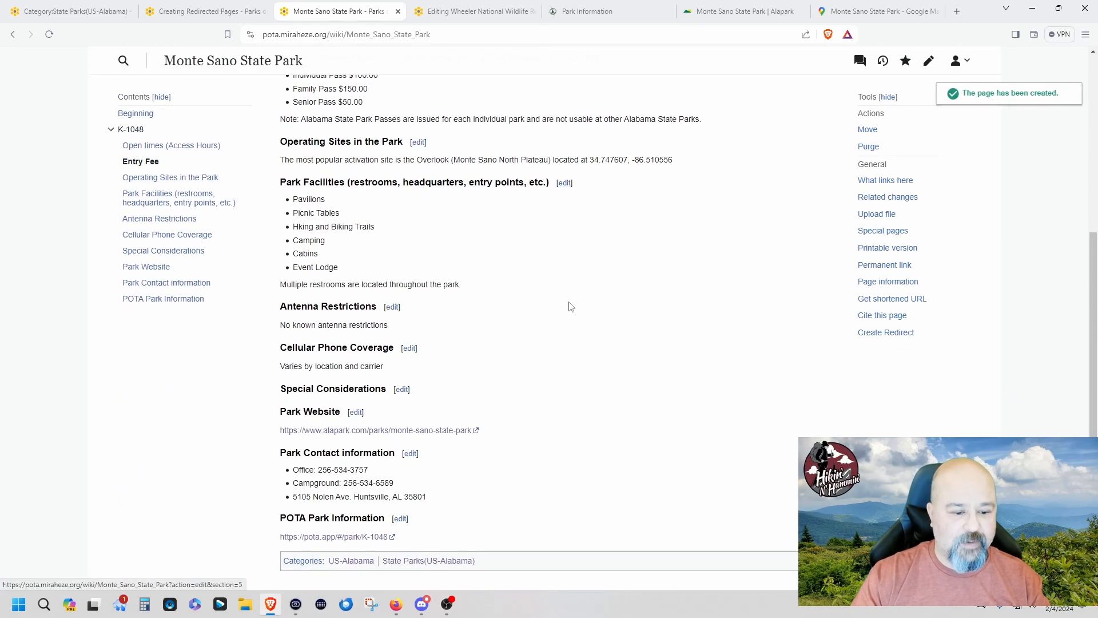
{"action": "scroll", "coordinate": [570, 307], "scroll_direction": "up", "scroll_amount": 5}
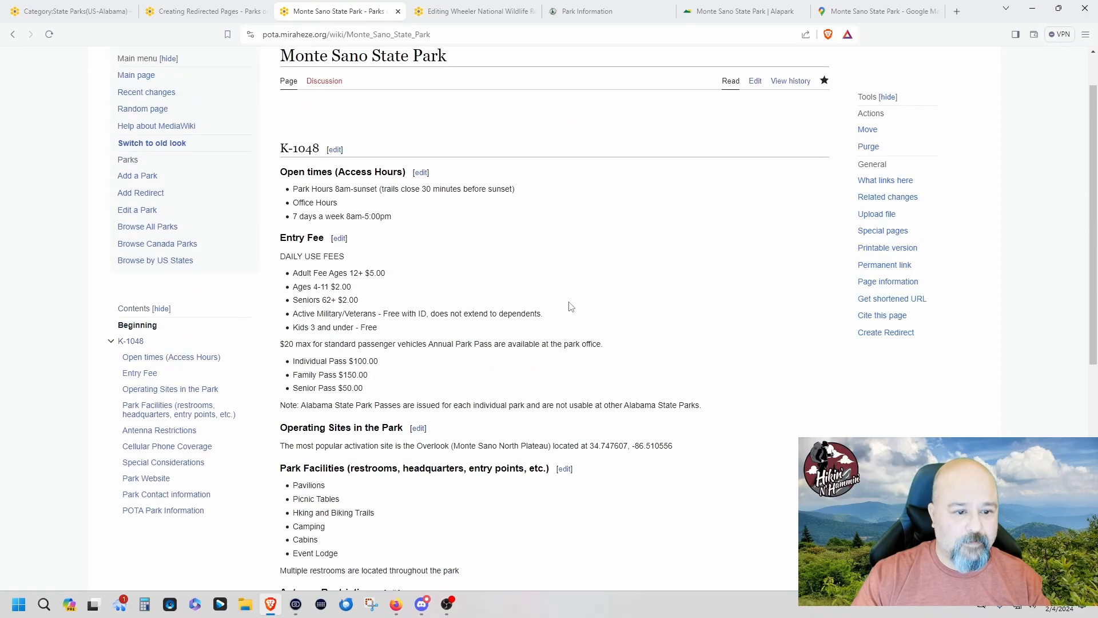
{"action": "scroll", "coordinate": [569, 307], "scroll_direction": "down", "scroll_amount": 3}
{"action": "scroll", "coordinate": [570, 308], "scroll_direction": "down", "scroll_amount": 2}
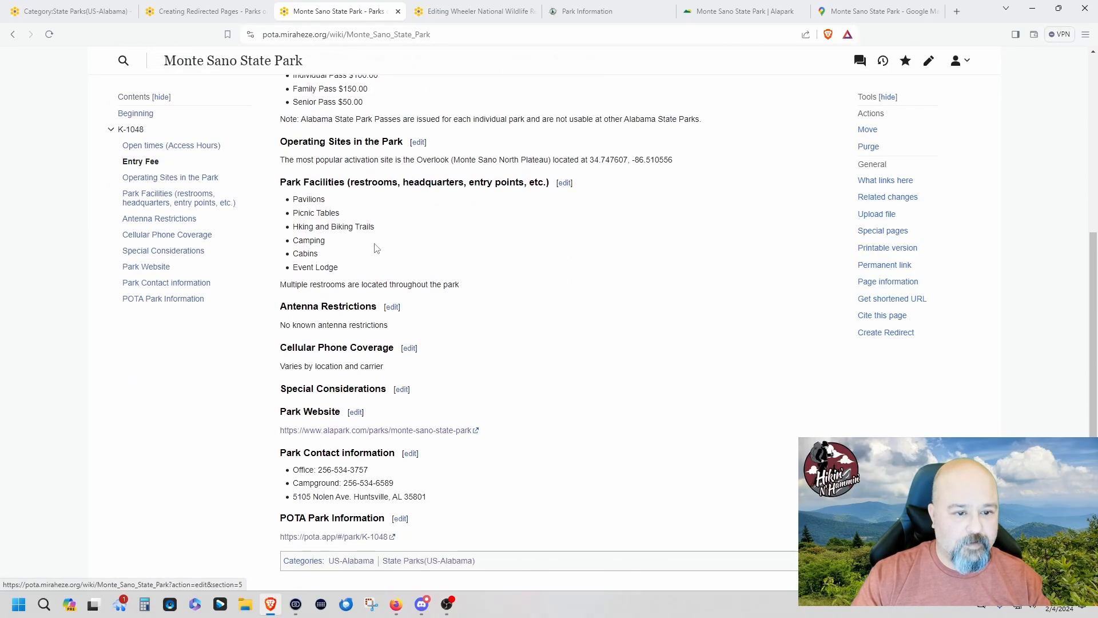
{"action": "scroll", "coordinate": [432, 247], "scroll_direction": "up", "scroll_amount": 4}
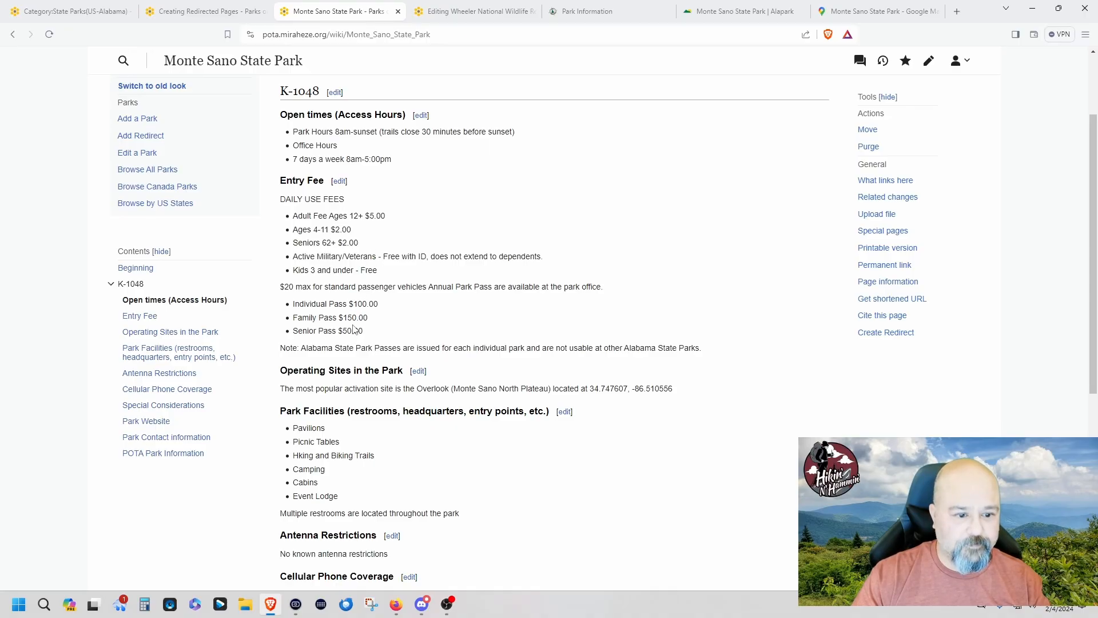
{"action": "scroll", "coordinate": [354, 329], "scroll_direction": "down", "scroll_amount": 2}
{"action": "scroll", "coordinate": [354, 326], "scroll_direction": "down", "scroll_amount": 1}
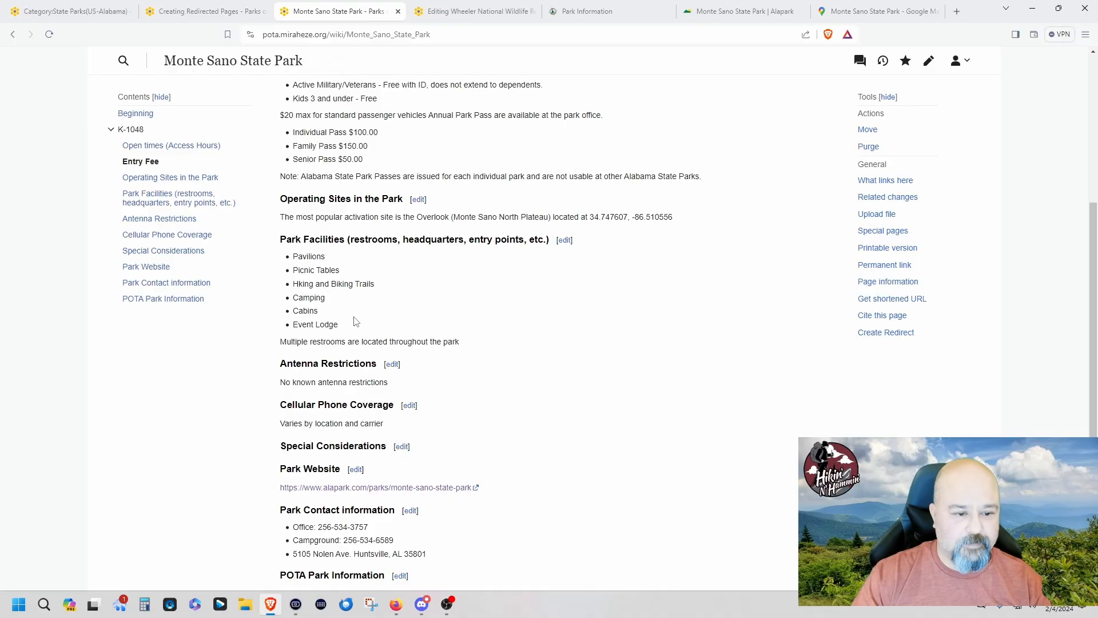
{"action": "scroll", "coordinate": [355, 321], "scroll_direction": "down", "scroll_amount": 3}
{"action": "scroll", "coordinate": [440, 237], "scroll_direction": "up", "scroll_amount": 1}
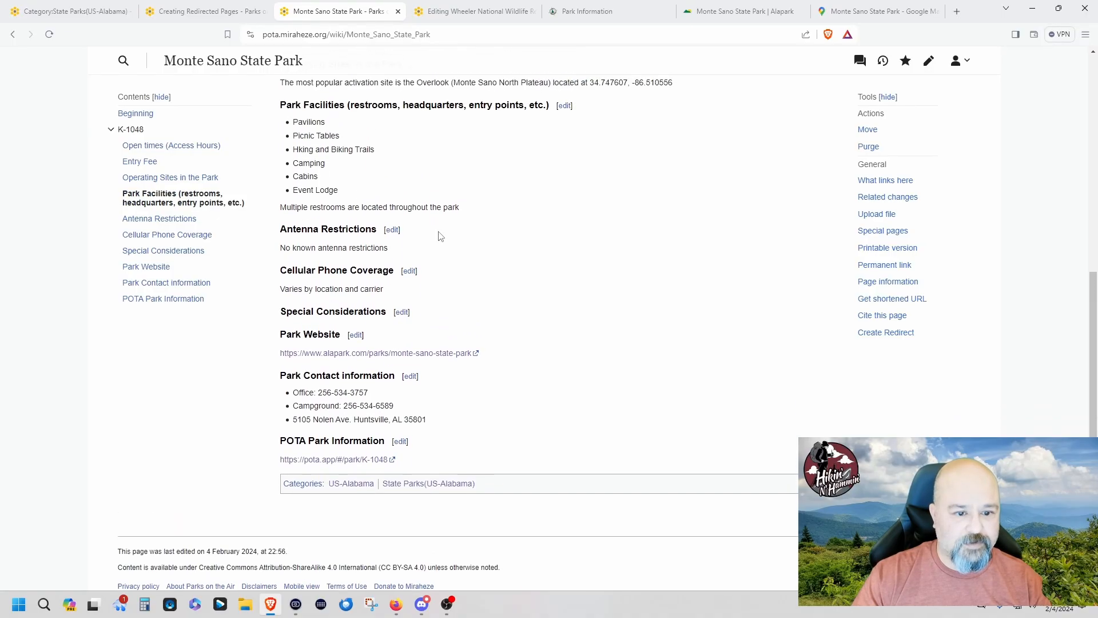
{"action": "scroll", "coordinate": [440, 237], "scroll_direction": "up", "scroll_amount": 1}
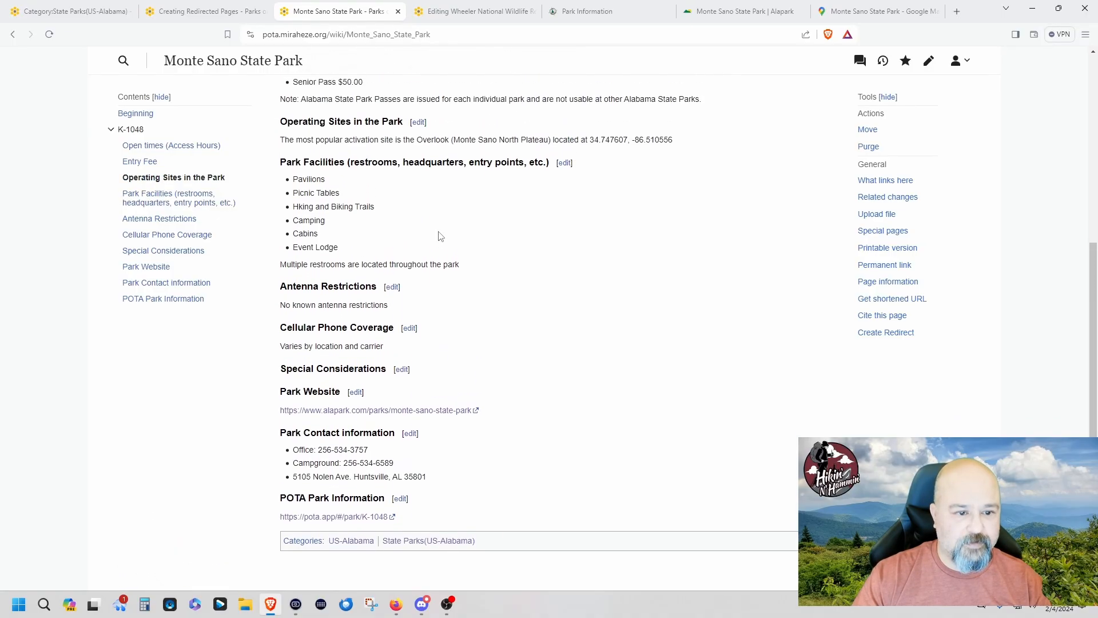
{"action": "scroll", "coordinate": [441, 237], "scroll_direction": "down", "scroll_amount": 2}
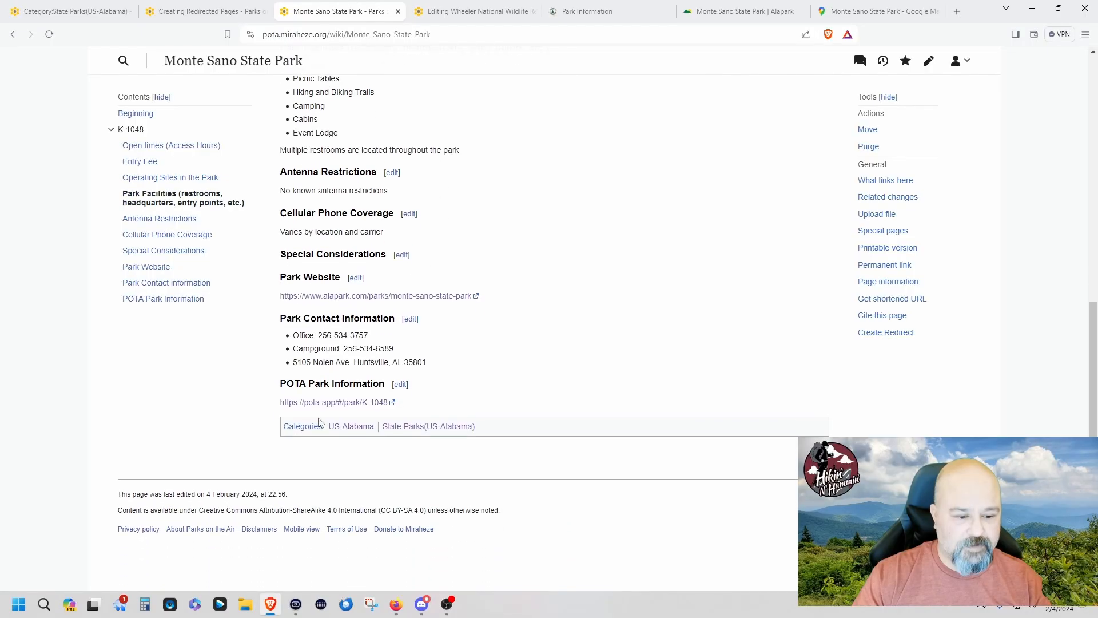
{"action": "scroll", "coordinate": [684, 270], "scroll_direction": "up", "scroll_amount": 6}
{"action": "scroll", "coordinate": [684, 271], "scroll_direction": "up", "scroll_amount": 3}
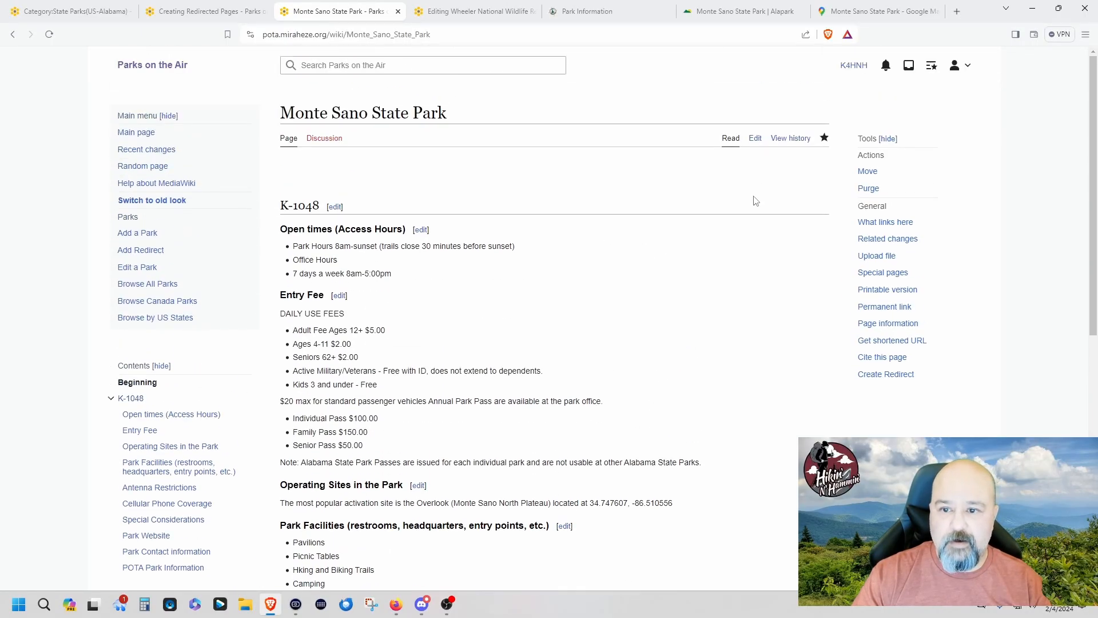
- Correct the misspelled "Hiking and Biking Trails" entry in the Park Facilities list and save the change as a minor edit
{"action": "left_click", "coordinate": [756, 140]}
{"action": "scroll", "coordinate": [469, 409], "scroll_direction": "down", "scroll_amount": 3}
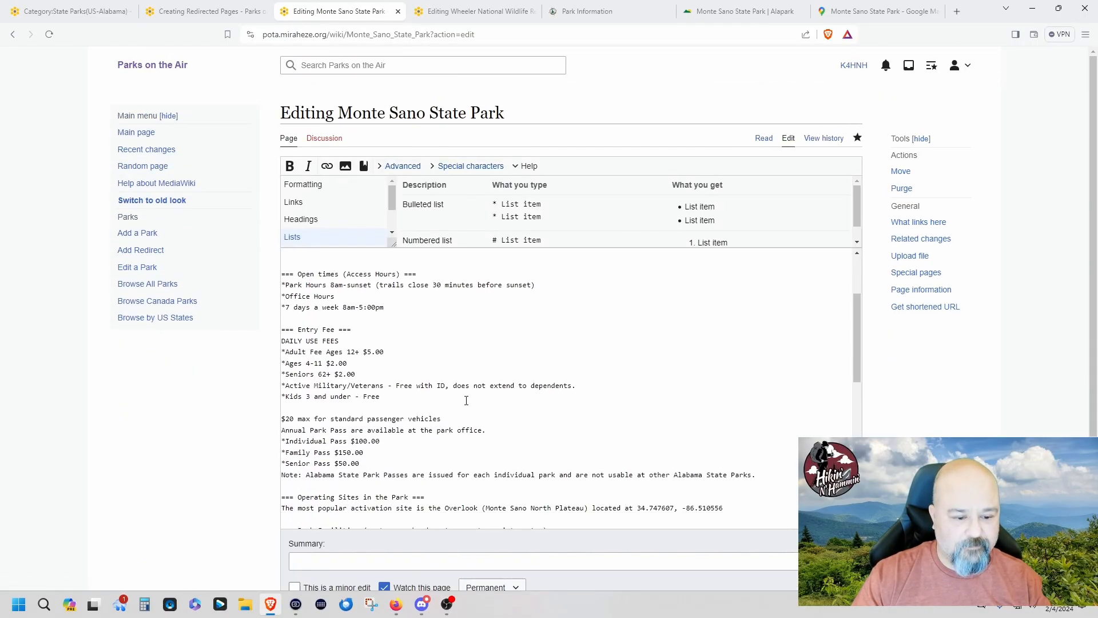
{"action": "scroll", "coordinate": [467, 400], "scroll_direction": "down", "scroll_amount": 1}
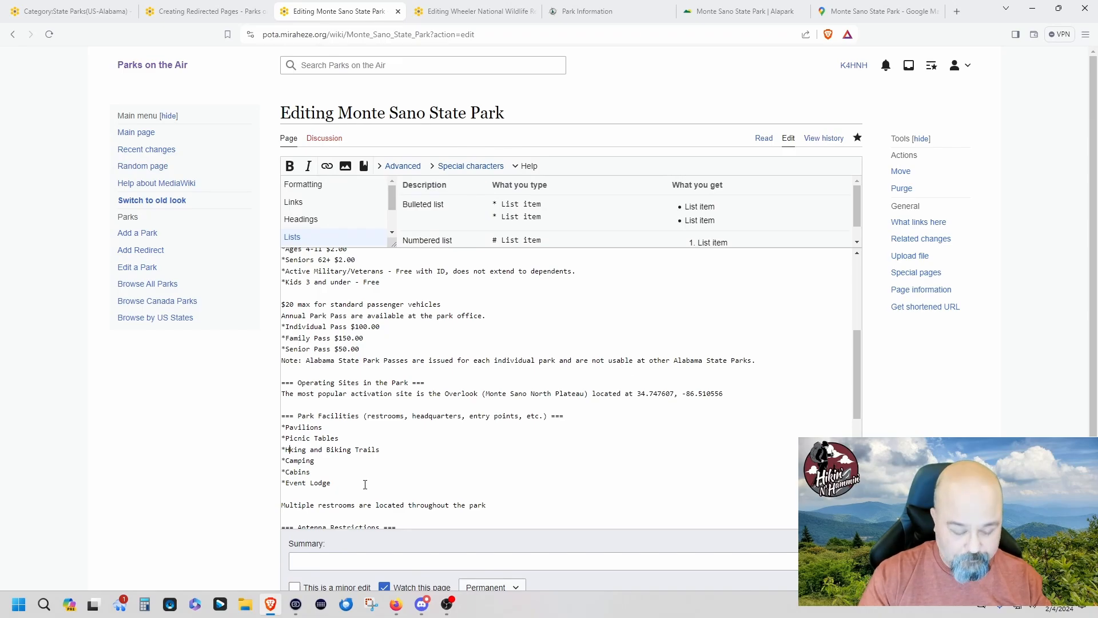
{"action": "type", "text": "i"}
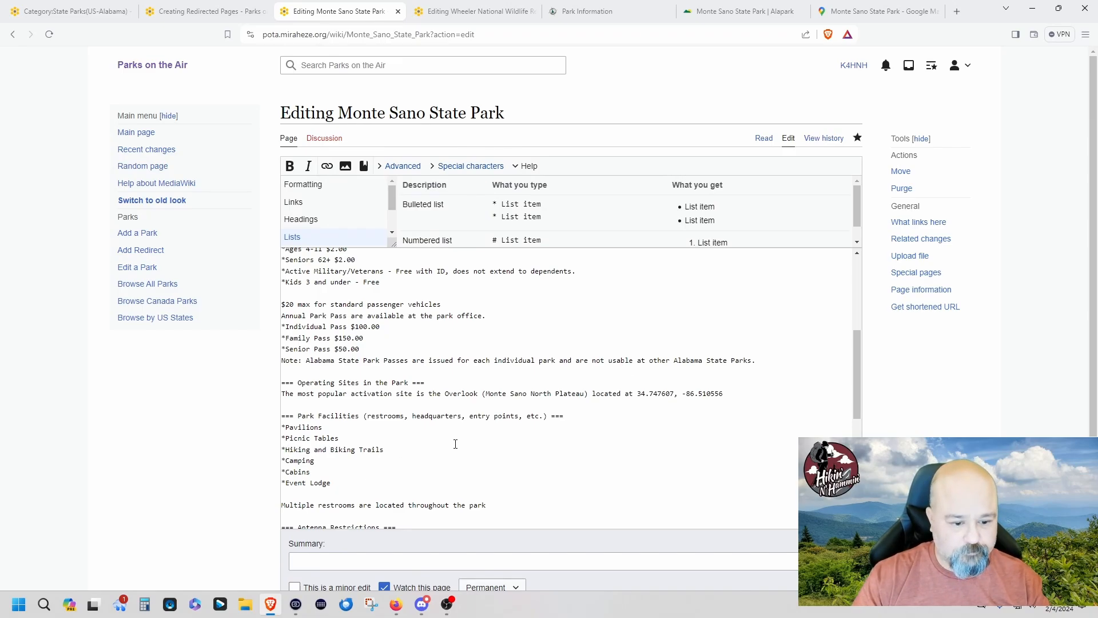
{"action": "scroll", "coordinate": [455, 444], "scroll_direction": "down", "scroll_amount": 5}
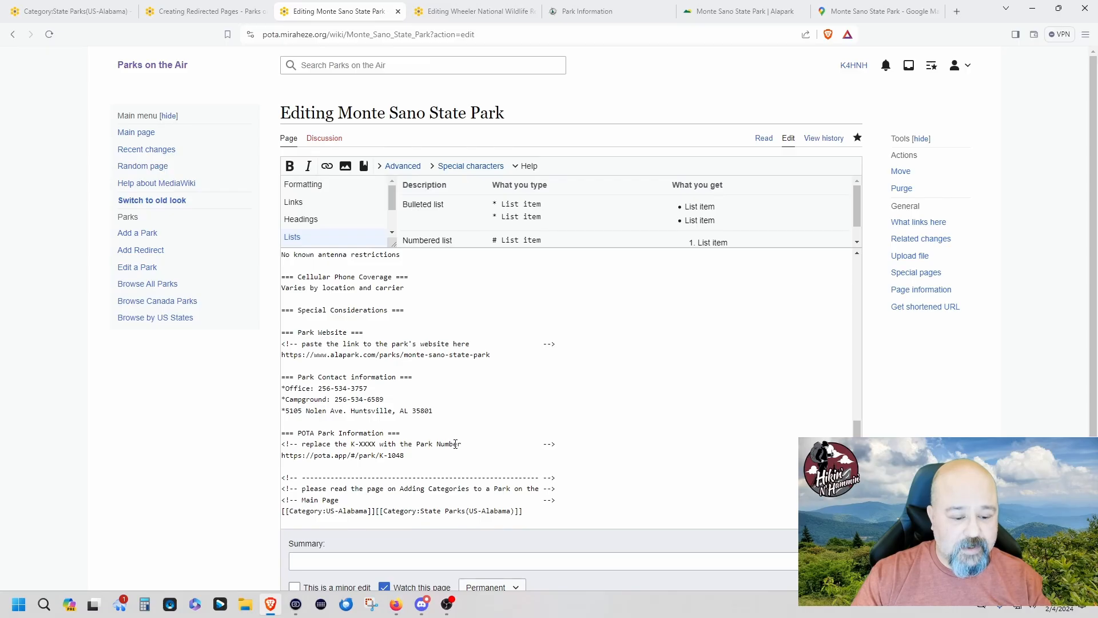
{"action": "scroll", "coordinate": [456, 443], "scroll_direction": "down", "scroll_amount": 2}
{"action": "left_click", "coordinate": [294, 473]}
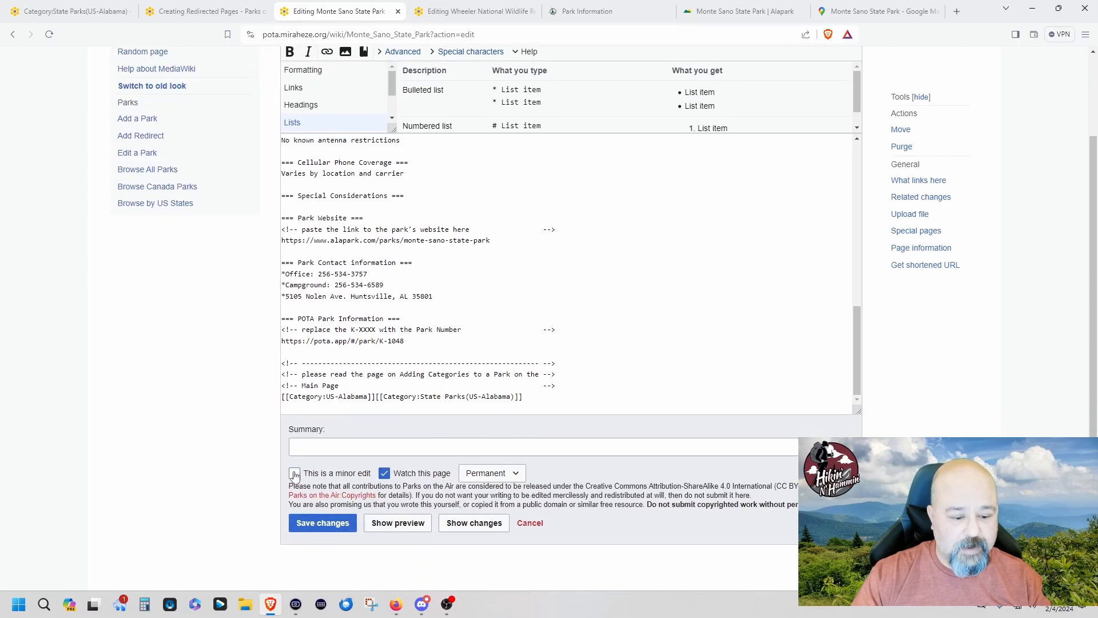
{"action": "left_click", "coordinate": [309, 525]}
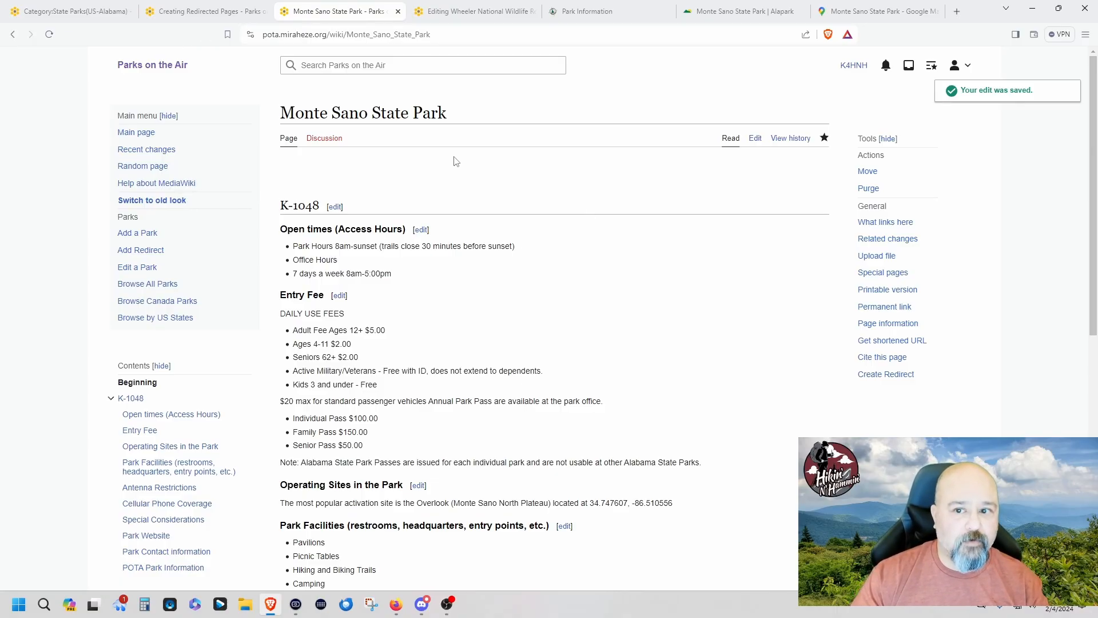
- Leave the Wheeler National Wildlife Refuge source editor and review the refuge's published page down to its categories
{"action": "left_click", "coordinate": [465, 14]}
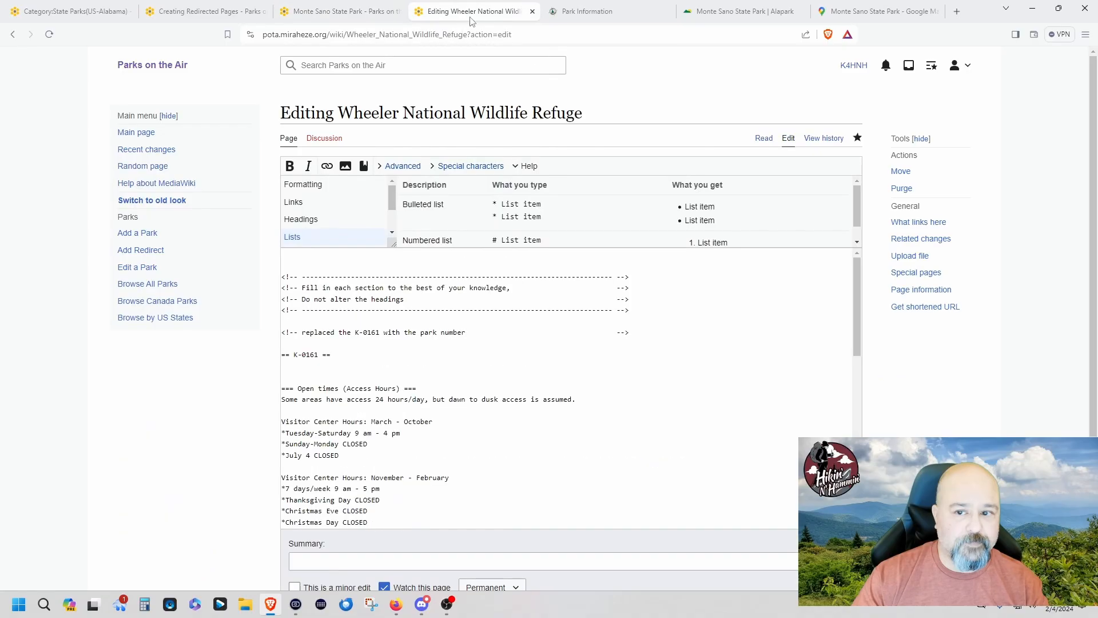
{"action": "left_click", "coordinate": [765, 143]}
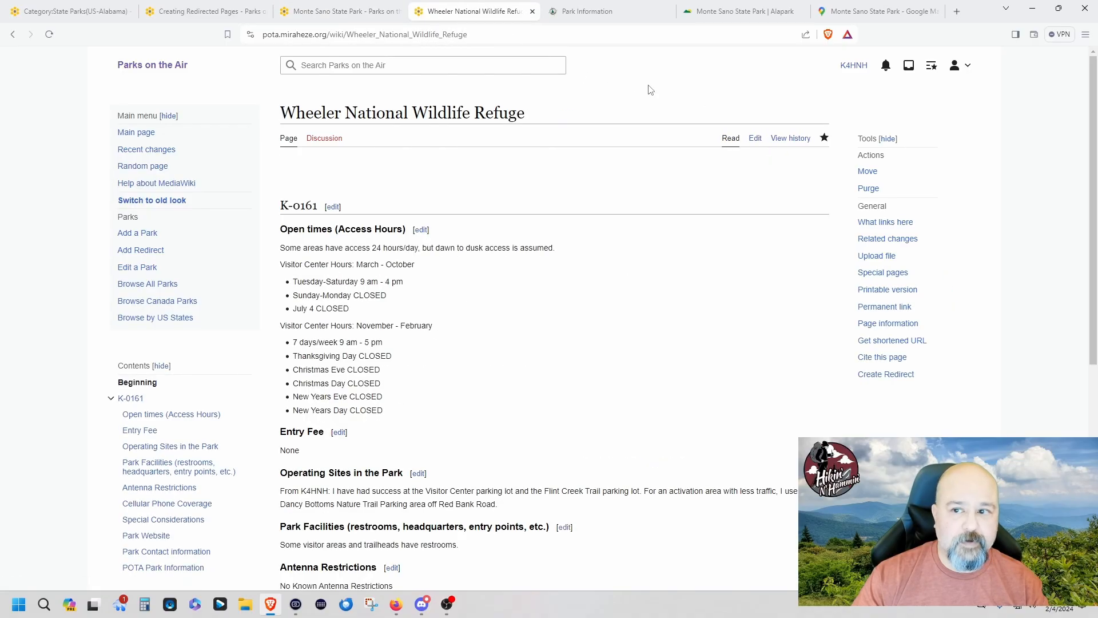
{"action": "scroll", "coordinate": [576, 171], "scroll_direction": "down", "scroll_amount": 6}
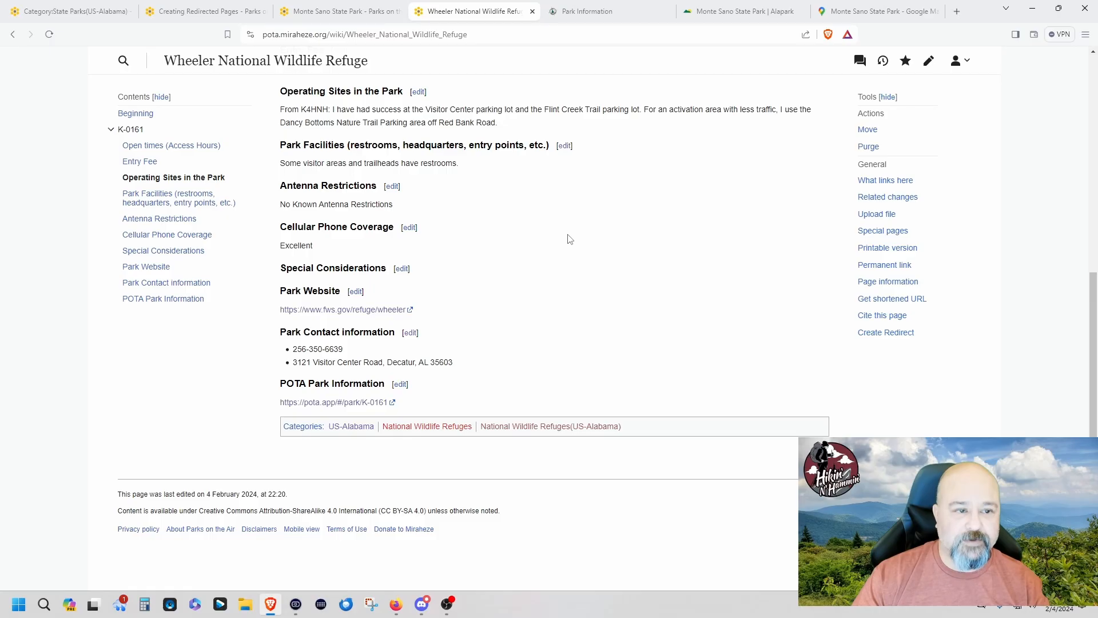
{"action": "scroll", "coordinate": [570, 239], "scroll_direction": "up", "scroll_amount": 6}
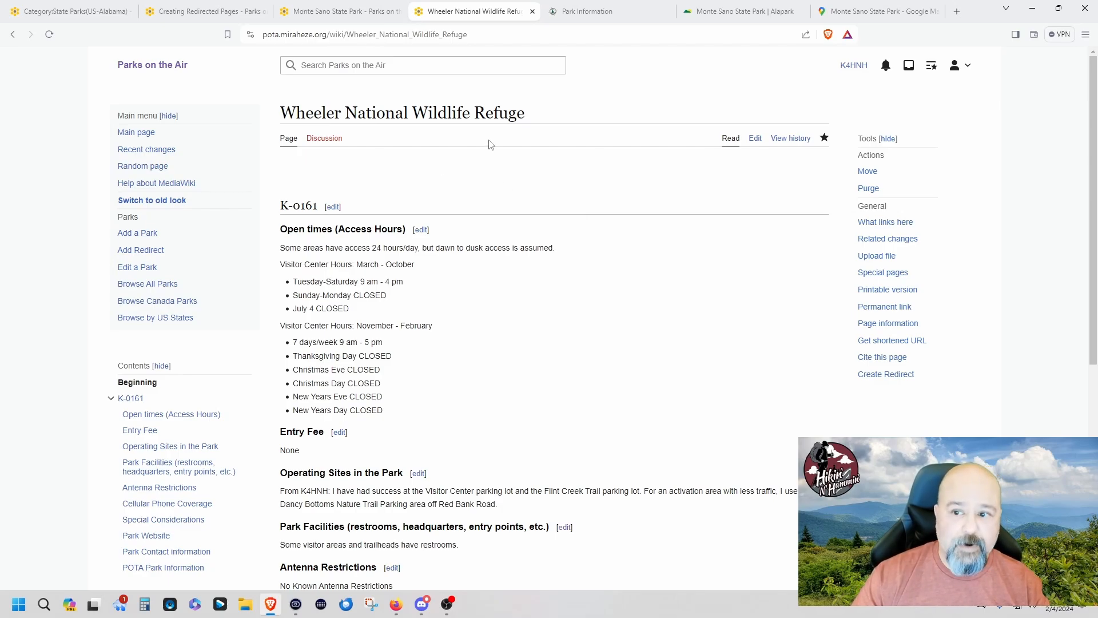
- From the wiki's main page, browse the US states through US-Alabama and State Parks(US-Alabama) to Monte Sano State Park, and look over its page
{"action": "left_click", "coordinate": [294, 14]}
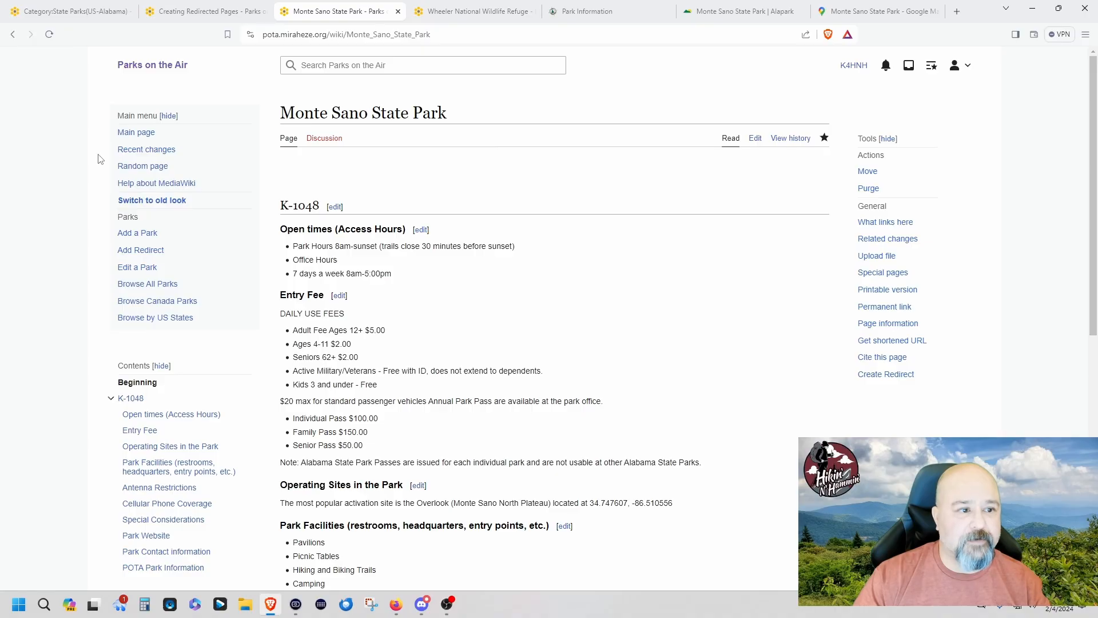
{"action": "left_click", "coordinate": [130, 133]}
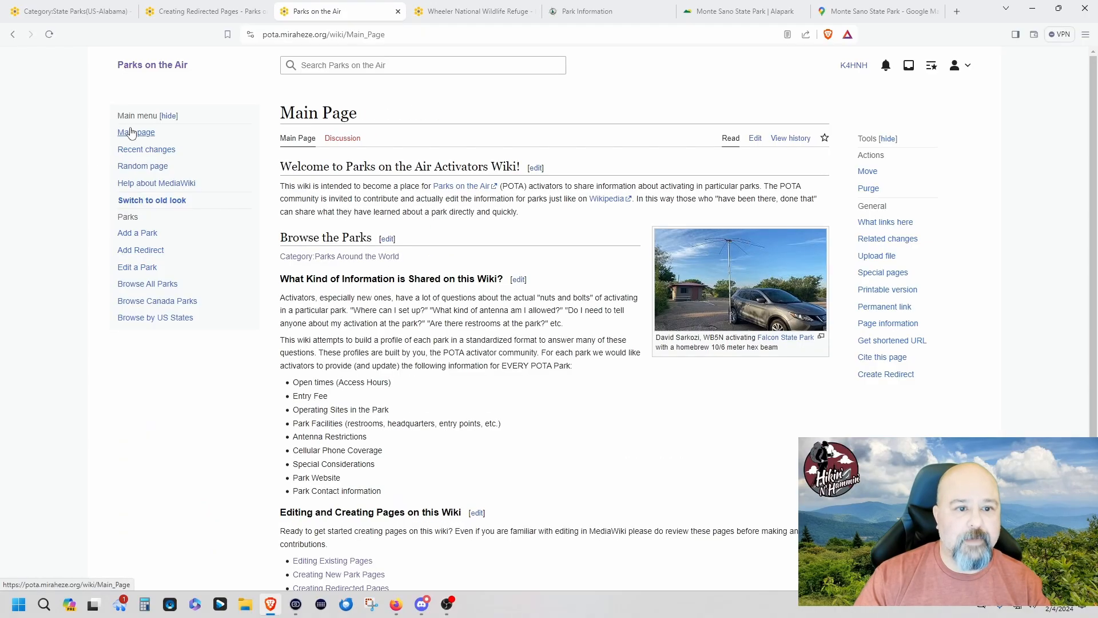
{"action": "scroll", "coordinate": [64, 140], "scroll_direction": "down", "scroll_amount": 1}
{"action": "left_click", "coordinate": [169, 262]}
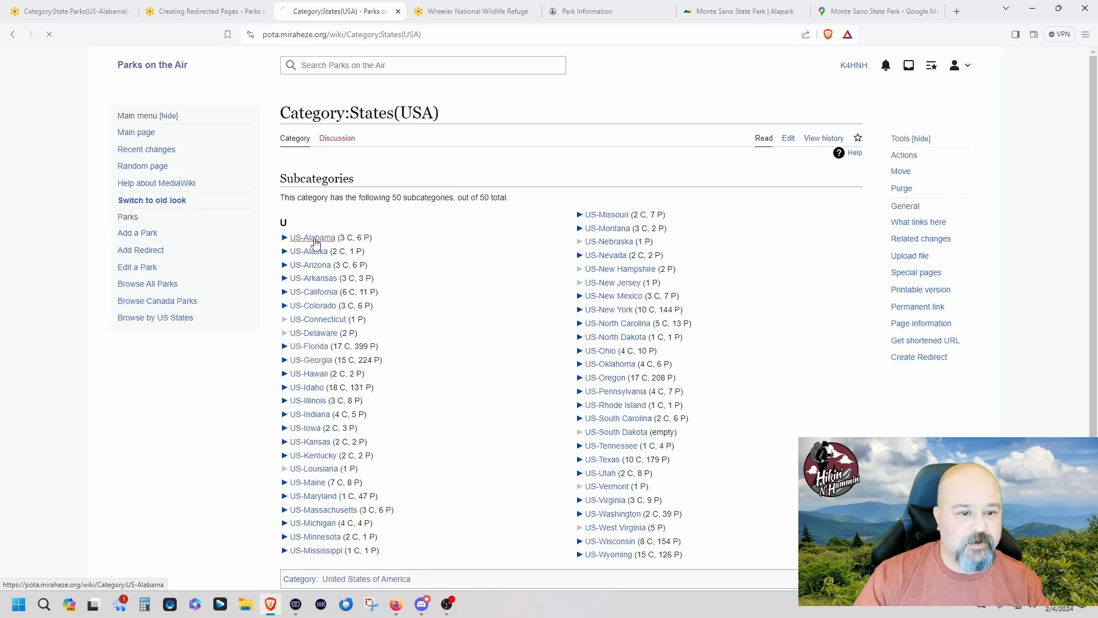
{"action": "left_click", "coordinate": [315, 242]}
{"action": "left_click", "coordinate": [366, 235]}
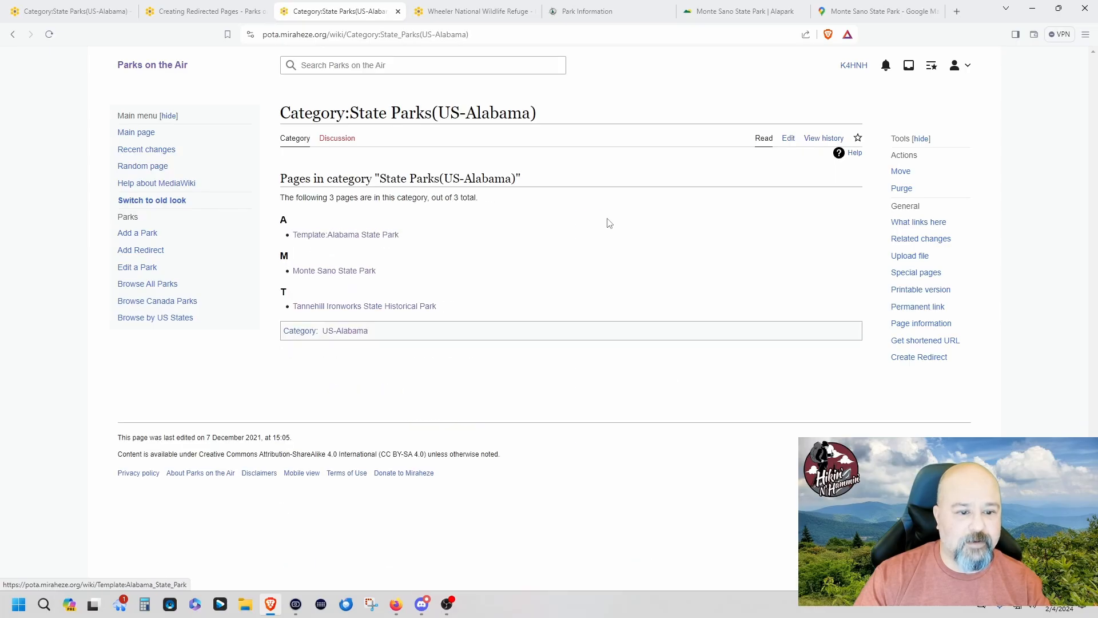
{"action": "left_click", "coordinate": [354, 272]}
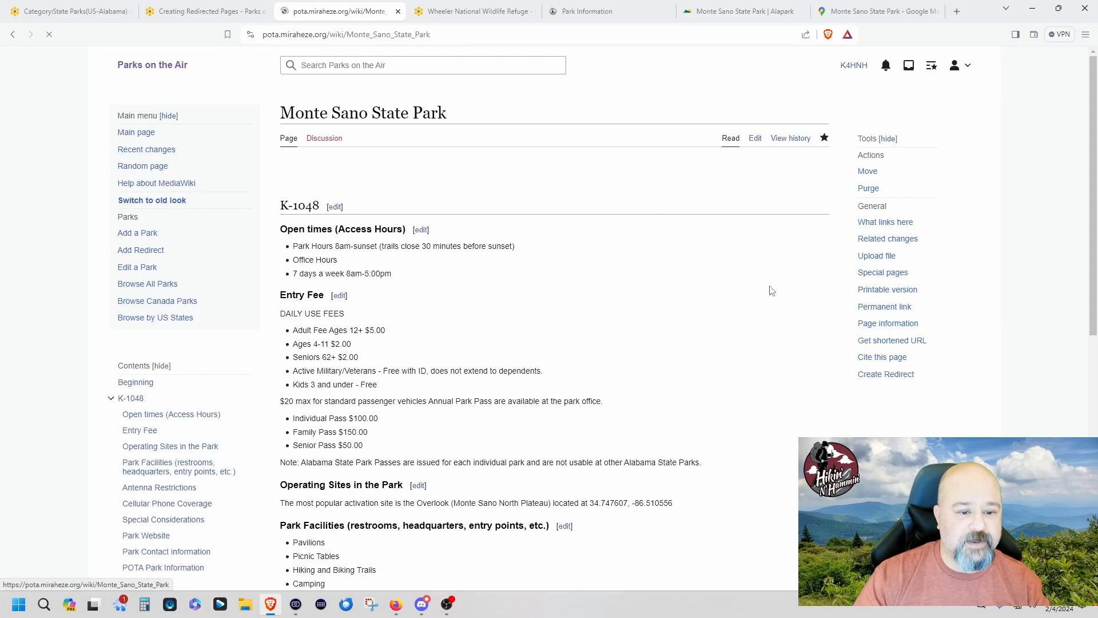
{"action": "scroll", "coordinate": [667, 196], "scroll_direction": "down", "scroll_amount": 6}
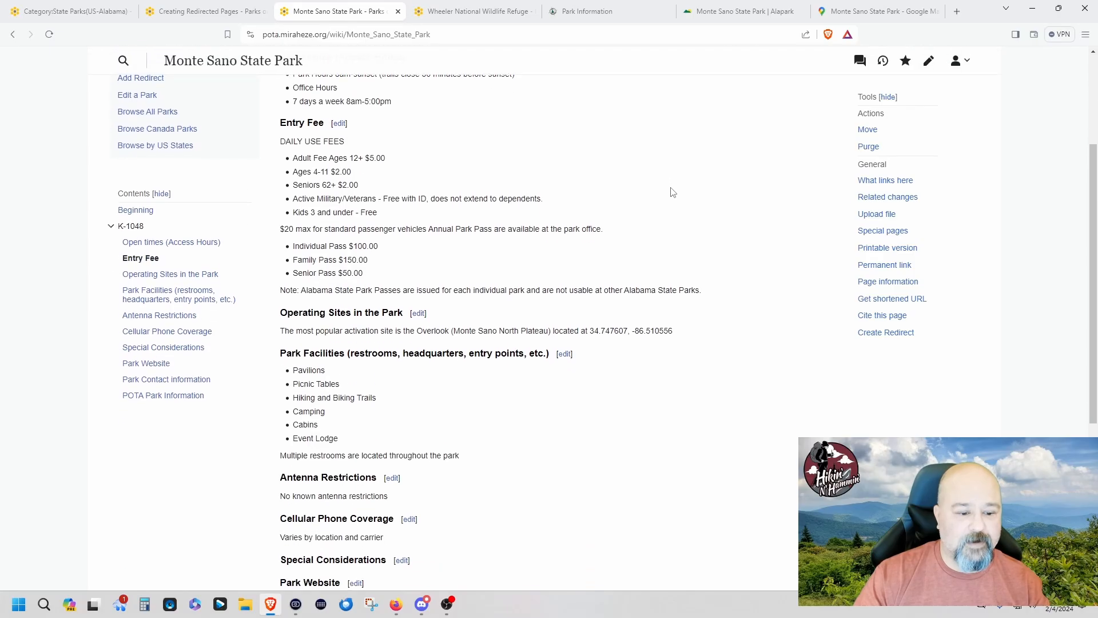
{"action": "scroll", "coordinate": [677, 192], "scroll_direction": "down", "scroll_amount": 1}
{"action": "scroll", "coordinate": [681, 191], "scroll_direction": "up", "scroll_amount": 4}
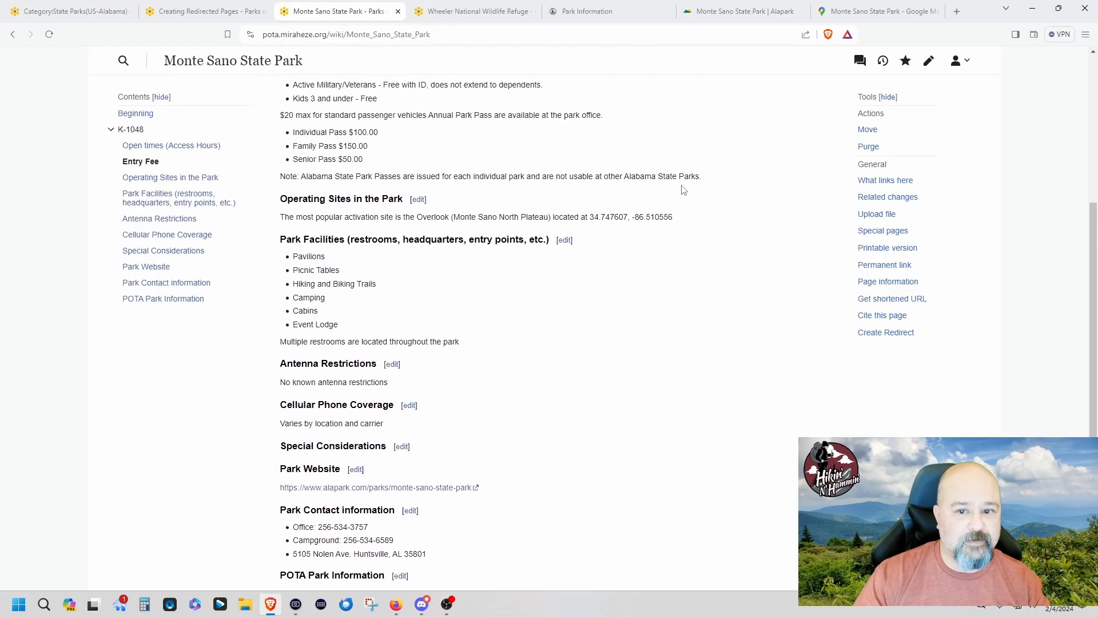
{"action": "scroll", "coordinate": [684, 190], "scroll_direction": "up", "scroll_amount": 4}
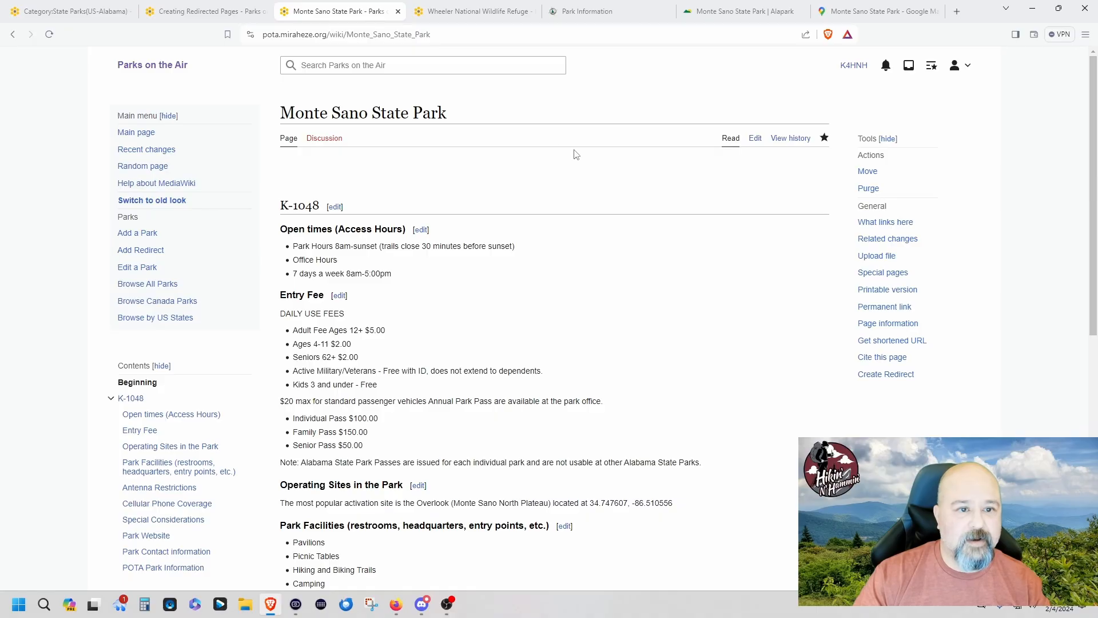
- Return to the wiki's main page, search for K-1048 and follow its redirect link to the Monte Sano State Park page
{"action": "left_click", "coordinate": [136, 132]}
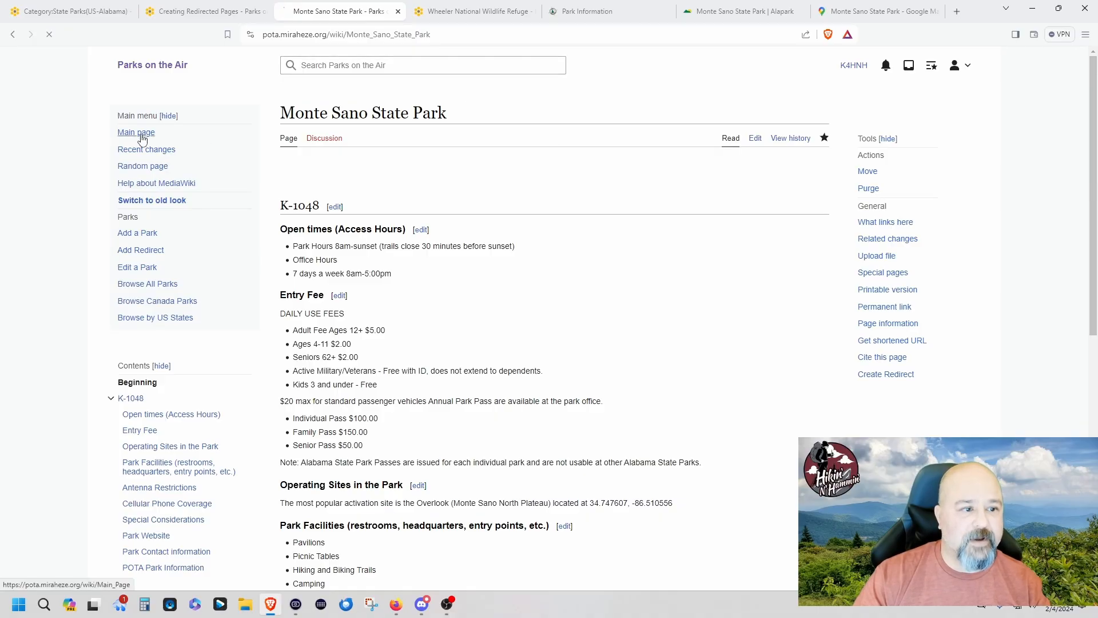
{"action": "left_click", "coordinate": [416, 60]}
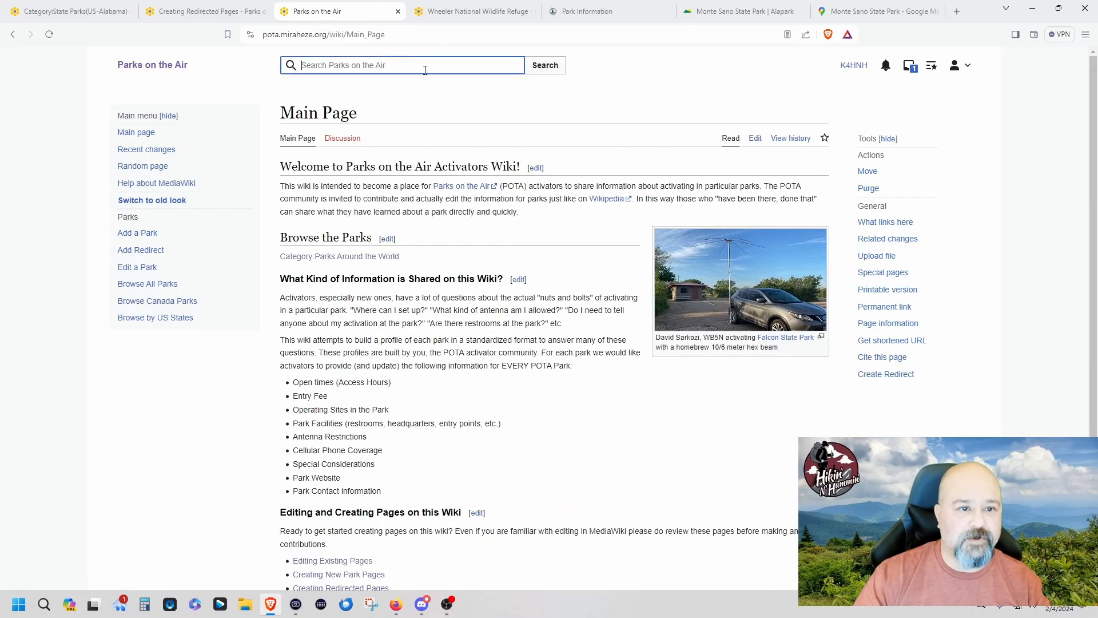
{"action": "type", "text": "K-10"}
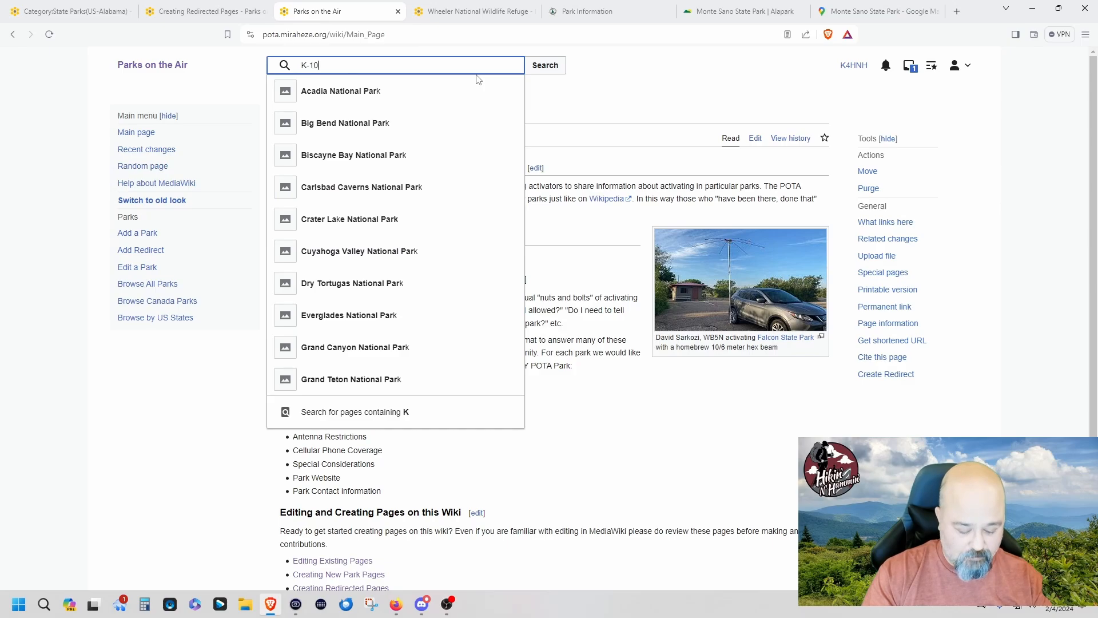
{"action": "type", "text": "48"}
{"action": "key", "text": "Return"}
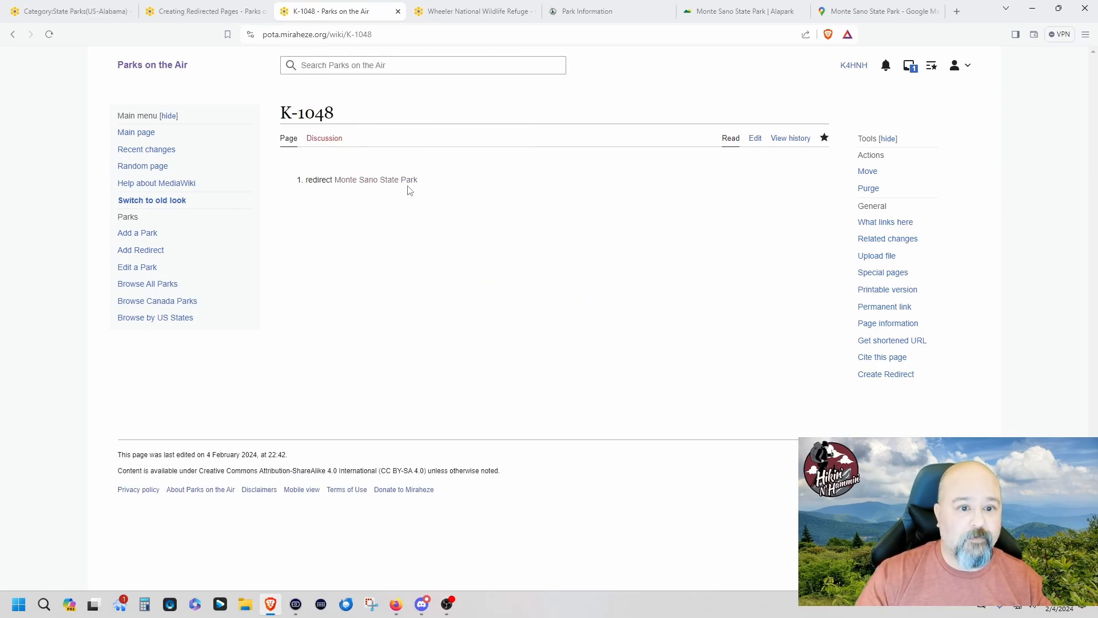
{"action": "left_click", "coordinate": [397, 181]}
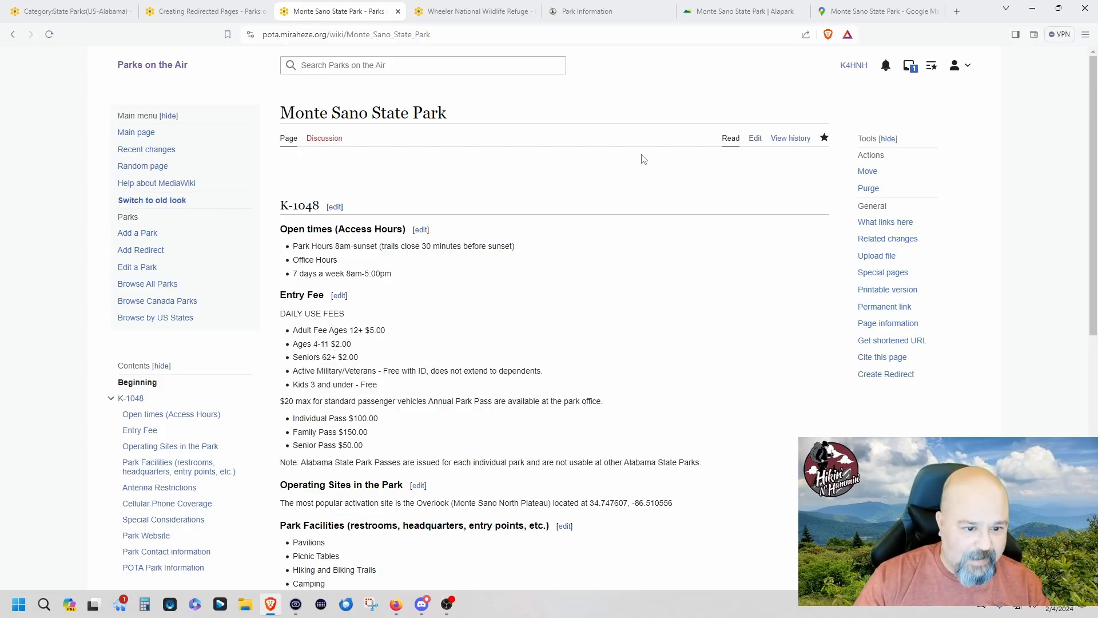
- Review the Monte Sano State Park entry's hours, fees, operating sites, facilities, contact information and category links
{"action": "scroll", "coordinate": [635, 172], "scroll_direction": "down", "scroll_amount": 3}
{"action": "scroll", "coordinate": [626, 223], "scroll_direction": "down", "scroll_amount": 3}
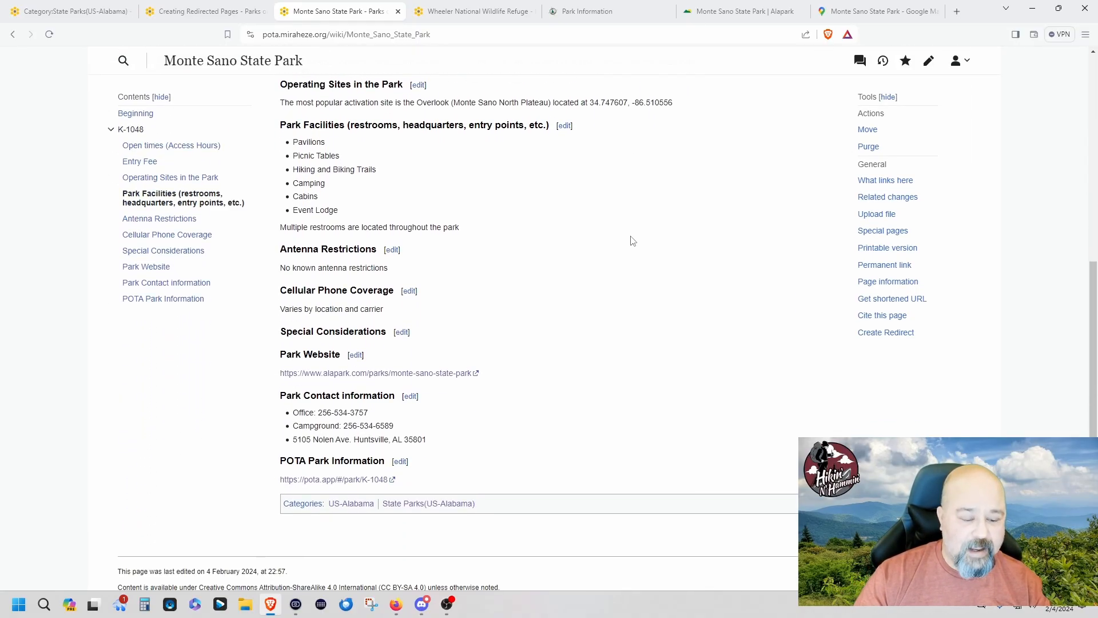
{"action": "scroll", "coordinate": [633, 240], "scroll_direction": "up", "scroll_amount": 6}
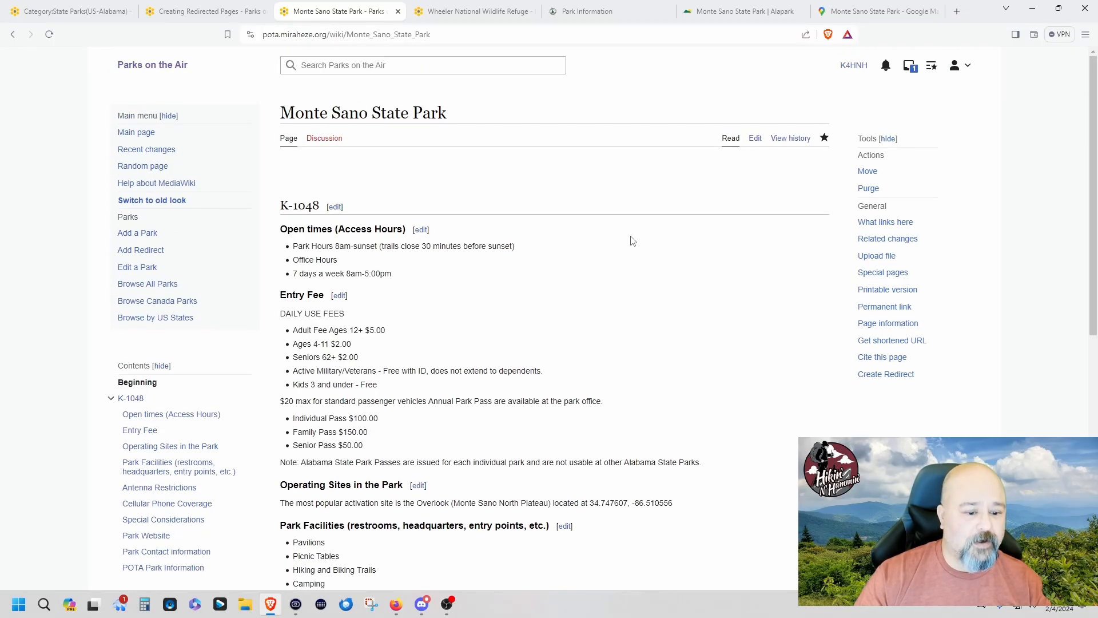
{"action": "scroll", "coordinate": [635, 239], "scroll_direction": "down", "scroll_amount": 2}
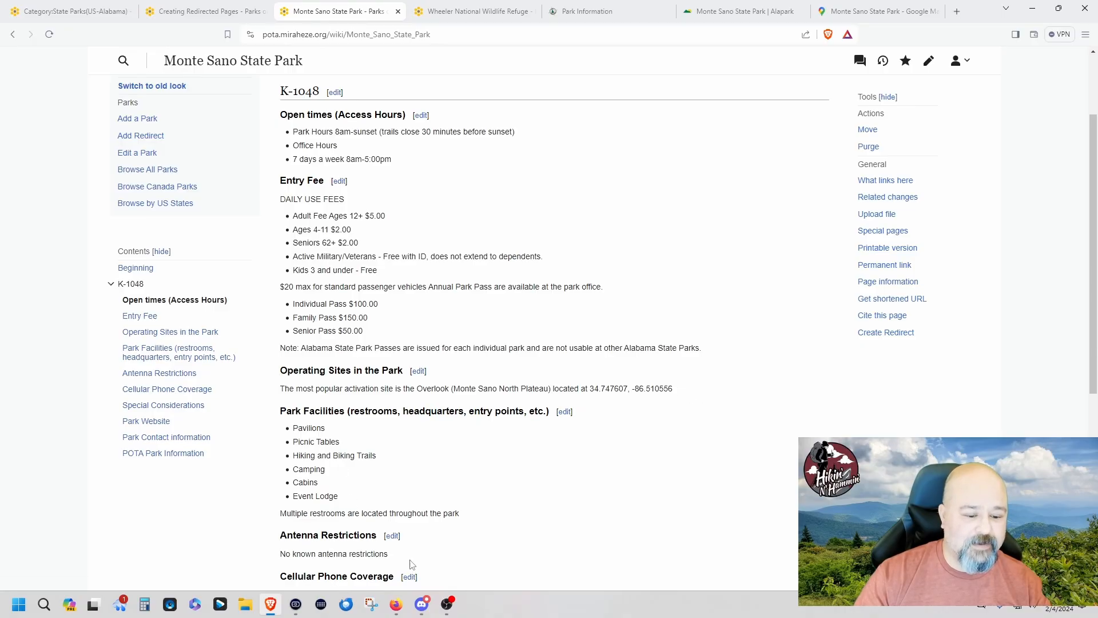
{"action": "scroll", "coordinate": [549, 507], "scroll_direction": "down", "scroll_amount": 3}
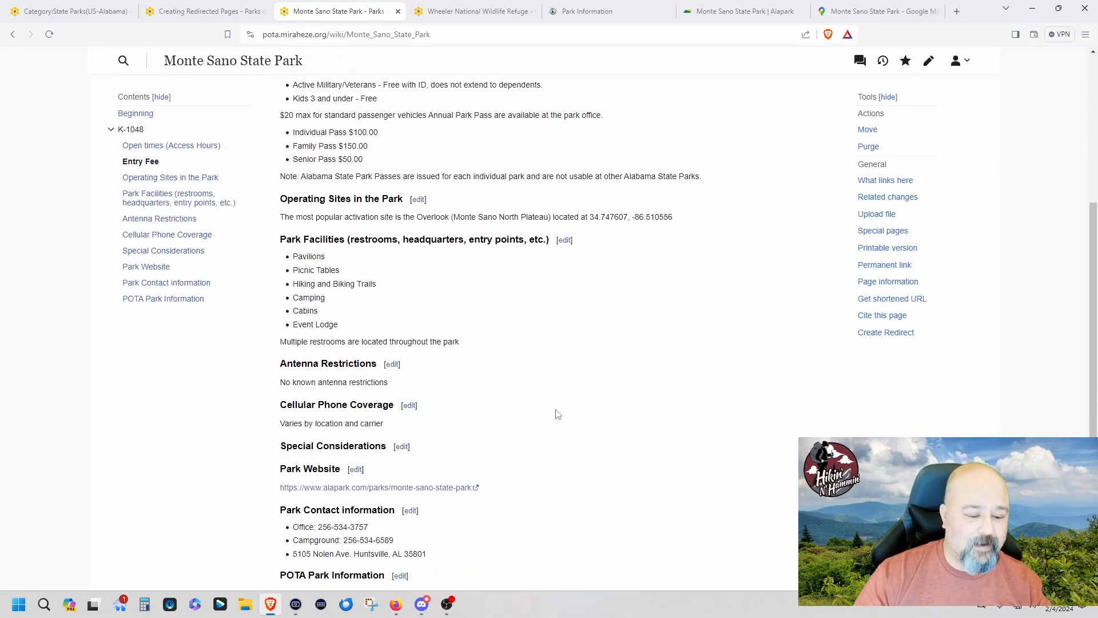
{"action": "scroll", "coordinate": [663, 406], "scroll_direction": "up", "scroll_amount": 5}
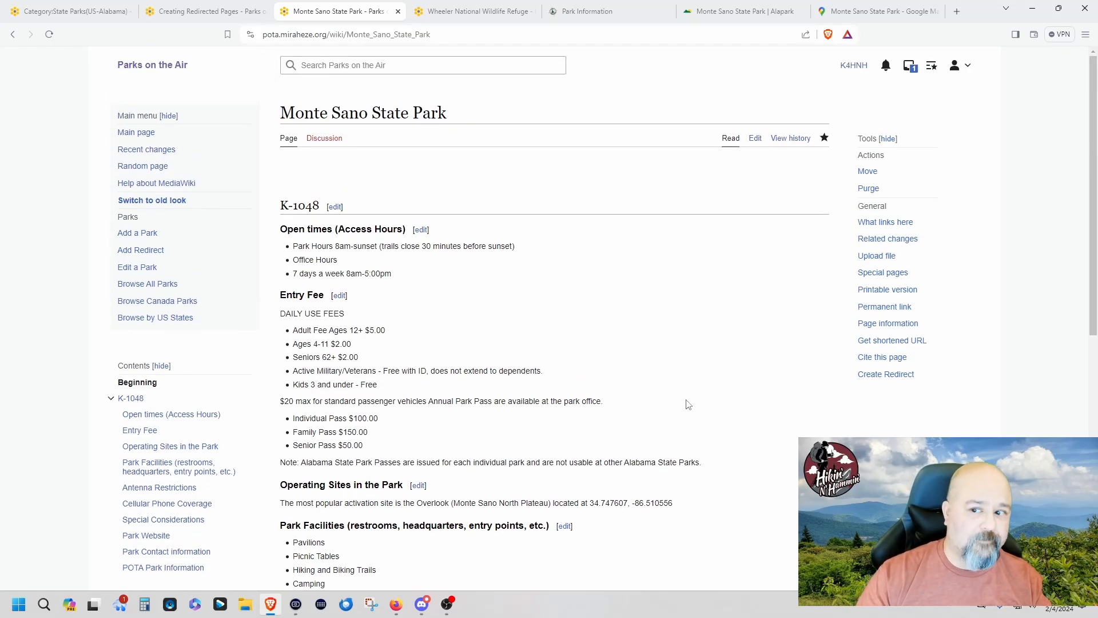
{"action": "scroll", "coordinate": [688, 405], "scroll_direction": "down", "scroll_amount": 6}
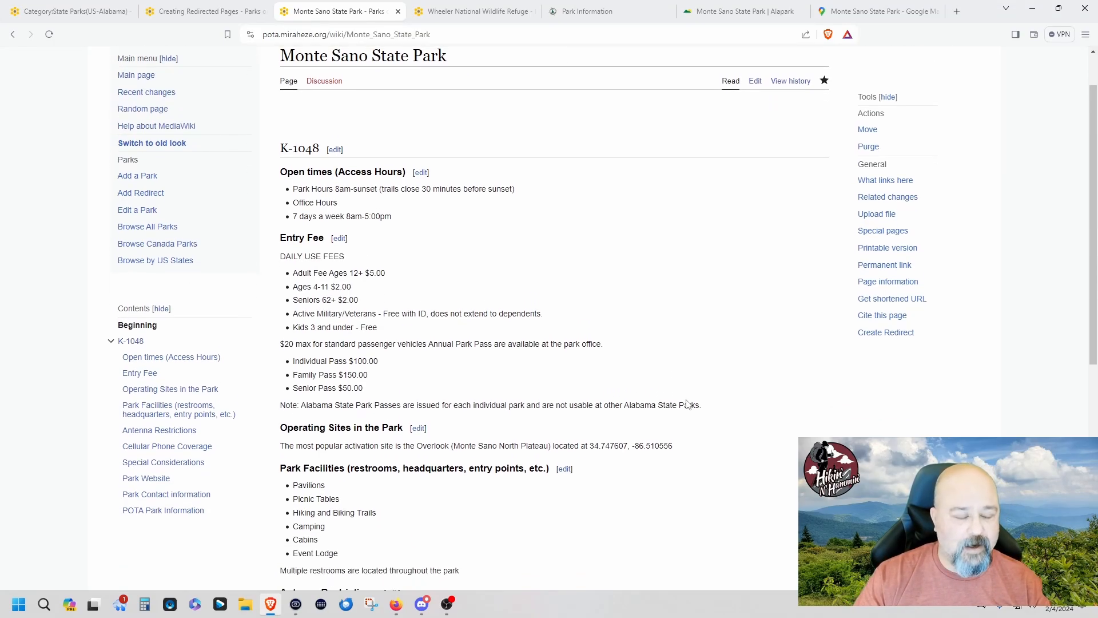
{"action": "scroll", "coordinate": [688, 404], "scroll_direction": "up", "scroll_amount": 6}
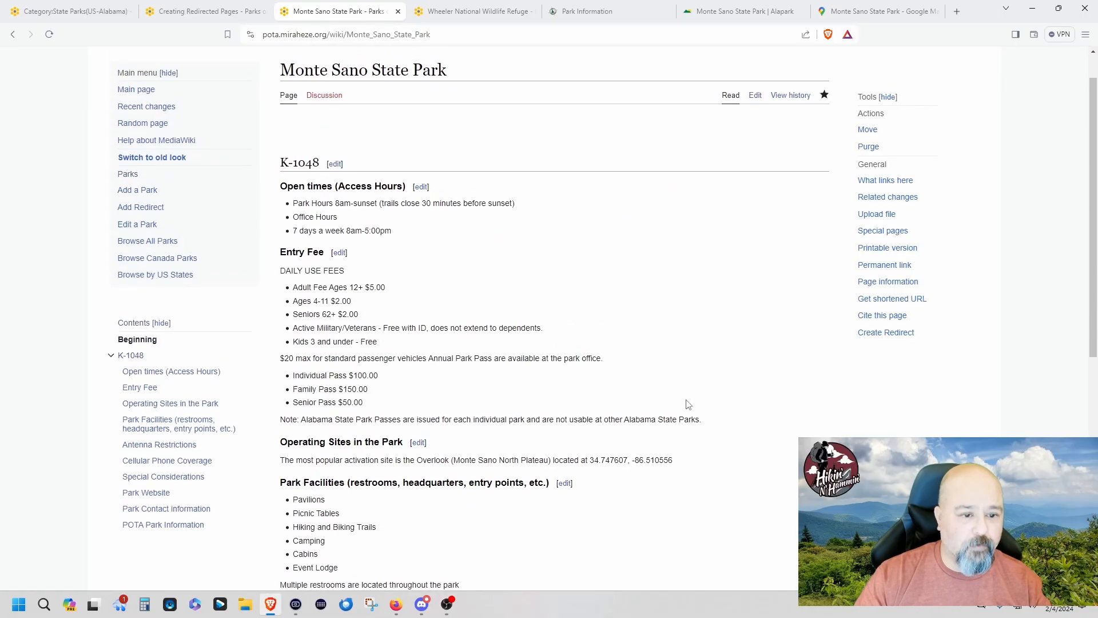